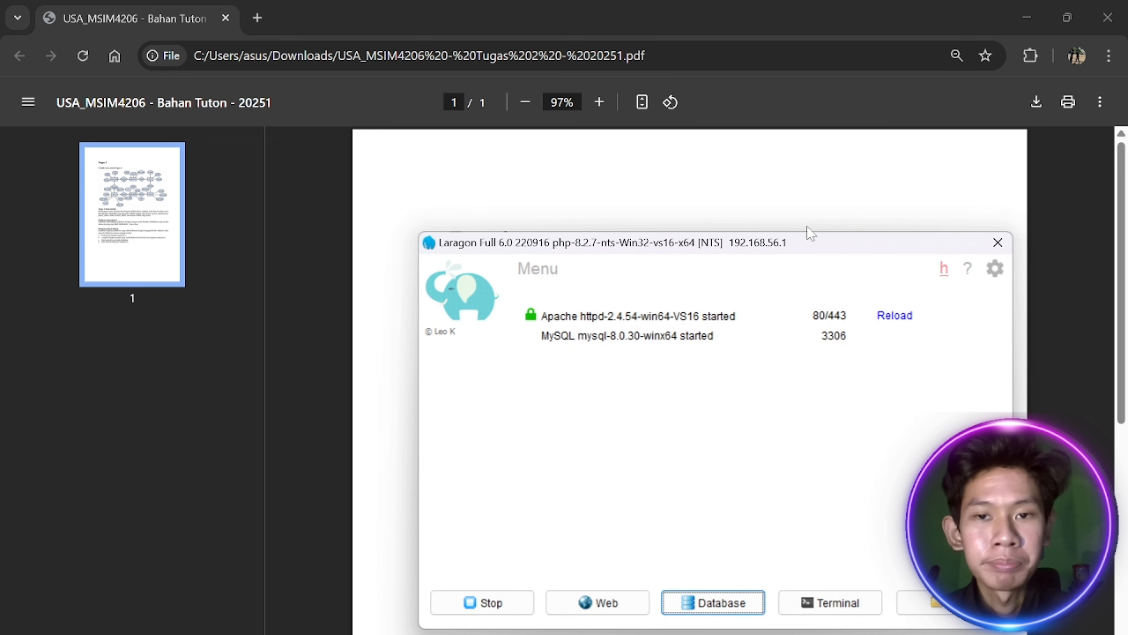
Search the web for Laragon in a new tab, then close the download page
click(261, 21)
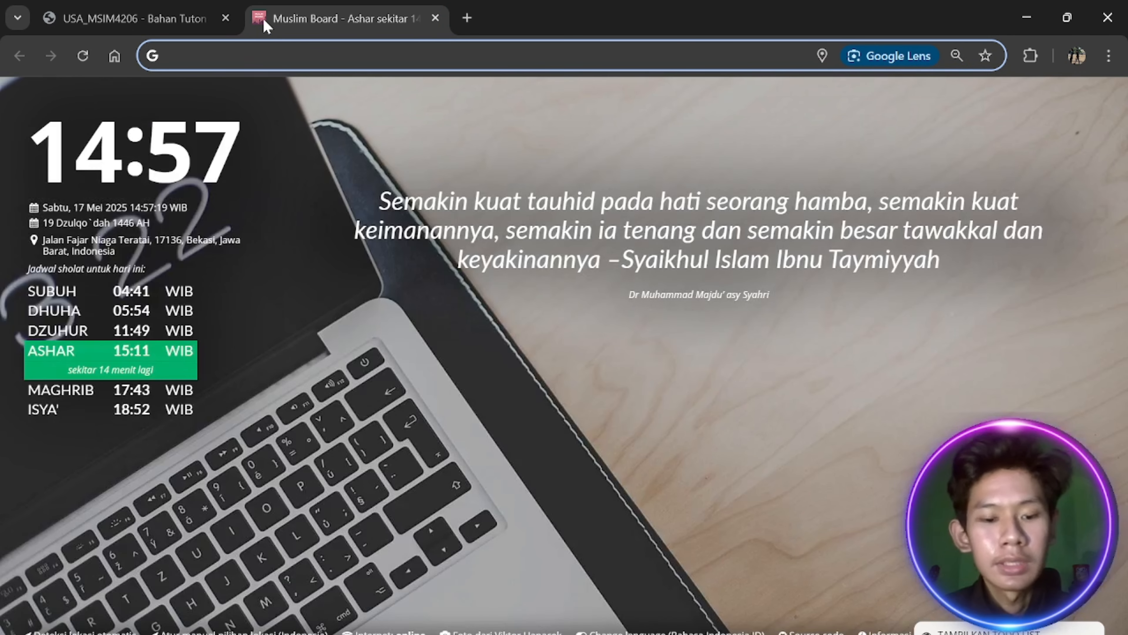
text(laragon)
key(Return)
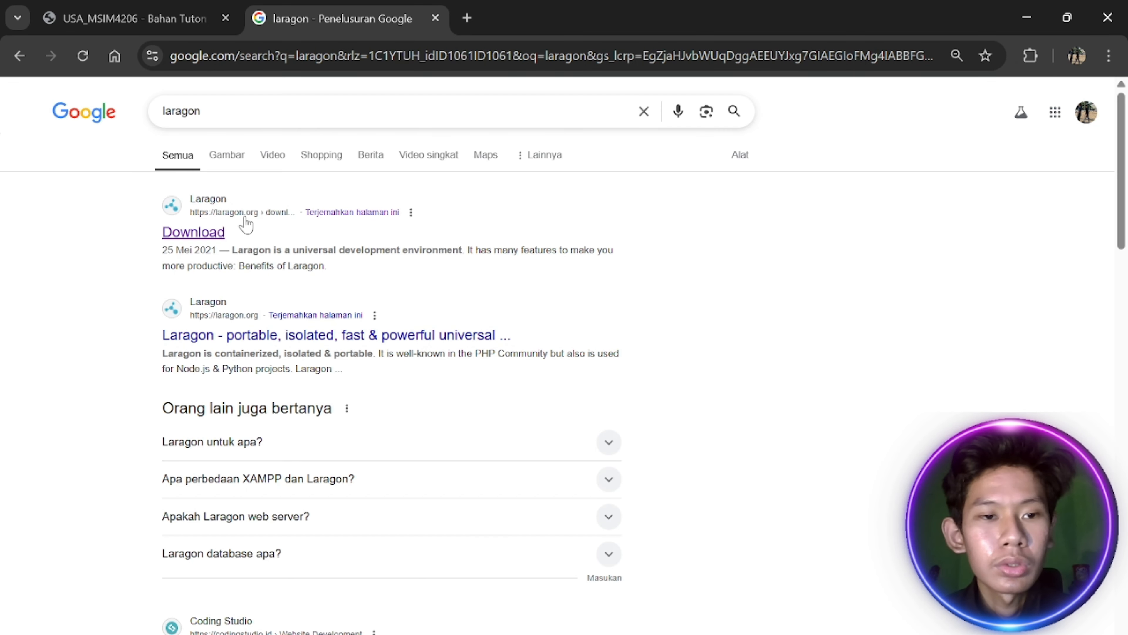
click(199, 234)
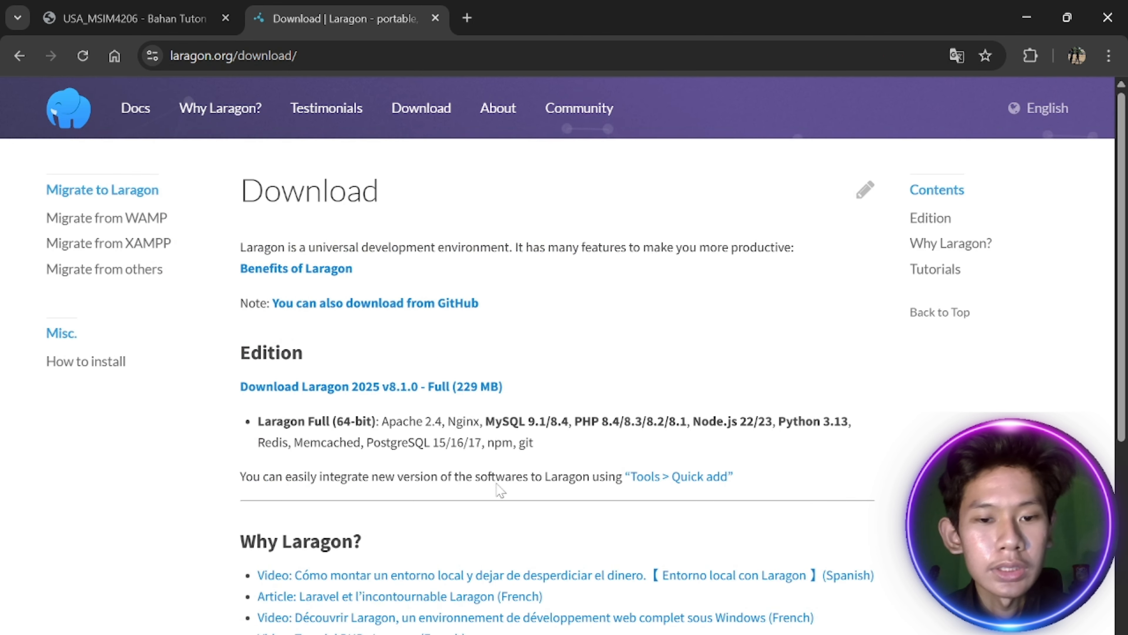
click(436, 18)
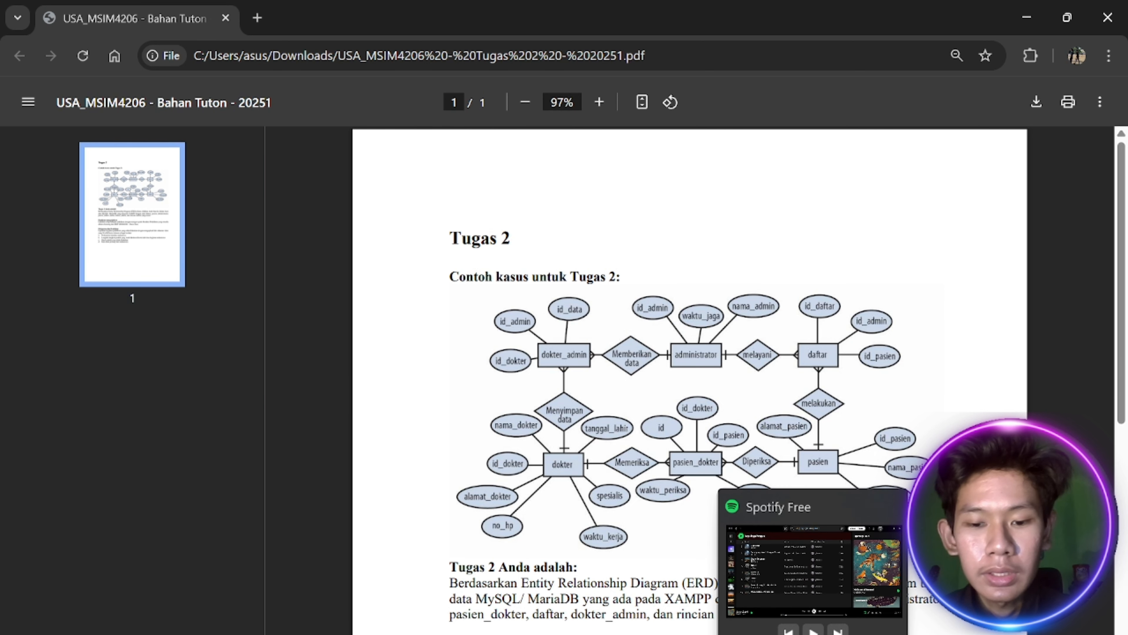
Open phpMyAdmin from the Laragon control panel's Database button
click(735, 633)
drag(806, 243, 741, 125)
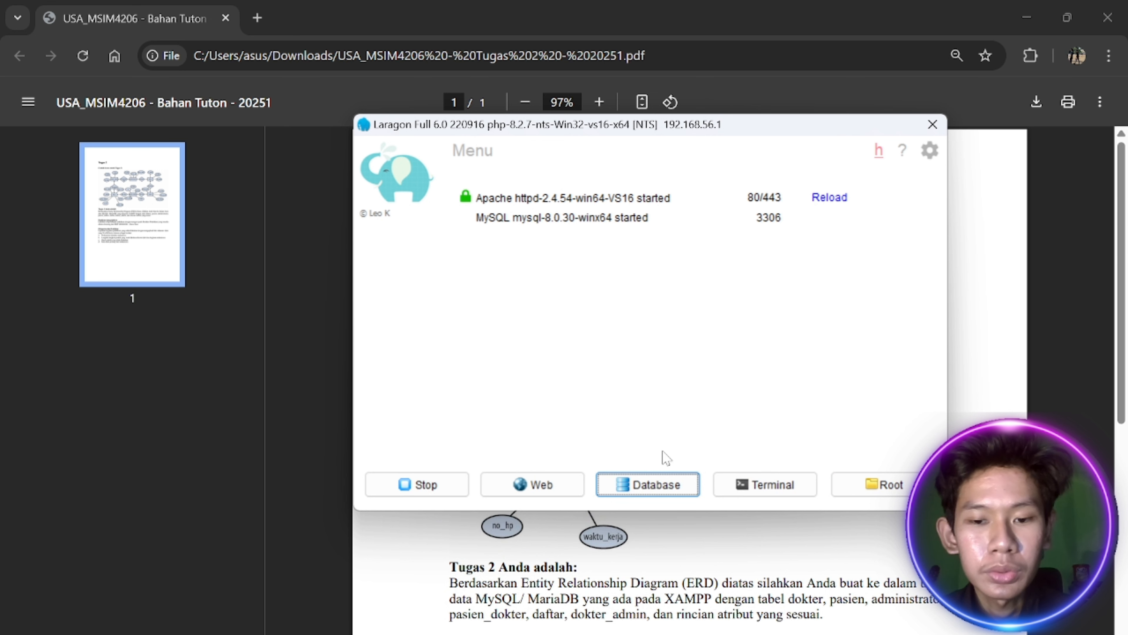
click(644, 487)
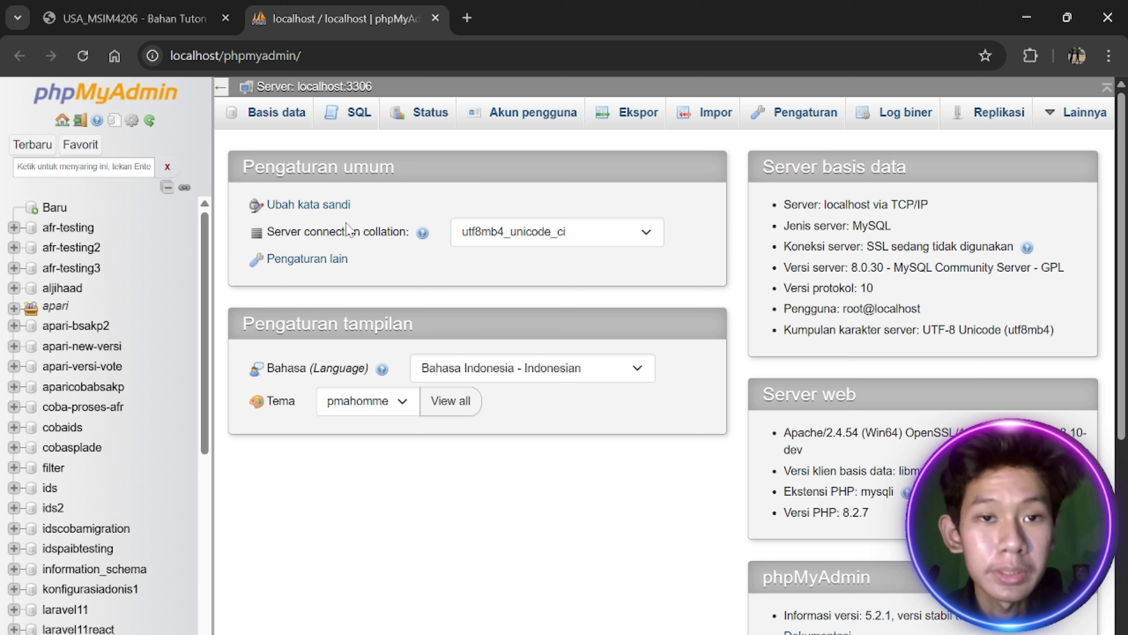
Create a new database named tugas2basisdata from the Baru page
scroll(104, 316, down, 8)
scroll(105, 316, up, 8)
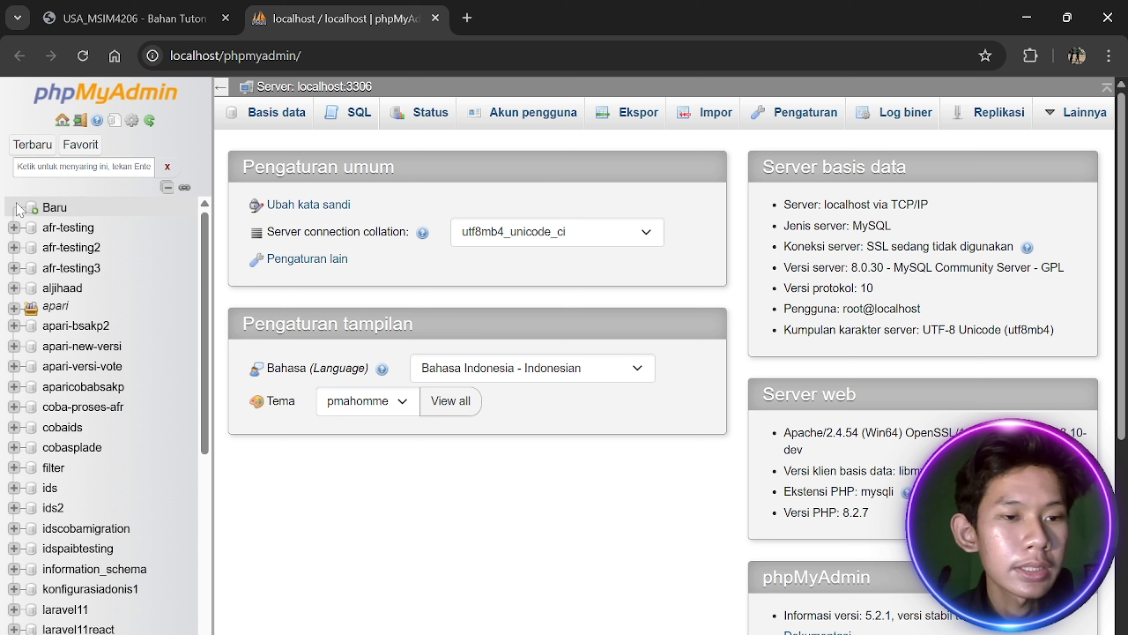
click(51, 208)
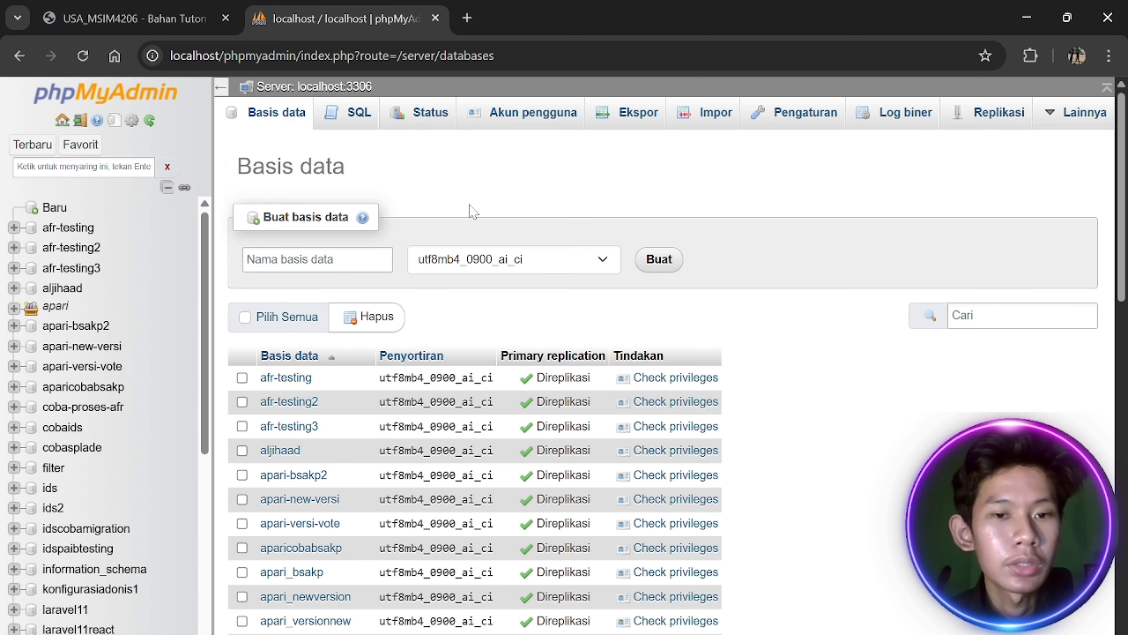
text(tuga)
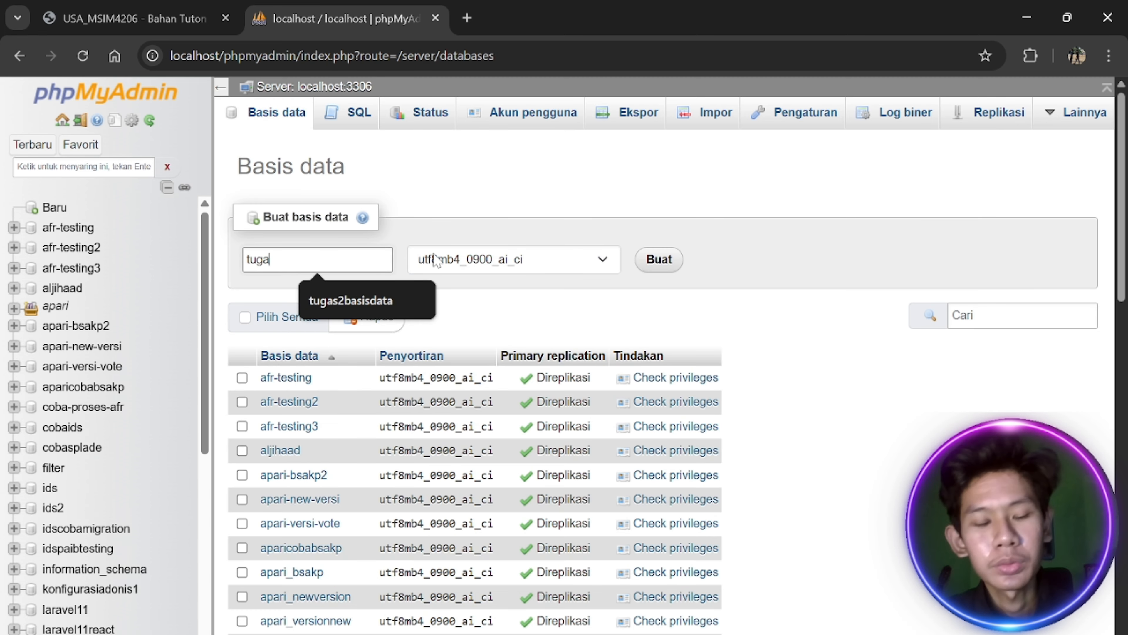
text(s2basisda)
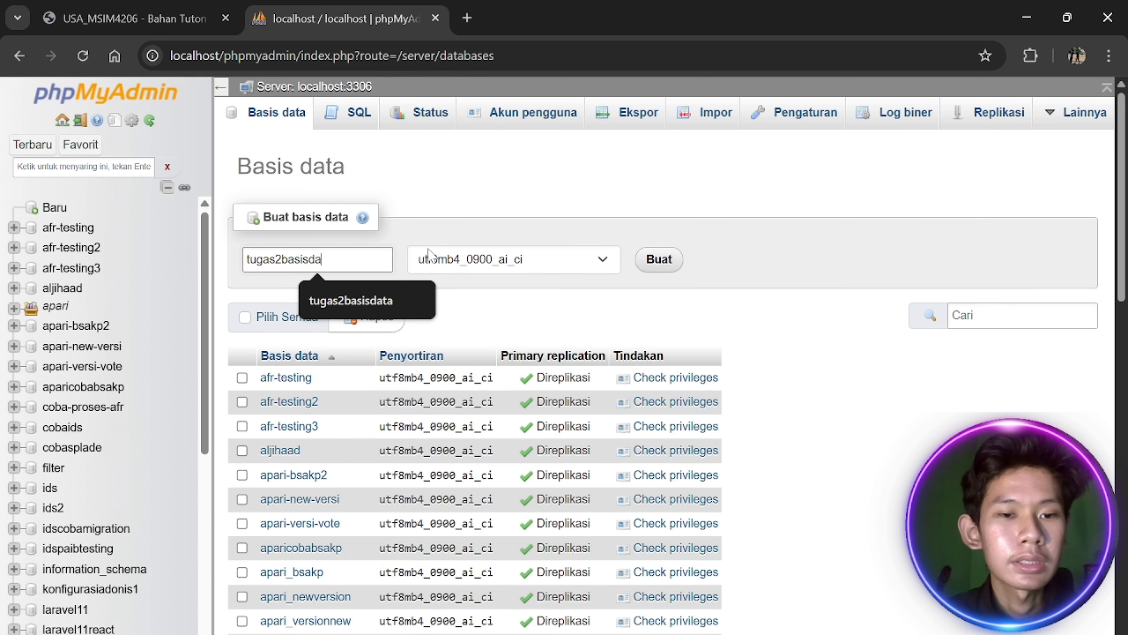
text(ta)
click(666, 259)
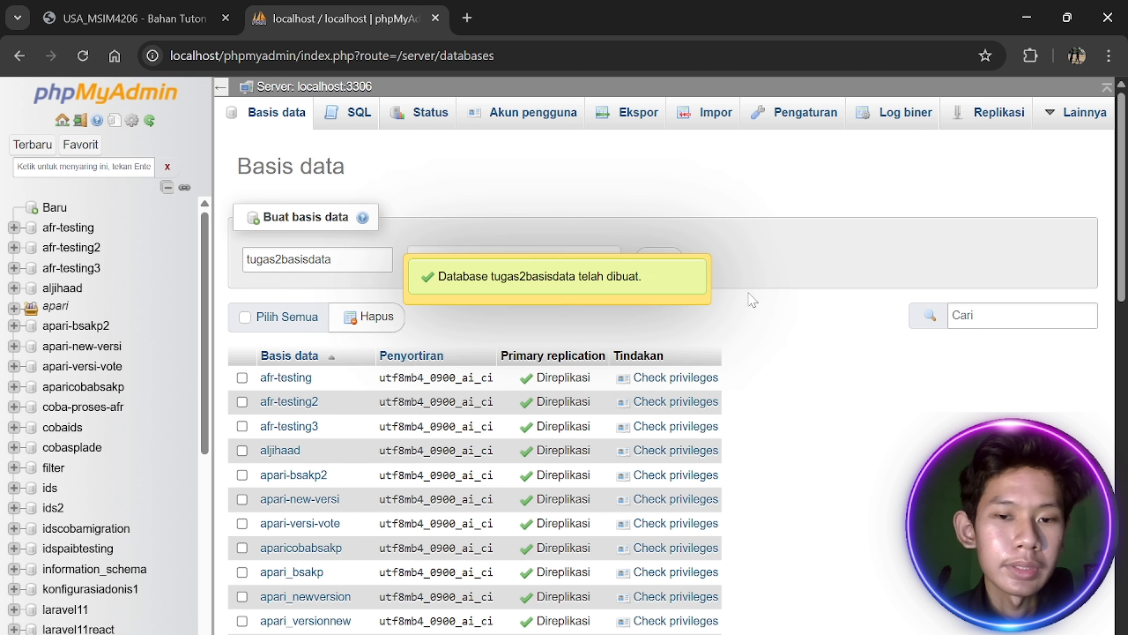
scroll(164, 416, down, 2)
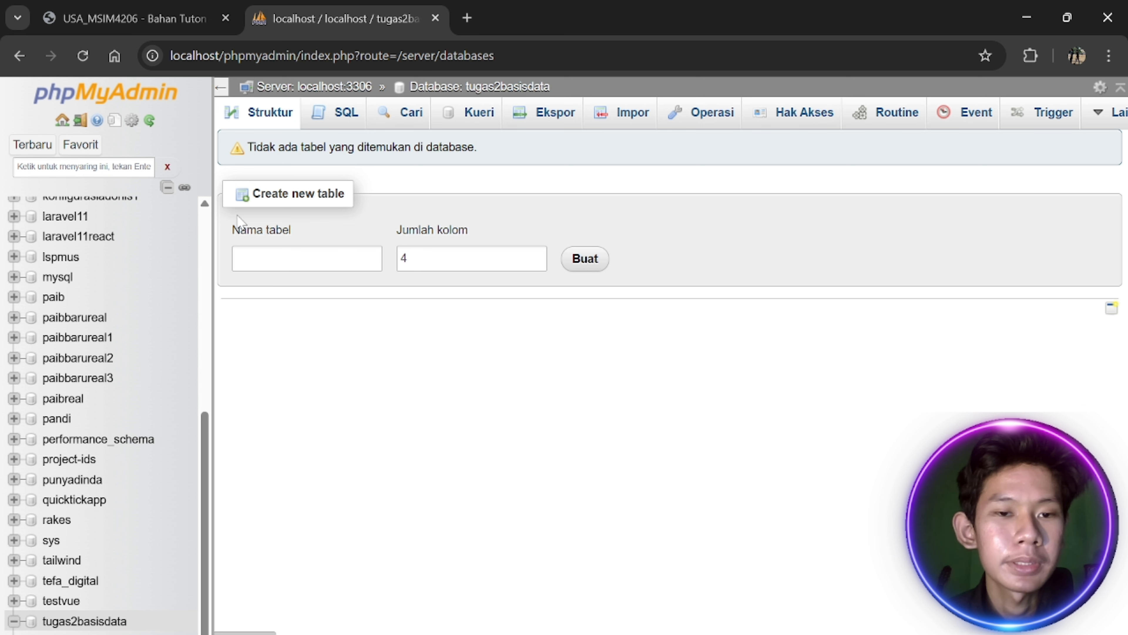
Start a 'create table dokter' statement in the tugas2basisdata SQL editor, checking the ERD
click(343, 116)
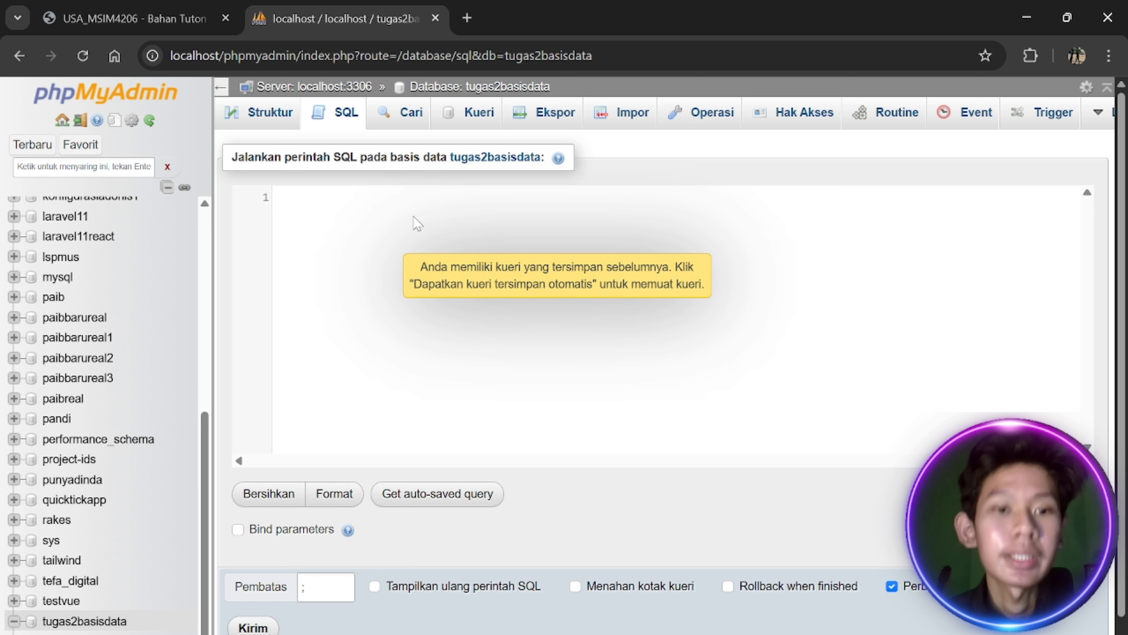
text(create )
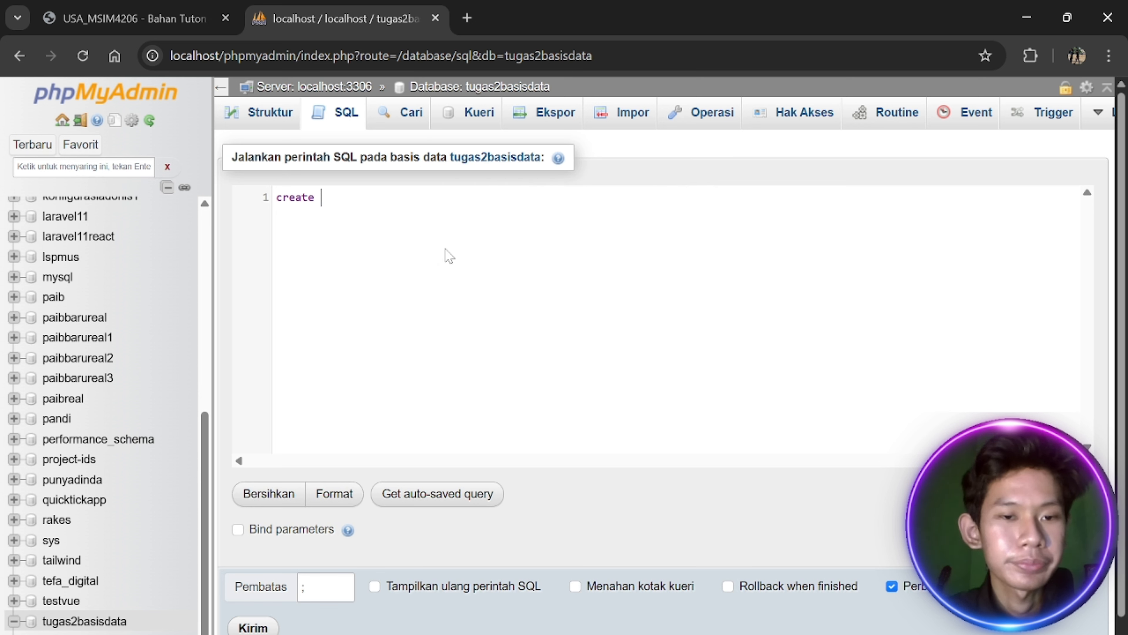
text(table)
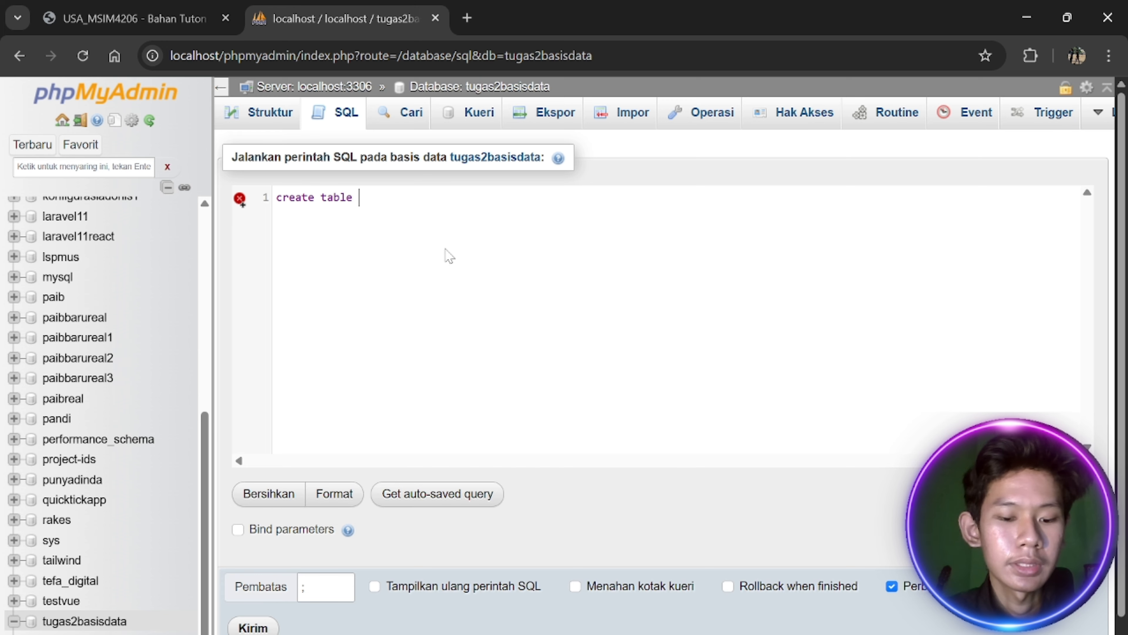
click(160, 20)
scroll(591, 338, down, 2)
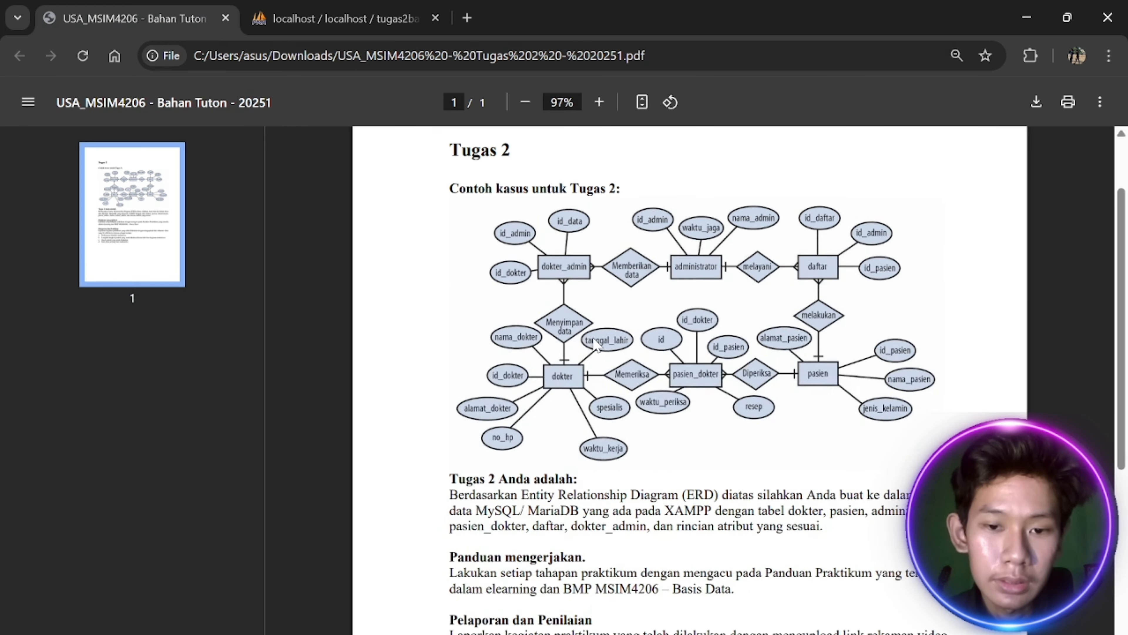
ctrl+scroll(621, 351, down, 3)
ctrl+scroll(620, 352, up, 5)
scroll(622, 353, up, 3)
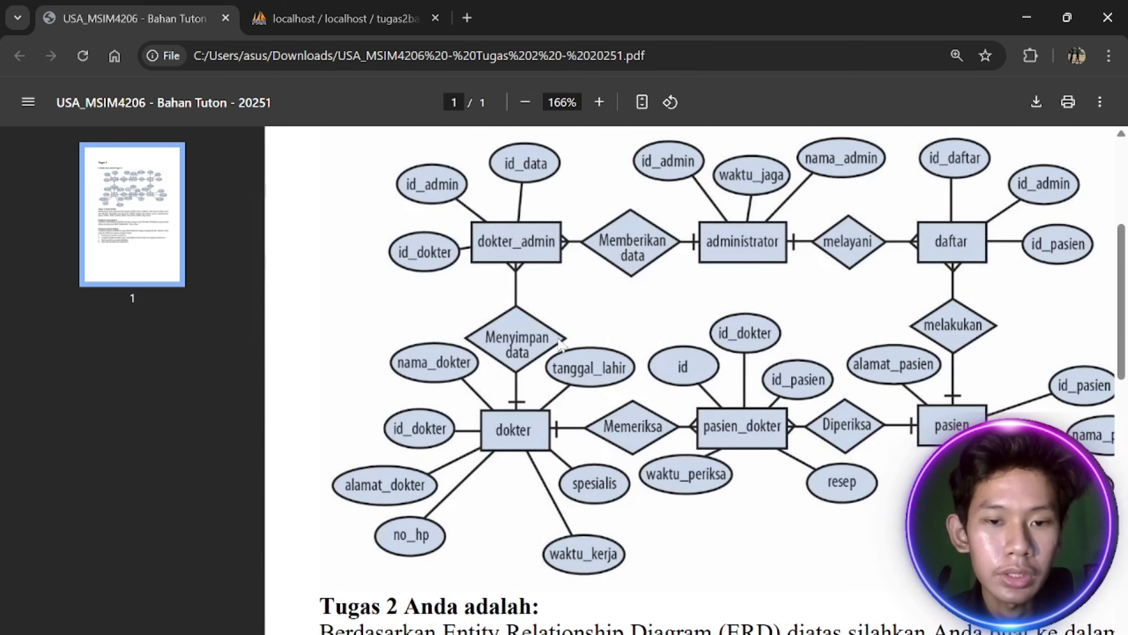
click(337, 18)
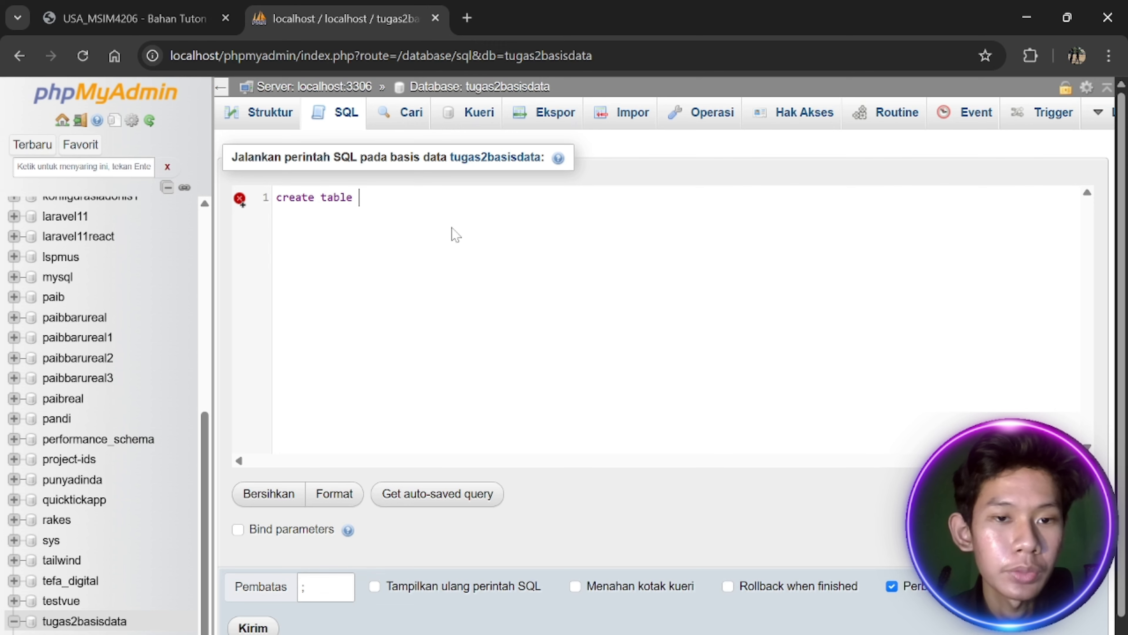
text(dokter ()
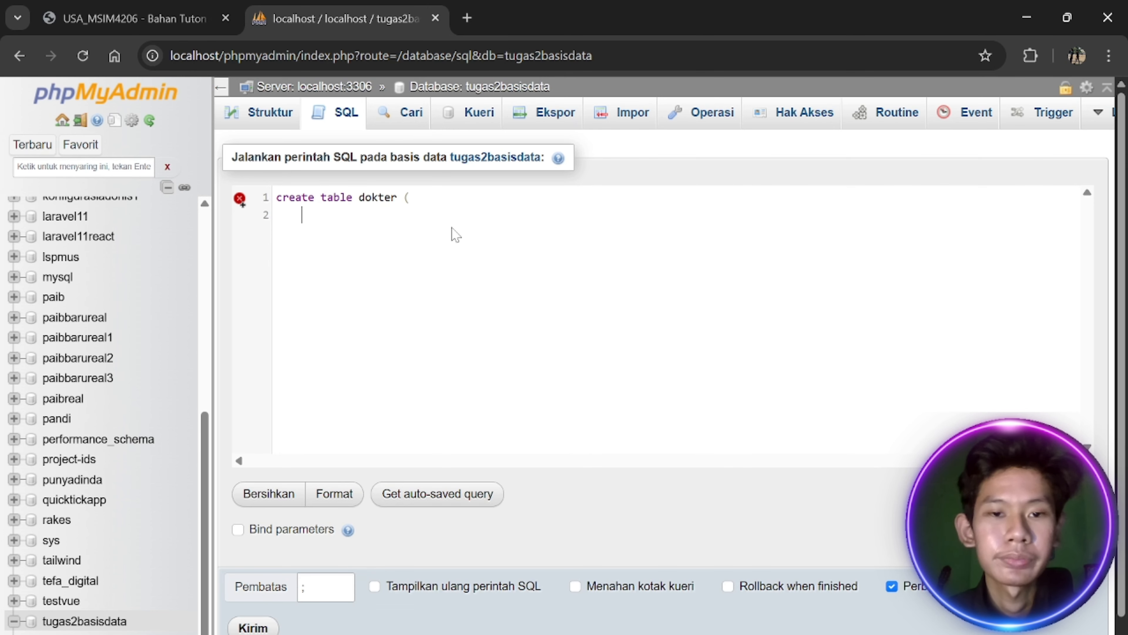
Split phpMyAdmin into its own maximized browser window apart from the PDF
key(alt+Tab)
key(alt+Tab)
click(186, 33)
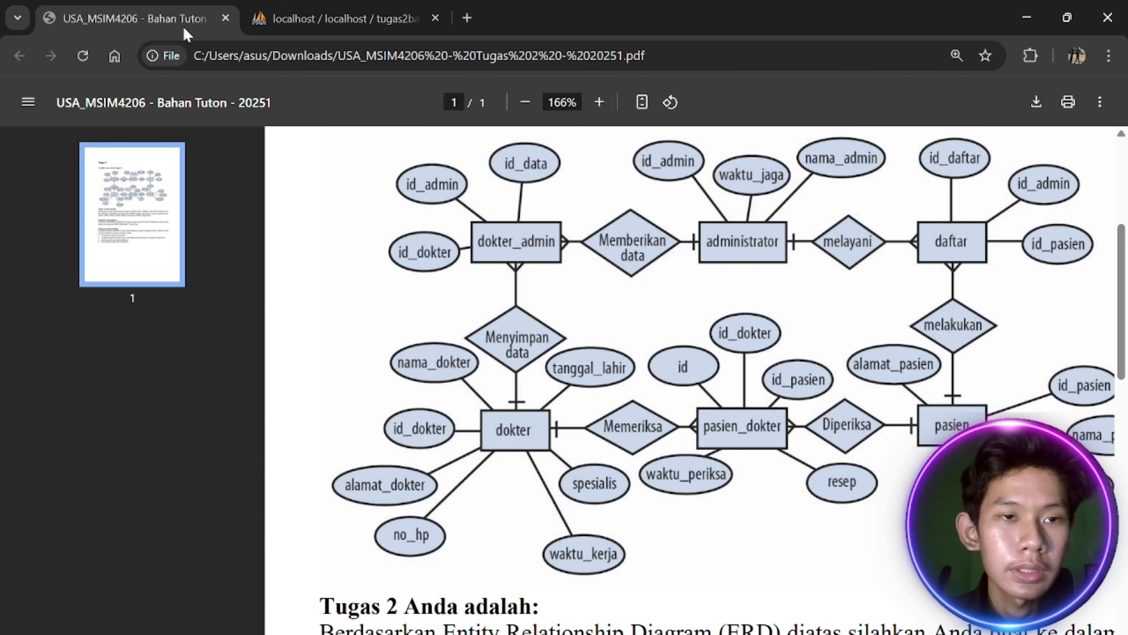
drag(294, 22, 287, 78)
click(1052, 78)
key(alt+Tab)
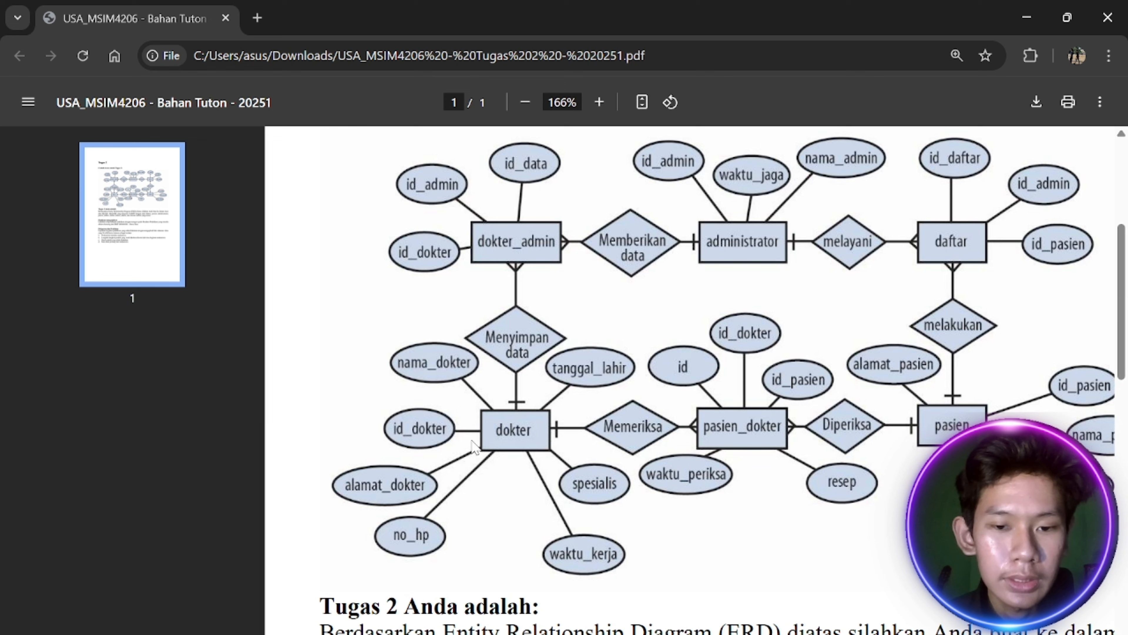
Add id_dokter INT(10) as an auto-increment primary key column
key(alt+Tab)
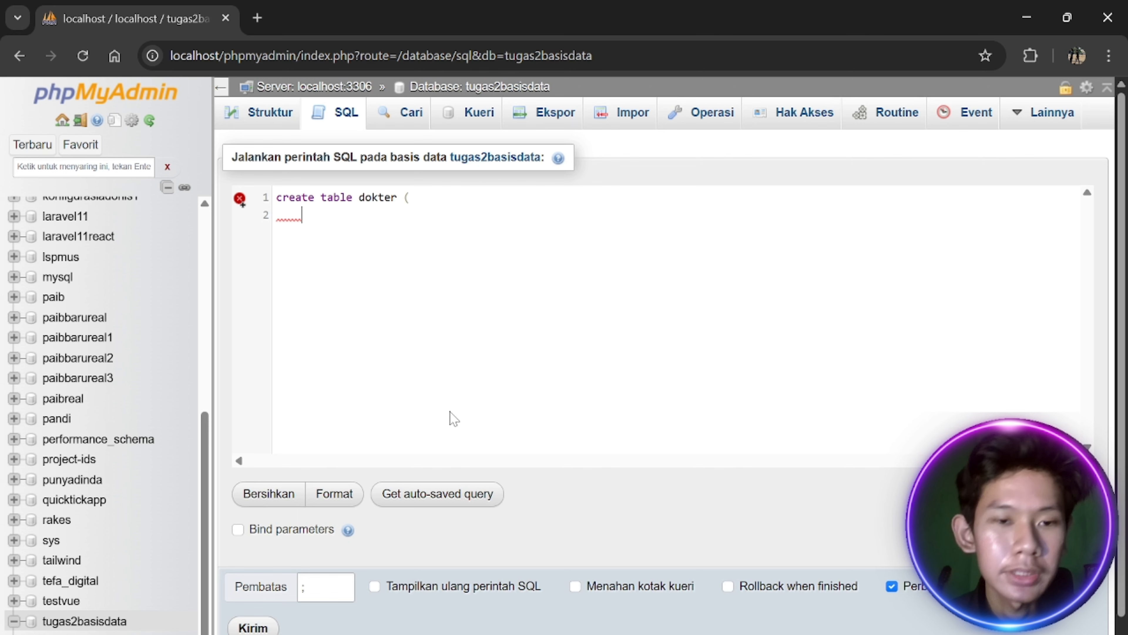
text(id_dokter)
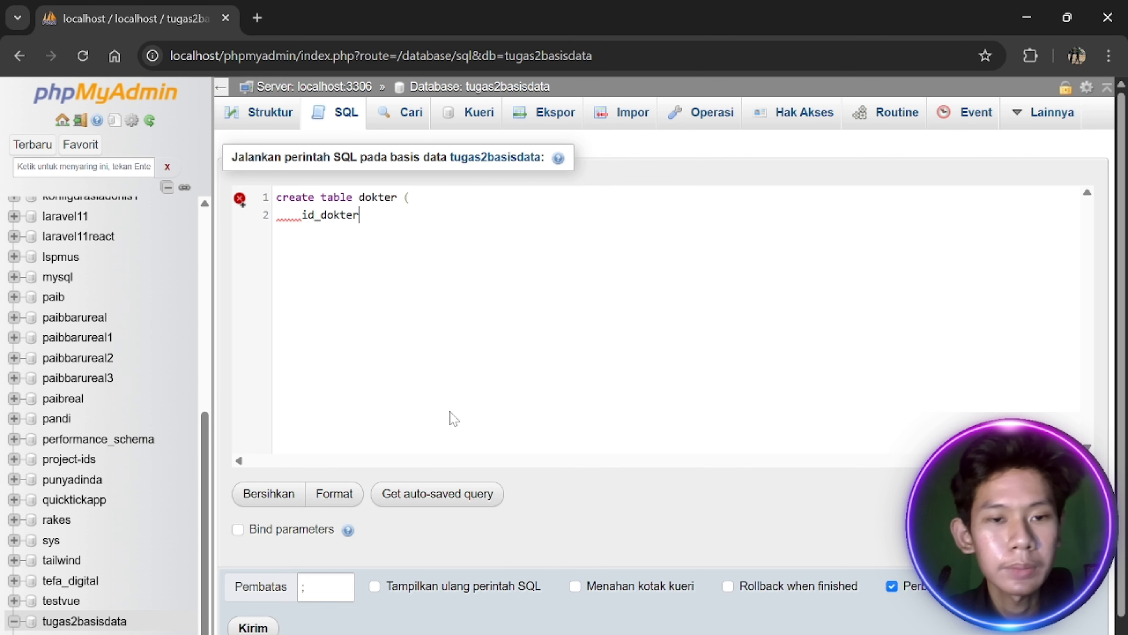
text( int)
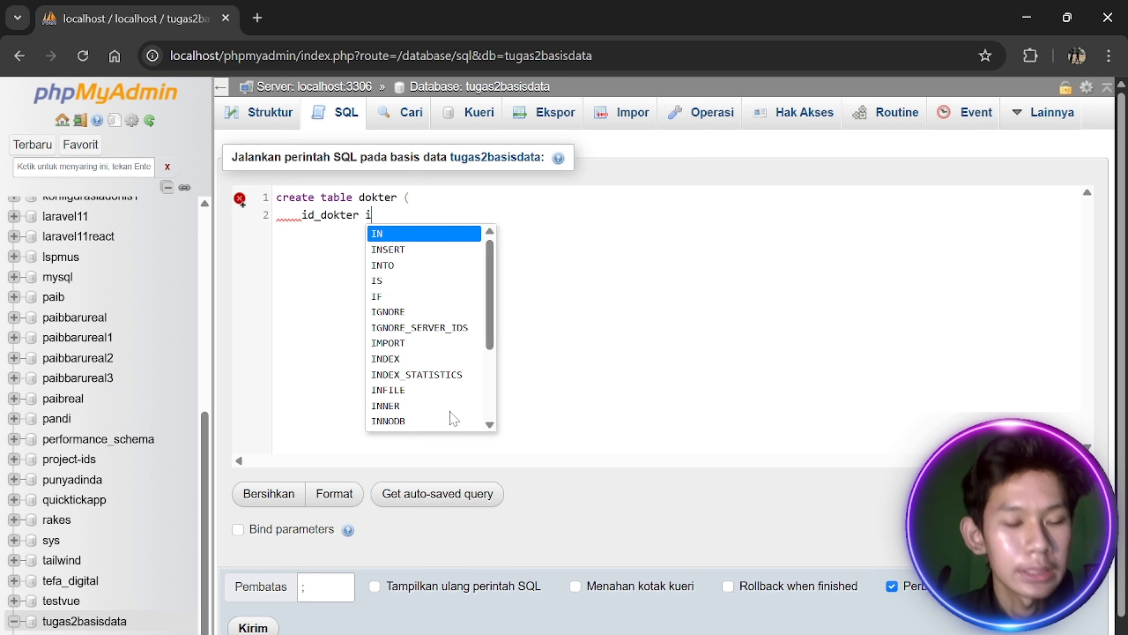
key(Left)
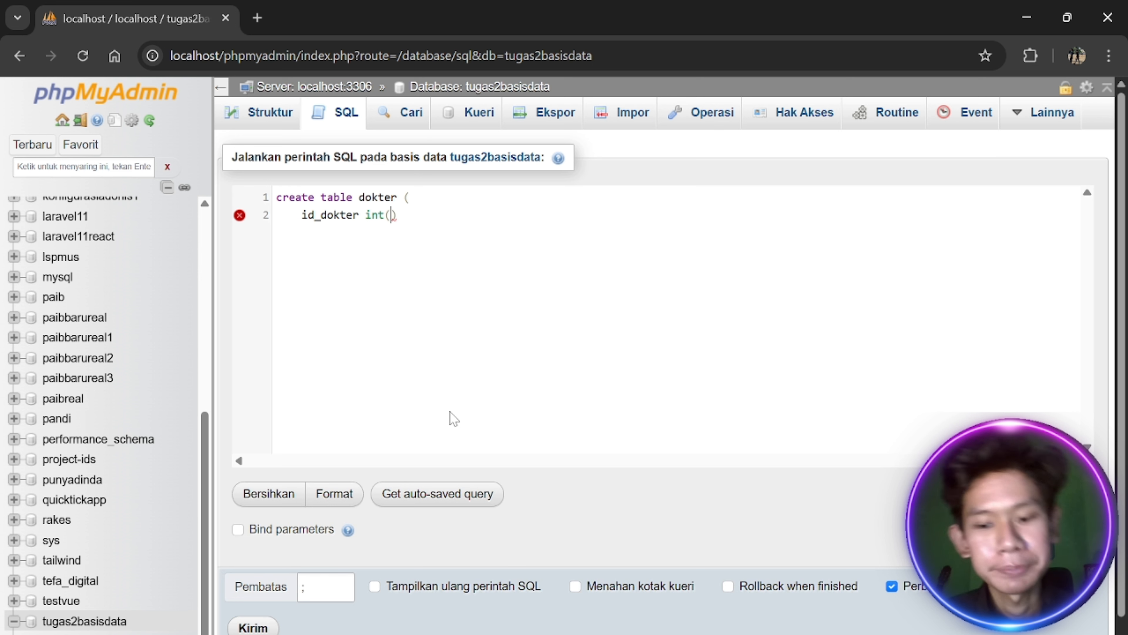
text(10)
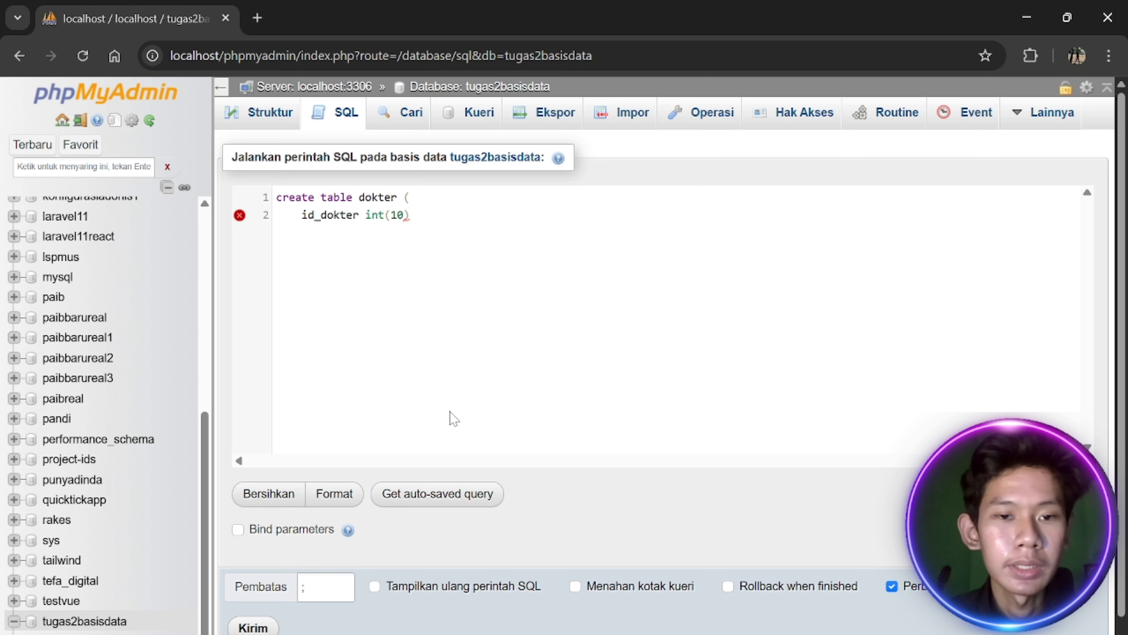
key(alt+Tab)
key(alt+Tab)
text(PRIMARY)
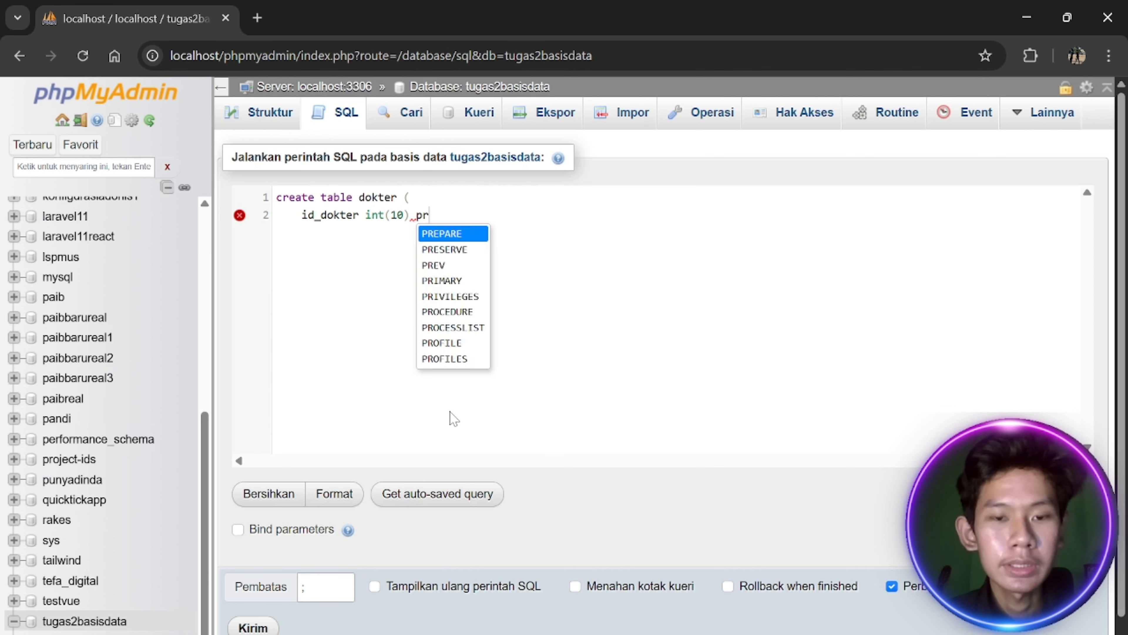
text( ket)
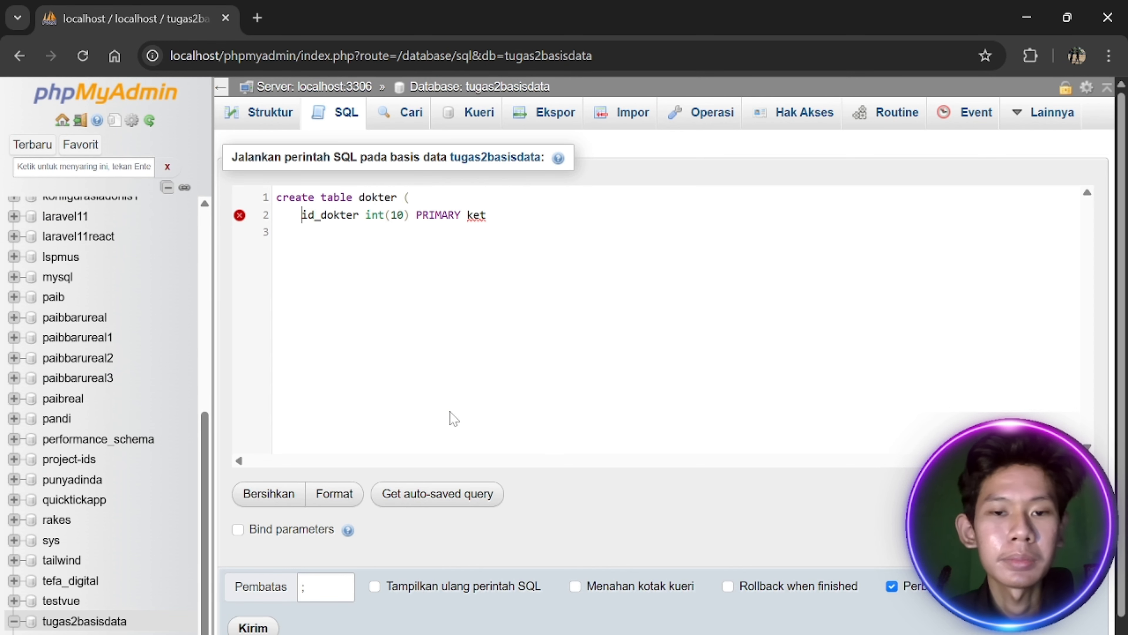
key(BackSpace)
text(y)
key(Return)
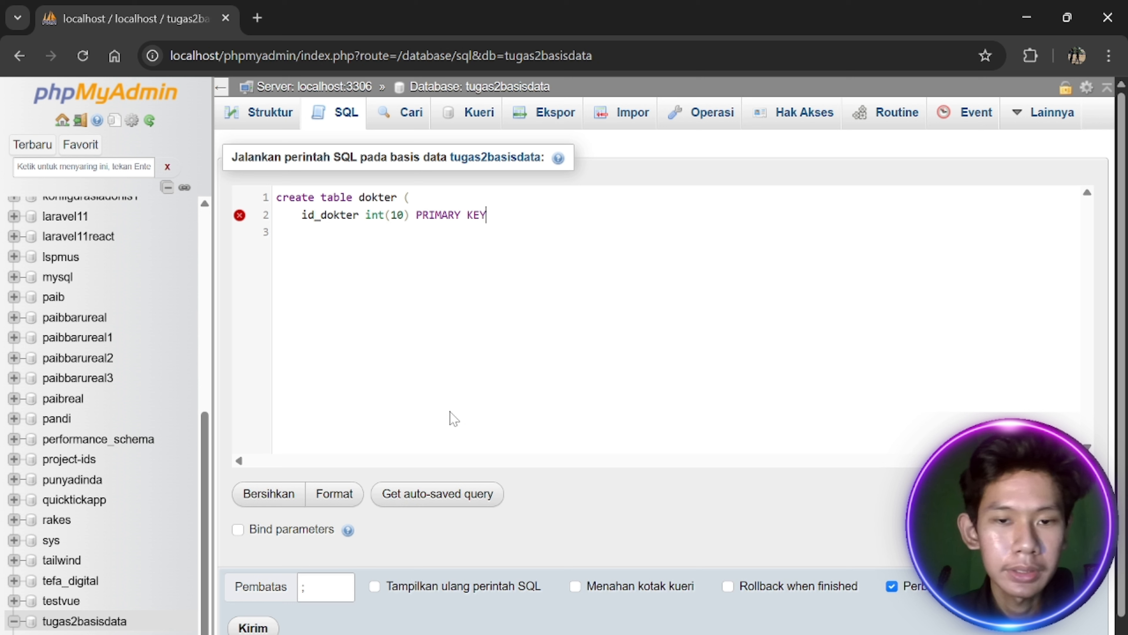
text(AUTO_INCREMENT)
key(Return)
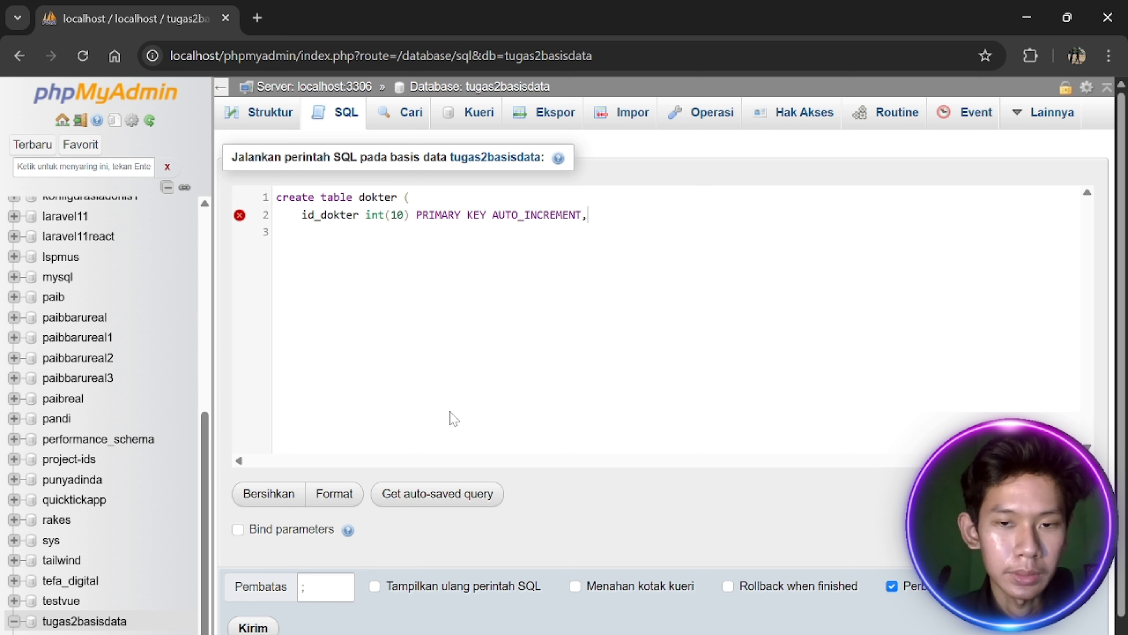
key(Return)
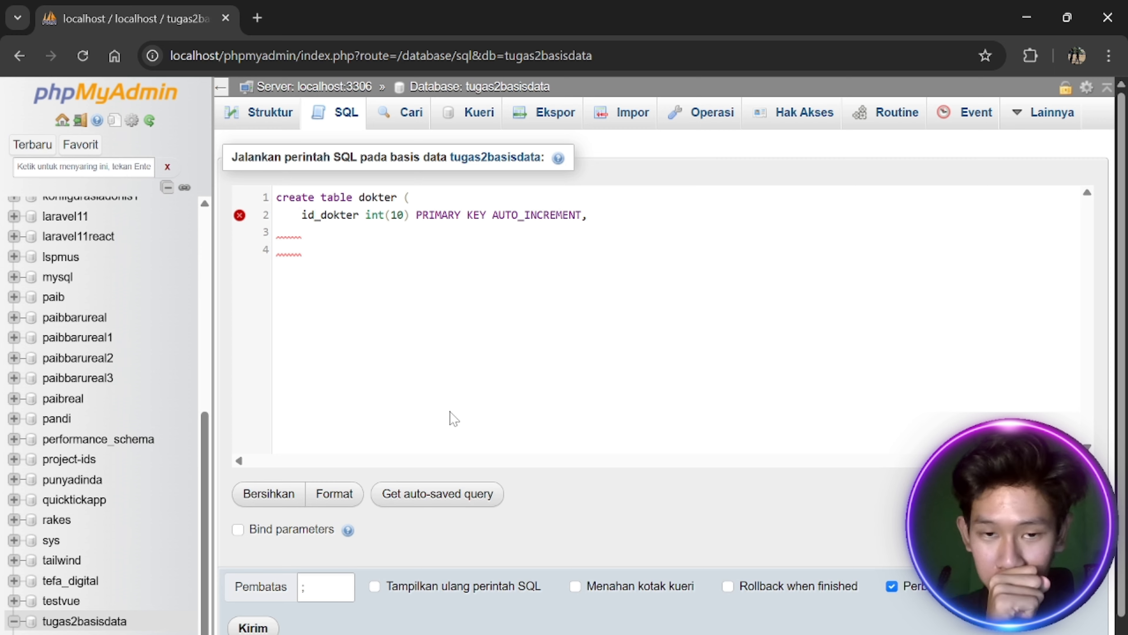
Add nama_dokter VARCHAR(50), tanggal_lahir DATE and spesialis VARCHAR(60) columns following the ERD
key(alt+Tab)
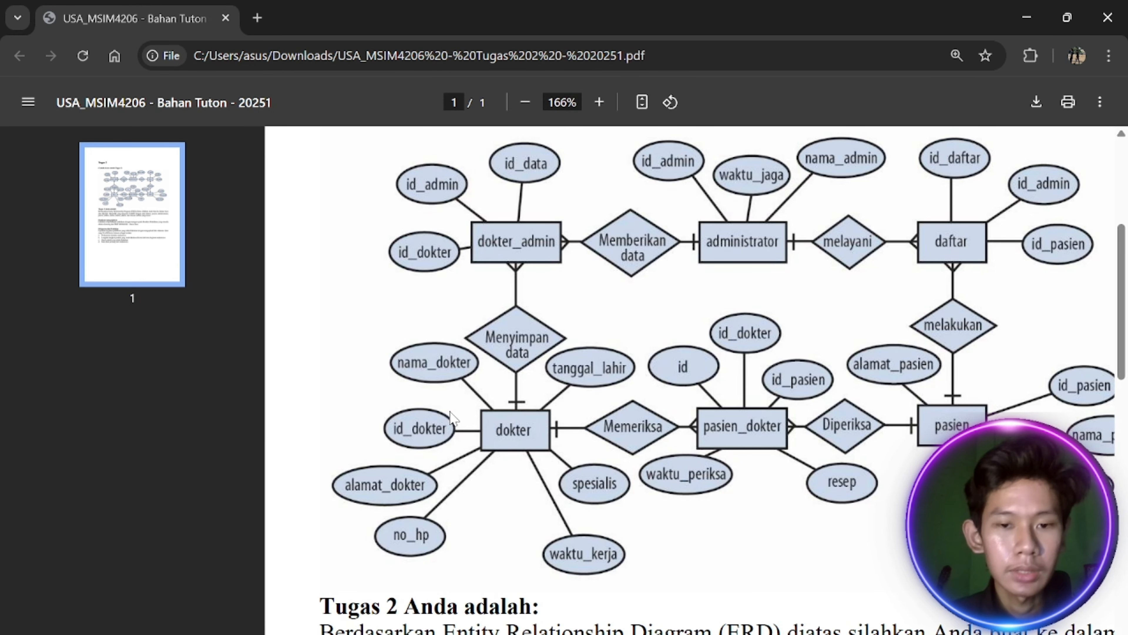
key(alt+Tab)
text(nama)
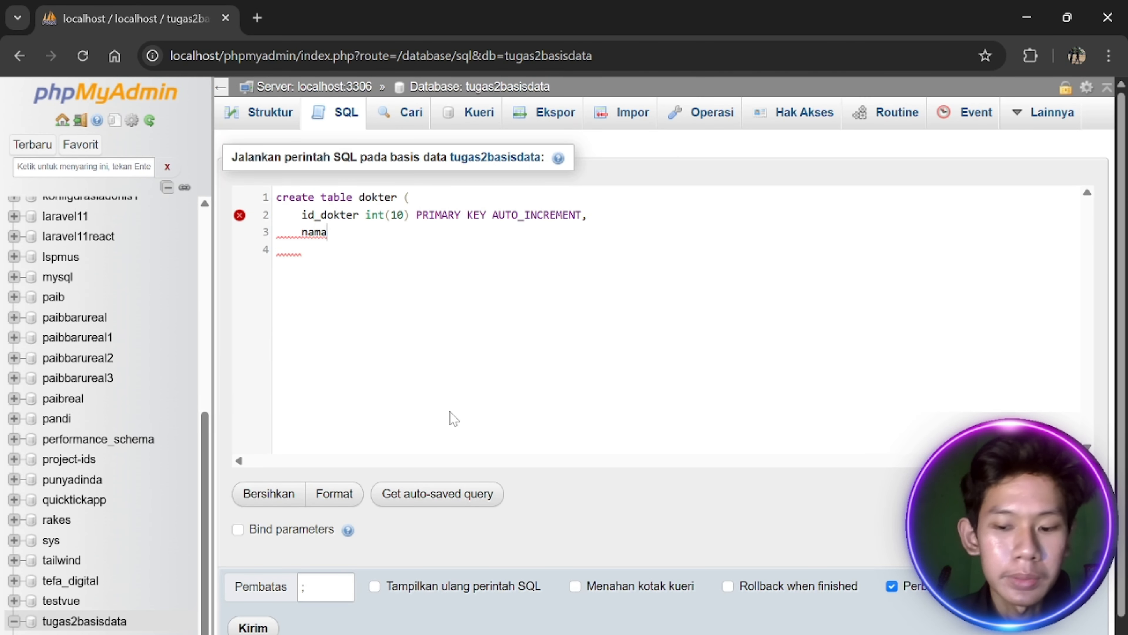
text(_dokter  varchar)
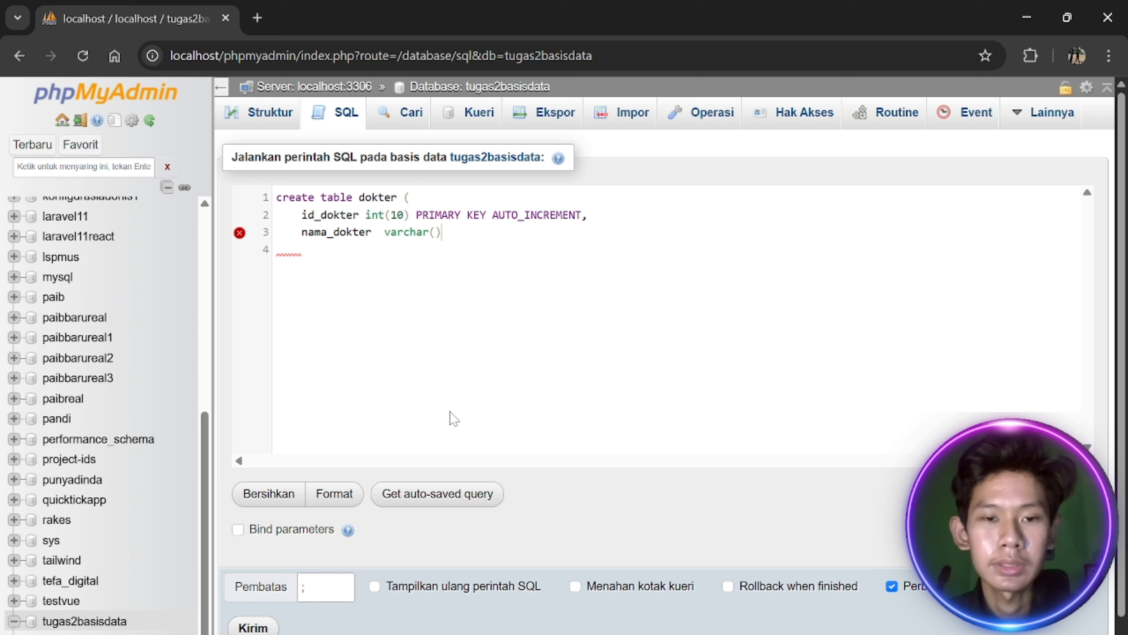
text((50)
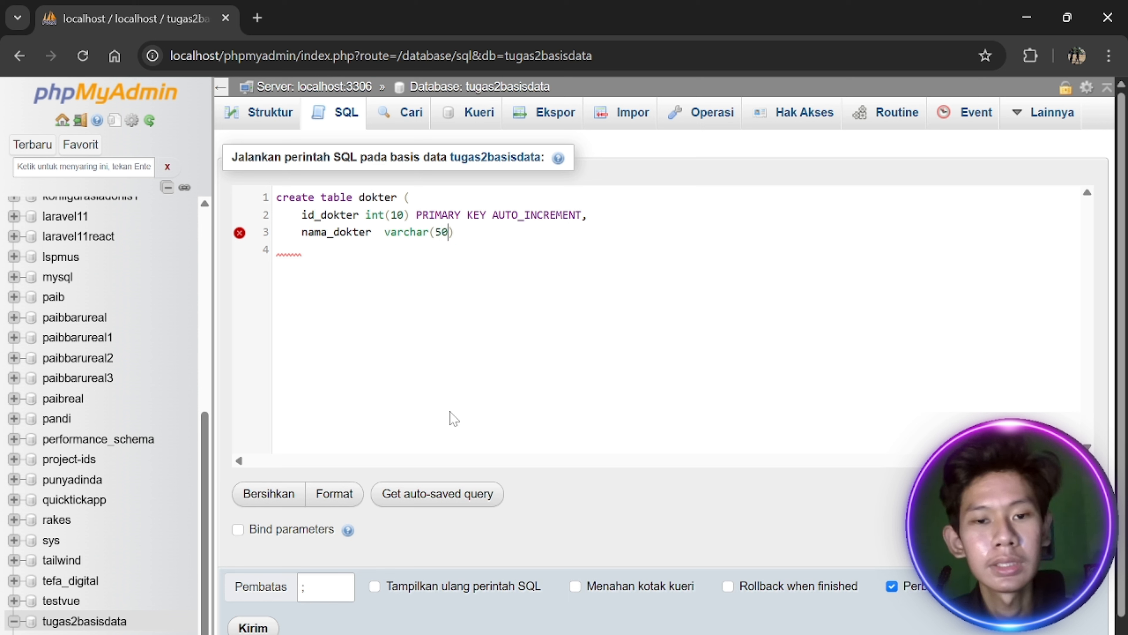
key(Right)
text(,)
key(Return)
key(alt+Tab)
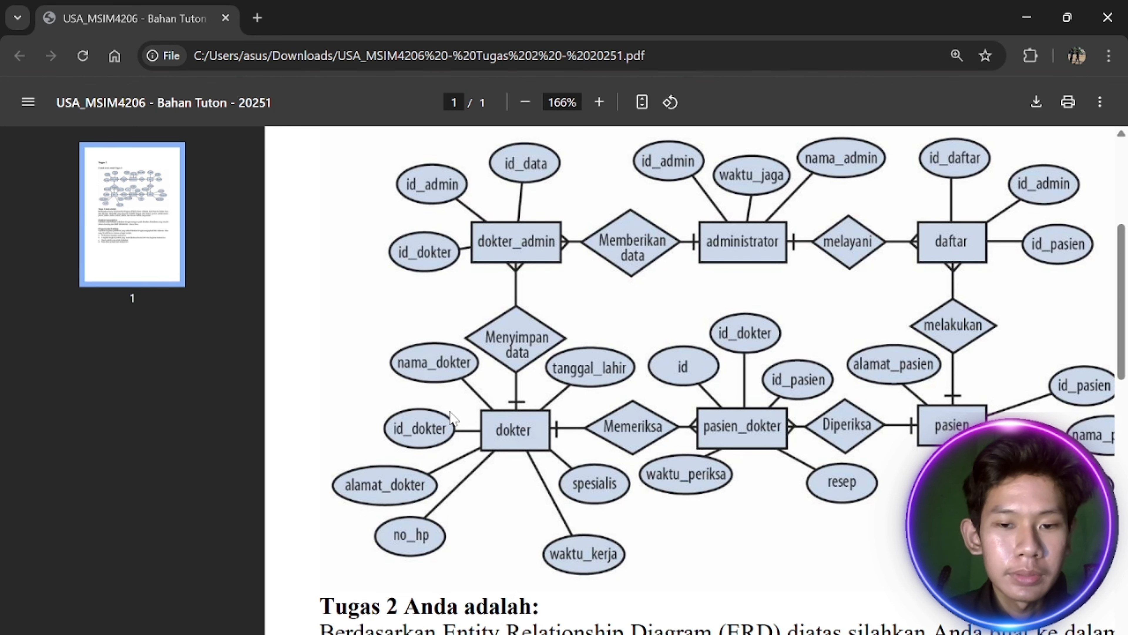
key(alt+Tab)
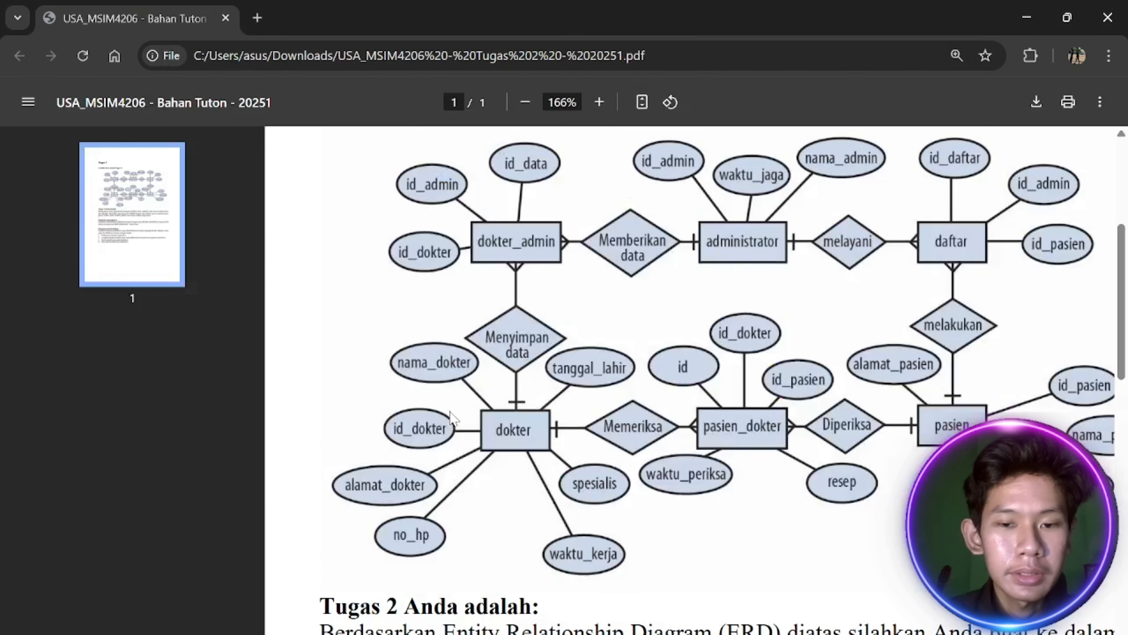
text(tanggal)
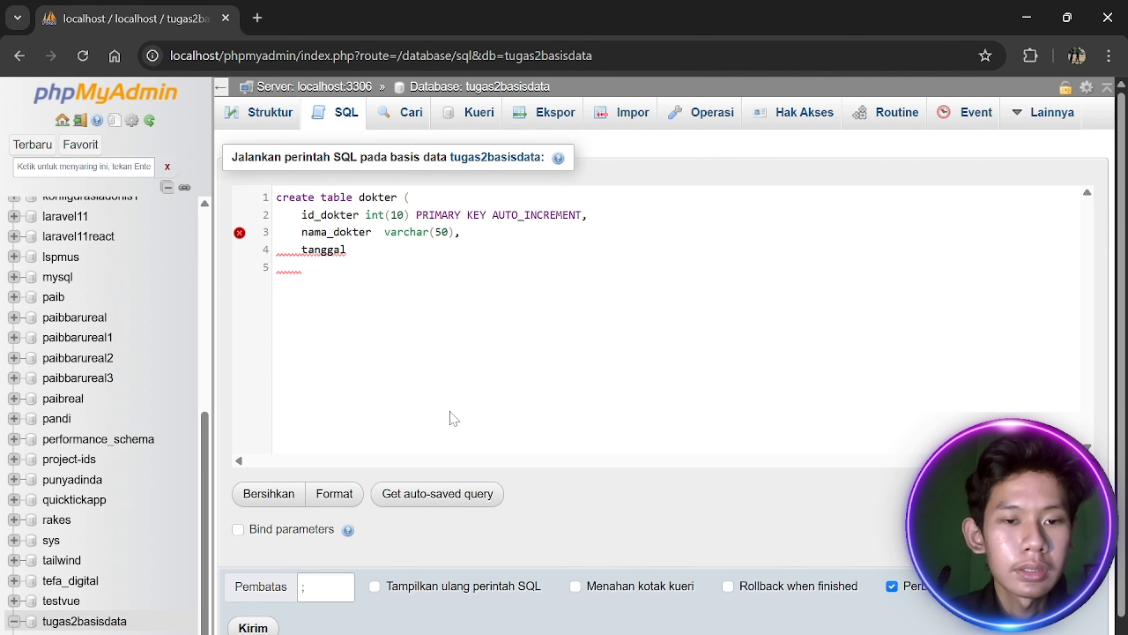
text(_lahir)
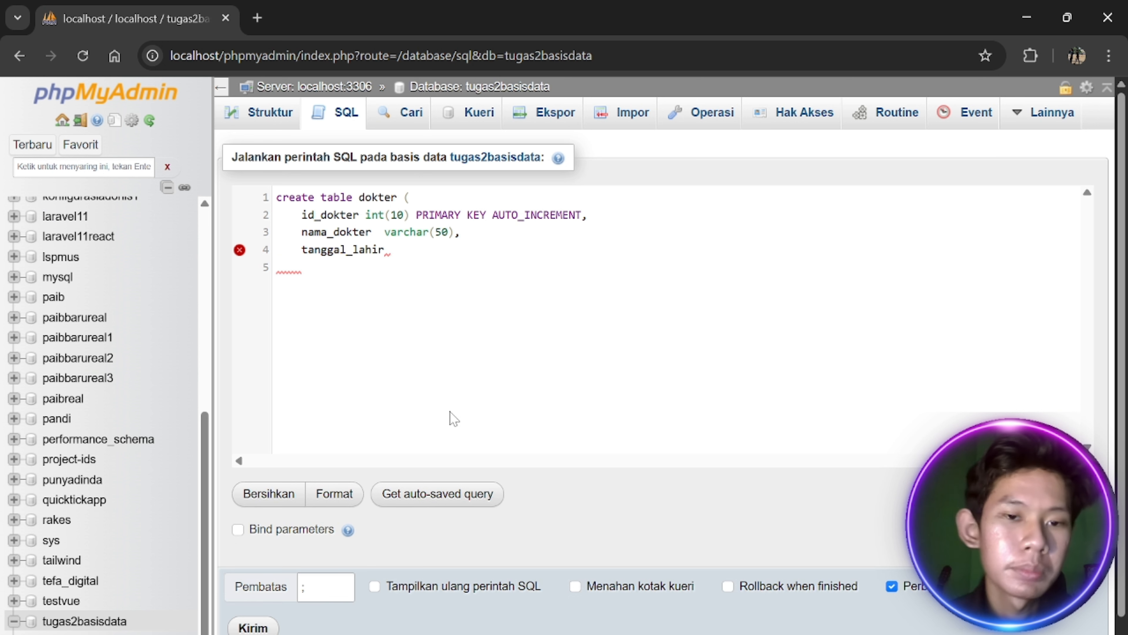
text( date,)
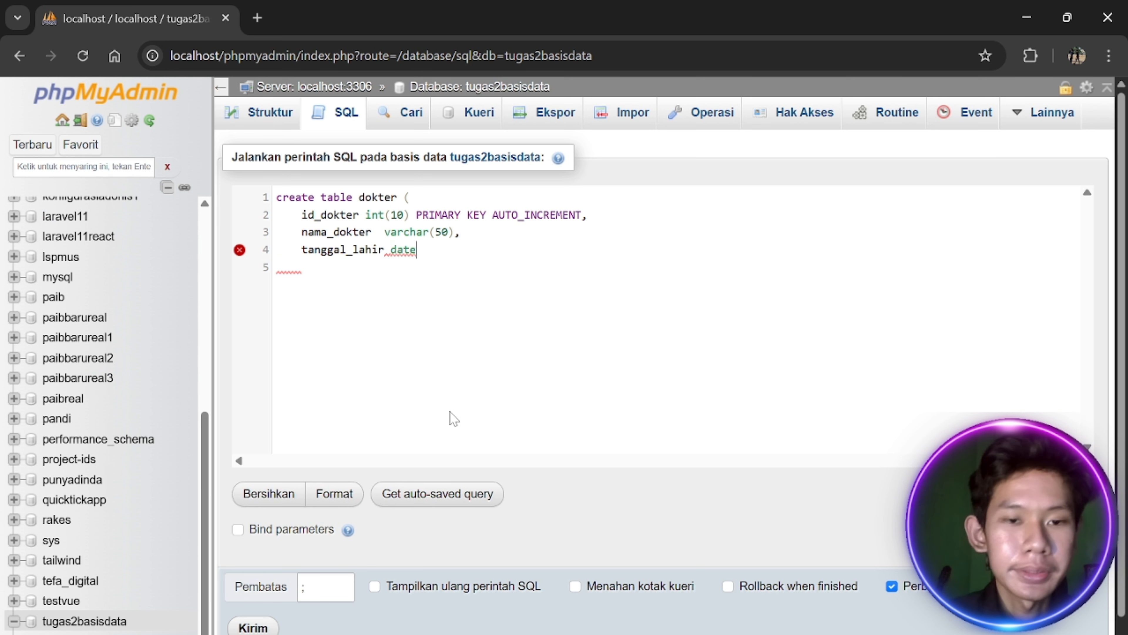
key(Return)
key(alt+Tab)
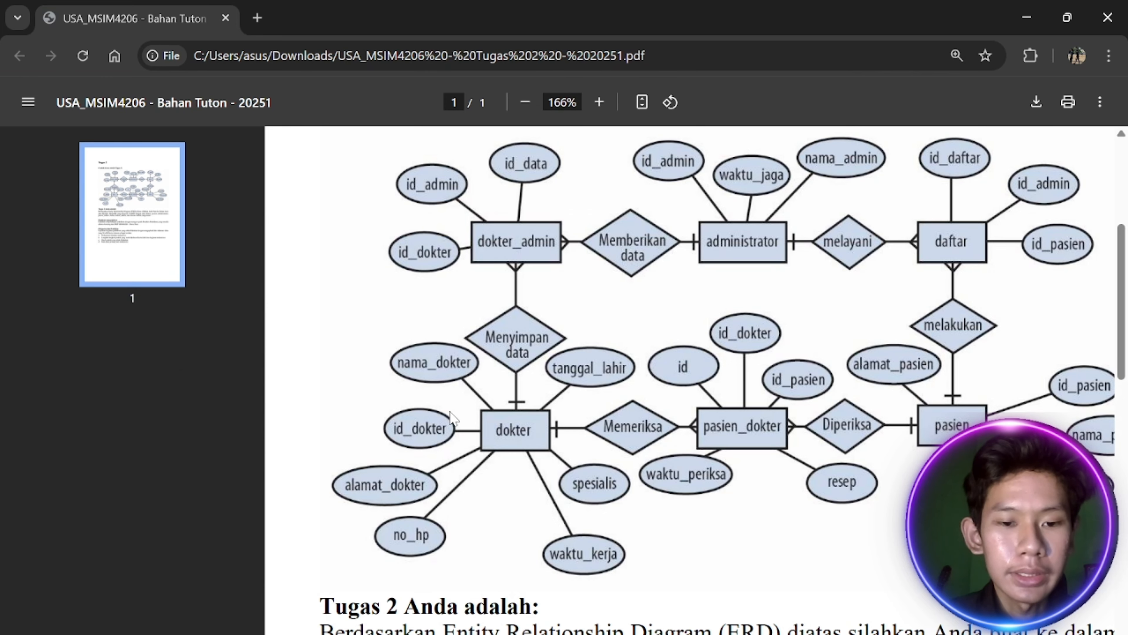
key(alt+Tab)
text(spe)
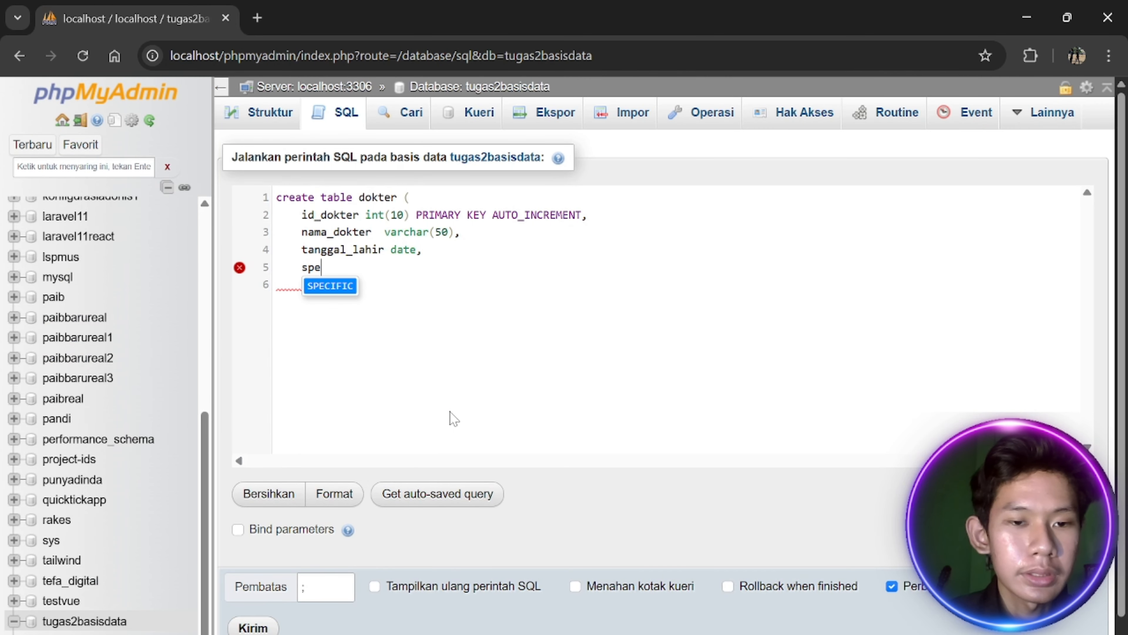
text(sial)
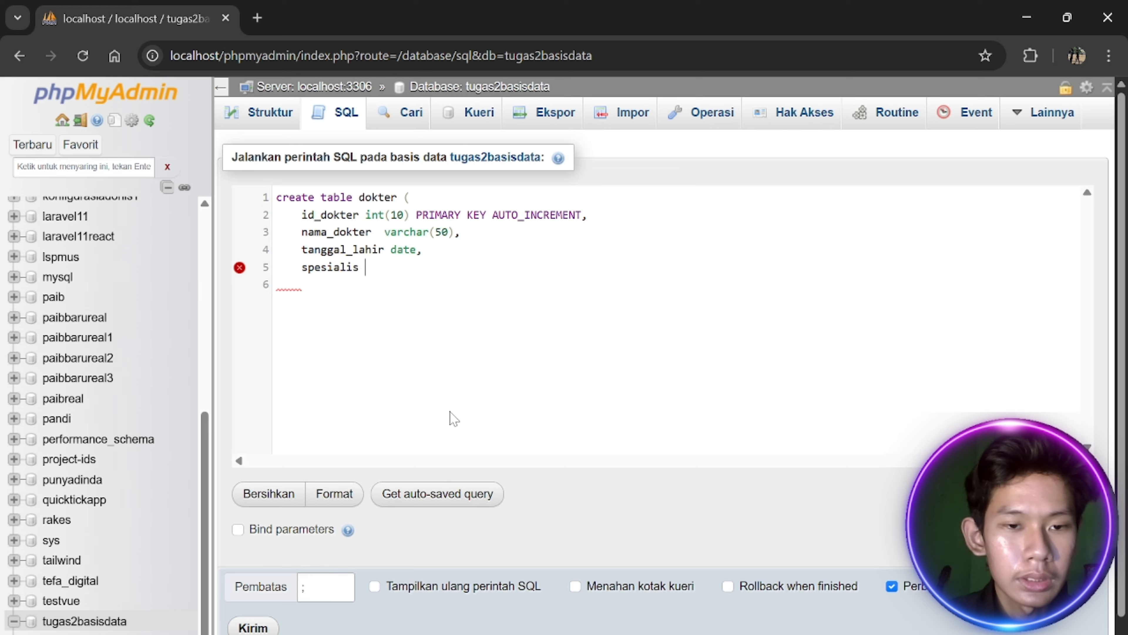
text(is)
key(alt+Tab)
key(alt+Tab)
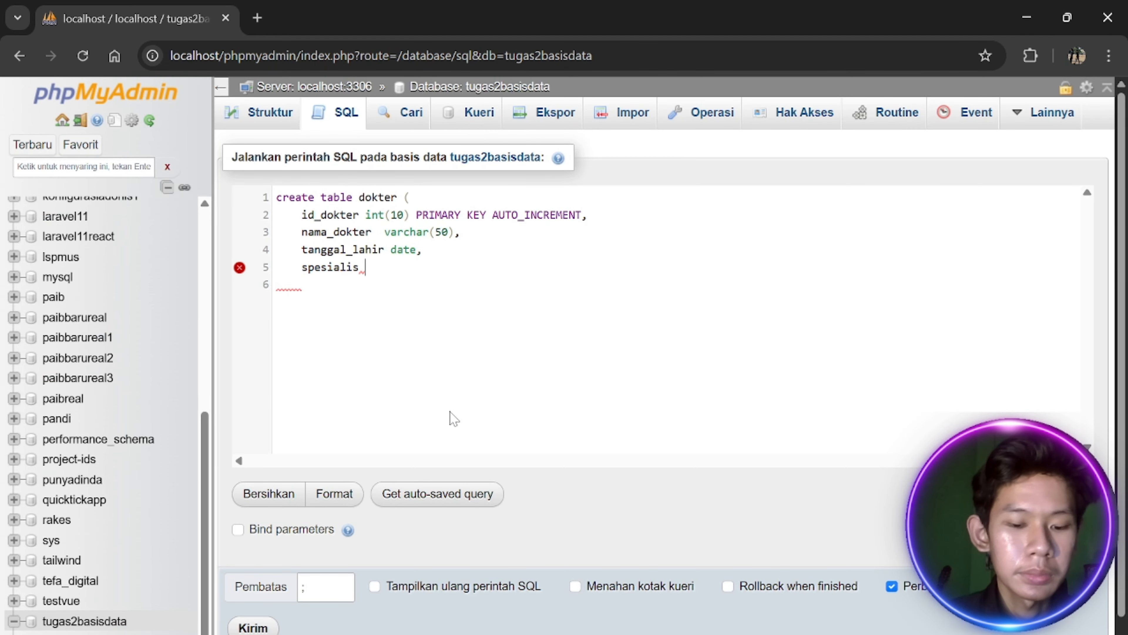
text(varch)
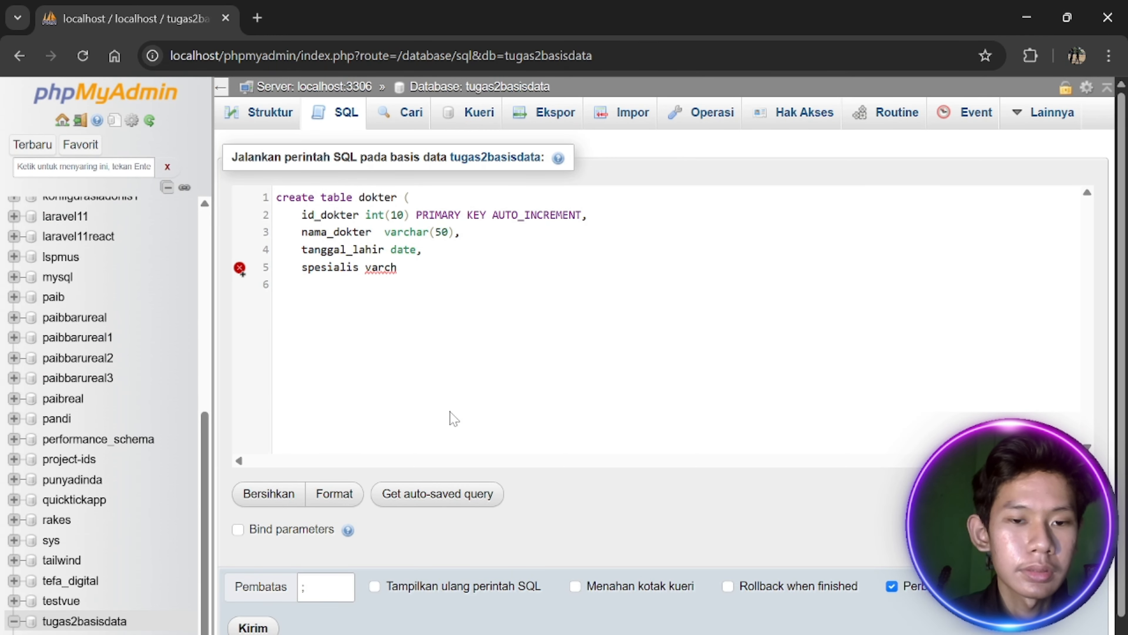
text(ar()
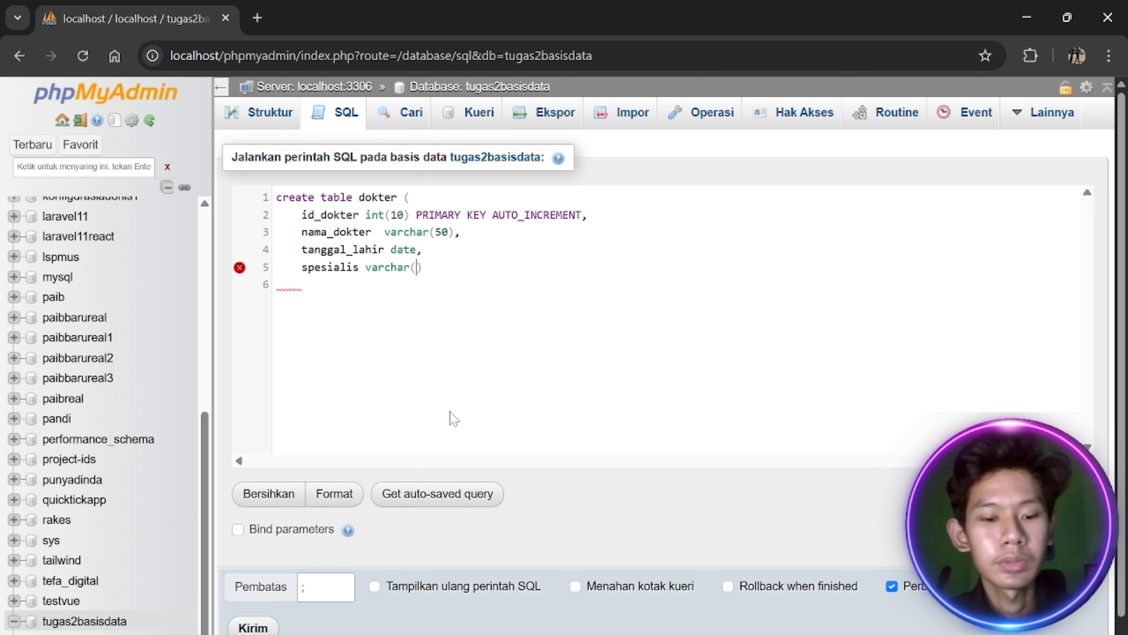
text(60),)
Add alamat_dokter TEXT, no_hp INT(20) and waktu_kerja TIMESTAMP, then close the statement
key(alt+Tab)
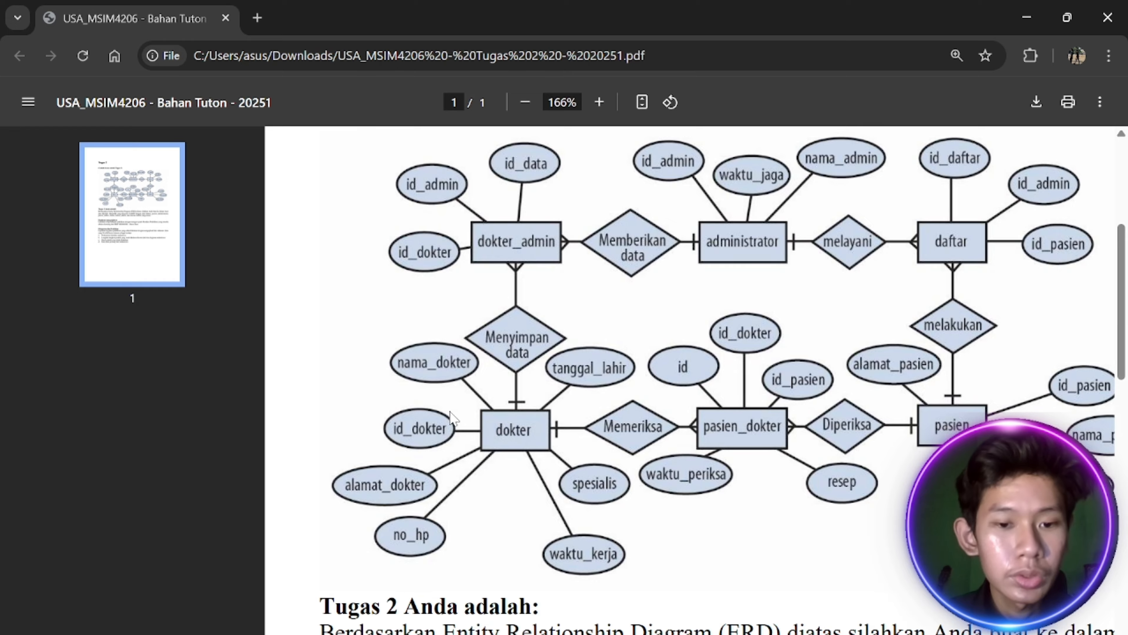
key(alt+Tab)
text(alamat_d)
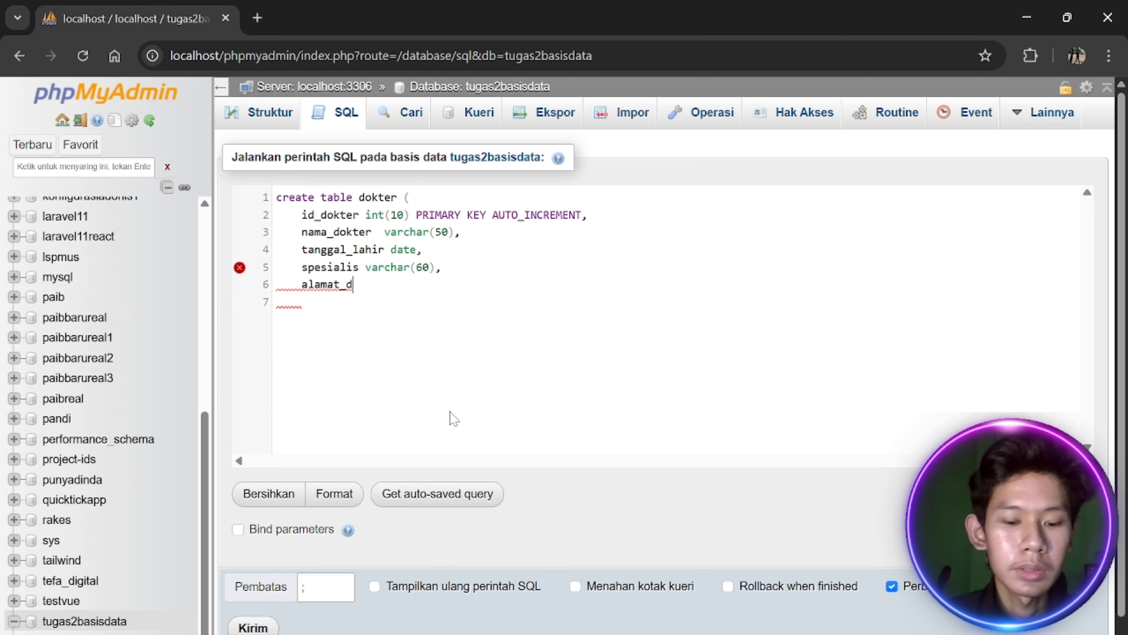
text(okter)
key(alt+Tab)
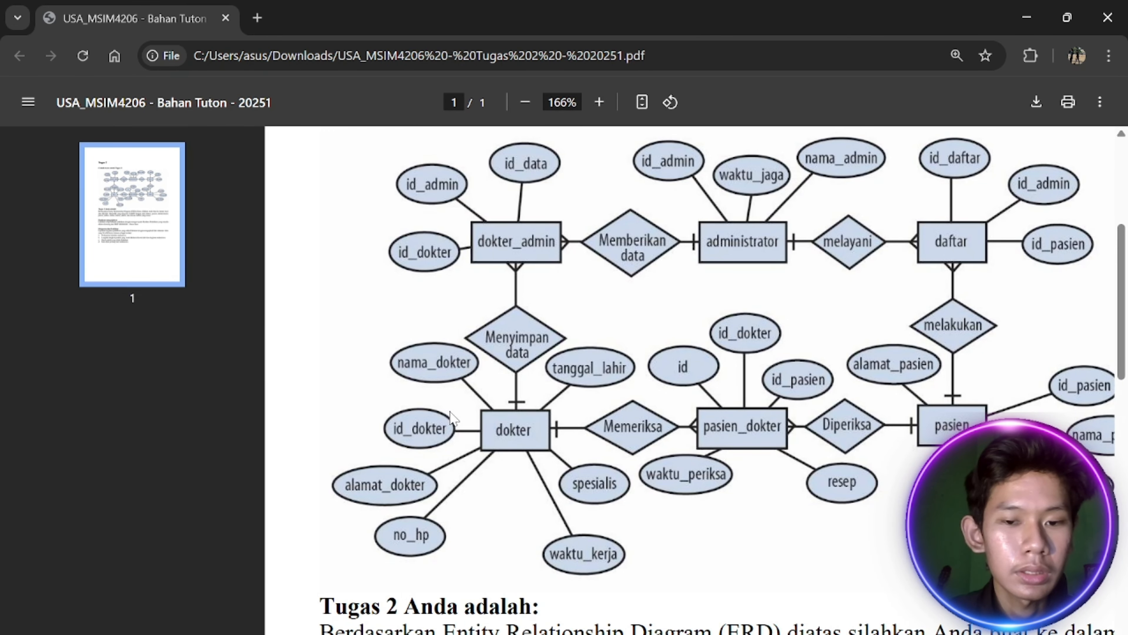
key(alt+Tab)
text(text,)
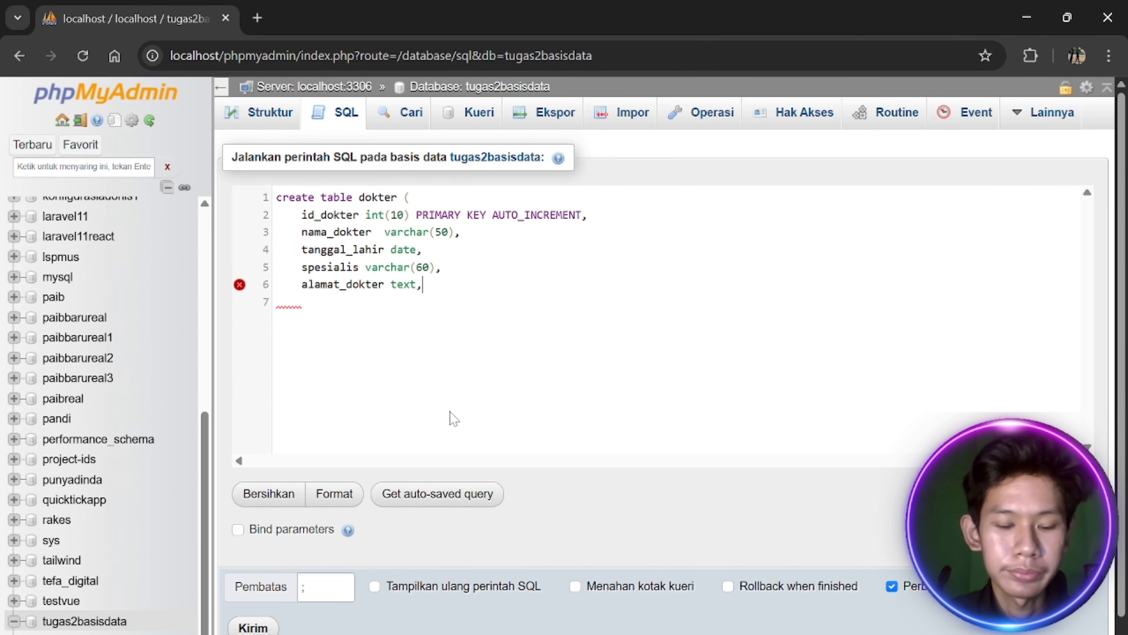
key(Return)
key(alt+Tab)
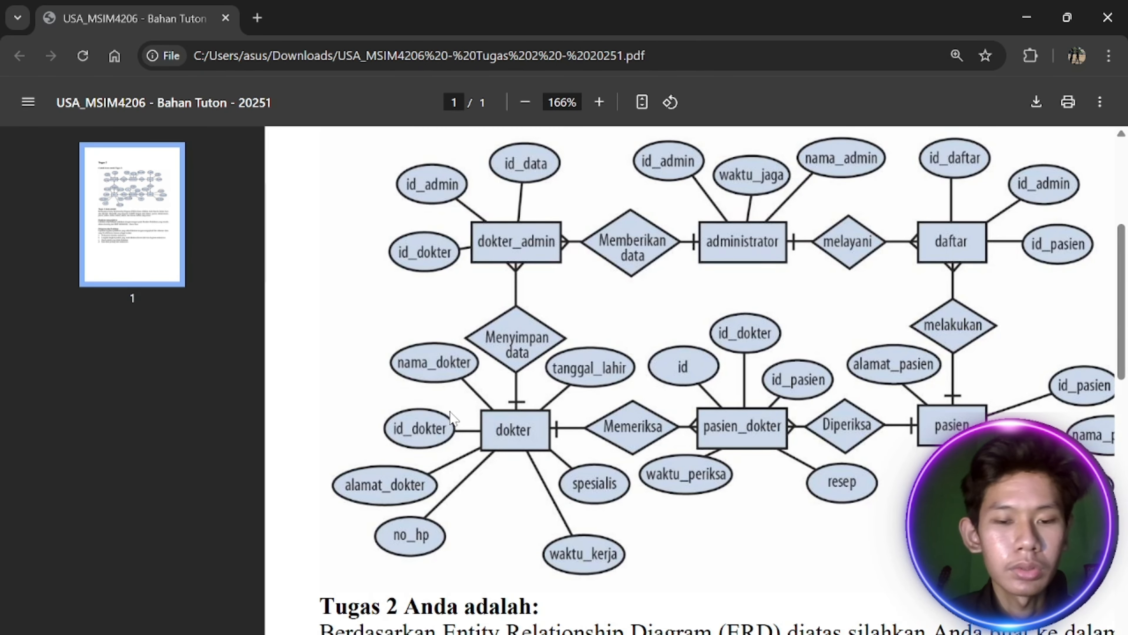
key(alt+Tab)
text(no_h)
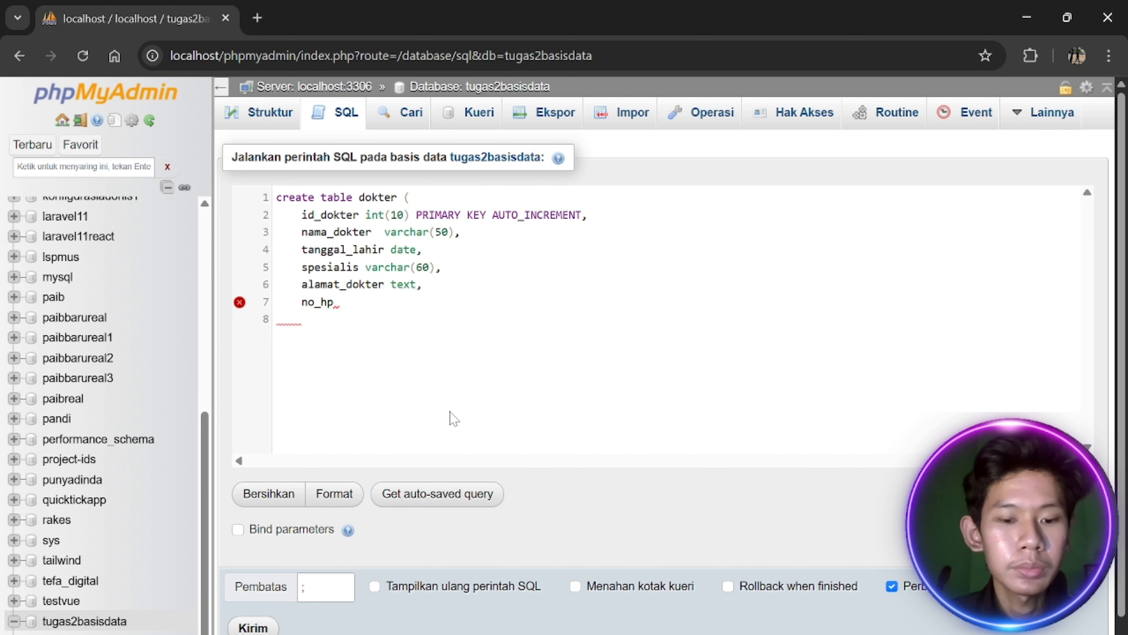
text(p int())
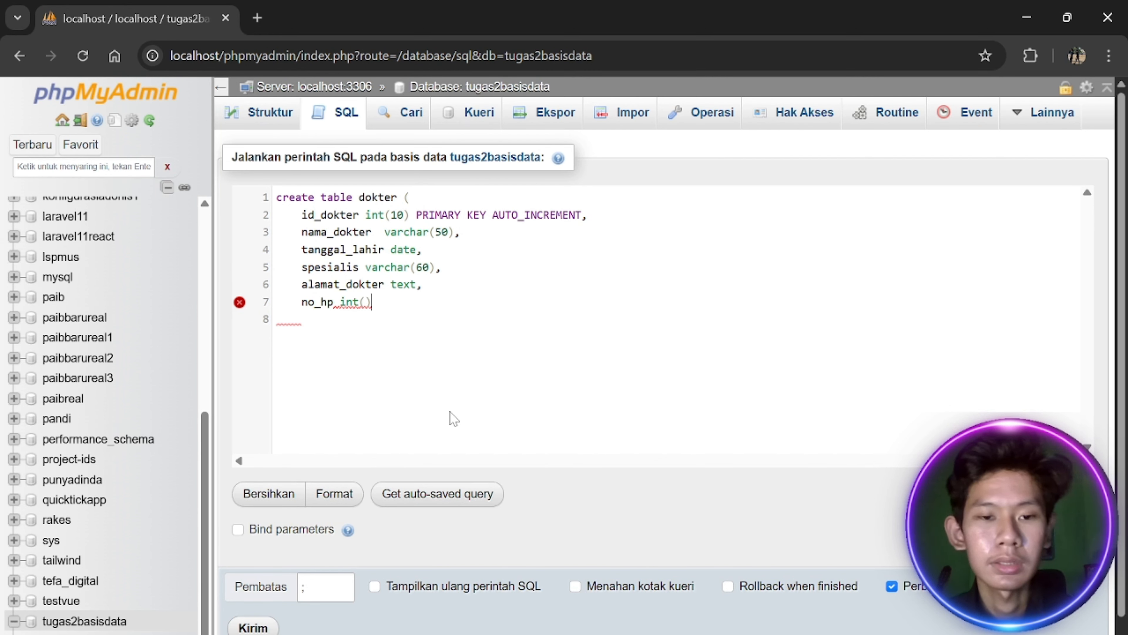
text(20)
key(alt+Tab)
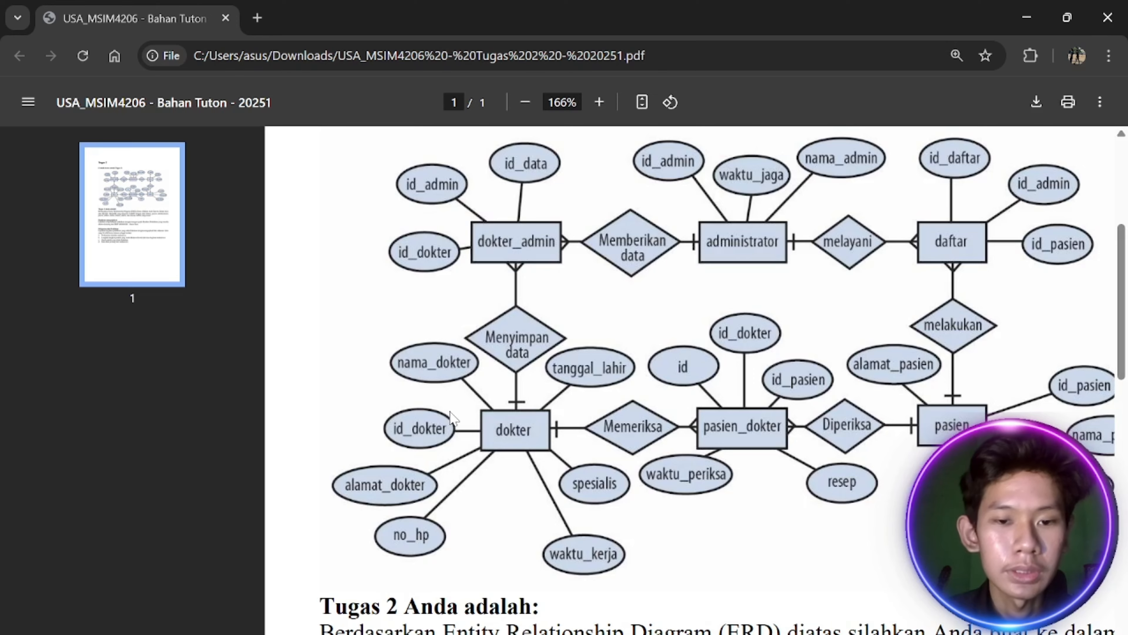
key(alt+Tab)
key(Return)
text(wakatu)
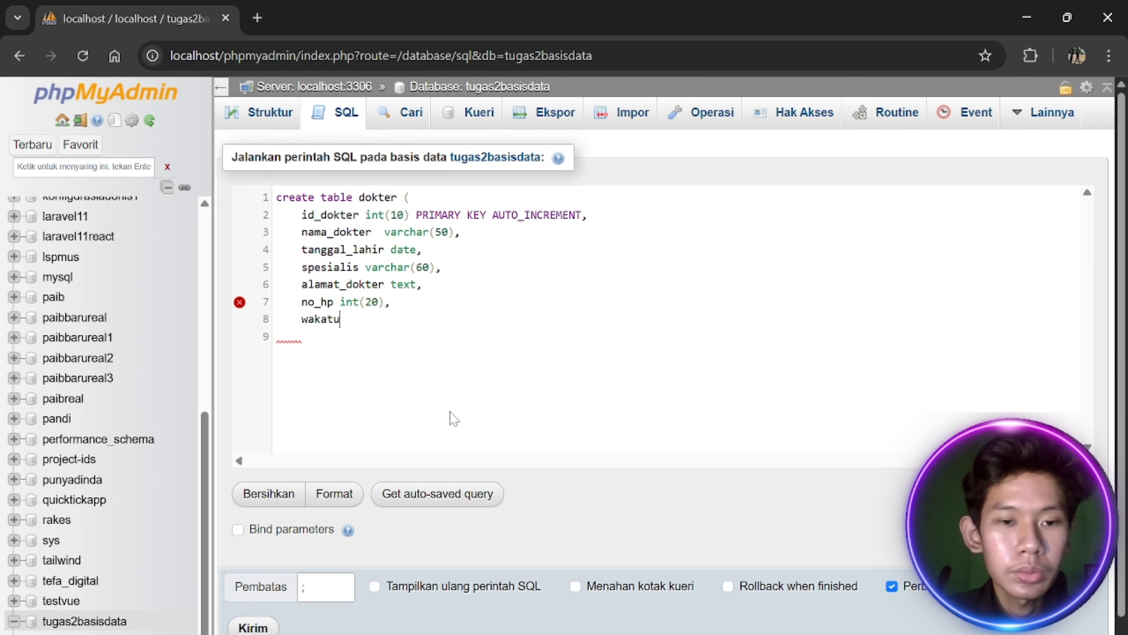
key(alt+Tab)
key(alt+Tab)
key(BackSpace)
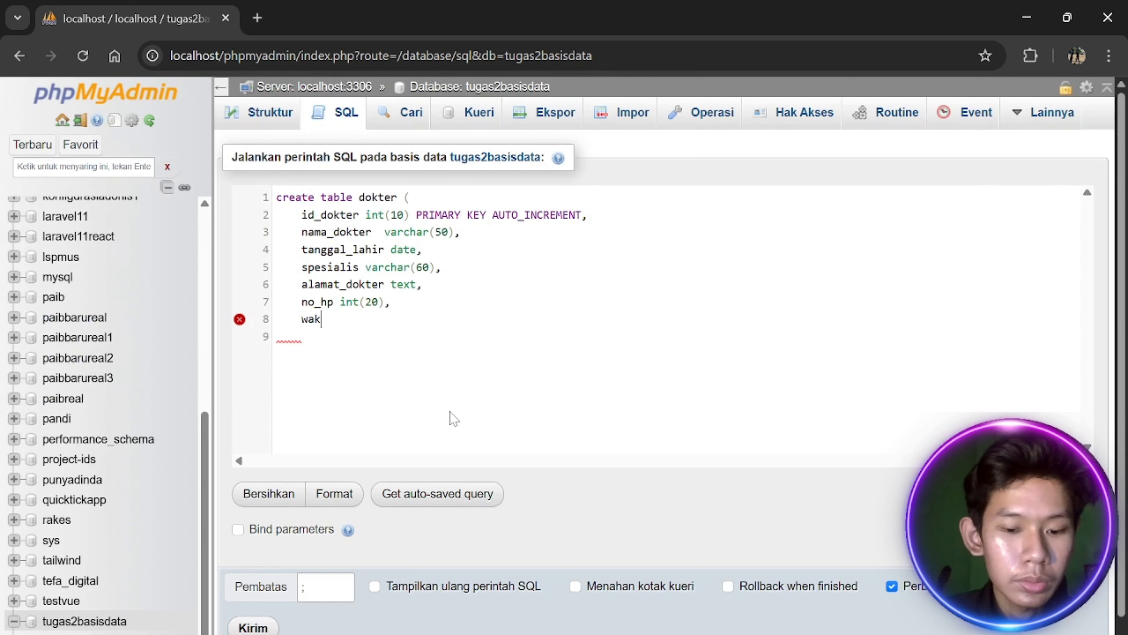
text(tu_kerja)
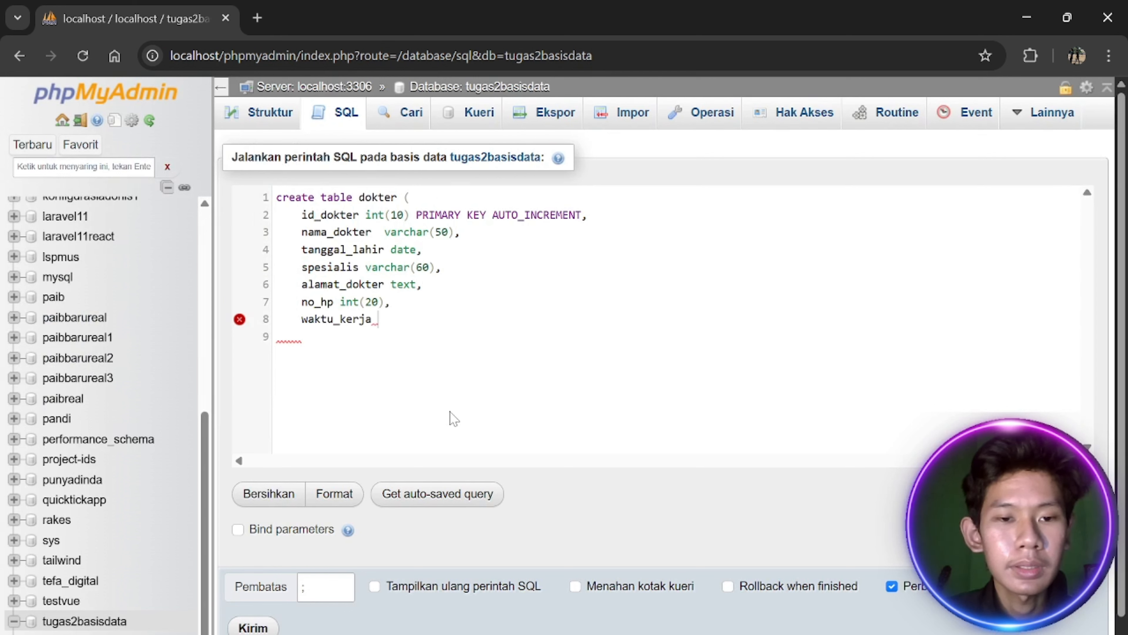
text(_times)
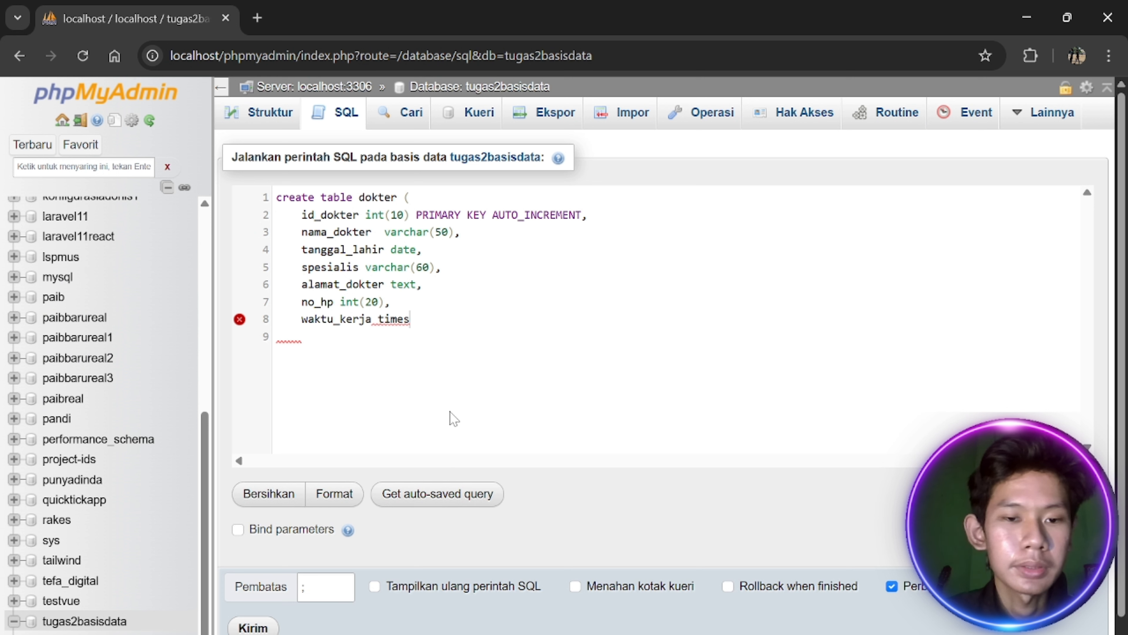
key(BackSpace)
key(BackSpace)
key(BackSpace)
key(BackSpace)
key(BackSpace)
key(BackSpace)
text( timestamp,)
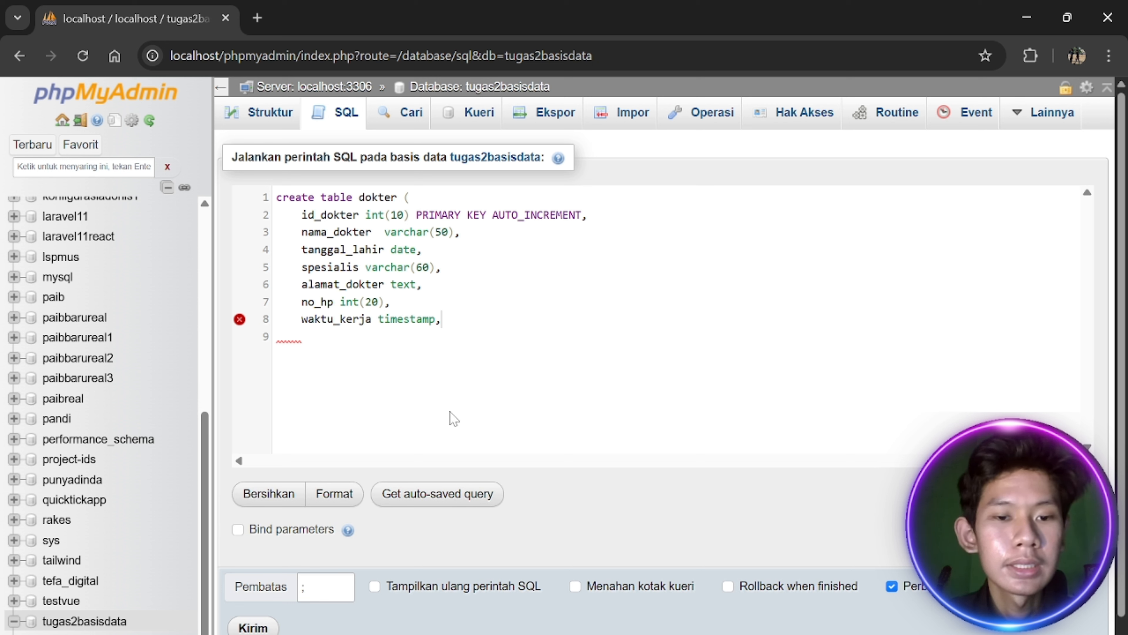
key(Return)
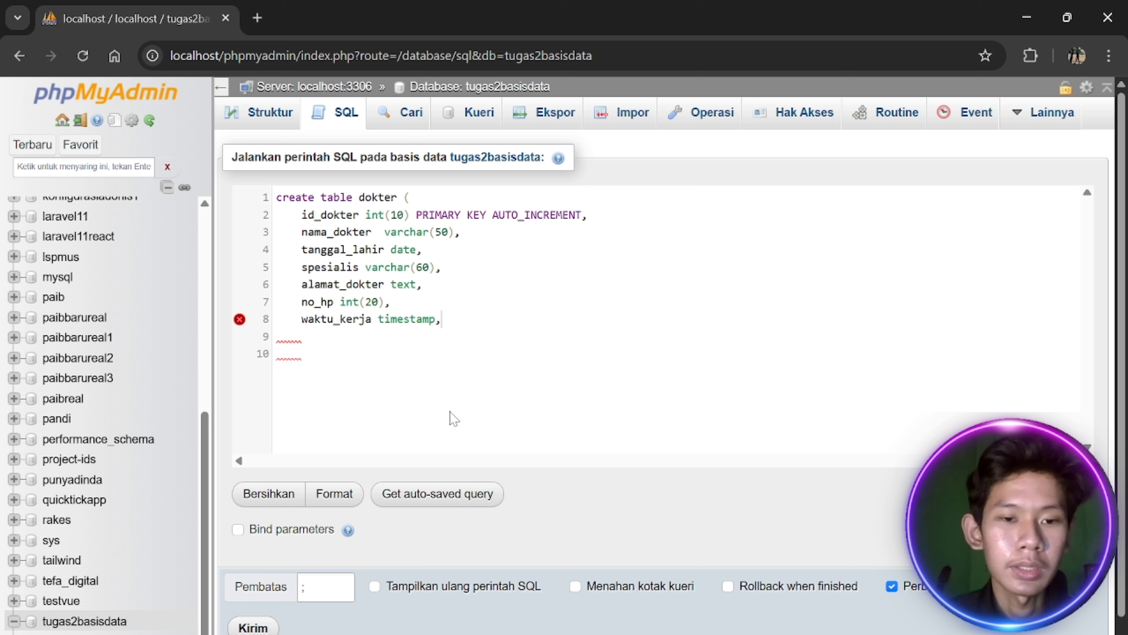
key(Return)
text())
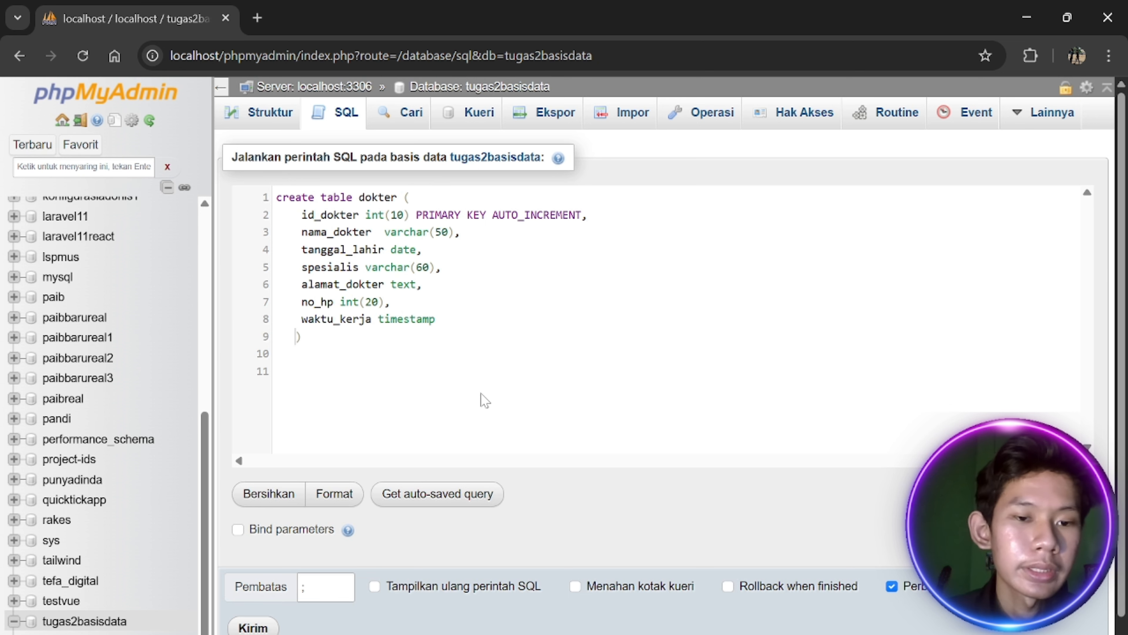
scroll(549, 423, down, 1)
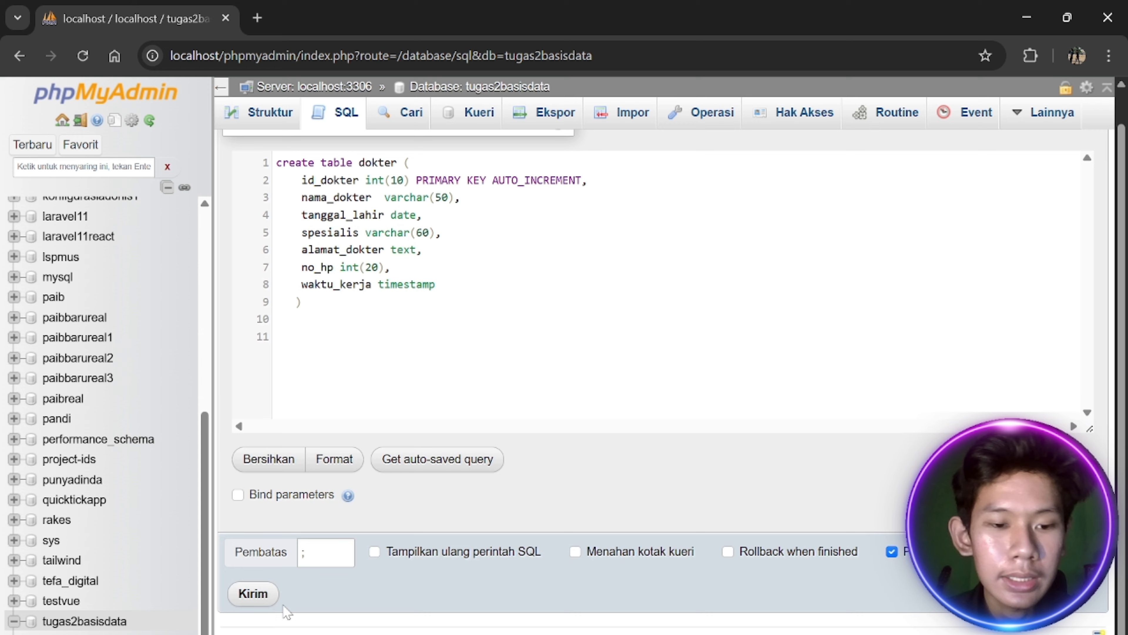
Run the CREATE TABLE dokter query and review the new table's structure and rows
click(262, 594)
click(277, 121)
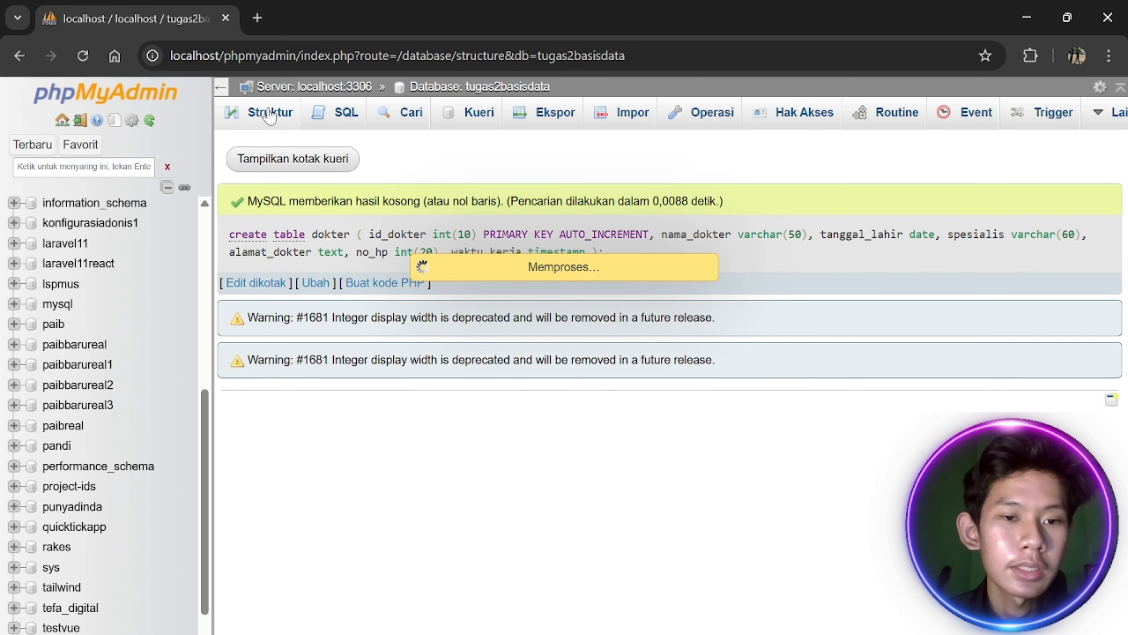
click(283, 276)
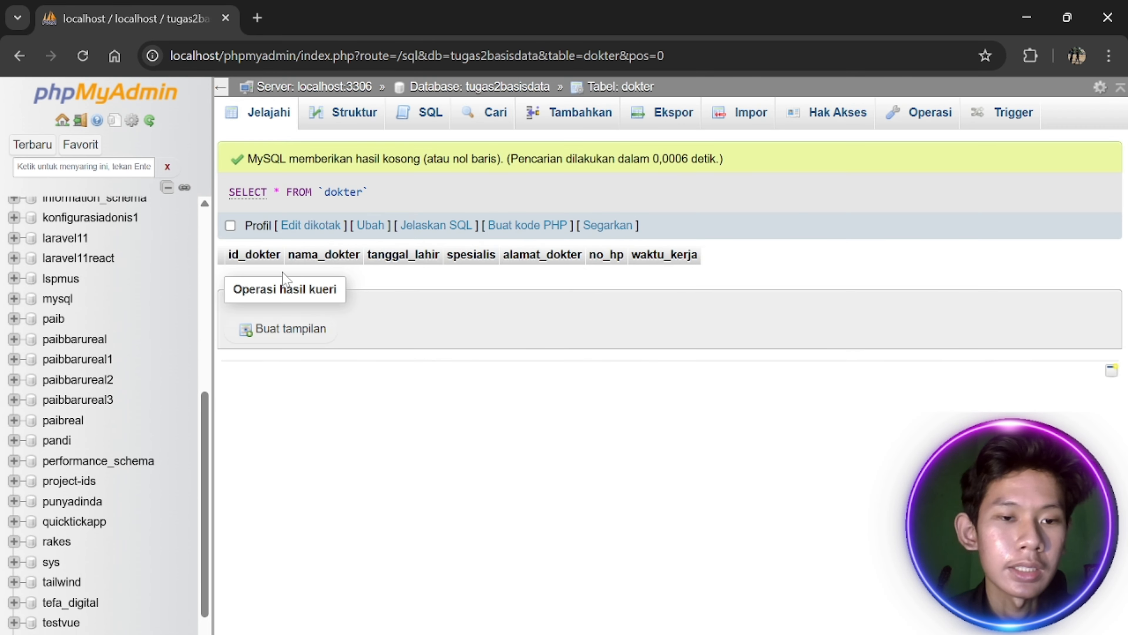
click(355, 116)
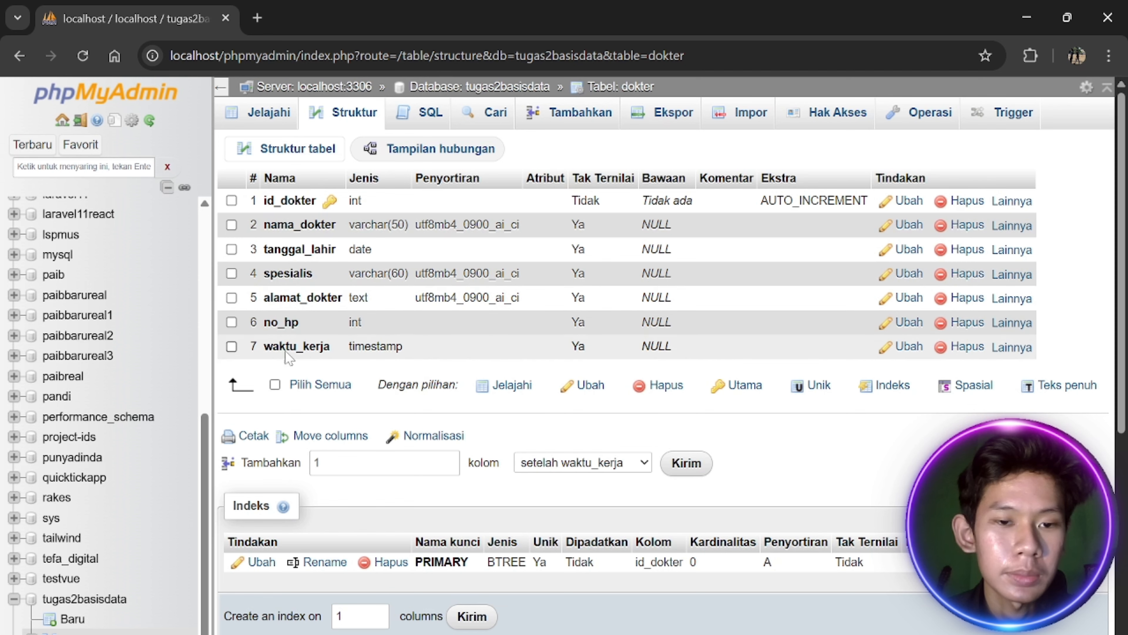
click(254, 123)
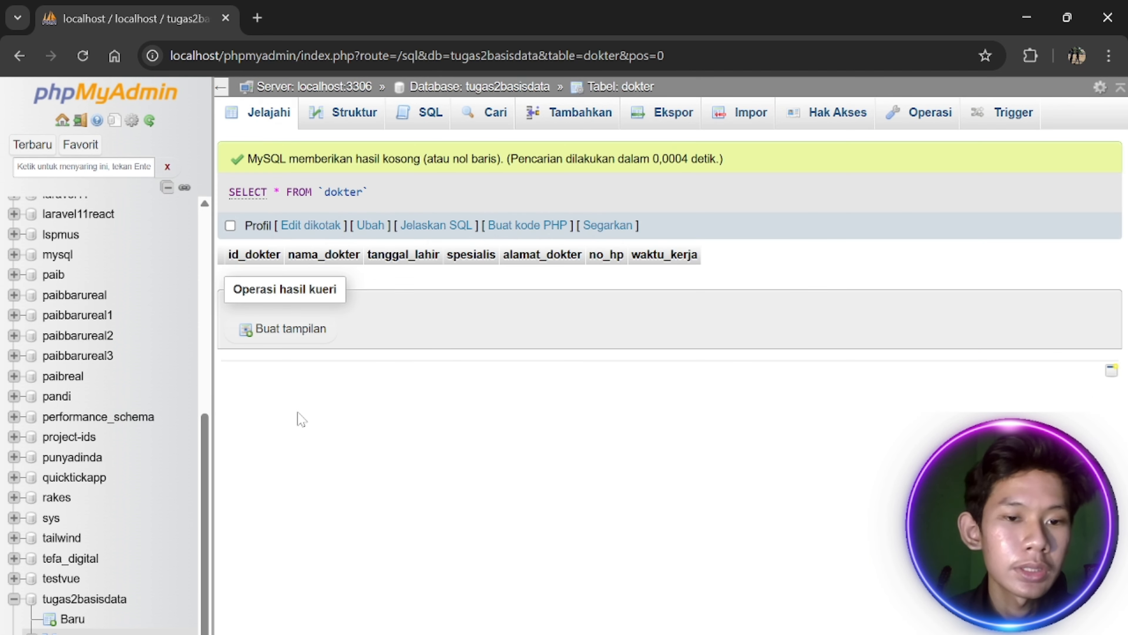
click(89, 580)
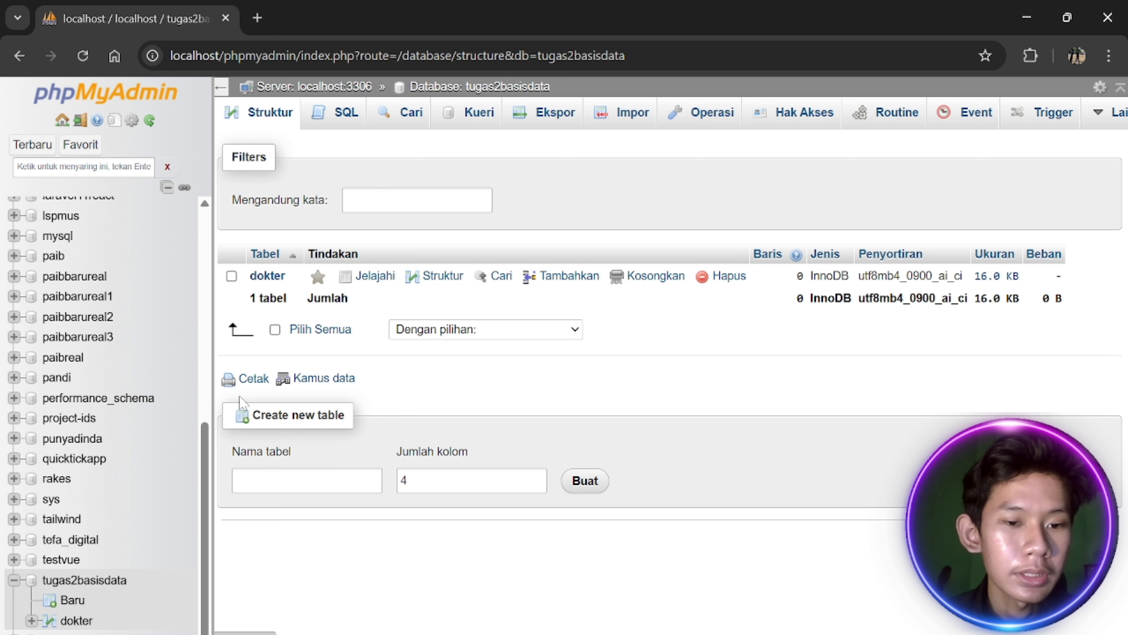
Start a new dokter_admin table with 3 columns from the Create new table box
key(alt+Tab)
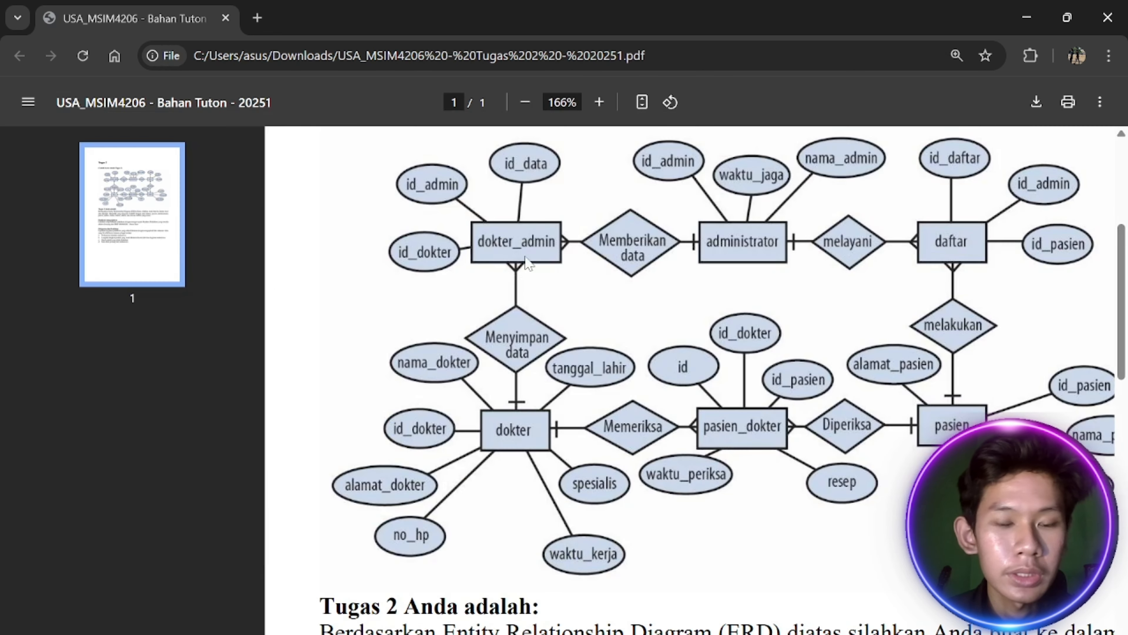
key(alt+Tab)
key(alt+Tab)
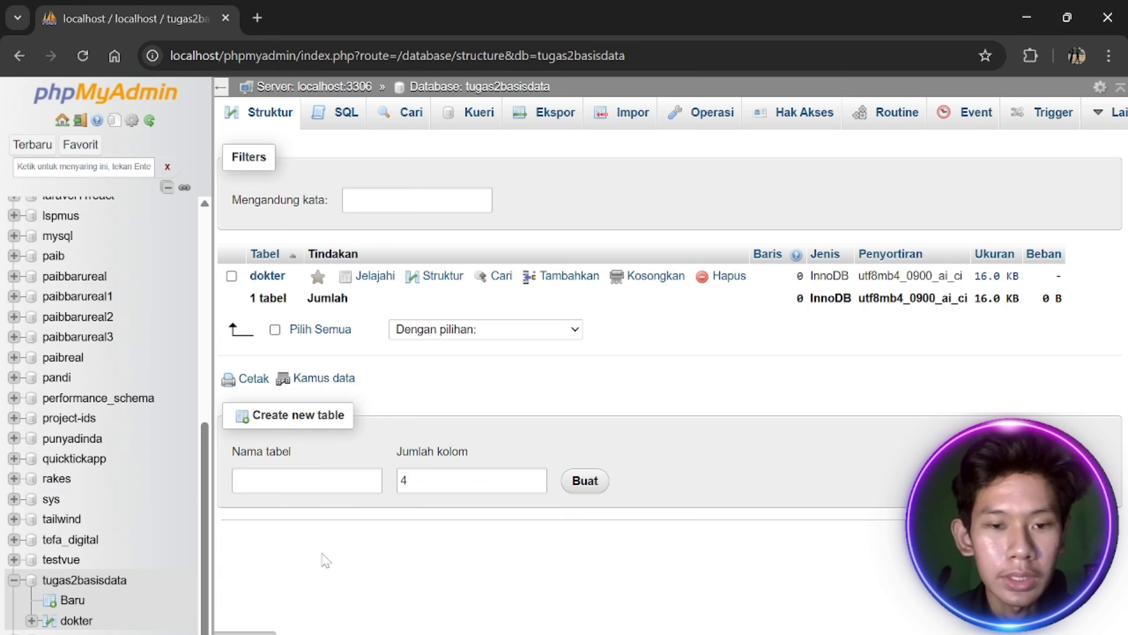
click(311, 482)
text(di)
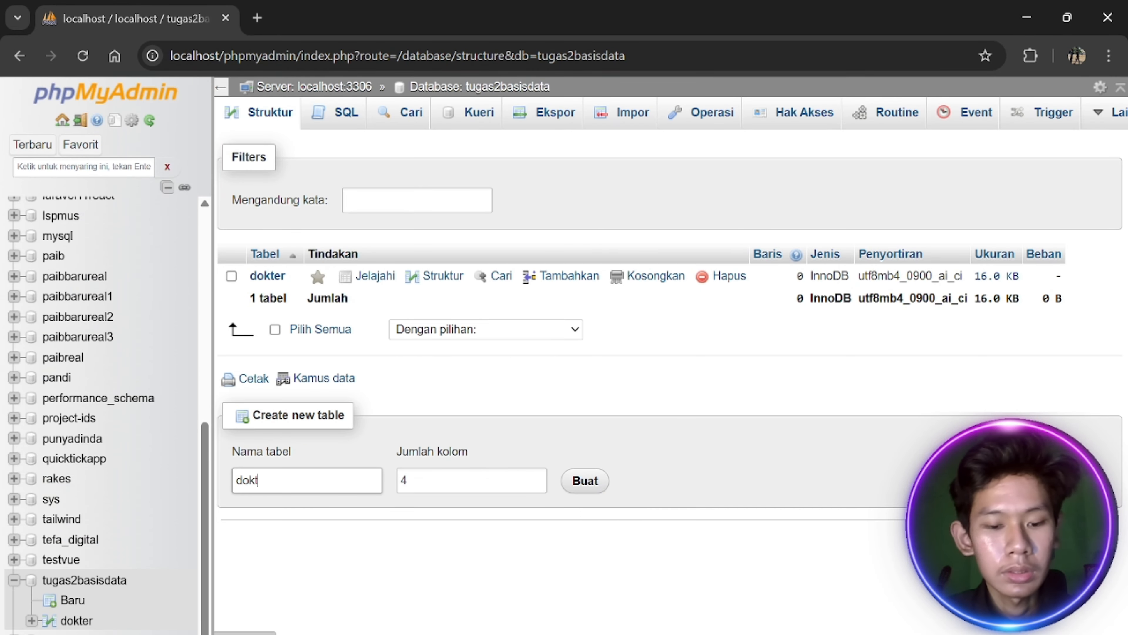
key(alt+Tab)
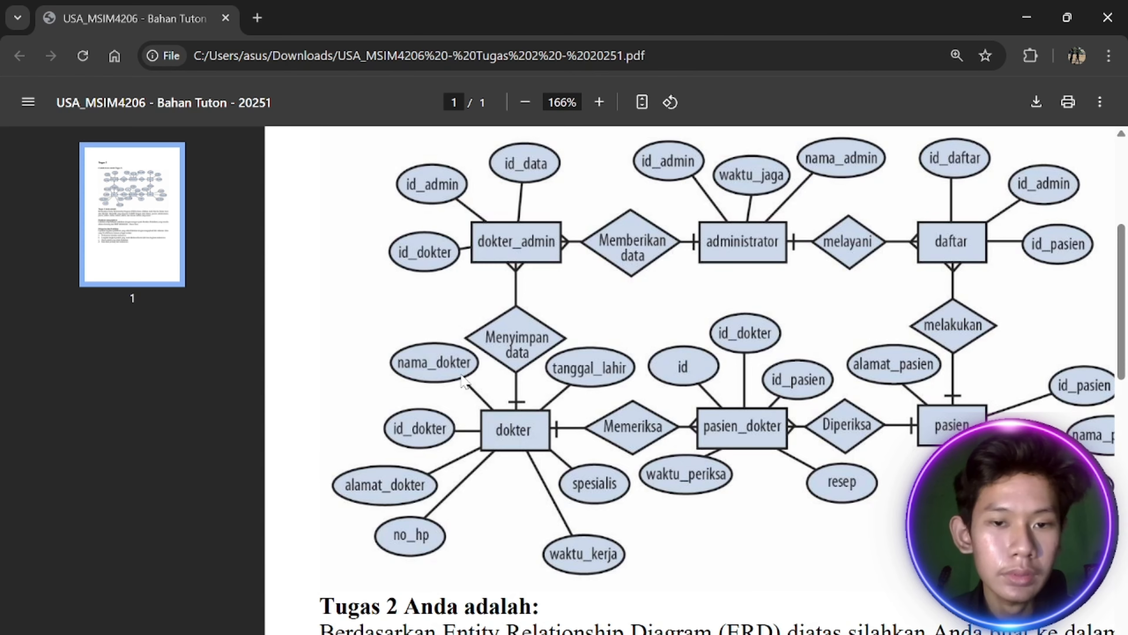
key(alt+Tab)
click(479, 483)
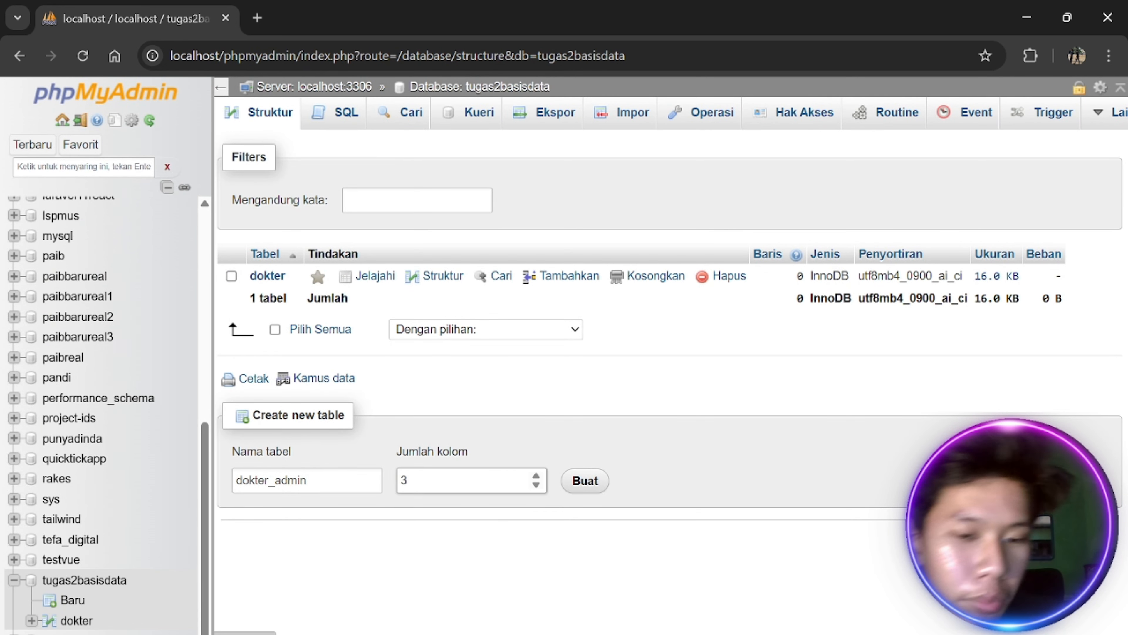
click(585, 481)
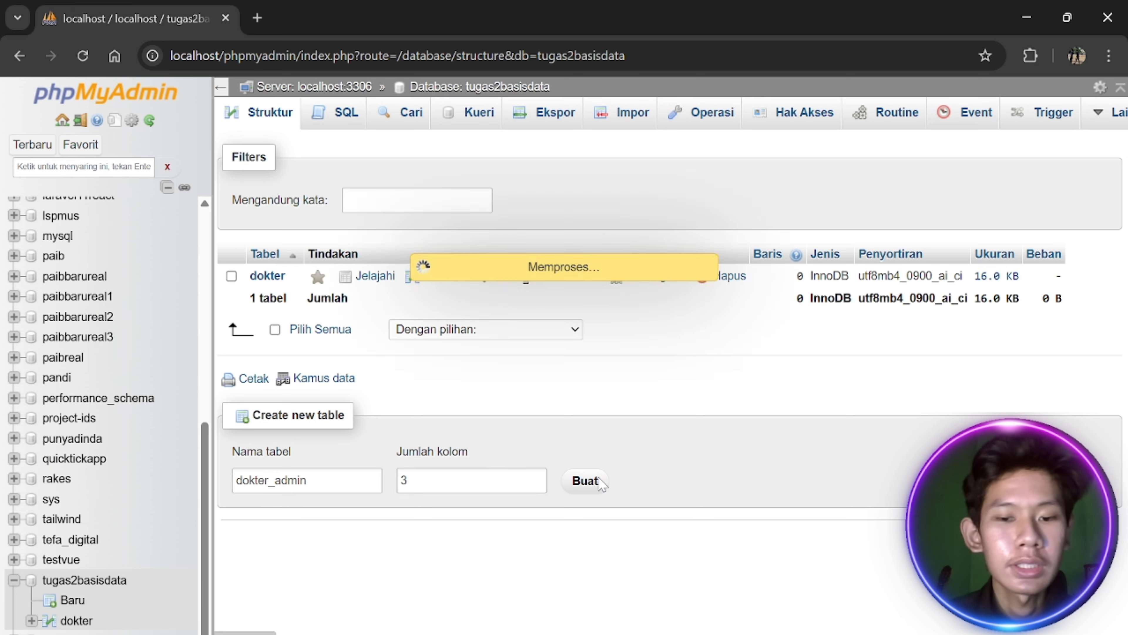
key(alt+Tab)
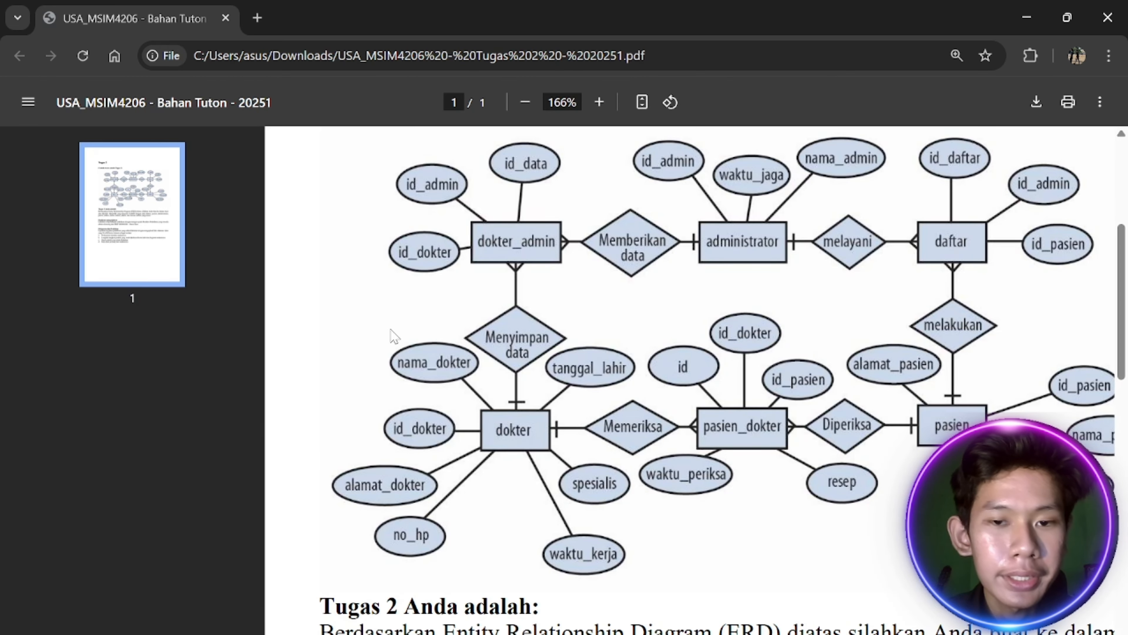
key(alt+Tab)
key(alt+Tab)
key(alt+Tab)
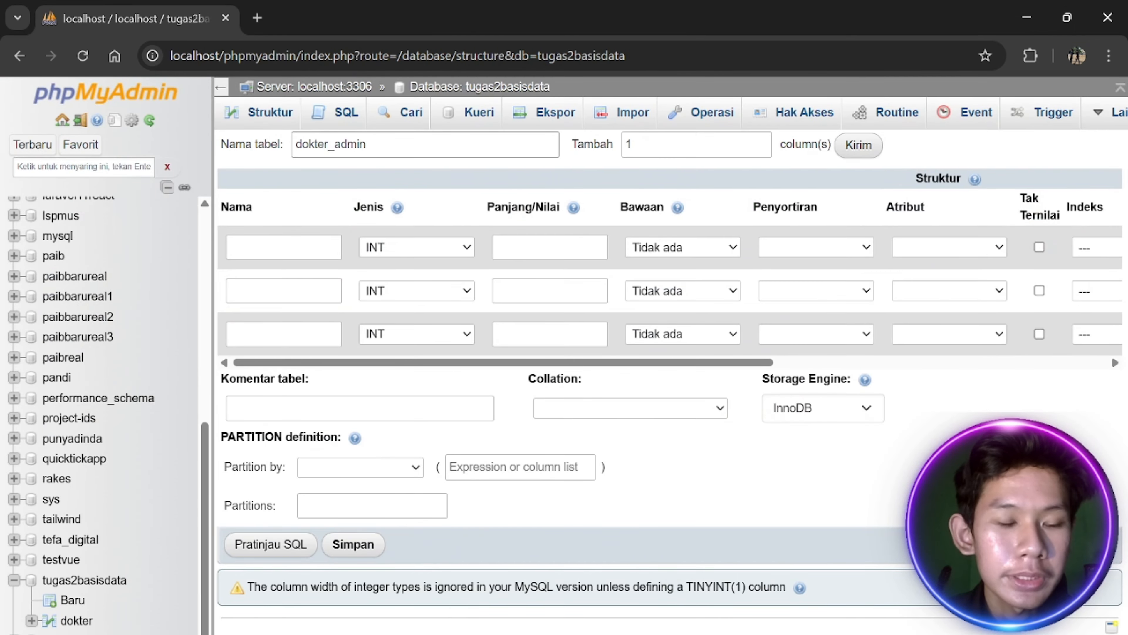
key(alt+Tab)
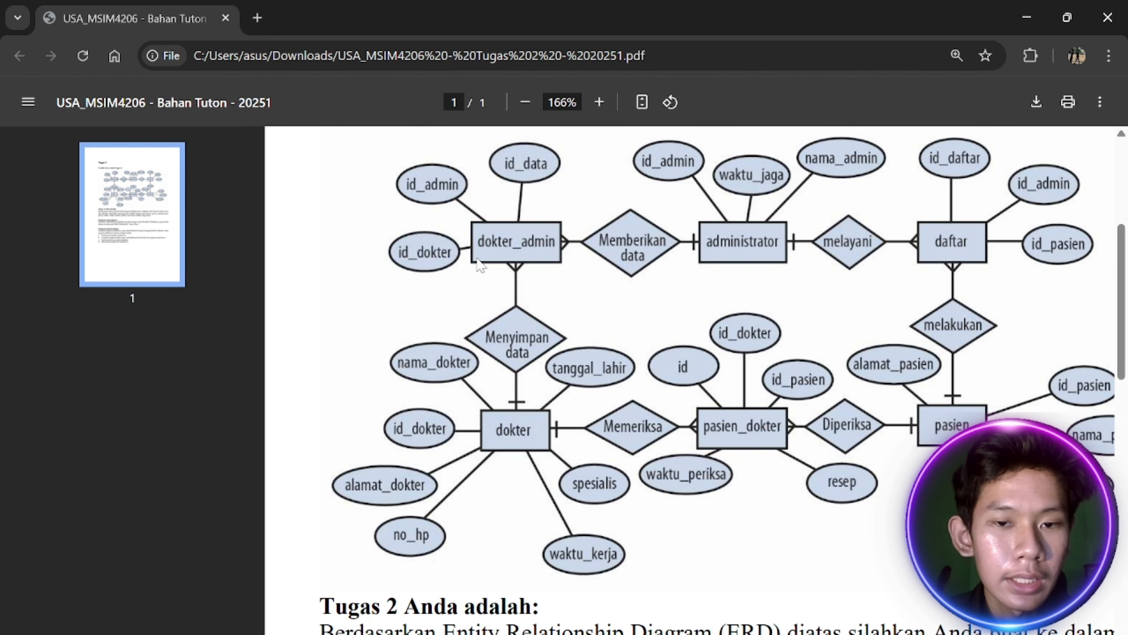
Name the three dokter_admin columns id_data, id_admin and id_dokter
key(alt+Tab)
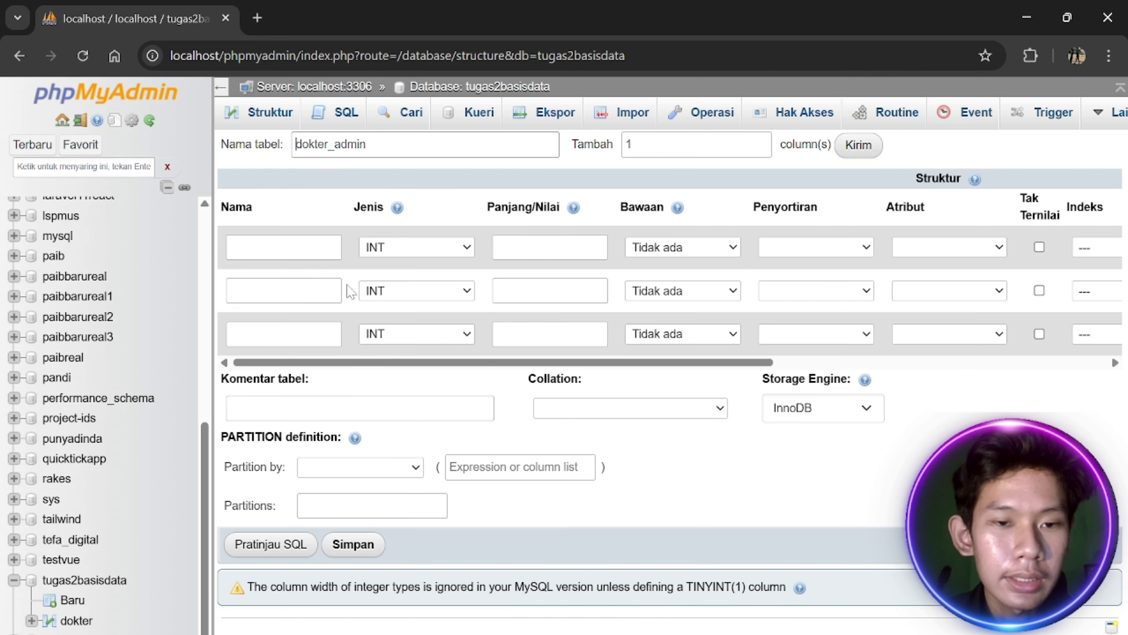
click(310, 247)
text(id_data)
key(alt+Tab)
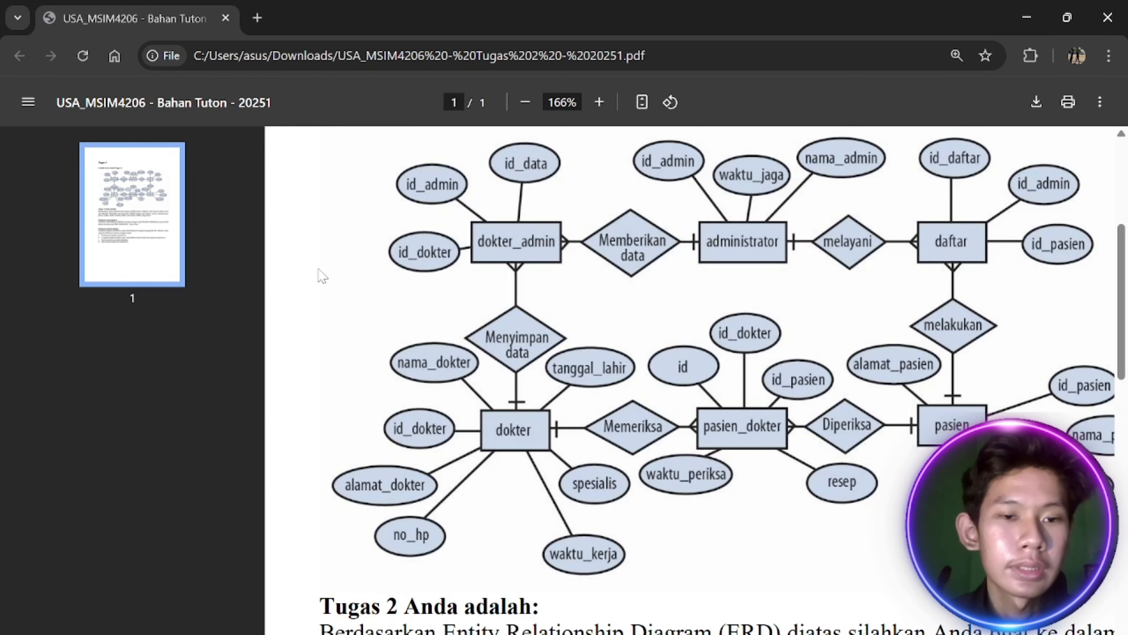
key(alt+Tab)
click(291, 290)
text(id_admin)
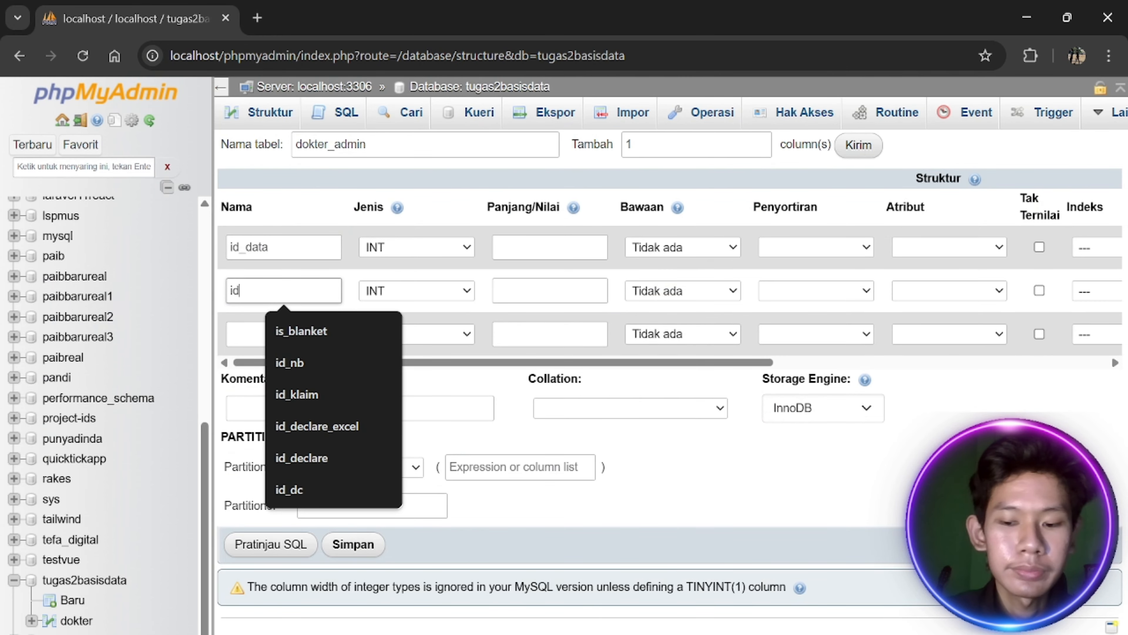
key(alt+Tab)
key(alt+Tab)
click(311, 334)
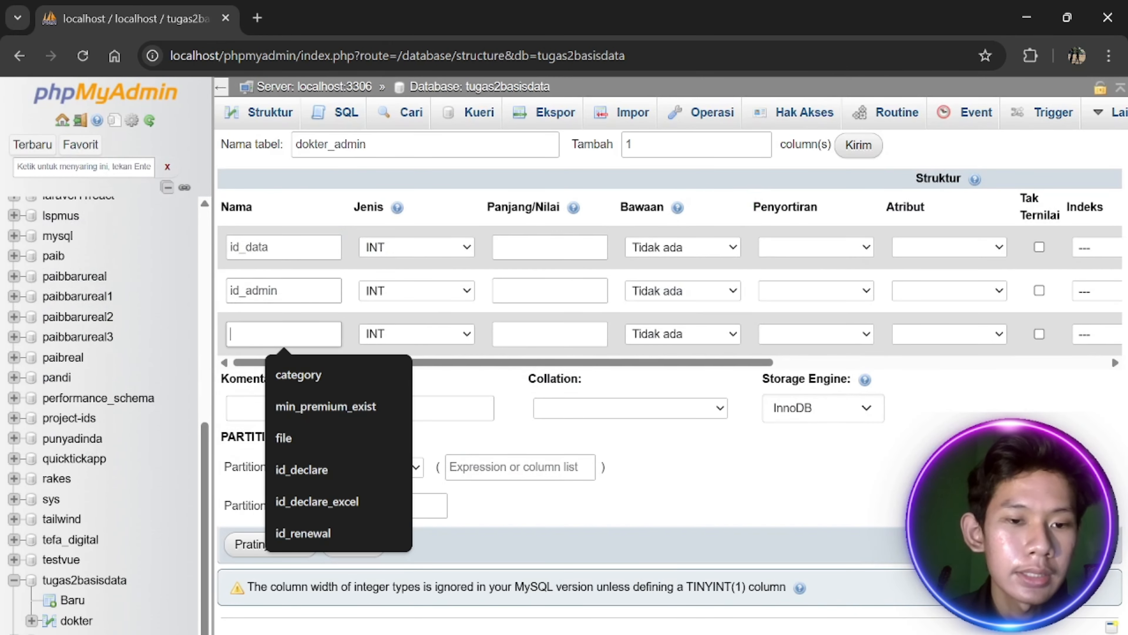
text(id_do)
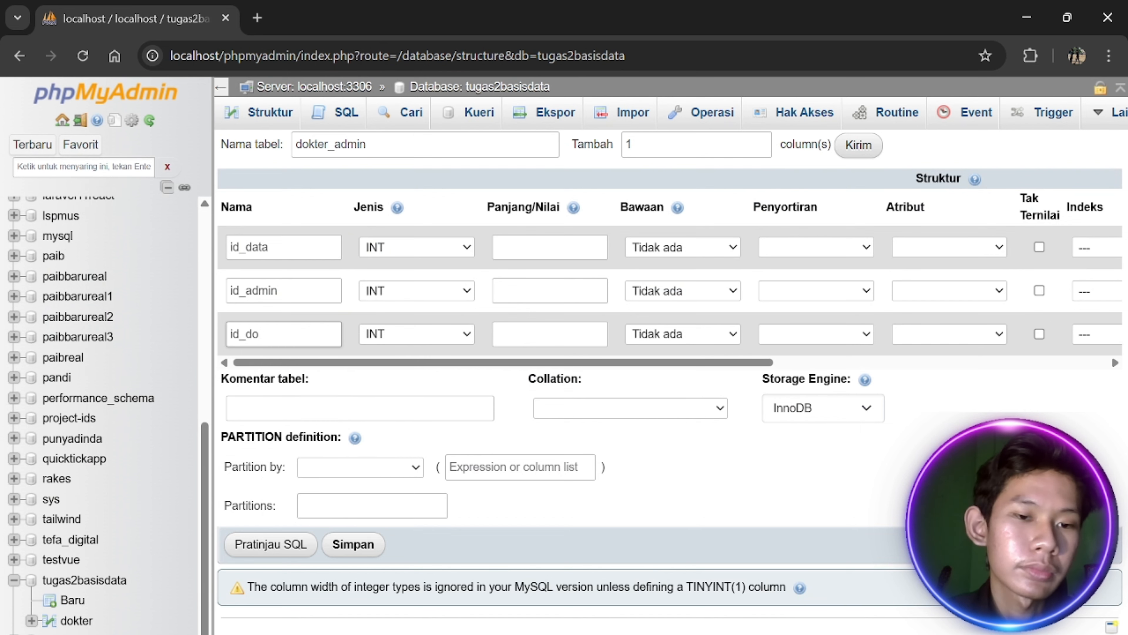
text(teer)
key(alt+Tab)
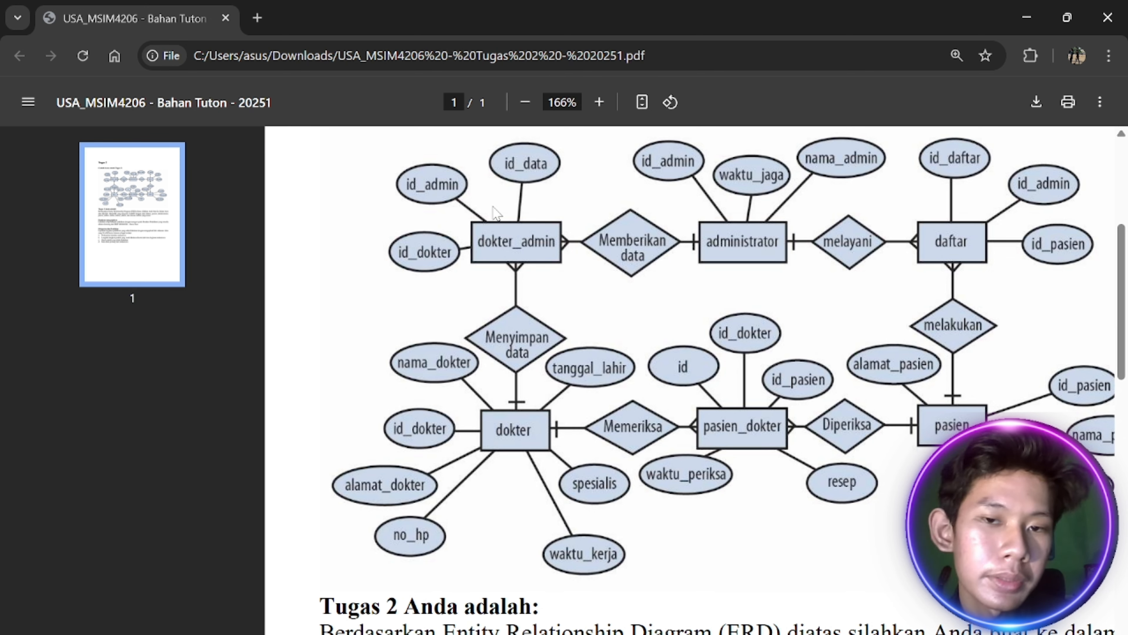
key(alt+Tab)
Make id_data a BIGINT auto-increment primary key and save the dokter_admin table
click(424, 256)
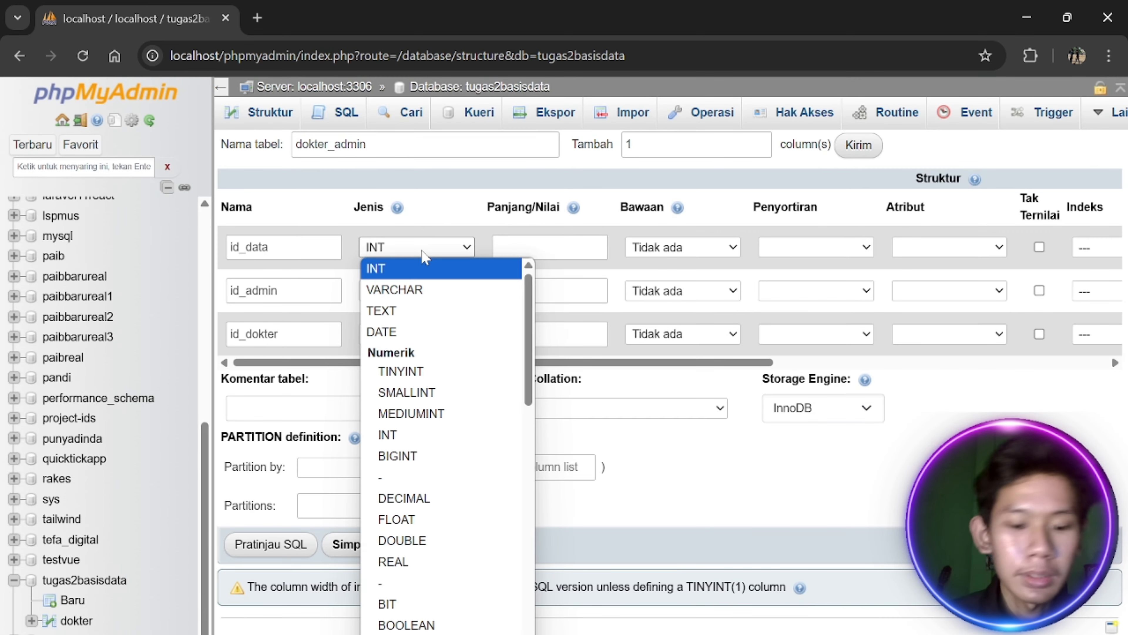
key(b)
key(Return)
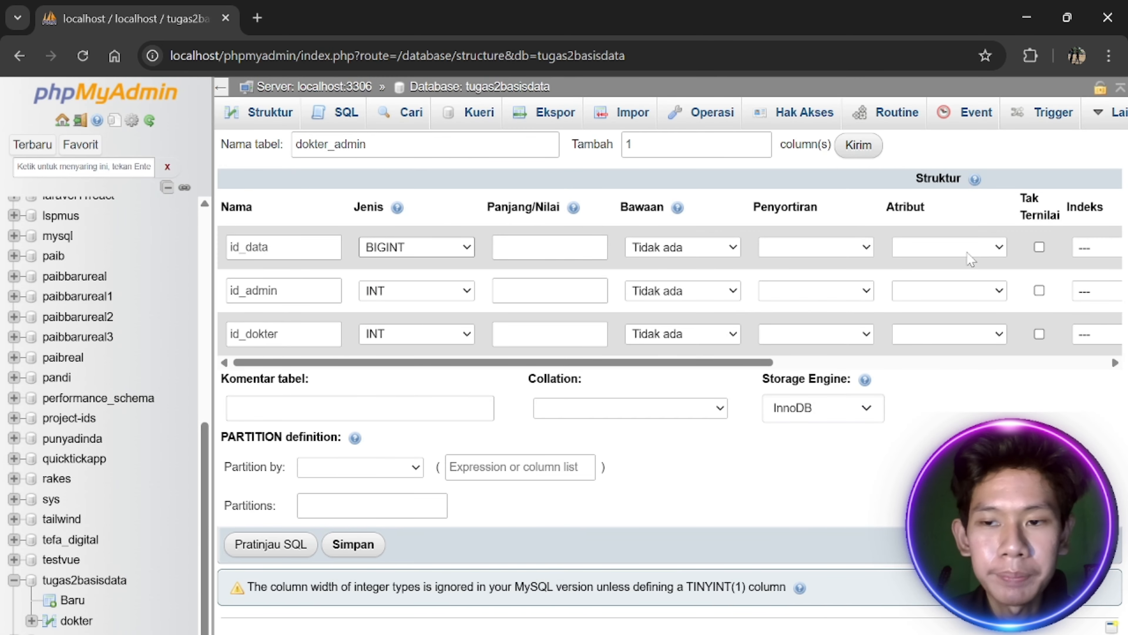
scroll(970, 258, right, 9)
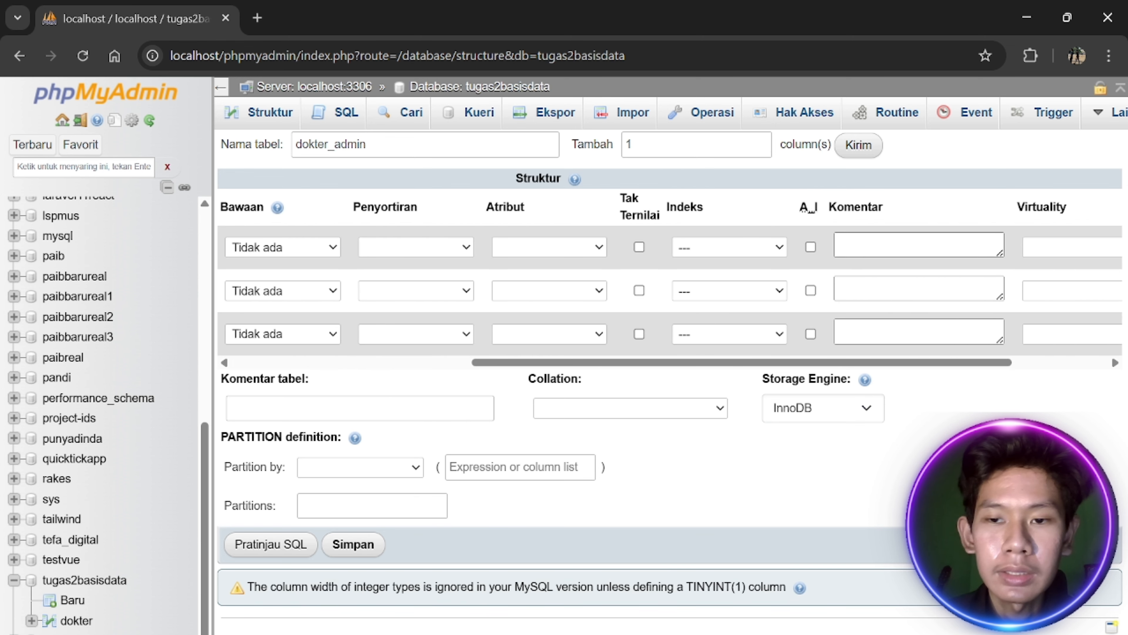
scroll(732, 258, right, 2)
click(729, 247)
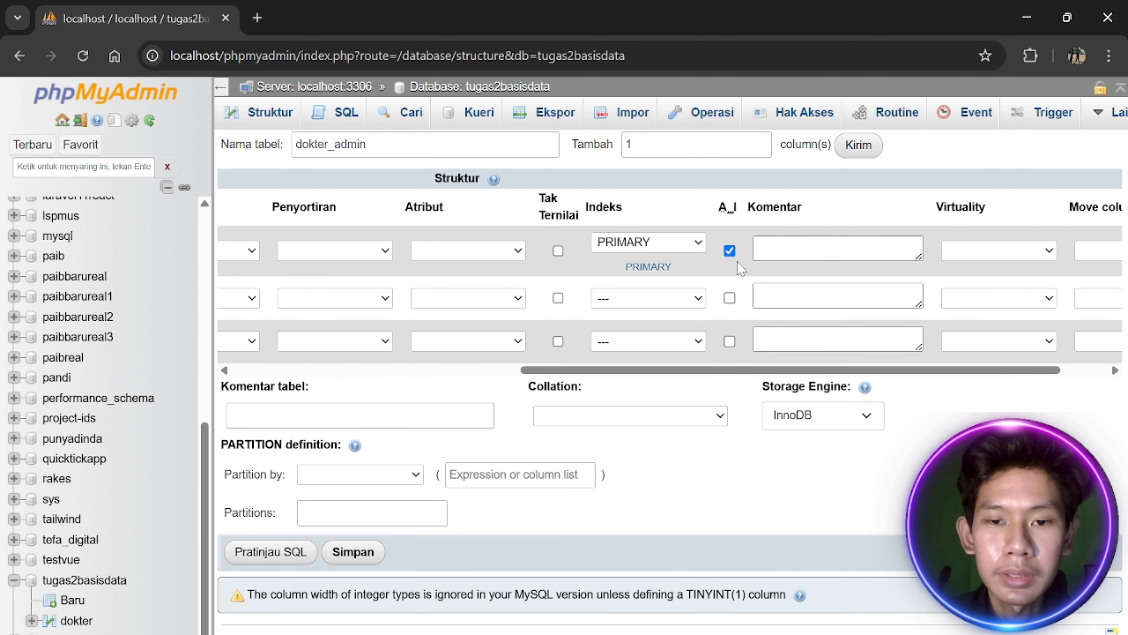
scroll(679, 253, left, 1)
scroll(638, 276, left, 8)
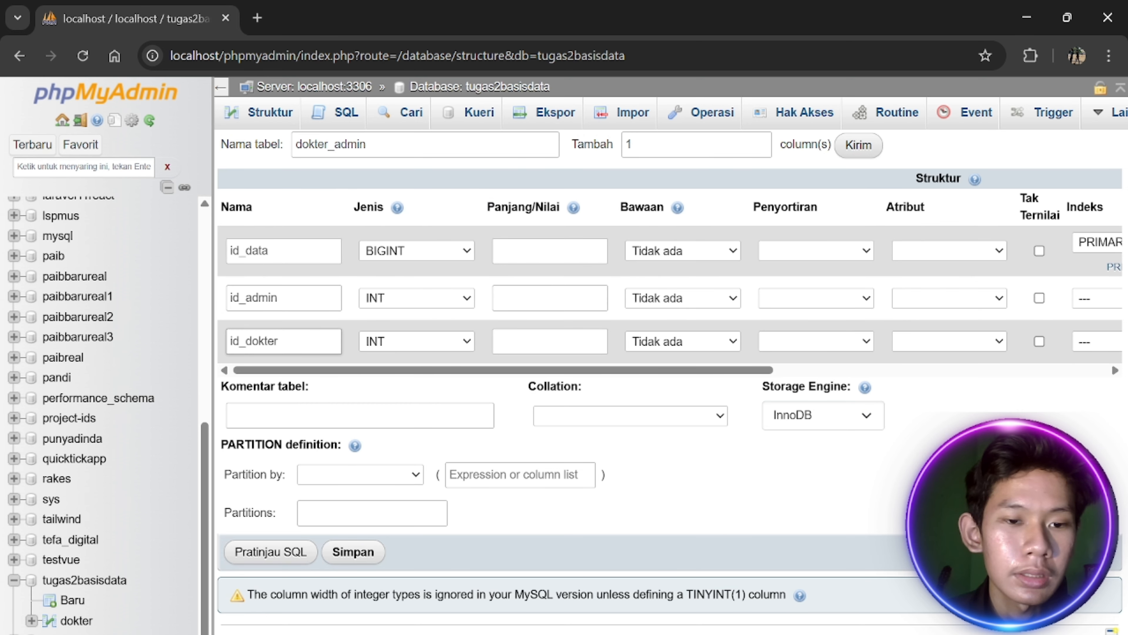
click(353, 552)
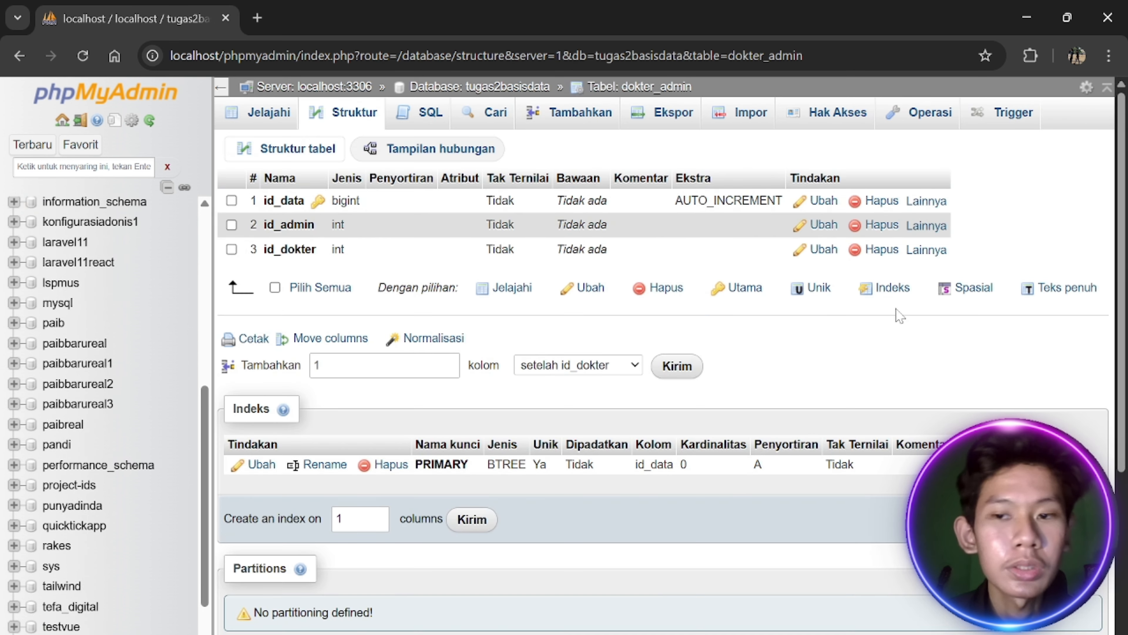
Return to the tugas2basisdata table list after checking the ERD for the next table
key(alt+Tab)
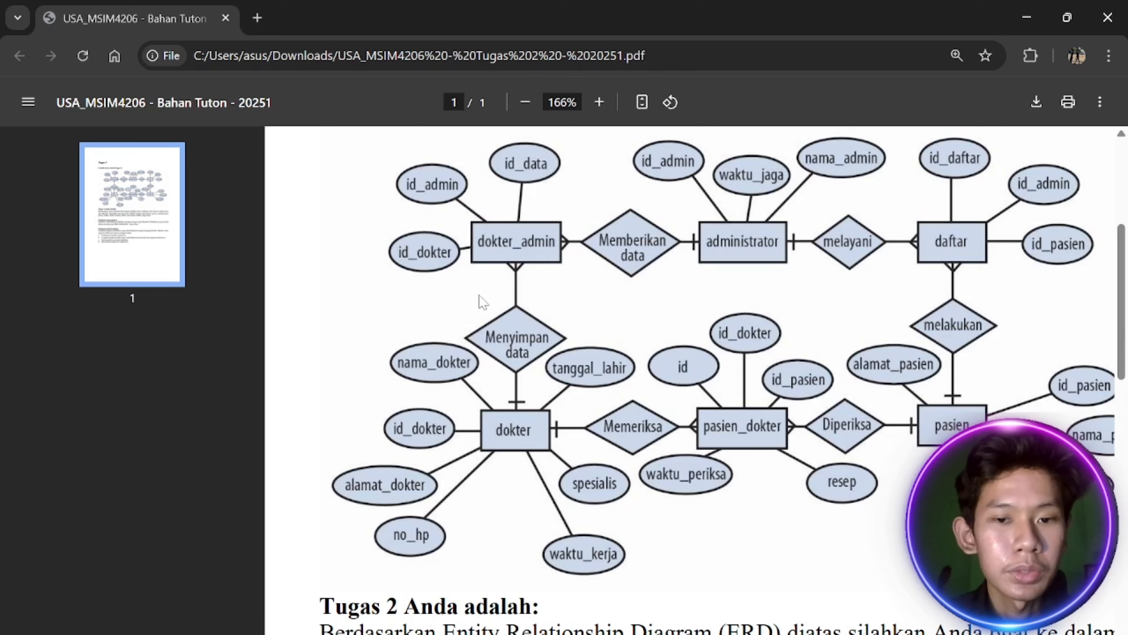
key(alt+Tab)
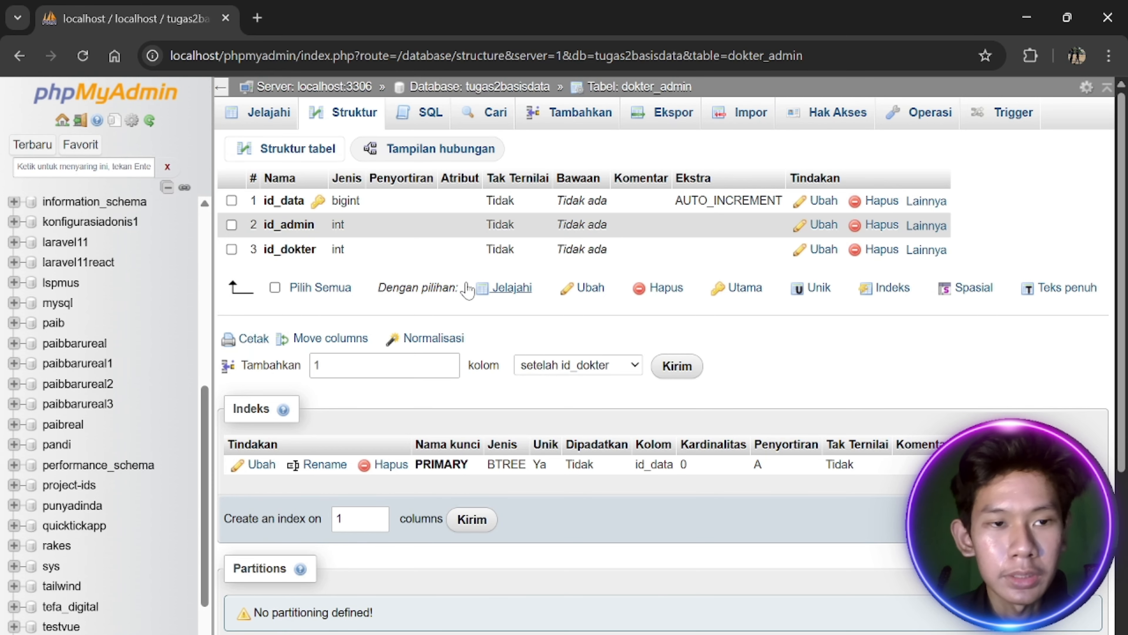
key(alt+Tab)
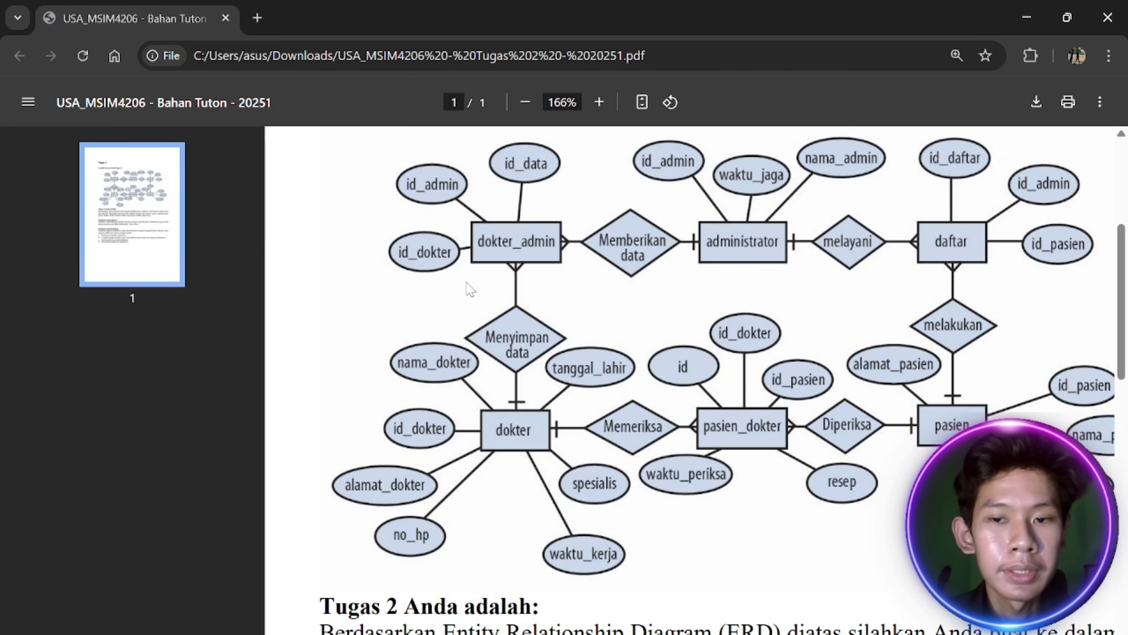
key(alt+Tab)
scroll(89, 445, down, 2)
click(84, 559)
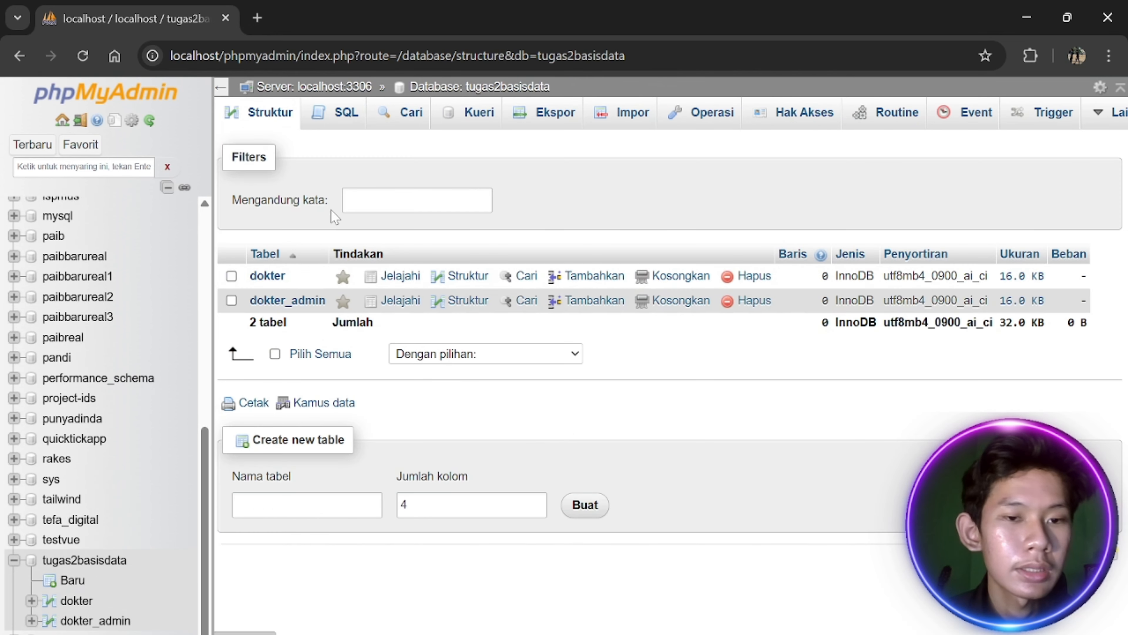
Begin a new administrator table, entering its name and column count in Create new table
key(alt+Tab)
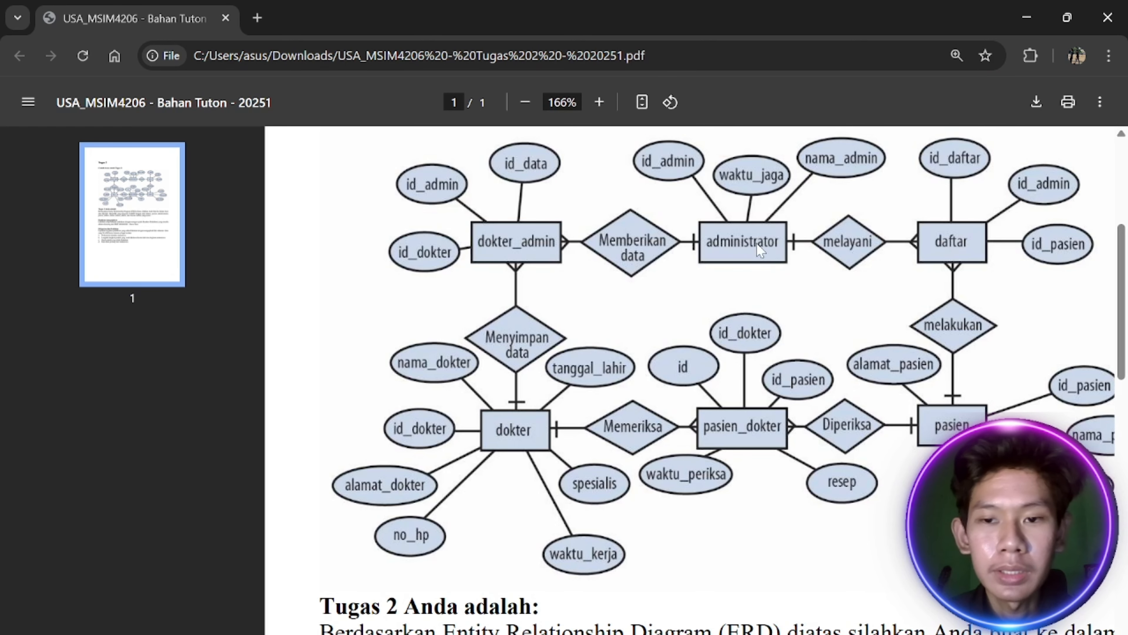
key(alt+Tab)
text(admin)
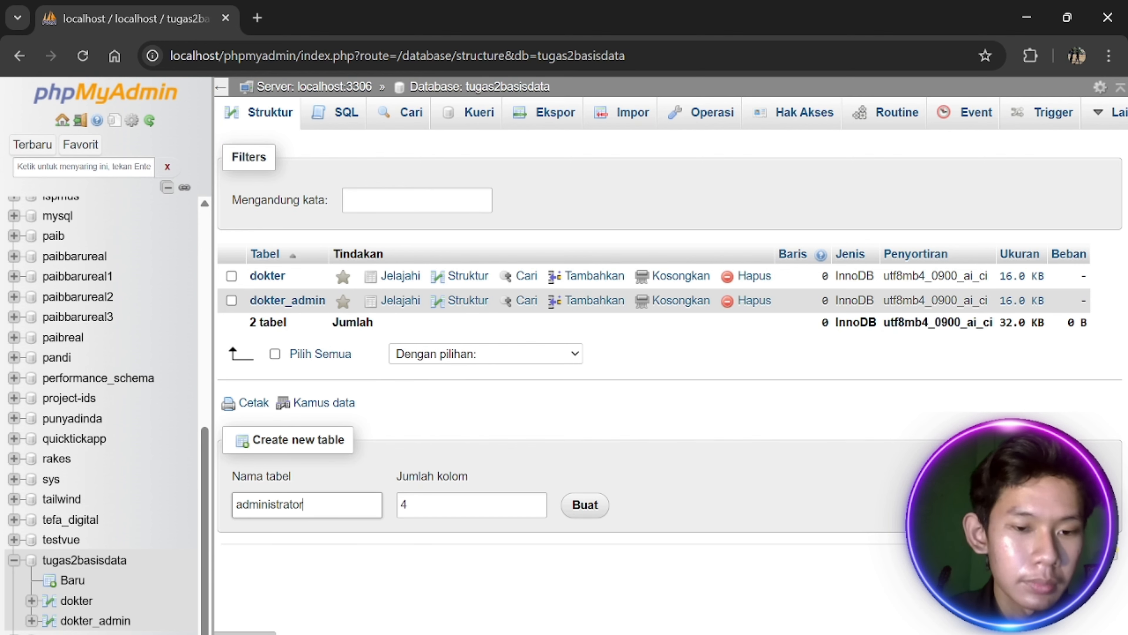
key(alt+Tab)
key(alt+Tab)
key(Tab)
text(4)
key(Return)
key(alt+Tab)
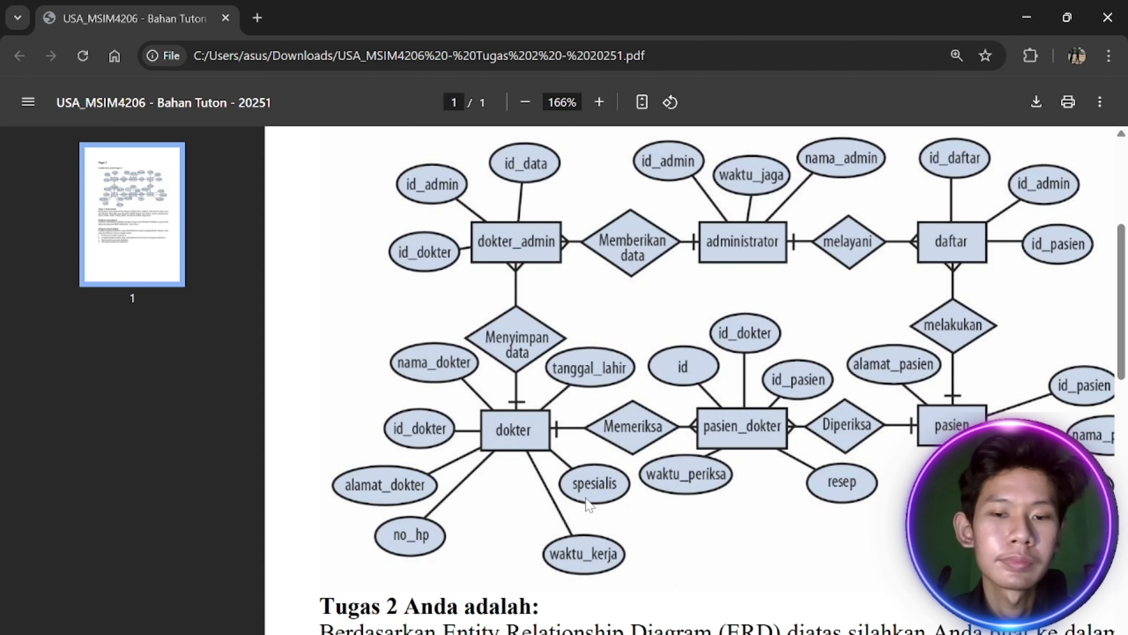
key(alt+Tab)
Name the administrator columns id_admin, nama_admin and waktu_jaga, checking the ERD
click(294, 252)
text(id_admin)
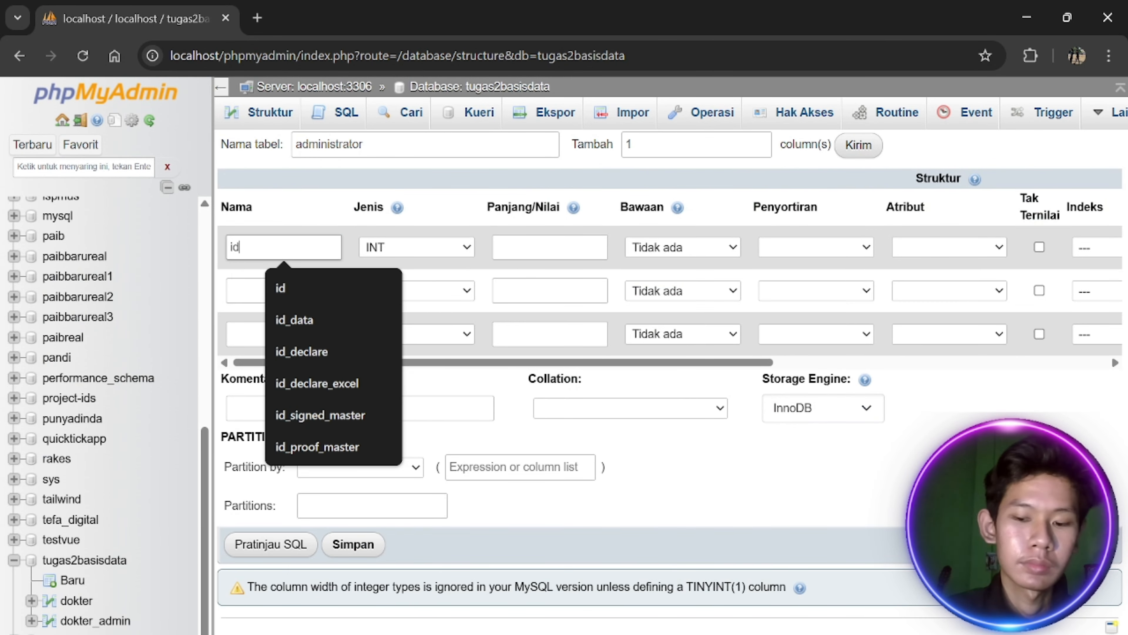
key(alt+Tab)
key(alt+Tab)
click(255, 288)
key(alt+Tab)
key(alt+Tab)
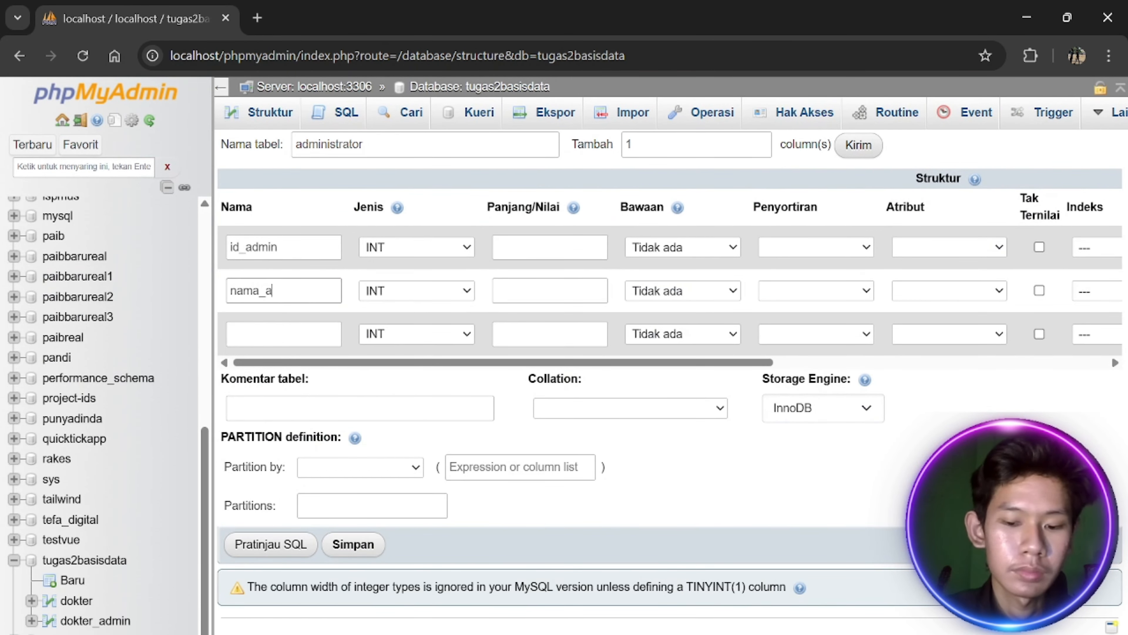
key(alt+Tab)
key(alt+Tab)
key(alt+Tab)
key(alt+Tab)
click(255, 333)
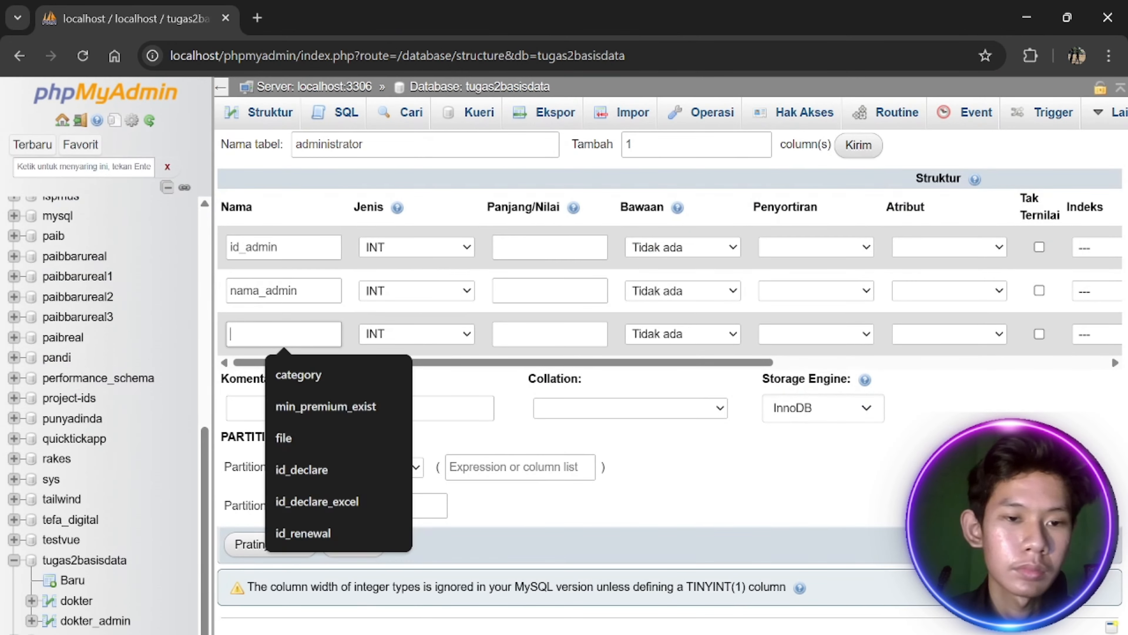
text(waktu_jaga)
click(383, 319)
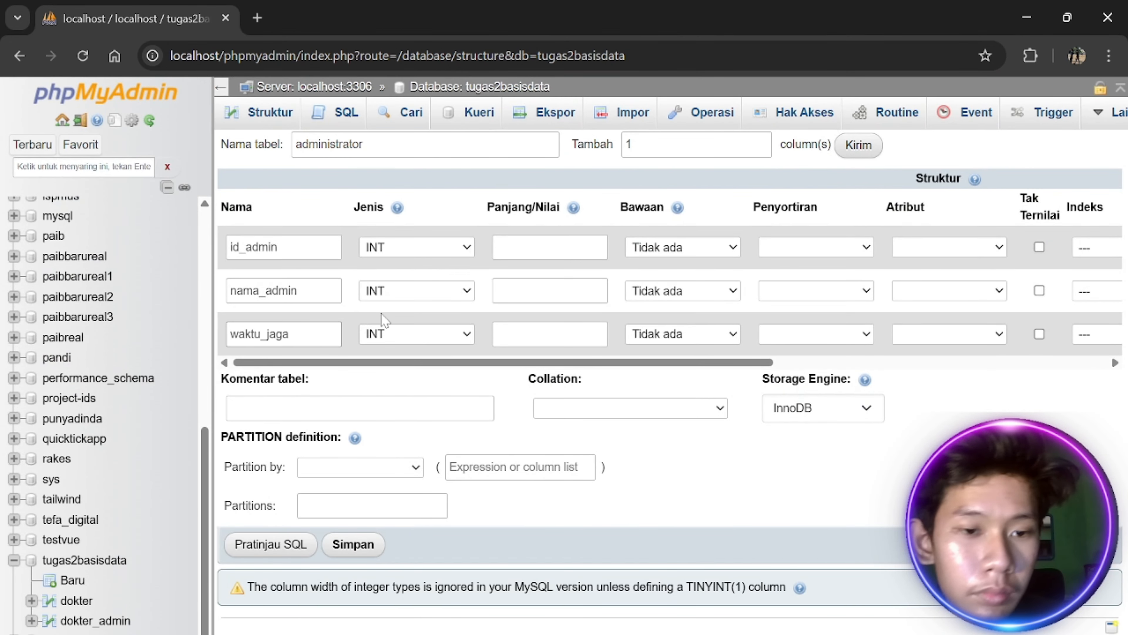
key(alt+Tab)
key(alt+Tab)
Set the column types: id_admin BIGINT, nama_admin VARCHAR, waktu_jaga TIMESTAMP
click(420, 248)
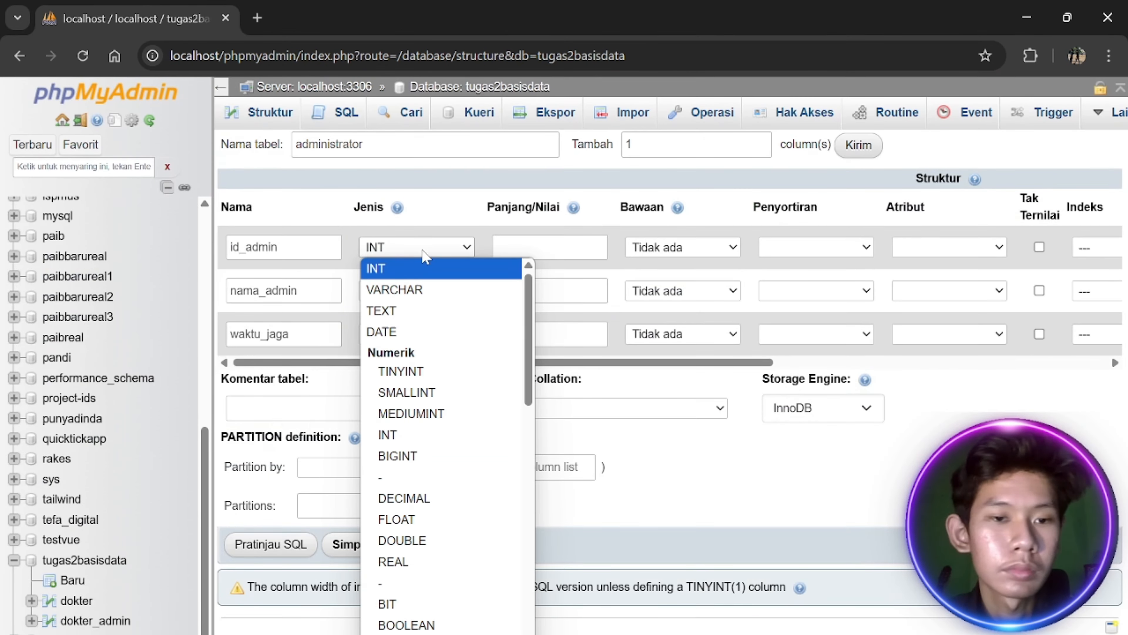
key(b)
key(Return)
click(471, 290)
key(c)
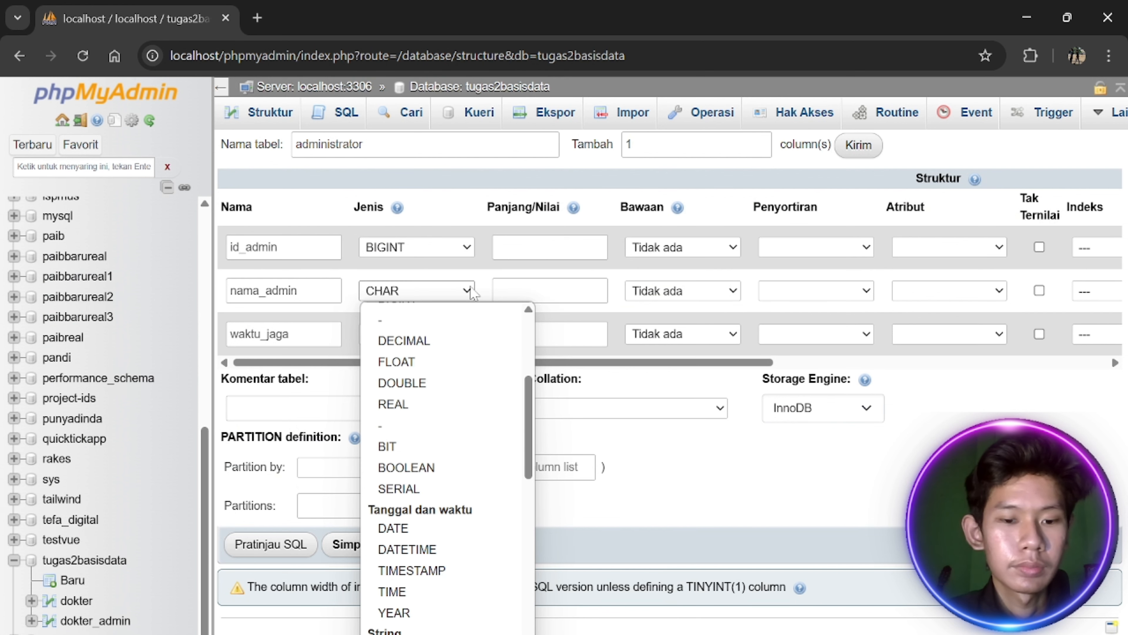
key(v)
key(Return)
click(453, 334)
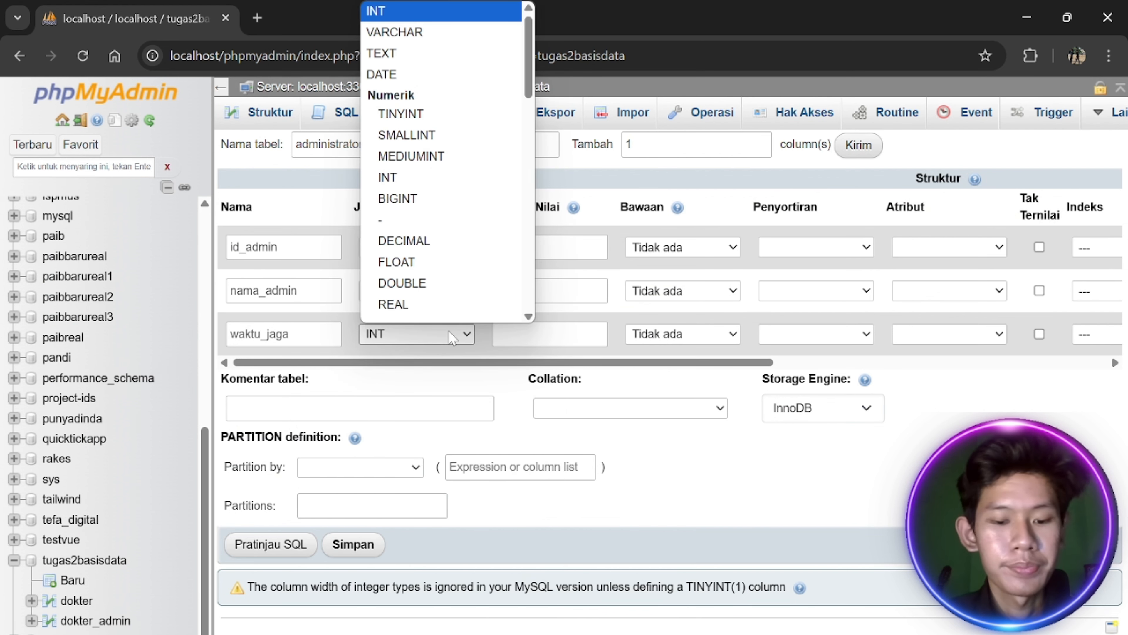
key(t)
key(Return)
Give nama_admin a length, make id_admin auto-increment primary key, and save the table
click(549, 290)
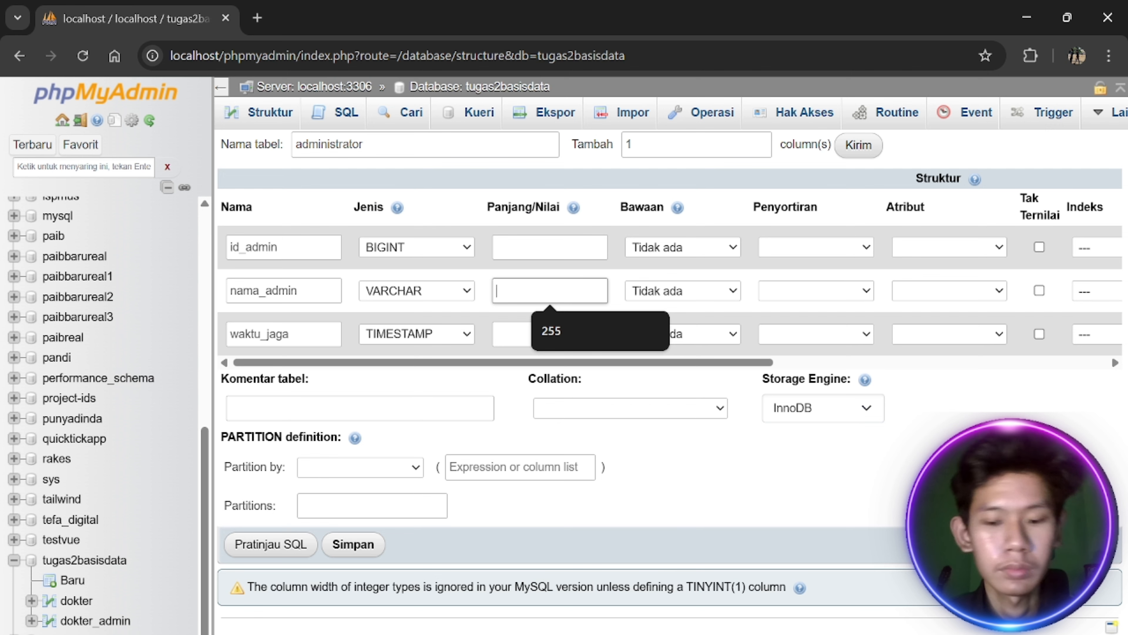
text(30)
scroll(836, 282, right, 6)
click(894, 247)
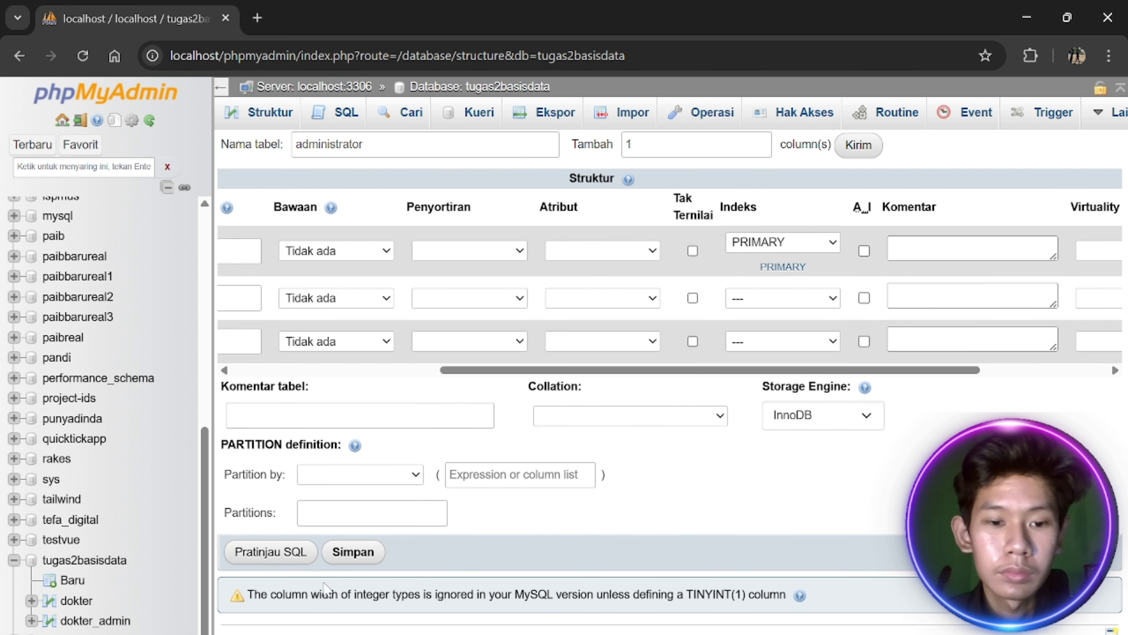
click(354, 552)
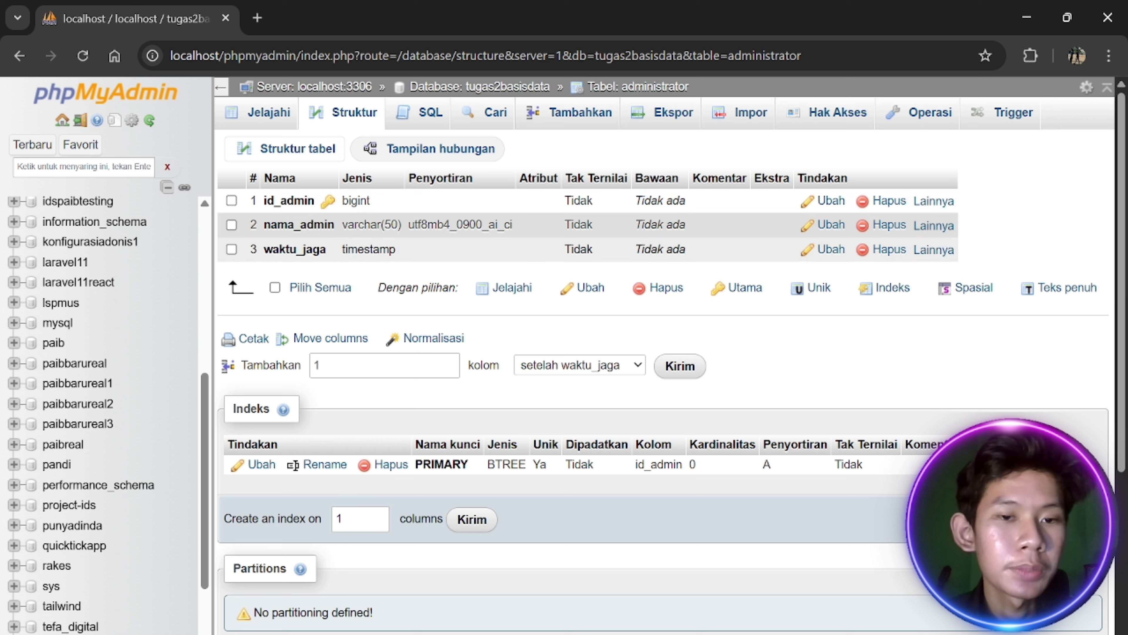
Start a new table named daftar with 3 columns in tugas2basisdata
scroll(97, 392, down, 5)
click(89, 538)
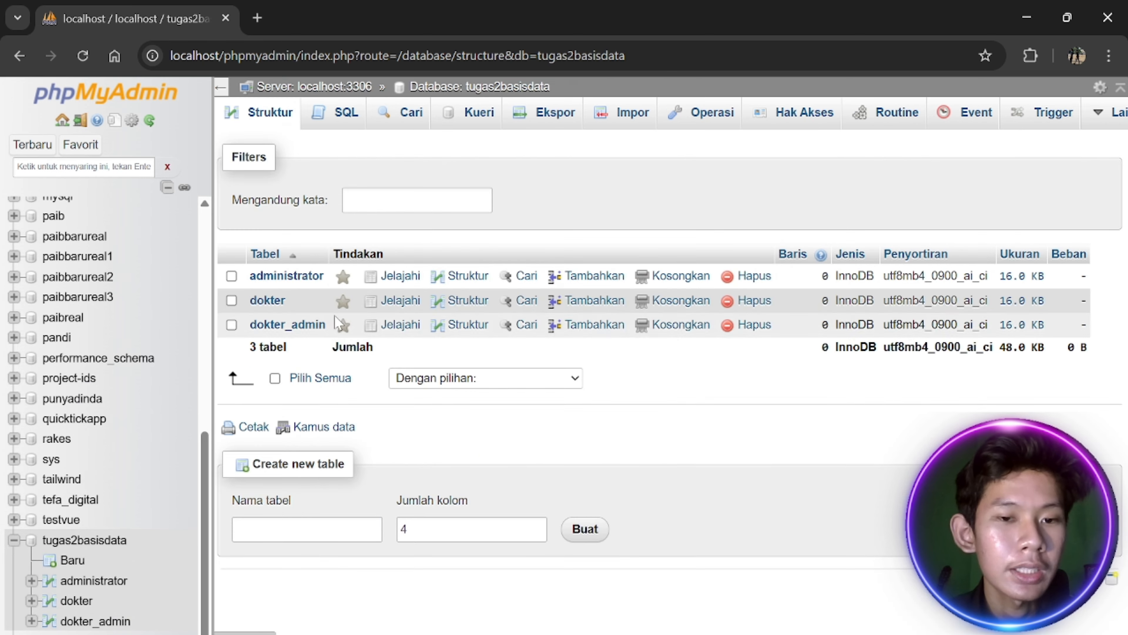
click(311, 528)
key(alt+Tab)
key(alt+Tab)
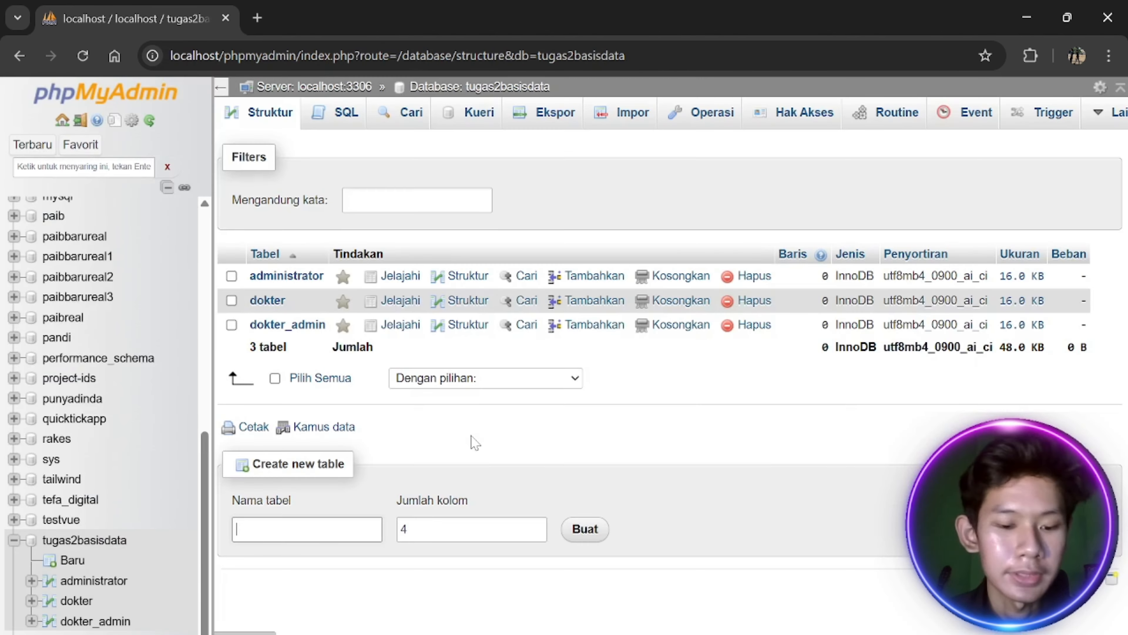
text(daftar)
key(Tab)
text(3)
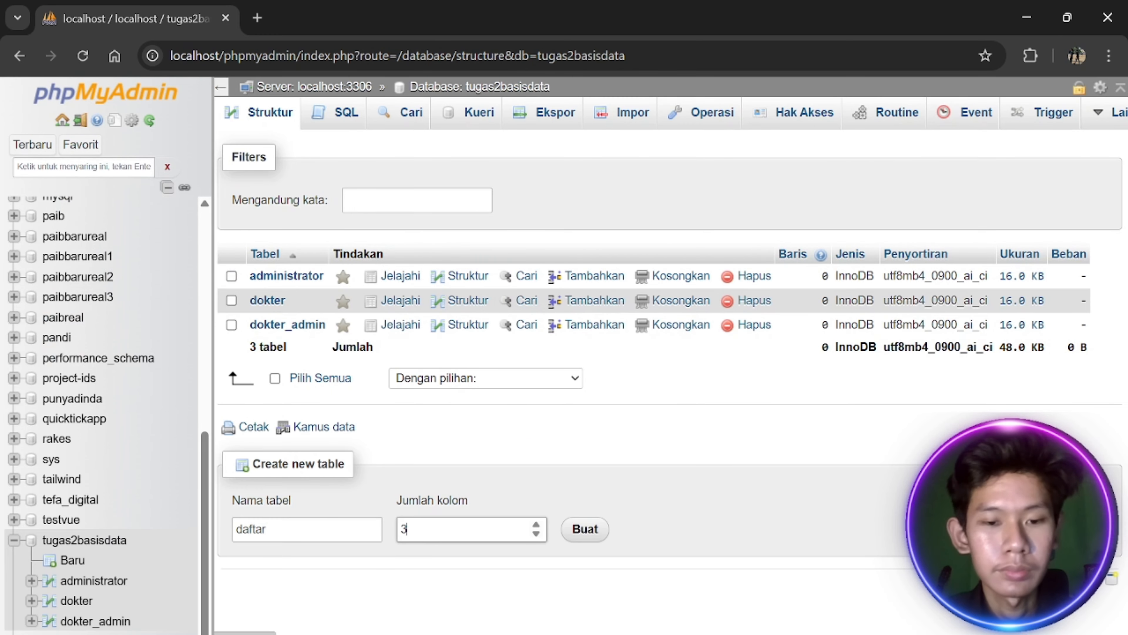
Name the daftar columns id_daftar, id_admin and id_pasien
key(alt+Tab)
key(alt+Tab)
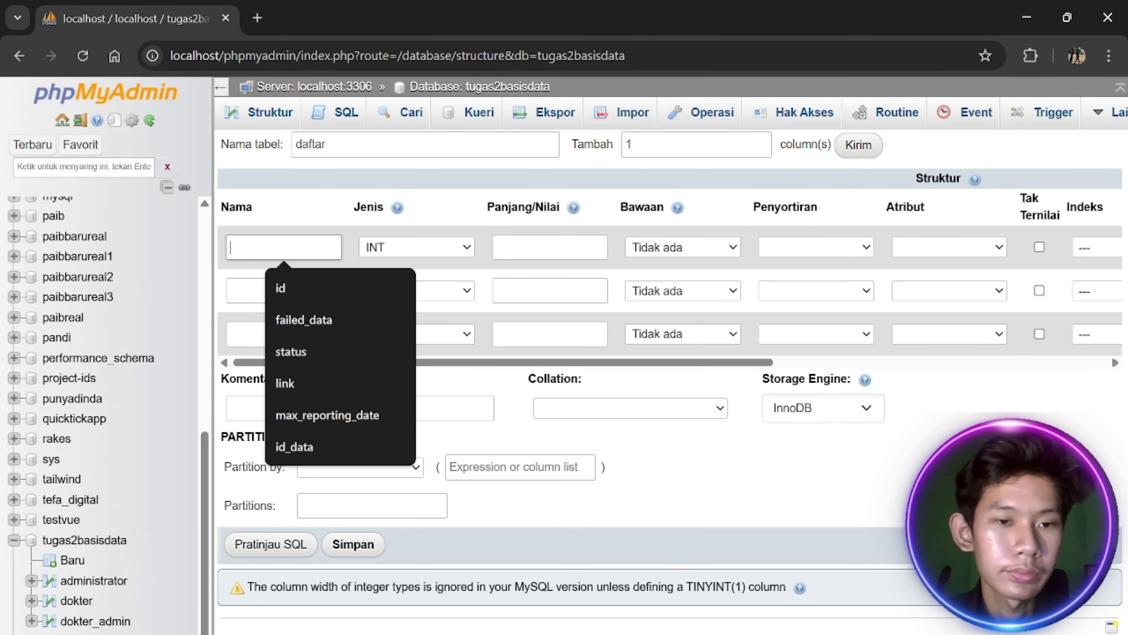
text(id_daftar)
click(311, 290)
text(id_admin)
key(alt+Tab)
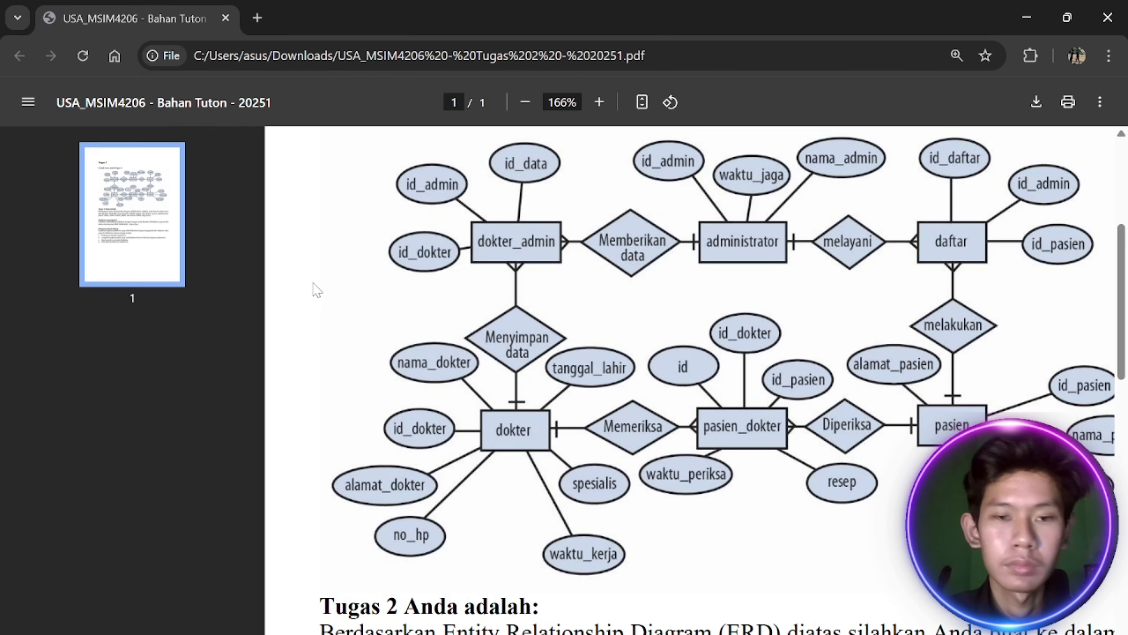
key(alt+Tab)
click(313, 333)
text(id_pasien)
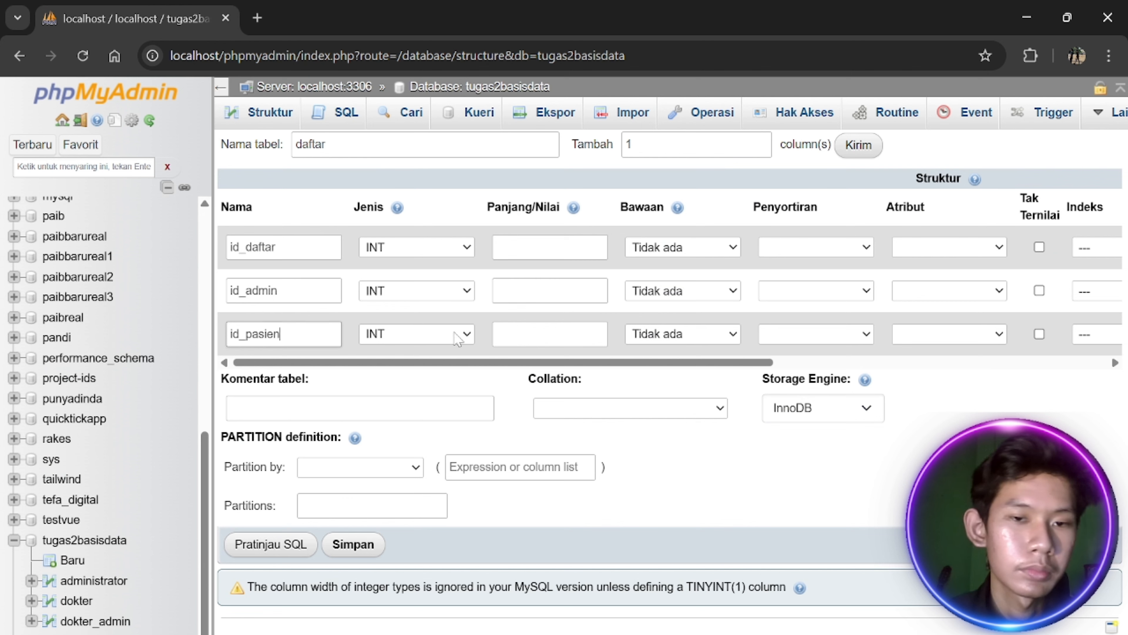
Make id_daftar a BIGINT auto-increment primary key and save the daftar table
click(461, 246)
click(413, 456)
scroll(959, 246, right, 5)
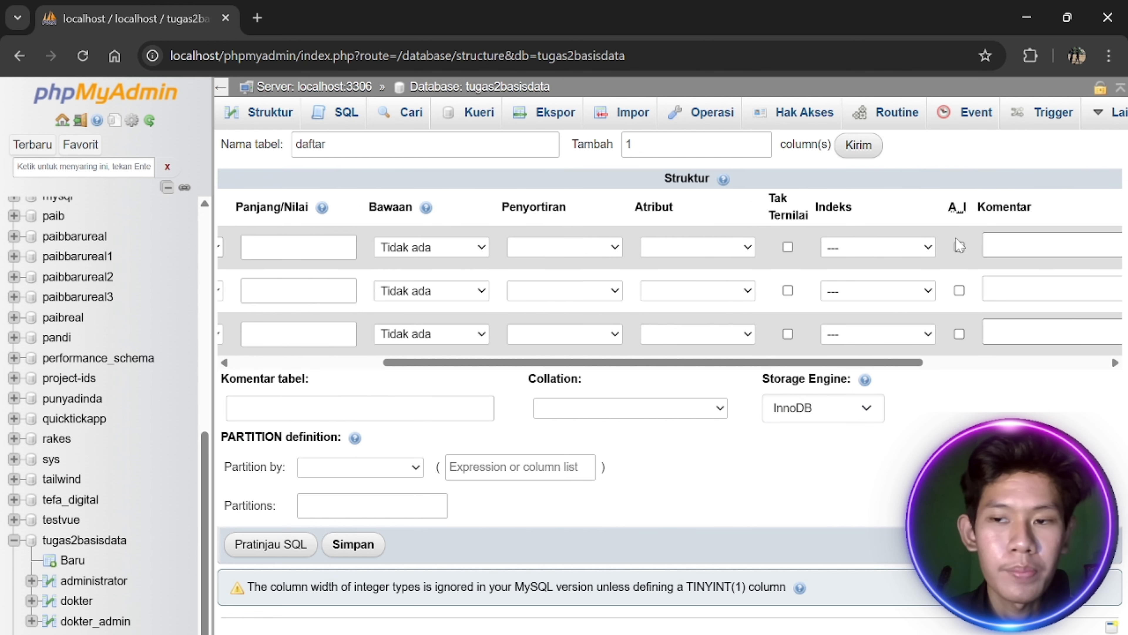
click(958, 245)
click(352, 544)
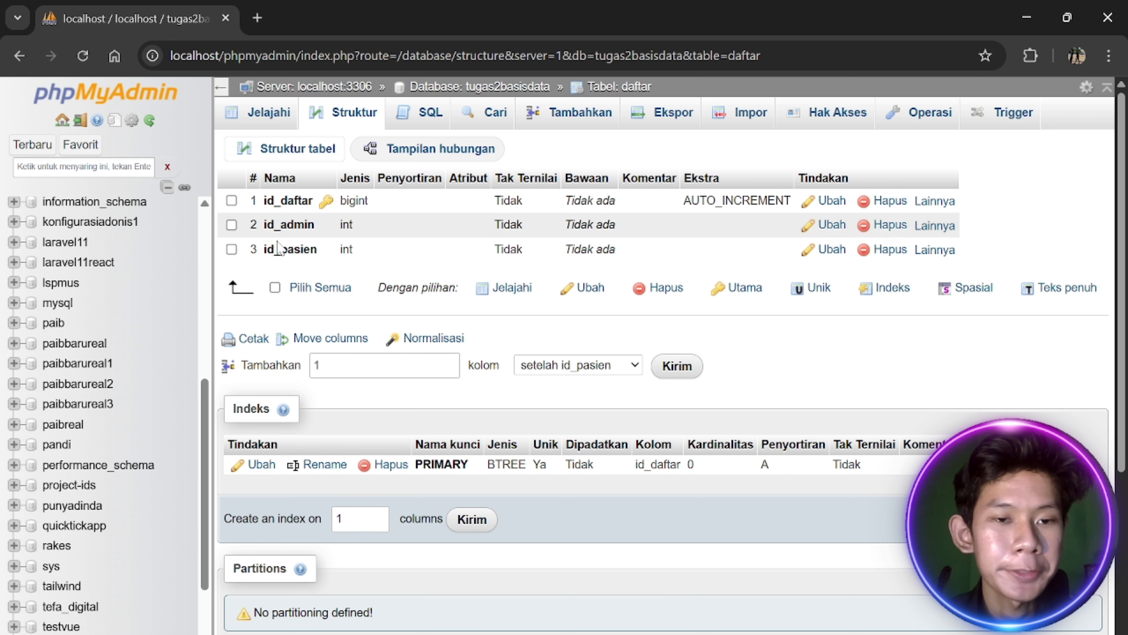
Start a new table named pasien_dokter with 5 columns in tugas2basisdata
scroll(106, 589, down, 3)
click(108, 521)
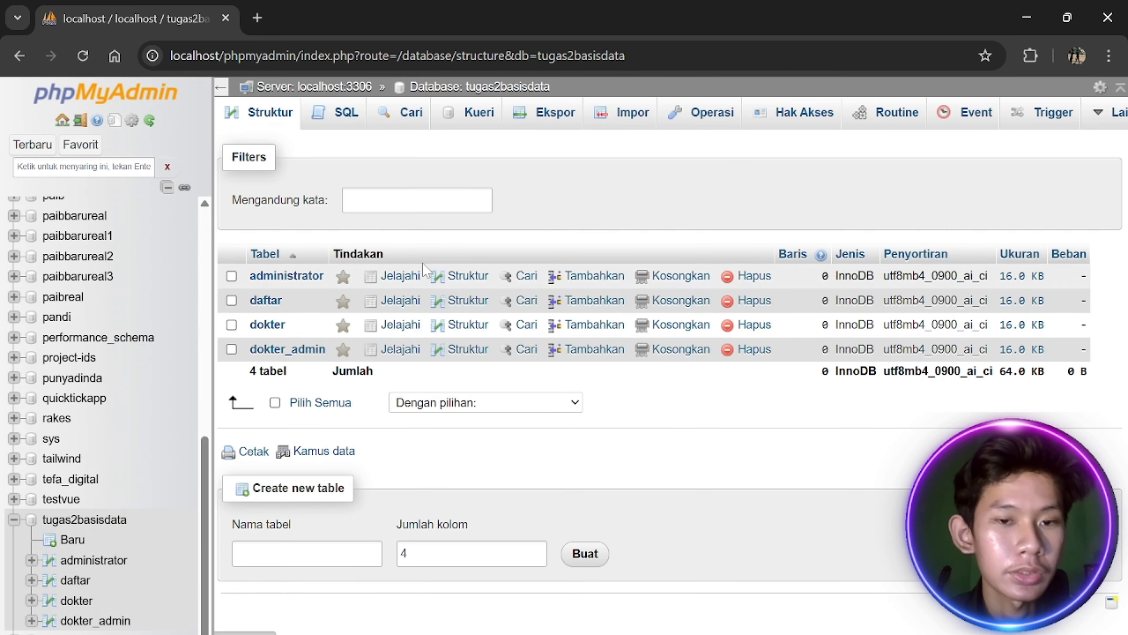
key(alt+Tab)
scroll(978, 291, right, 1)
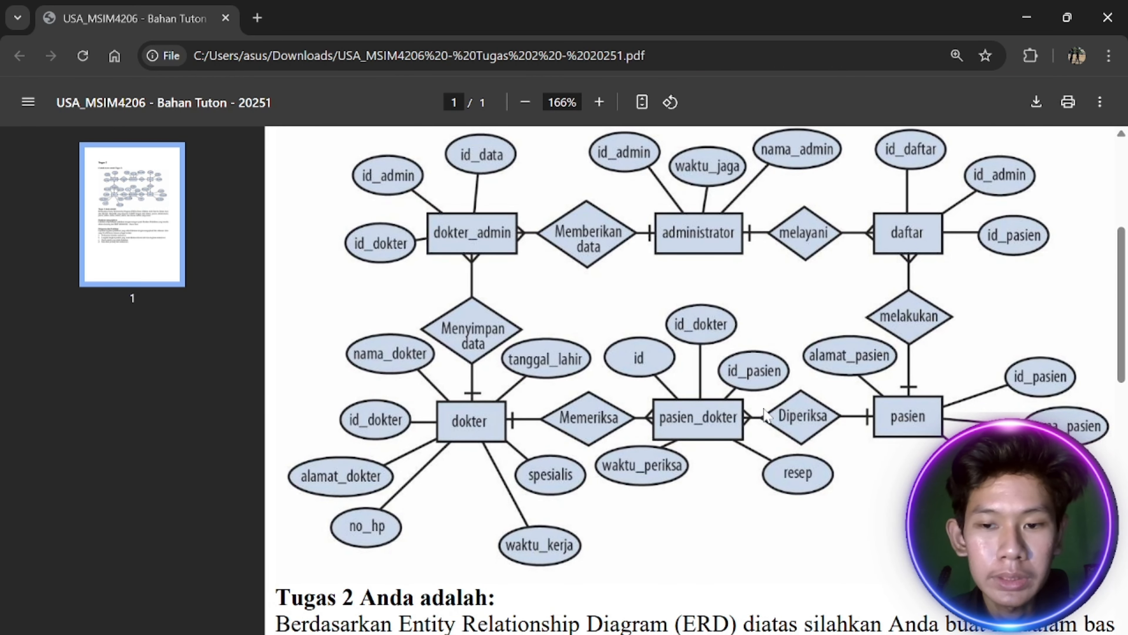
key(alt+Tab)
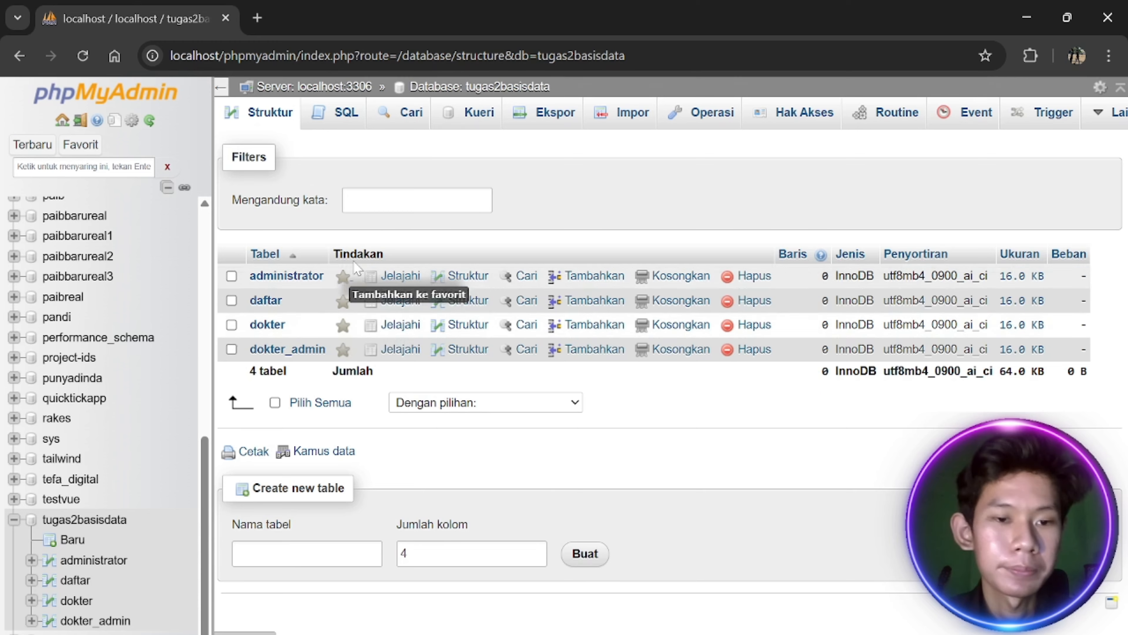
click(249, 553)
text(pasien_dokter)
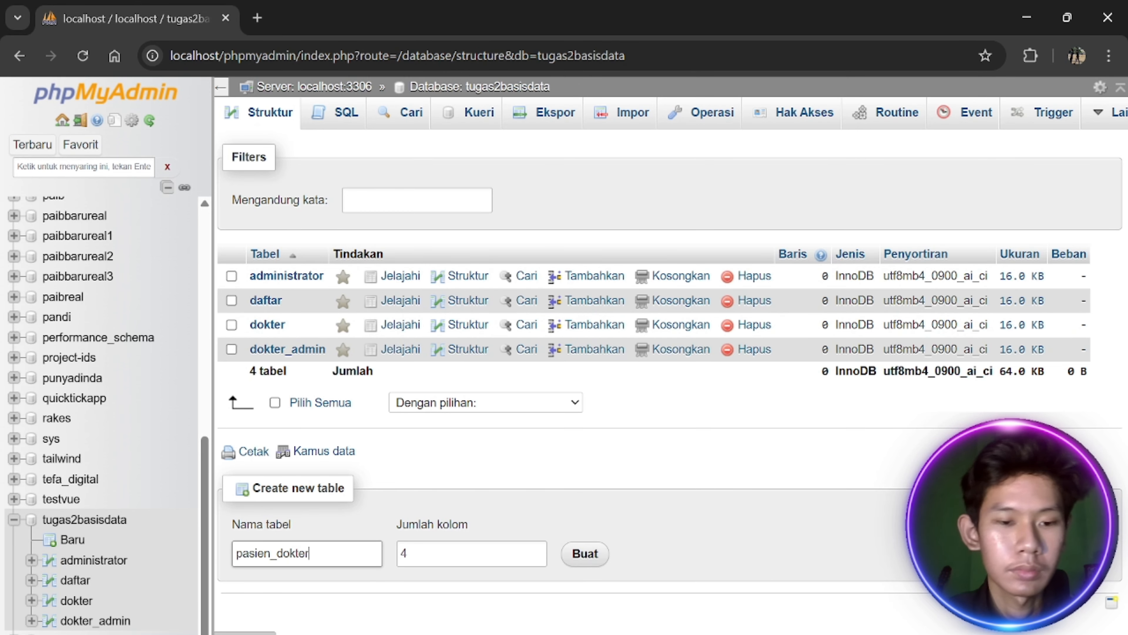
key(alt+Tab)
Name the first pasien_dokter columns id, id_dokter and id_pasien
key(alt+Tab)
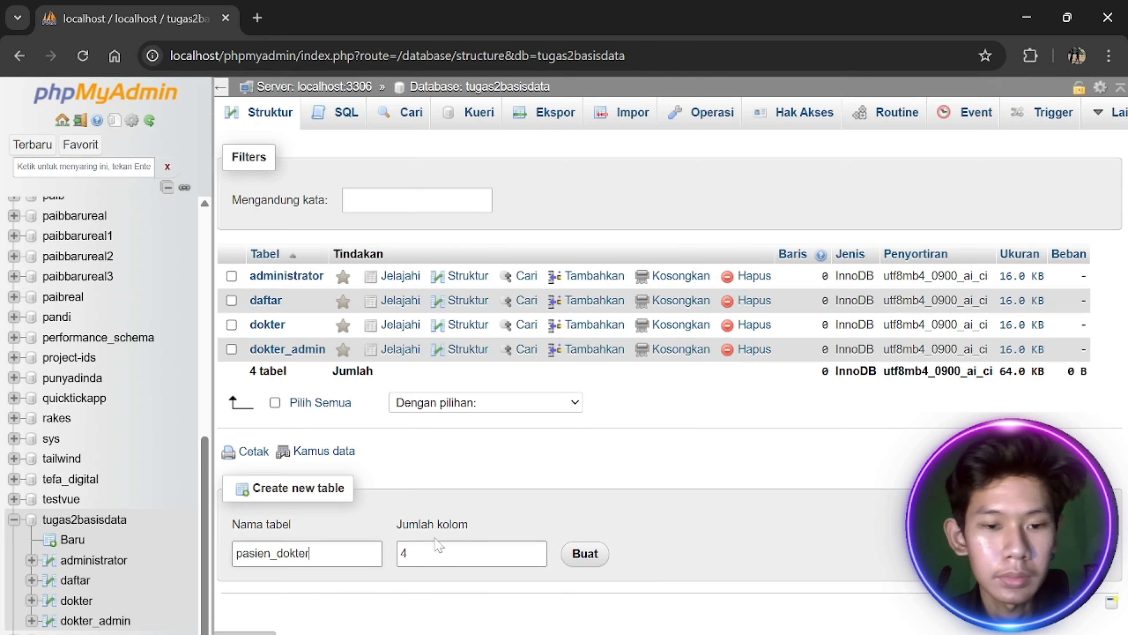
click(436, 551)
key(BackSpace)
text(5)
key(Return)
click(291, 247)
key(alt+Tab)
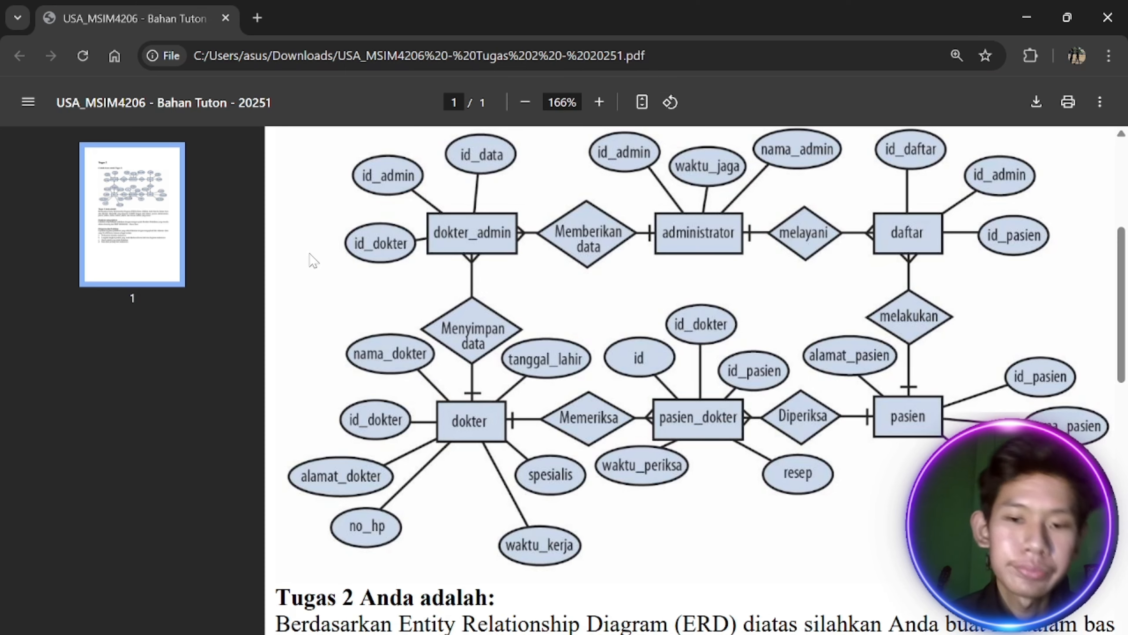
key(alt+Tab)
key(alt+Tab)
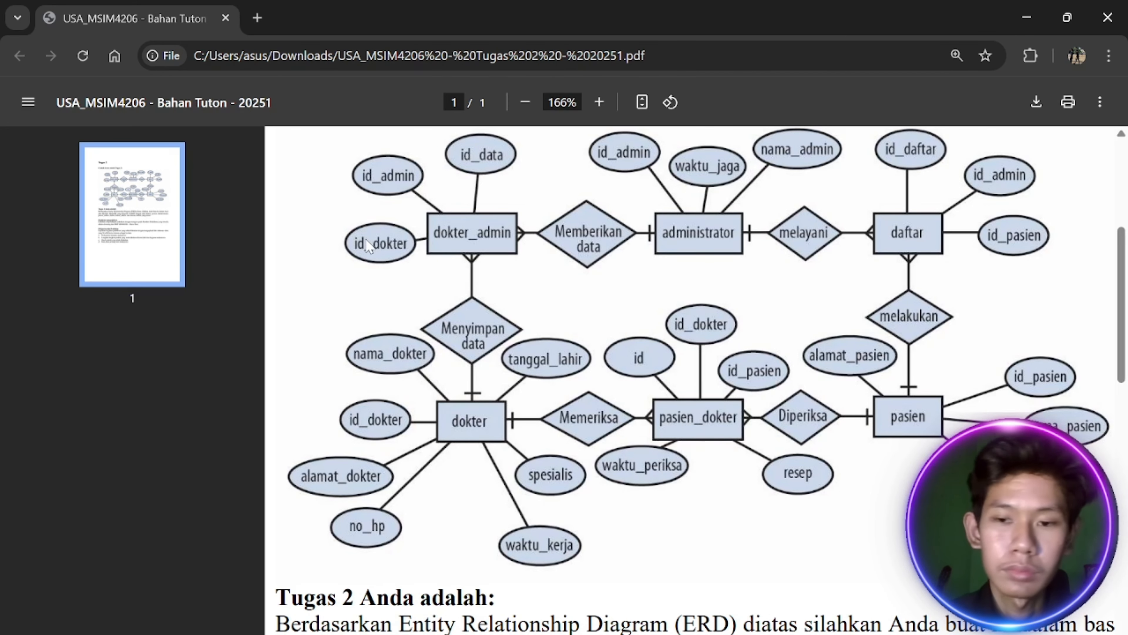
key(alt+Tab)
text(id_dokter)
Name the remaining pasien_dokter columns resep and waktu_periksa
key(alt+Tab)
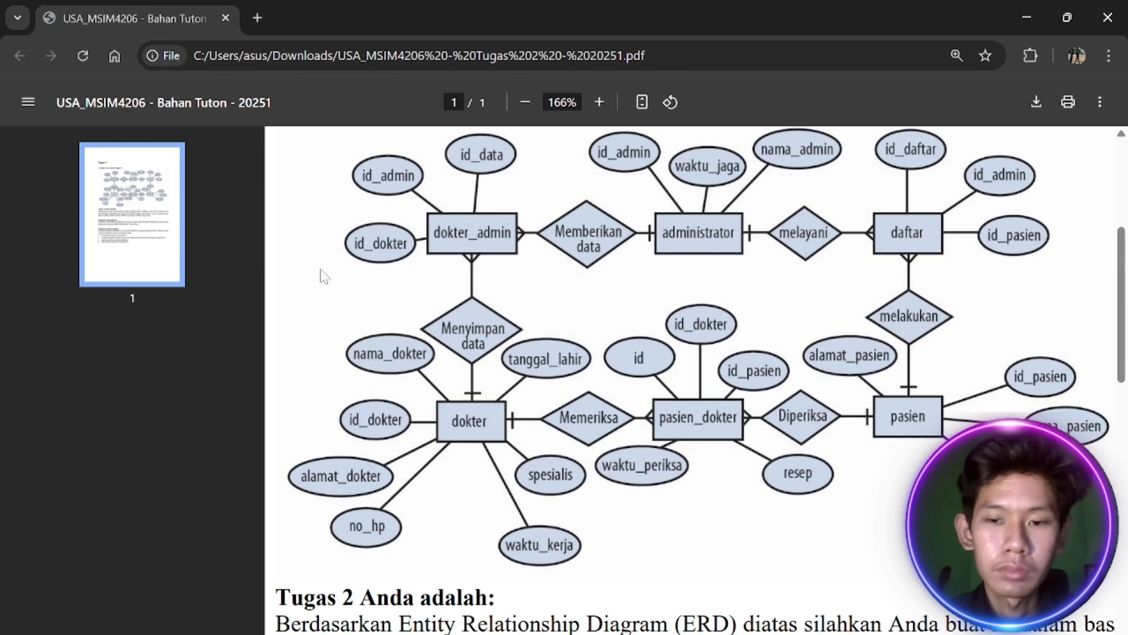
key(alt+Tab)
click(268, 335)
text(id_pasien)
key(alt+Tab)
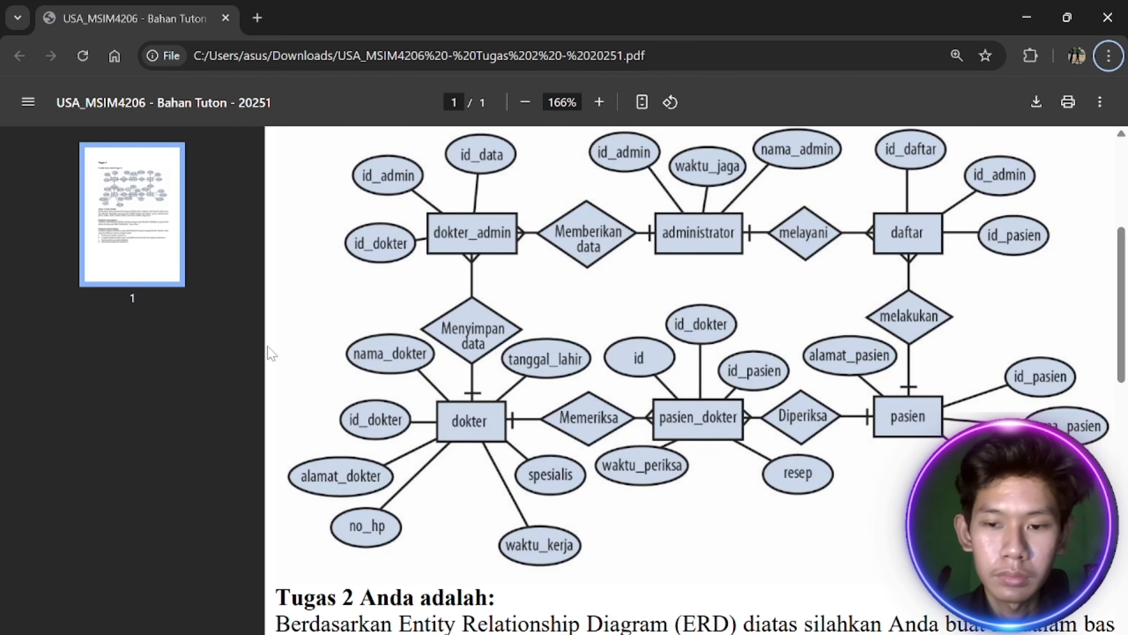
key(alt+Tab)
click(268, 375)
text(resep)
key(alt+Tab)
key(alt+Tab)
click(253, 419)
text(waktu_periksa)
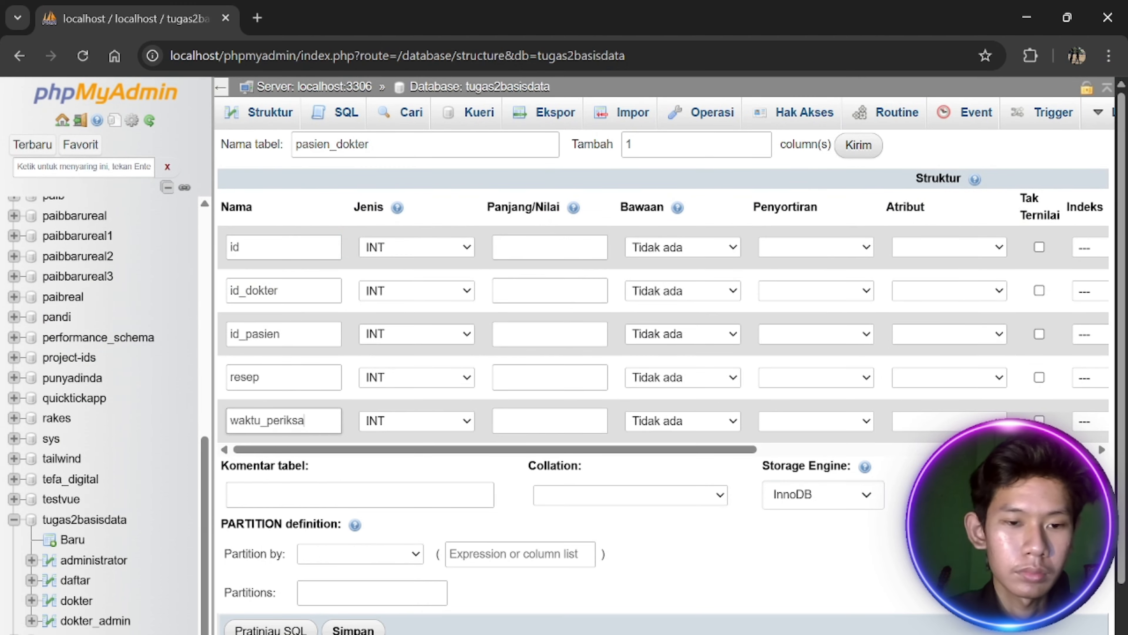
key(alt+Tab)
key(alt+Tab)
Set types: id BIGINT, id_dokter INT, resep TEXT, waktu_periksa TIMESTAMP
click(418, 247)
click(397, 456)
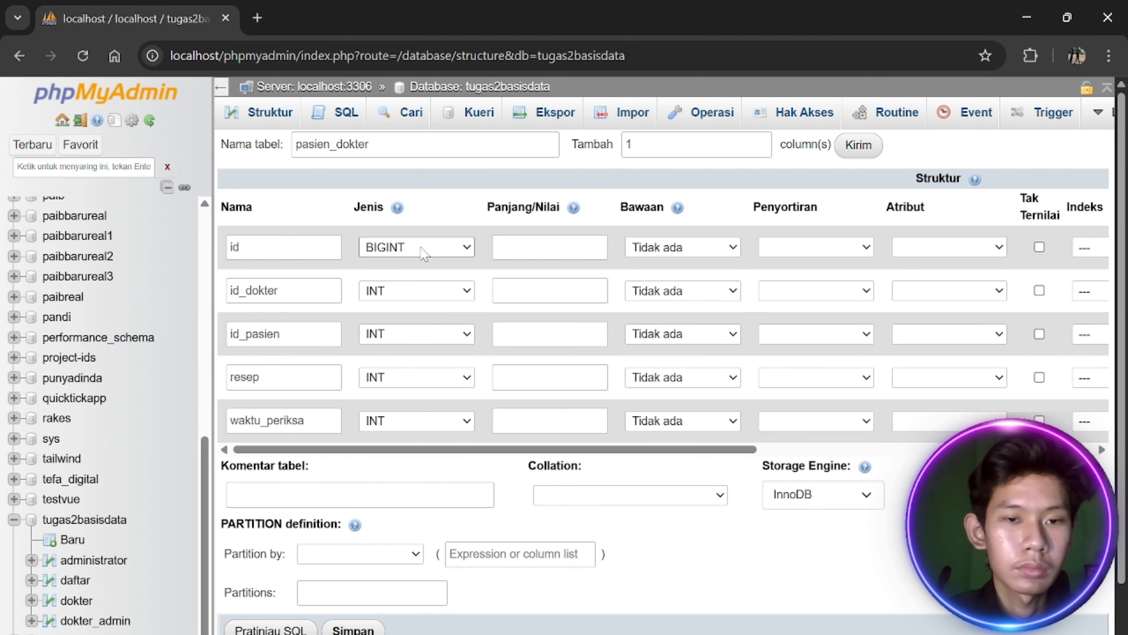
click(419, 293)
click(421, 309)
click(393, 382)
key(Down)
key(Down)
key(Return)
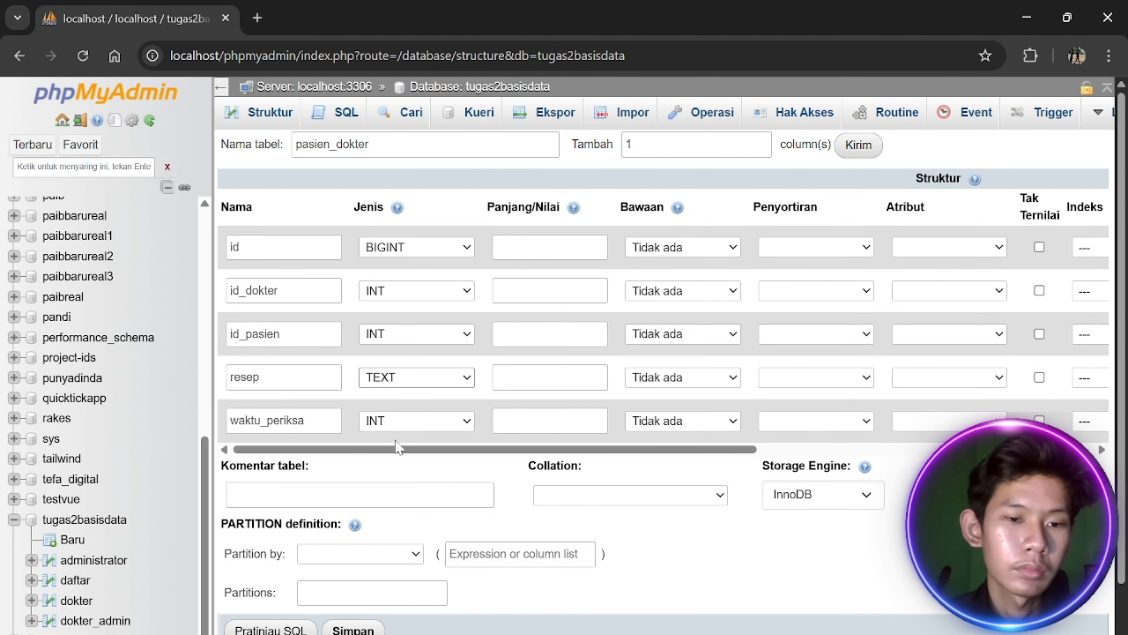
click(411, 418)
text(tim)
key(Return)
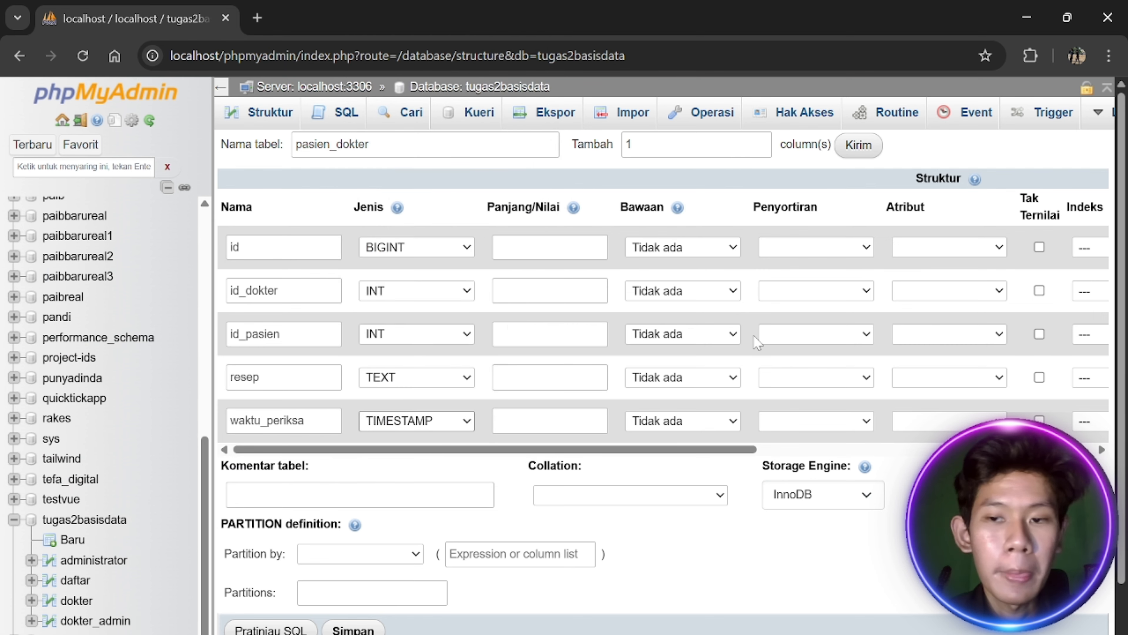
Make id an auto-increment primary key and save the pasien_dokter table
scroll(757, 342, right, 2)
click(1028, 247)
scroll(1008, 276, down, 1)
click(358, 558)
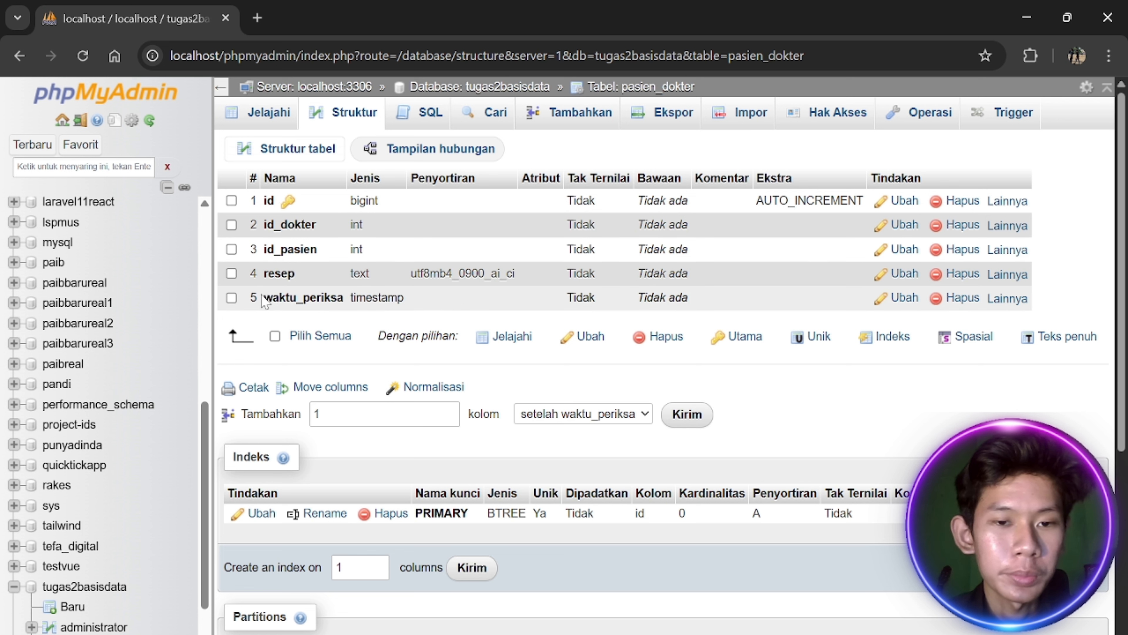
Highlight the resep column and its TEXT type in the saved structure while explaining
drag(264, 277, 292, 278)
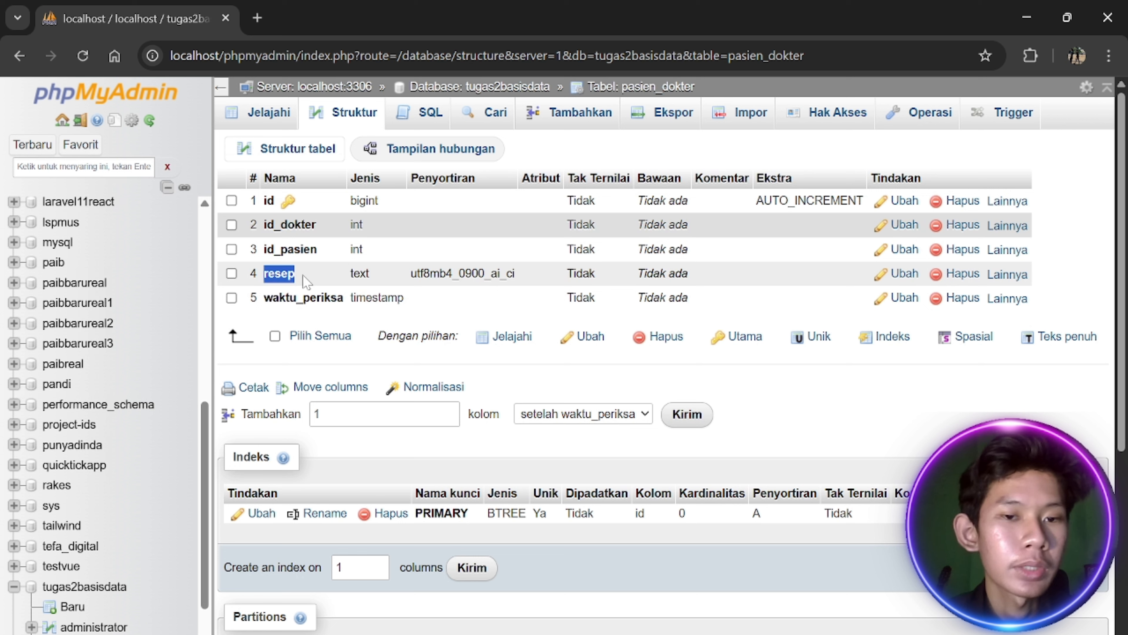
drag(374, 273, 344, 277)
click(390, 278)
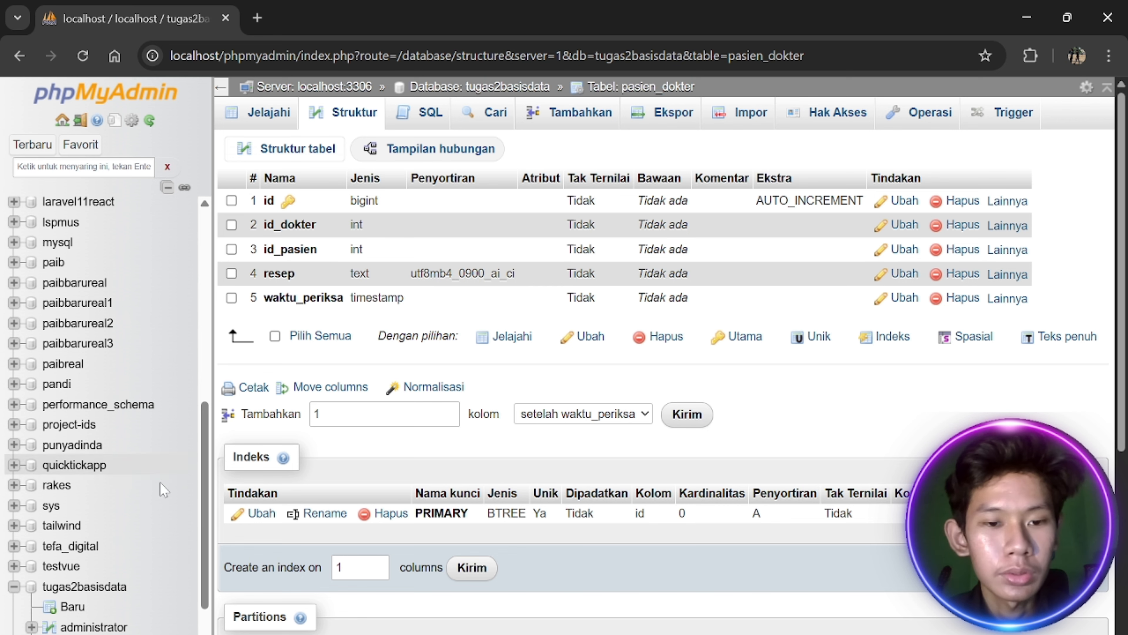
scroll(107, 507, down, 2)
Start a new table named pasien in tugas2basisdata
click(114, 507)
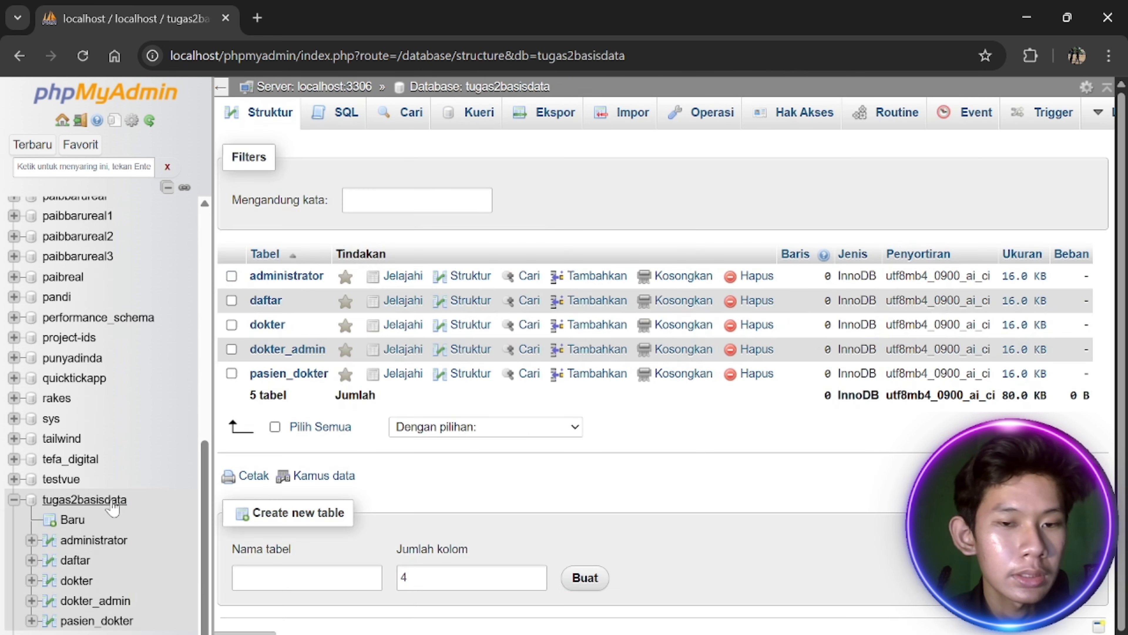
key(alt+Tab)
key(alt+Tab)
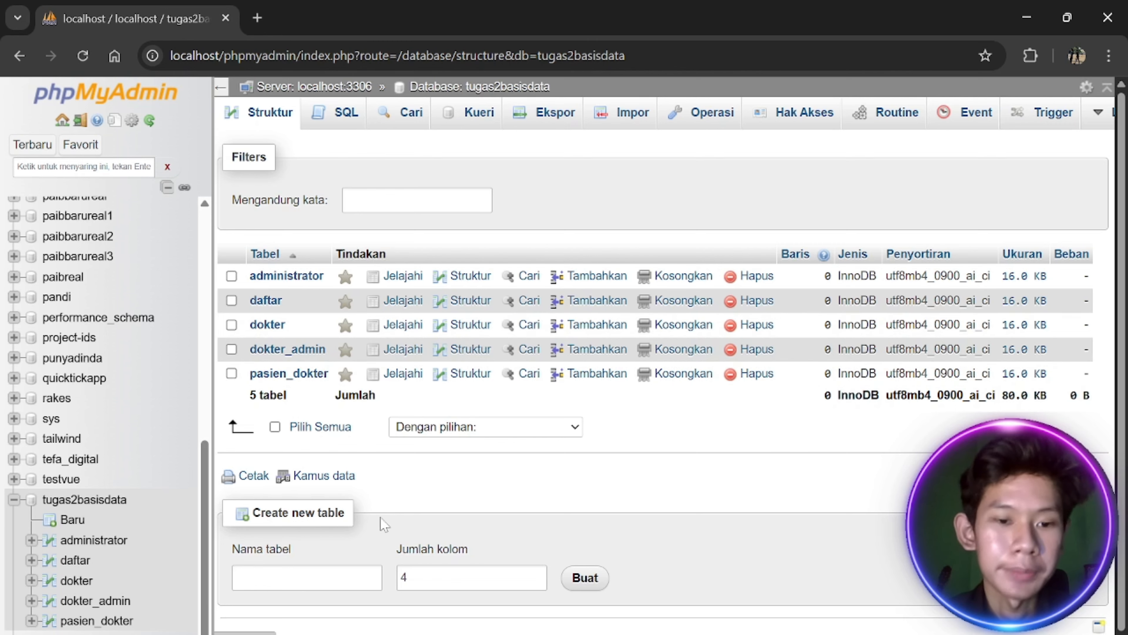
click(306, 578)
text(pasien)
key(alt+Tab)
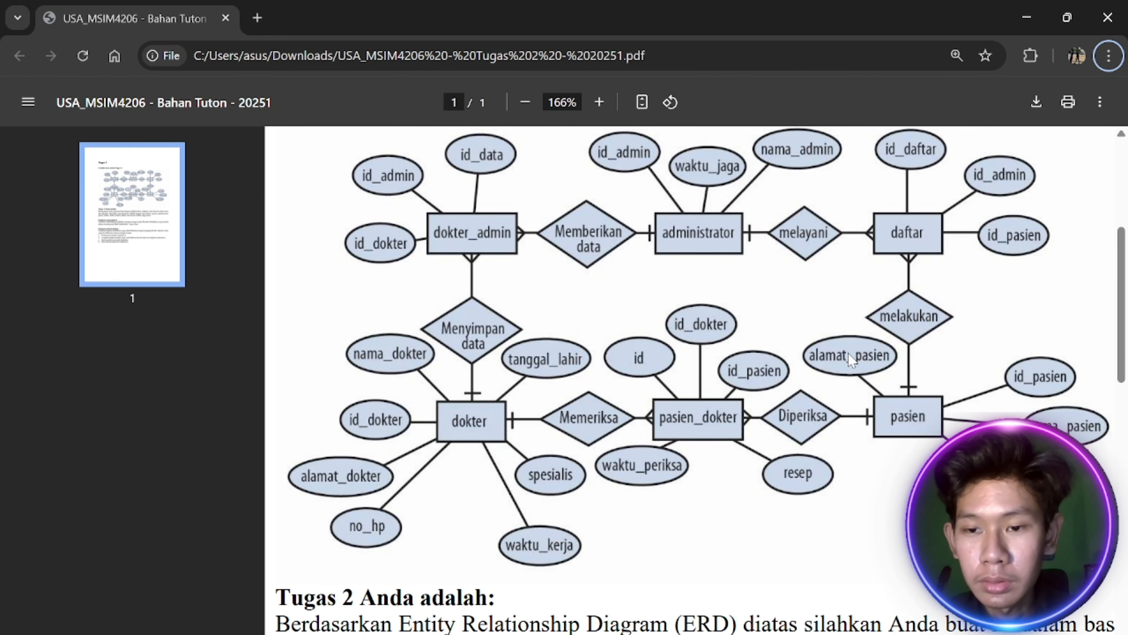
key(alt+Tab)
Name the first pasien columns id_pasien and nama_pasien
key(alt+Tab)
key(alt+Tab)
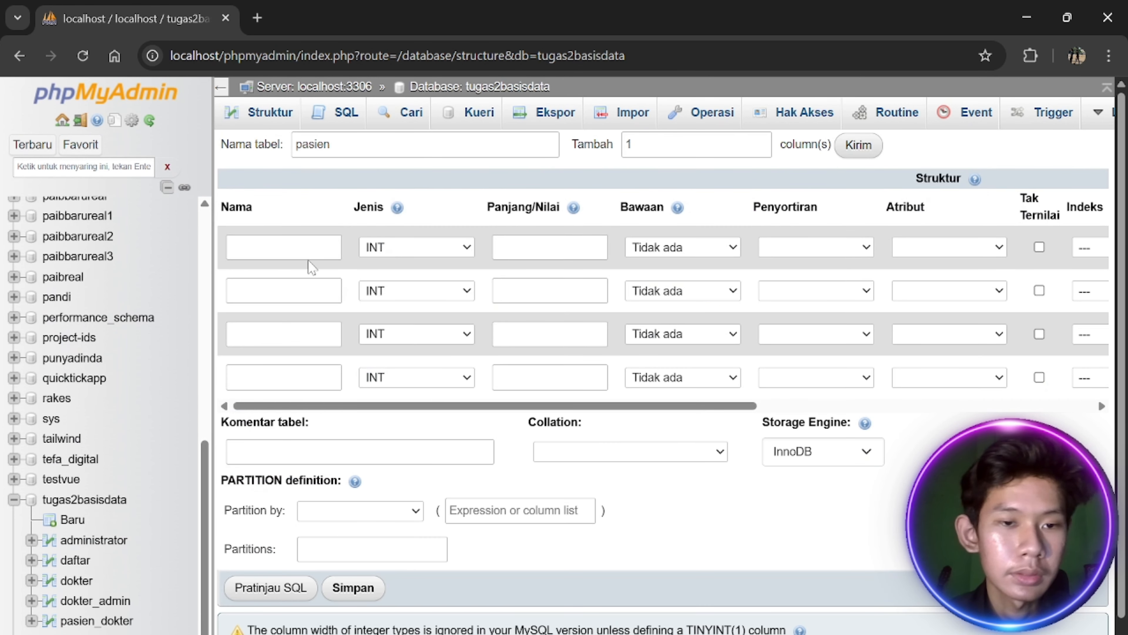
click(308, 258)
text(id_pasien)
key(alt+Tab)
key(alt+Tab)
click(246, 292)
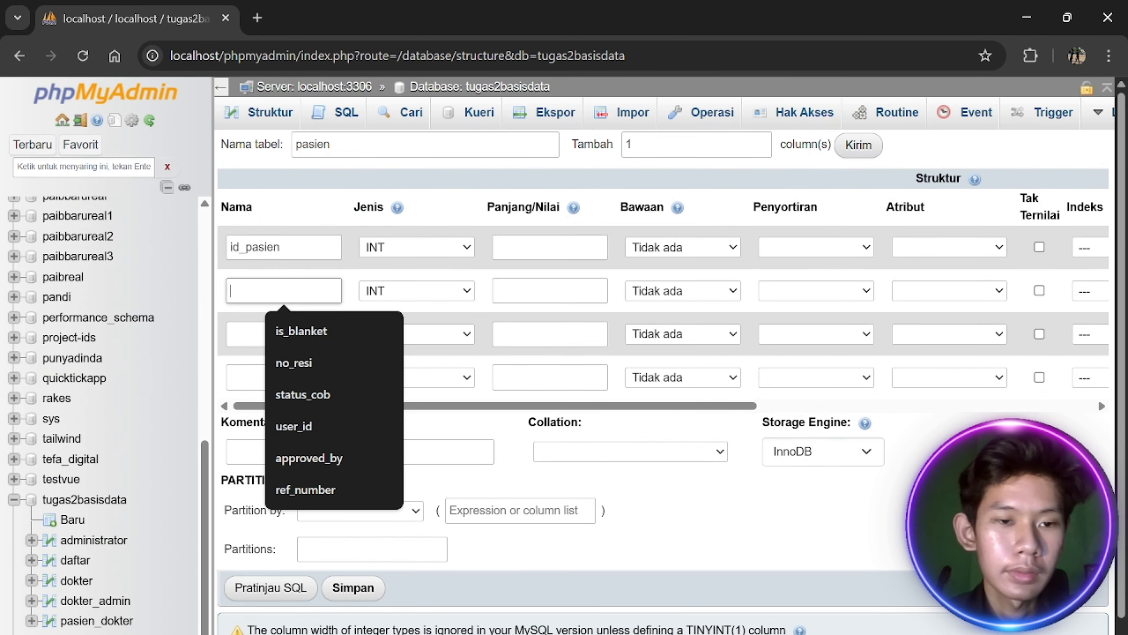
text(nama_)
Name the next columns jenis_kelamin and alamat_pasien, correcting the alamat_pasien typo
key(alt+Tab)
key(alt+Tab)
text(pasien)
click(275, 331)
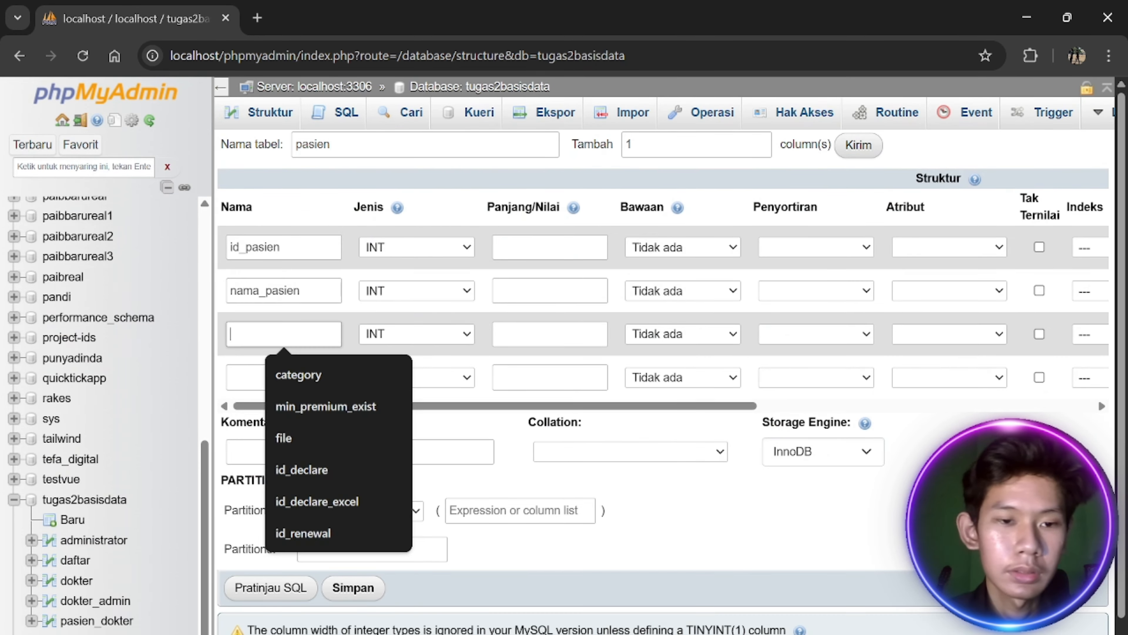
text(jenis_kelamin)
key(alt+Tab)
key(alt+Tab)
click(275, 378)
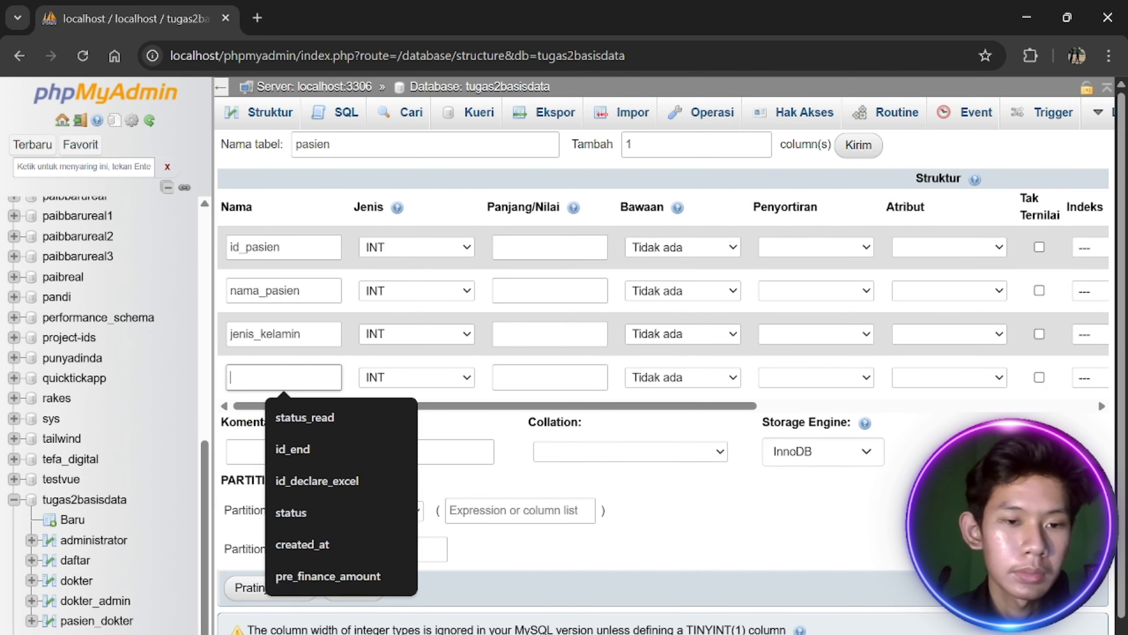
text(alamat_pasein)
key(BackSpace)
key(BackSpace)
key(BackSpace)
text(ien)
key(alt+Tab)
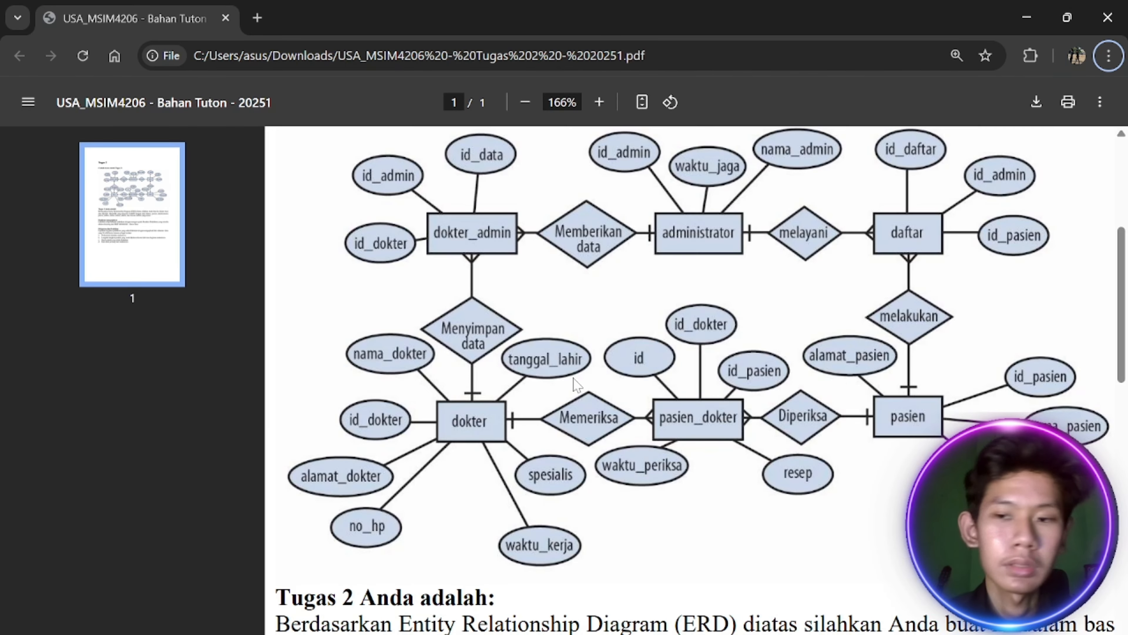
key(alt+Tab)
Set id_pasien to BIGINT and nama_pasien to VARCHAR
click(405, 246)
key(b)
key(Return)
click(431, 294)
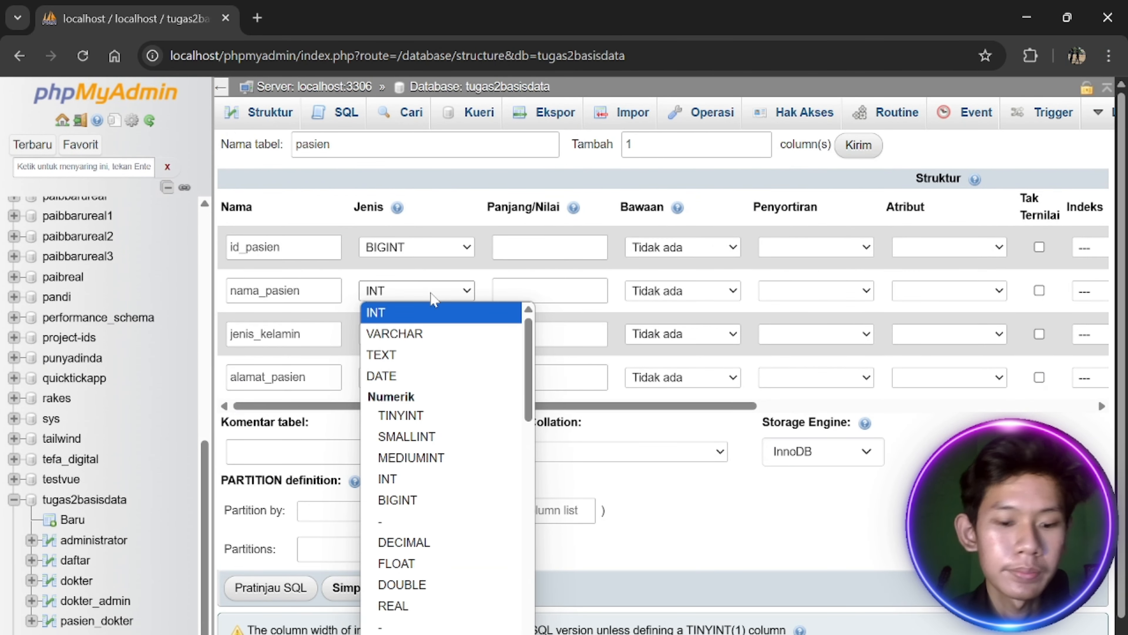
key(c)
key(Return)
click(435, 300)
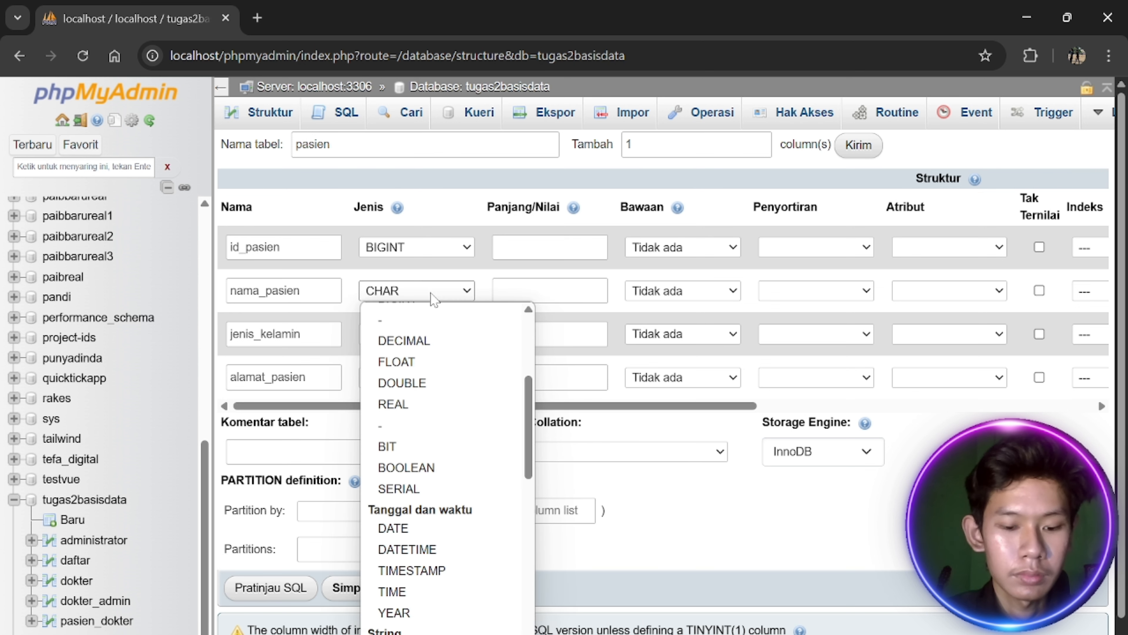
key(v)
key(Return)
Set jenis_kelamin to VARCHAR and alamat_pasien to TEXT
click(429, 342)
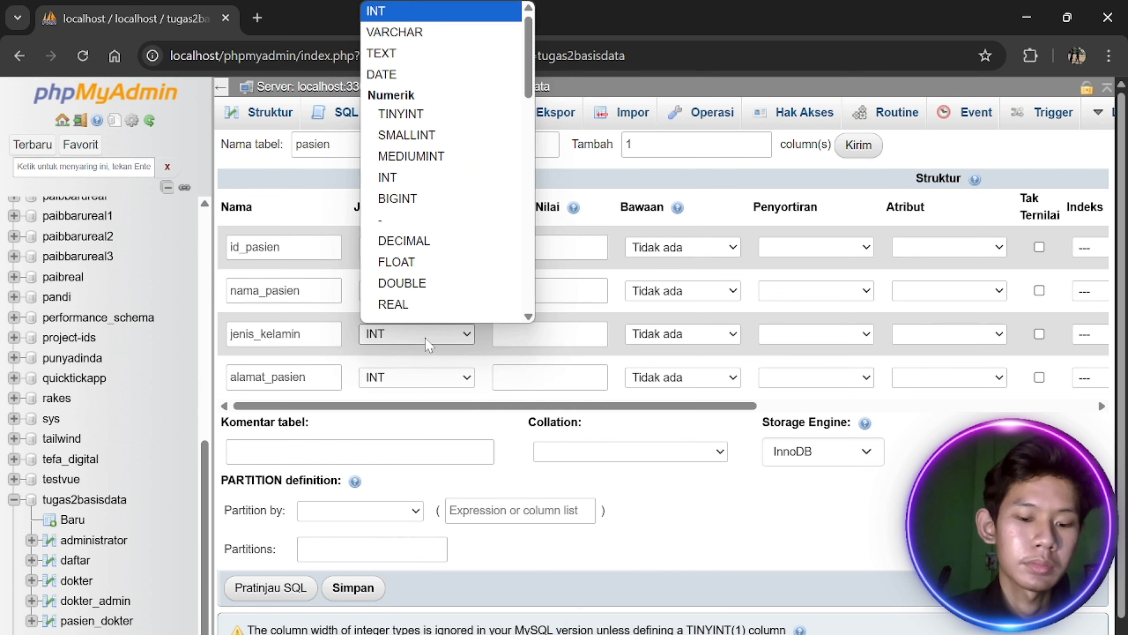
key(v)
key(Return)
click(433, 378)
key(t)
key(Return)
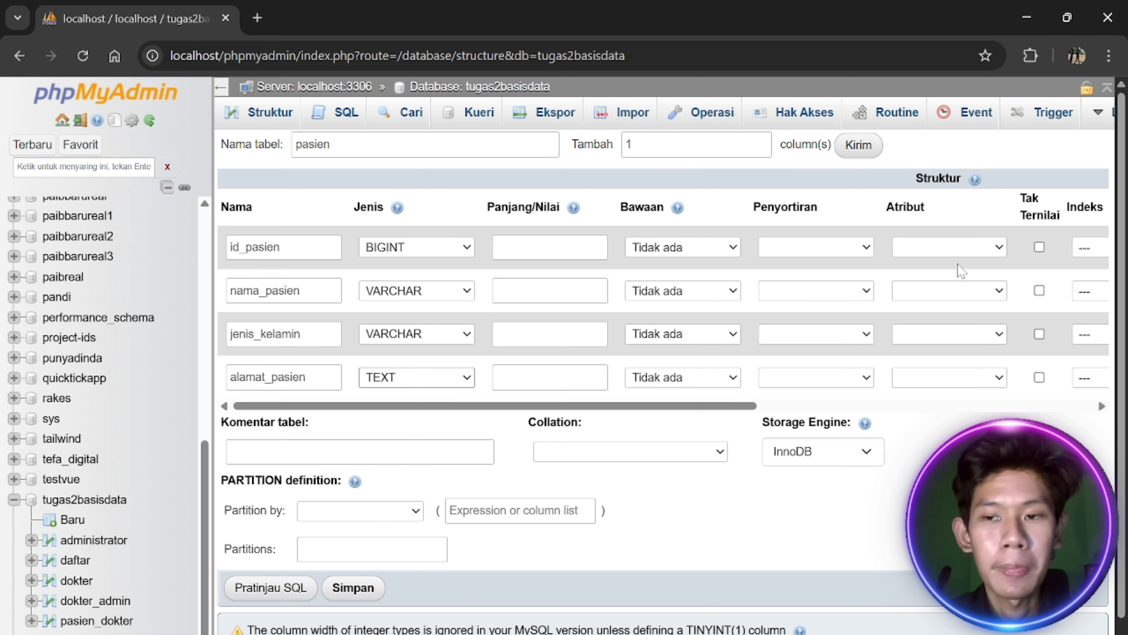
Make id_pasien the primary key, set lengths 50 and 20, and save the pasien table
scroll(959, 269, right, 3)
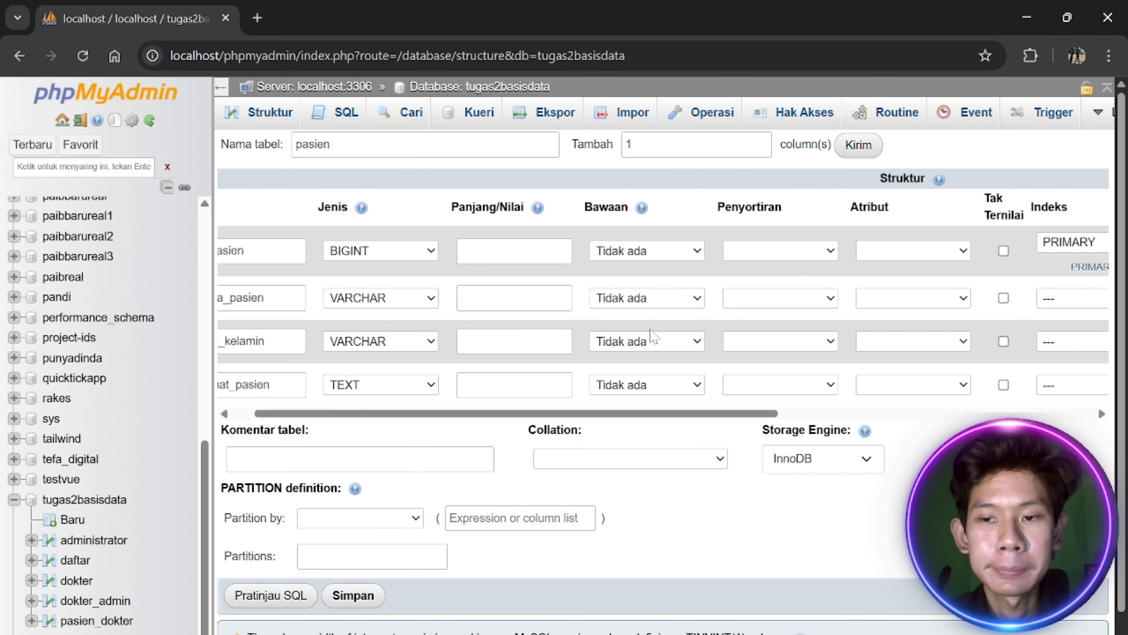
scroll(652, 335, left, 2)
click(550, 297)
text(50)
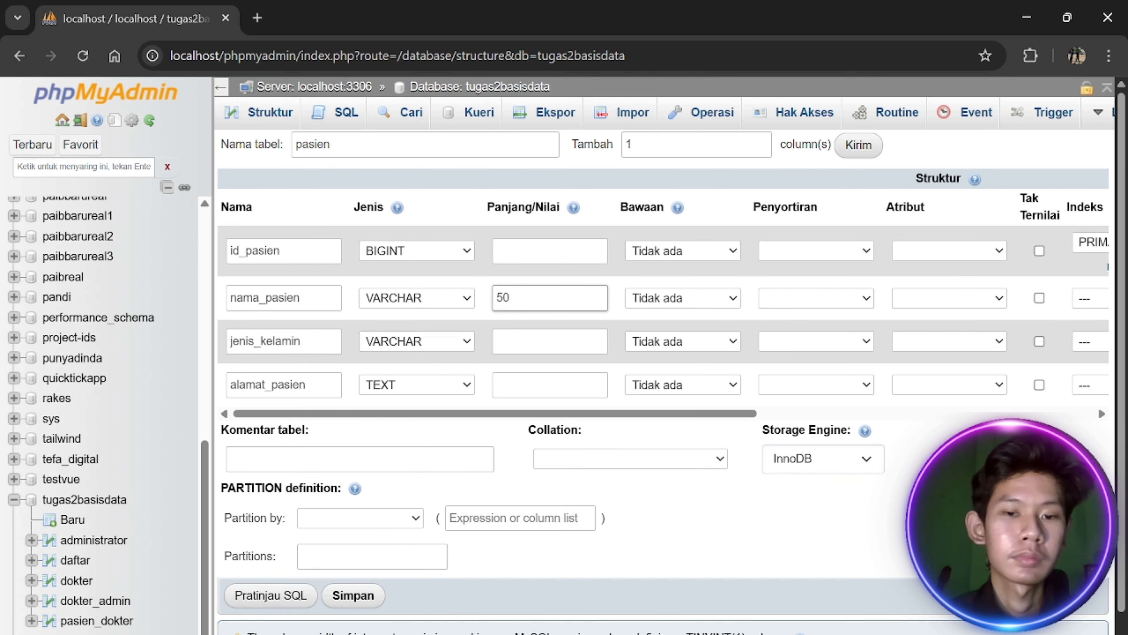
click(550, 341)
text(20)
click(353, 595)
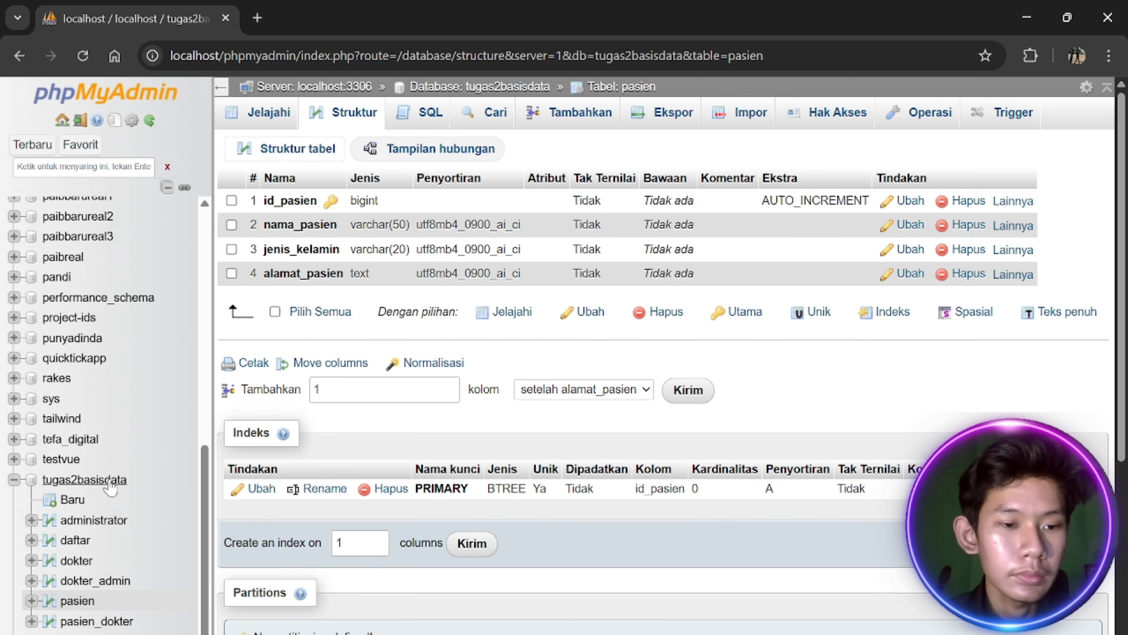
click(108, 482)
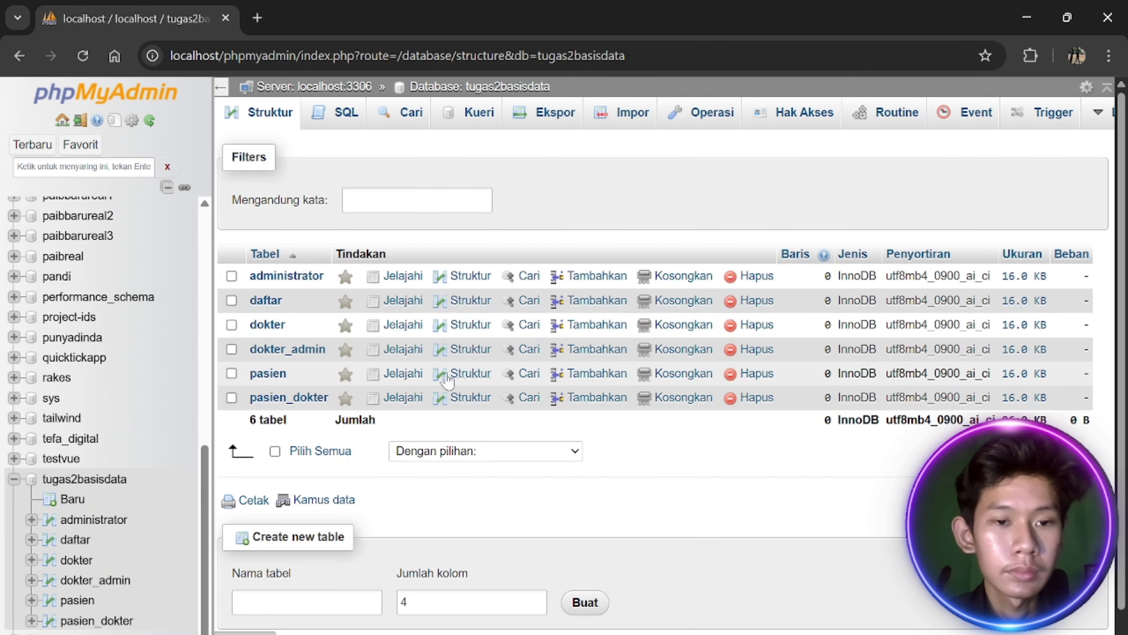
click(276, 325)
click(108, 481)
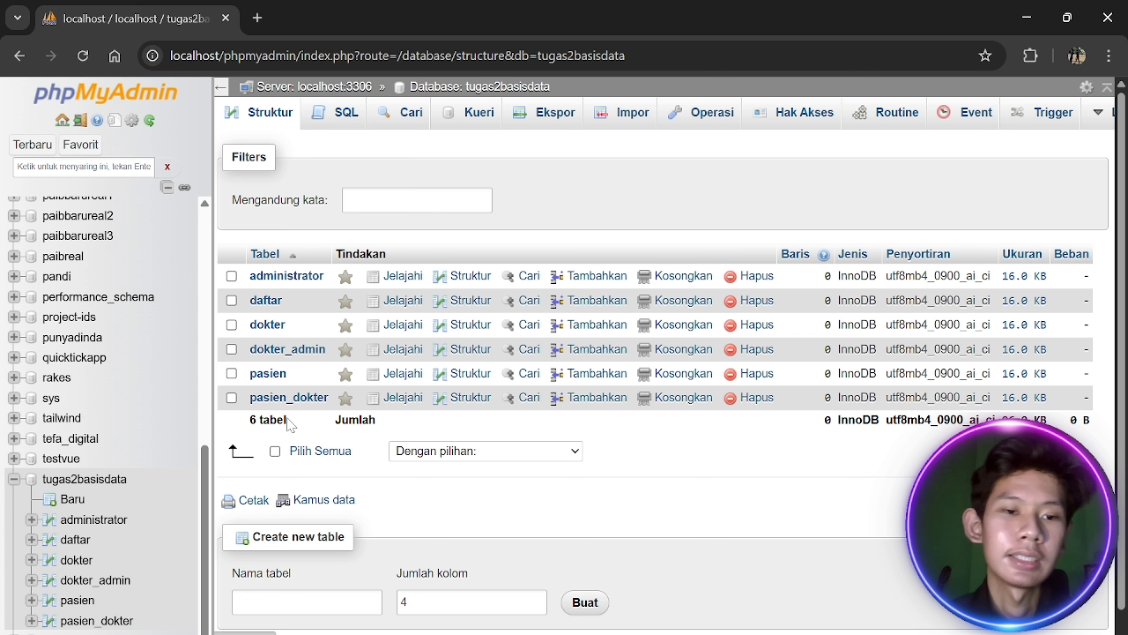
Add an index on id_admin in the administrator table
click(286, 276)
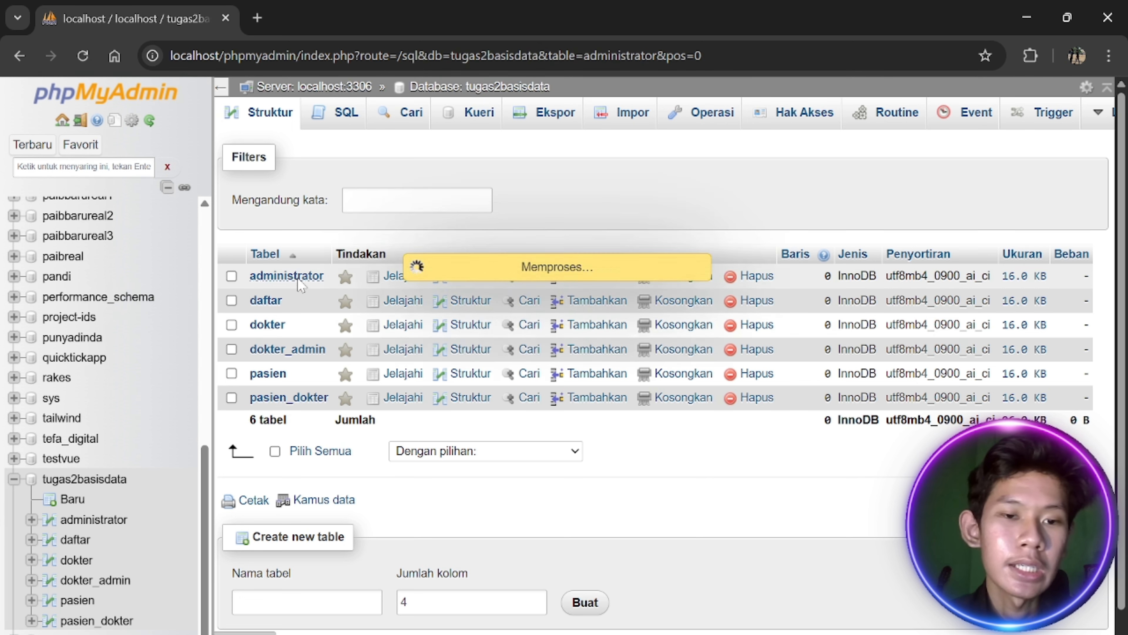
click(353, 117)
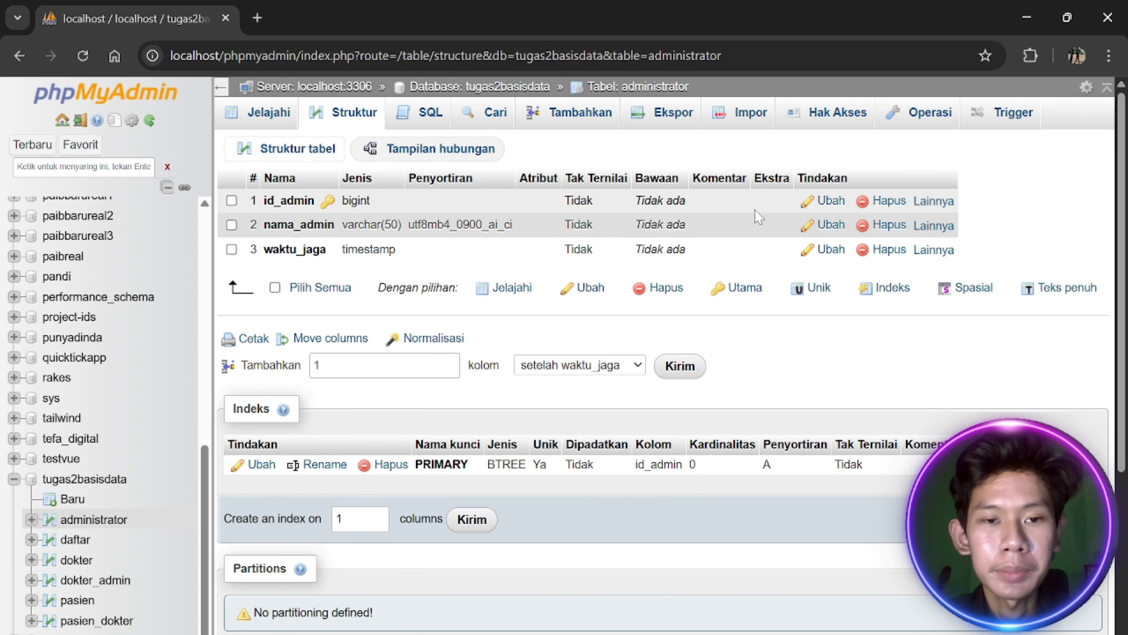
click(921, 203)
click(870, 256)
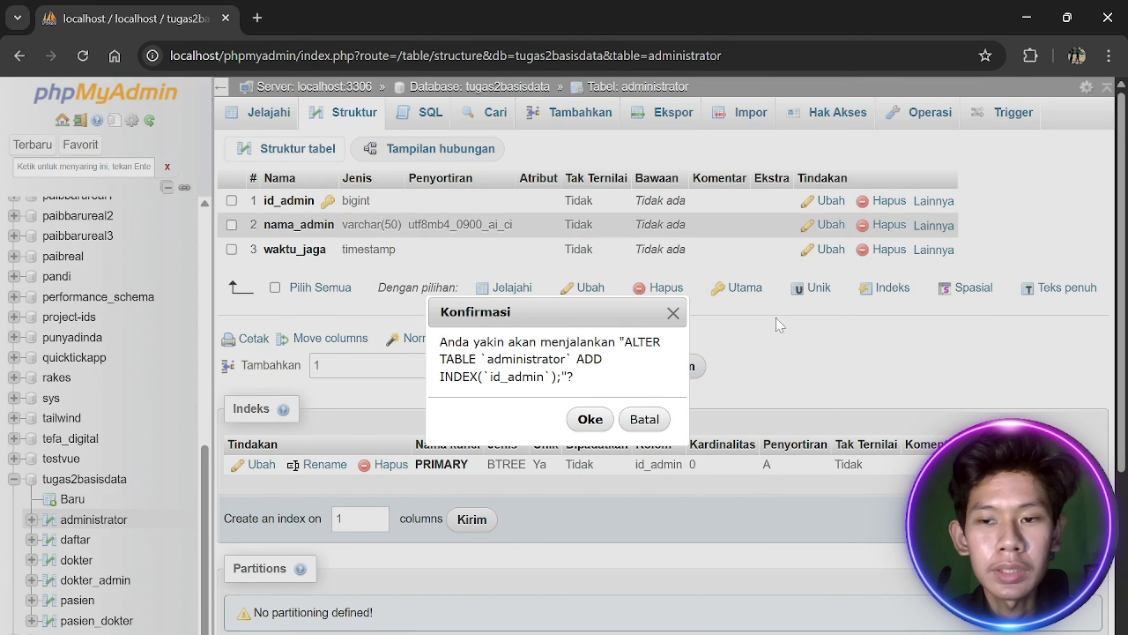
click(591, 419)
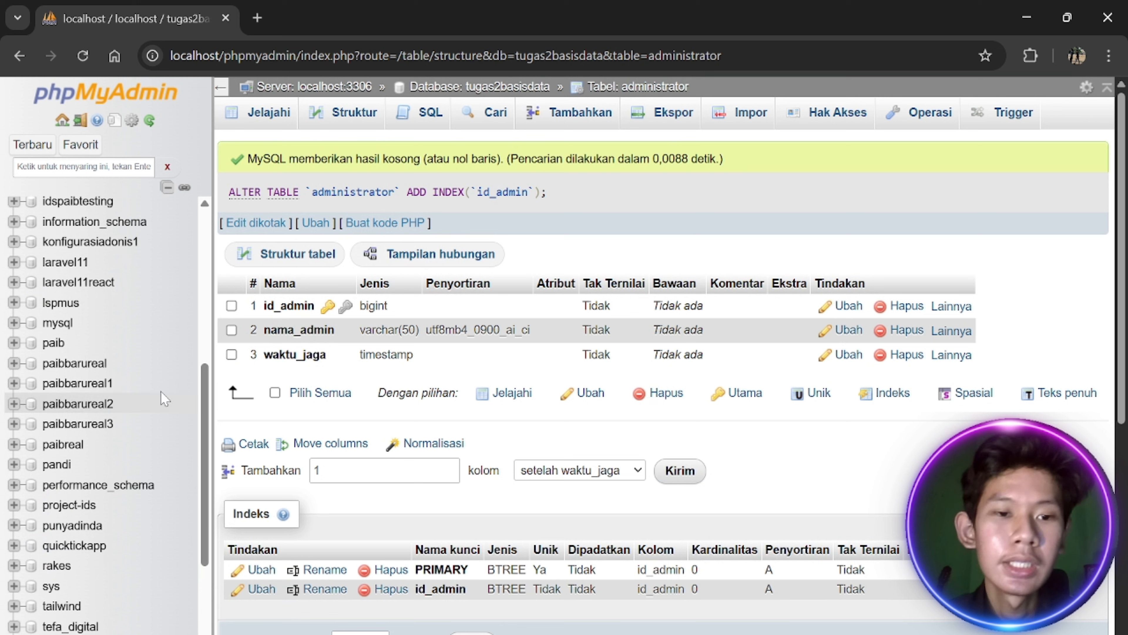
scroll(147, 411, down, 4)
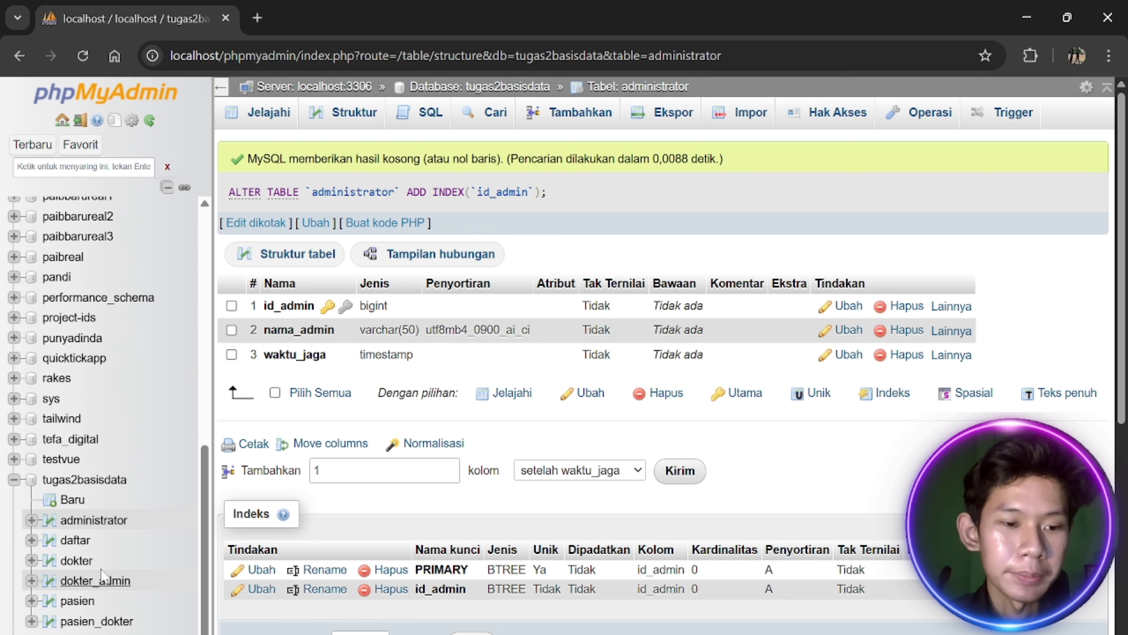
Index daftar's id_daftar column and dokter's id_dokter column
click(127, 480)
click(265, 301)
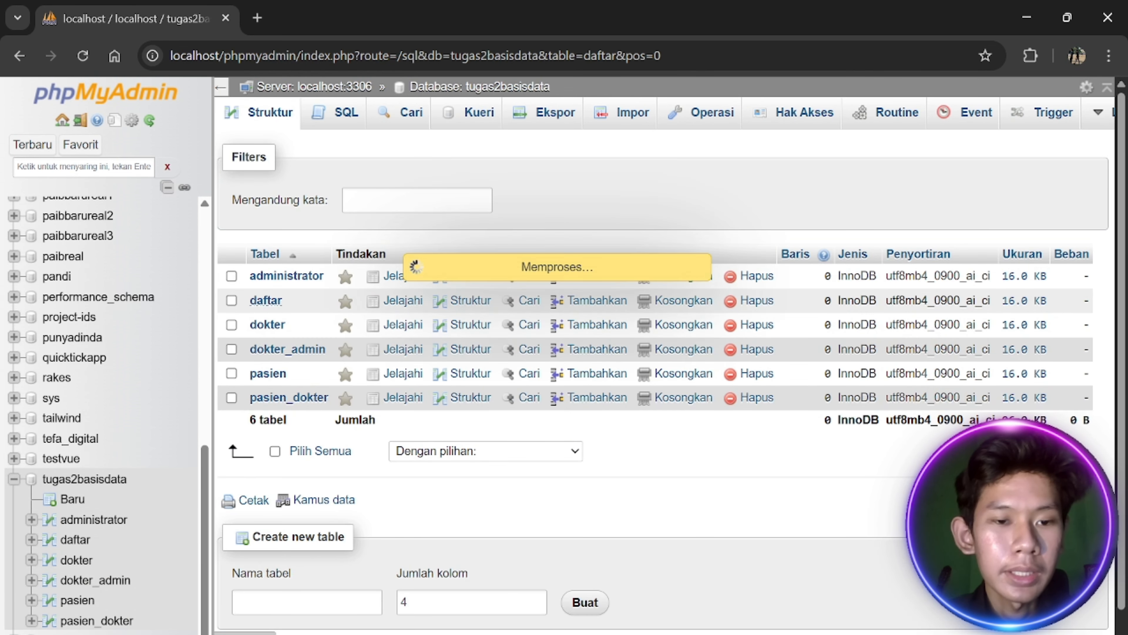
click(335, 118)
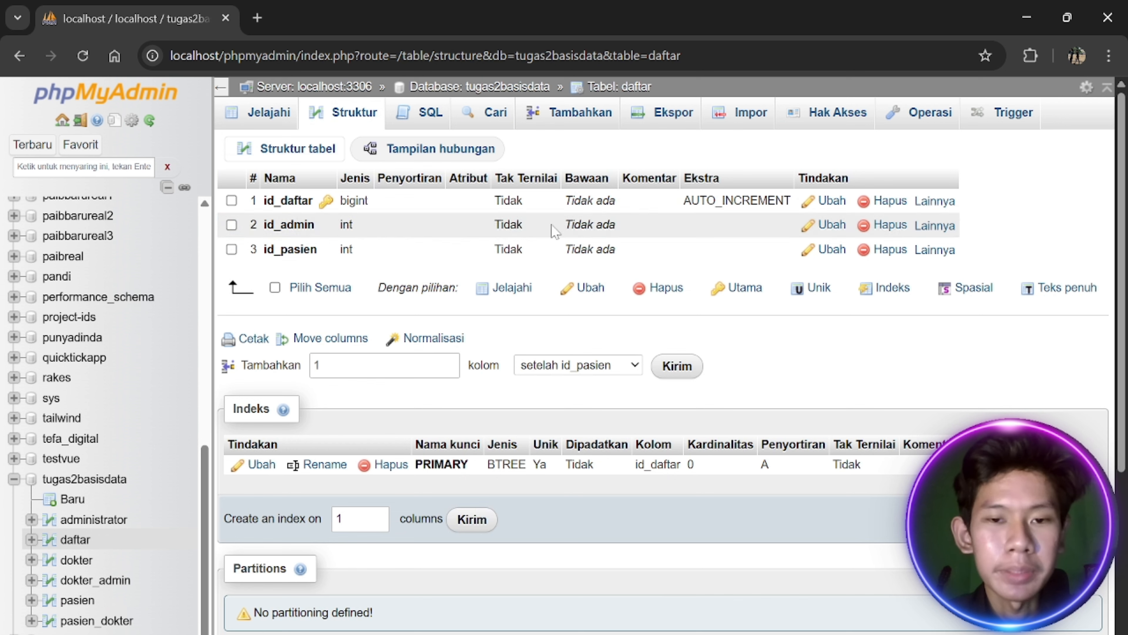
mouse_move(934, 206)
click(853, 253)
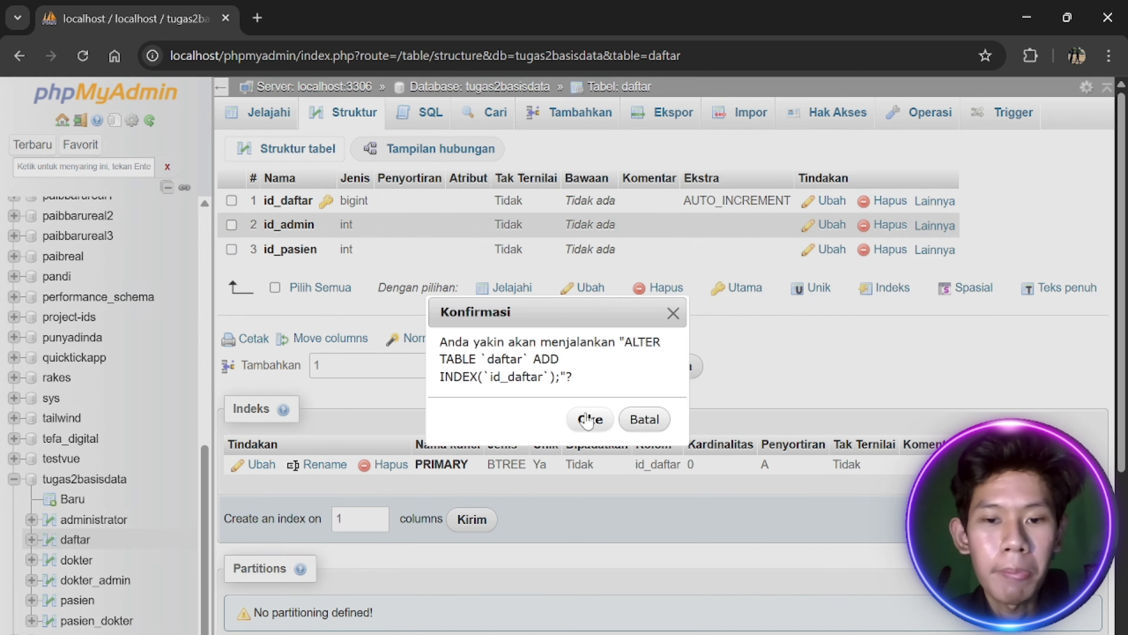
click(584, 418)
click(77, 560)
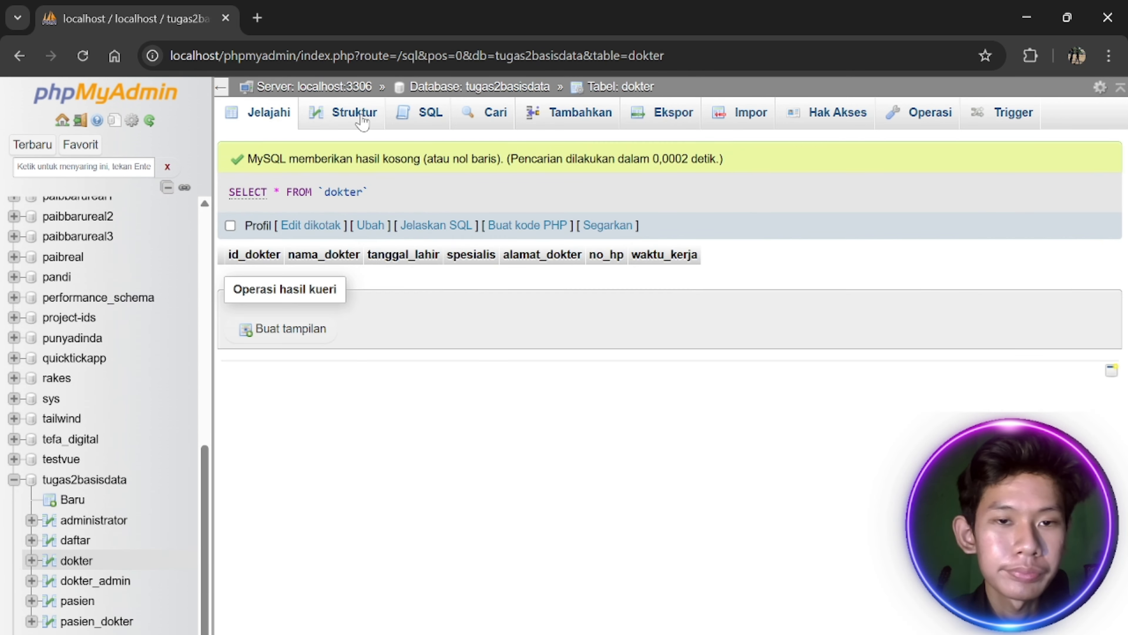
click(355, 114)
click(929, 254)
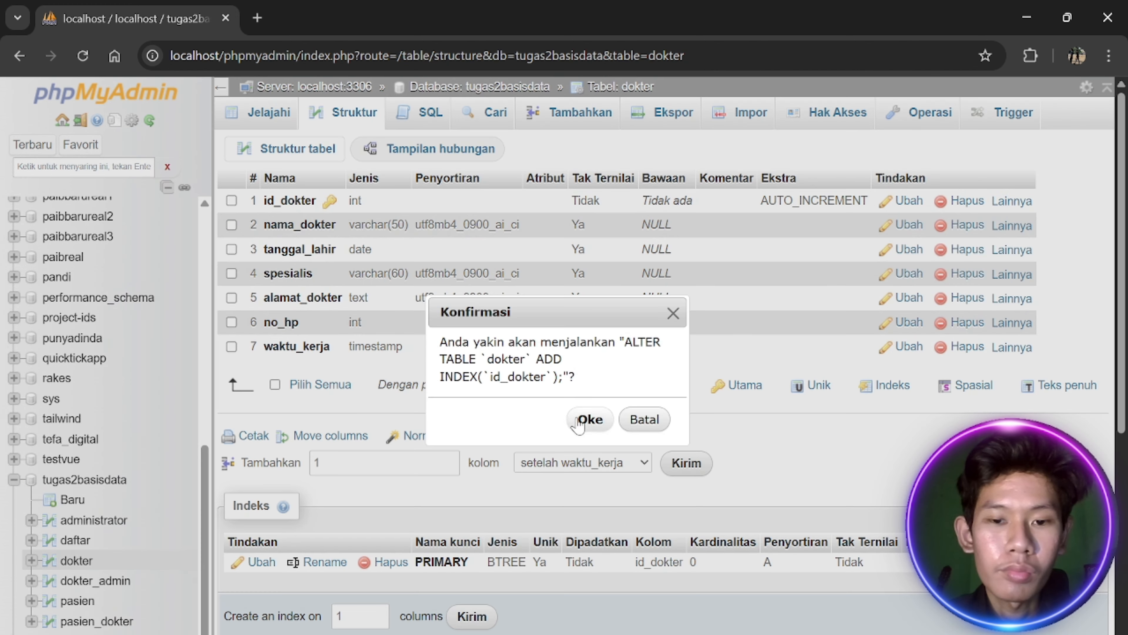
click(587, 419)
Index the id_data, id_admin and id_dokter columns of dokter_admin
scroll(90, 622, down, 2)
click(95, 580)
click(350, 114)
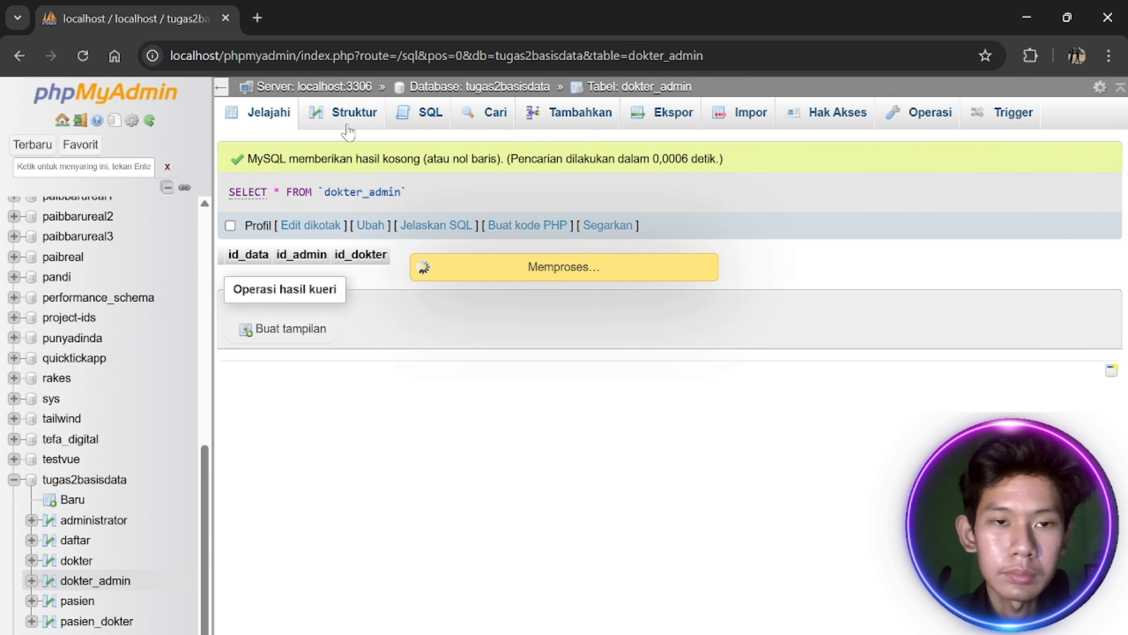
click(926, 200)
click(856, 255)
click(595, 415)
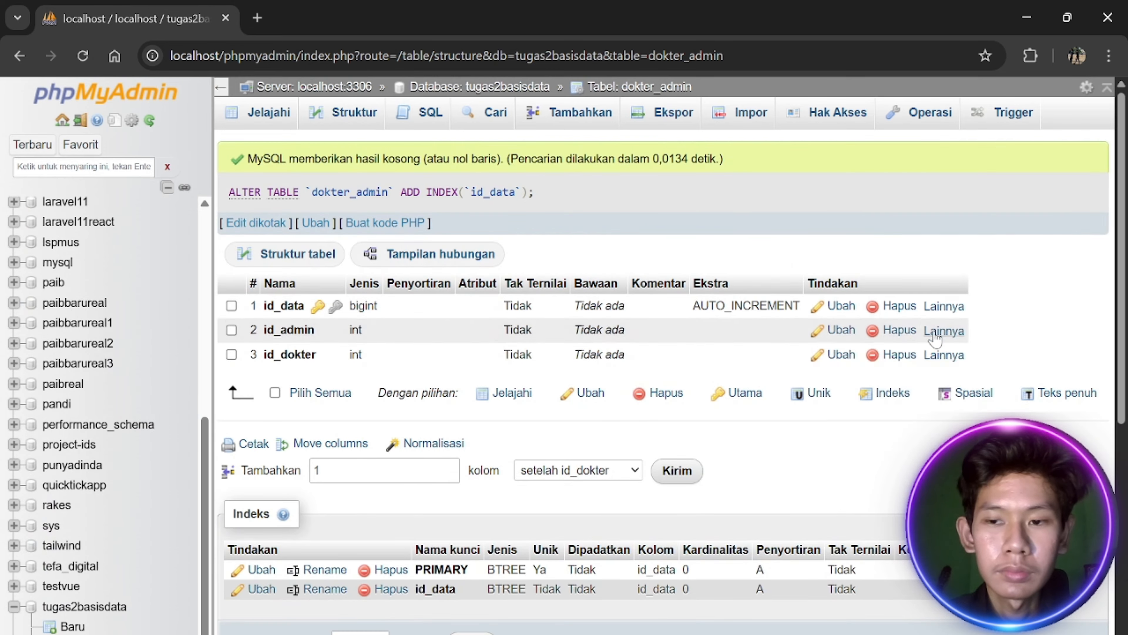
click(940, 331)
click(866, 386)
click(597, 415)
click(944, 355)
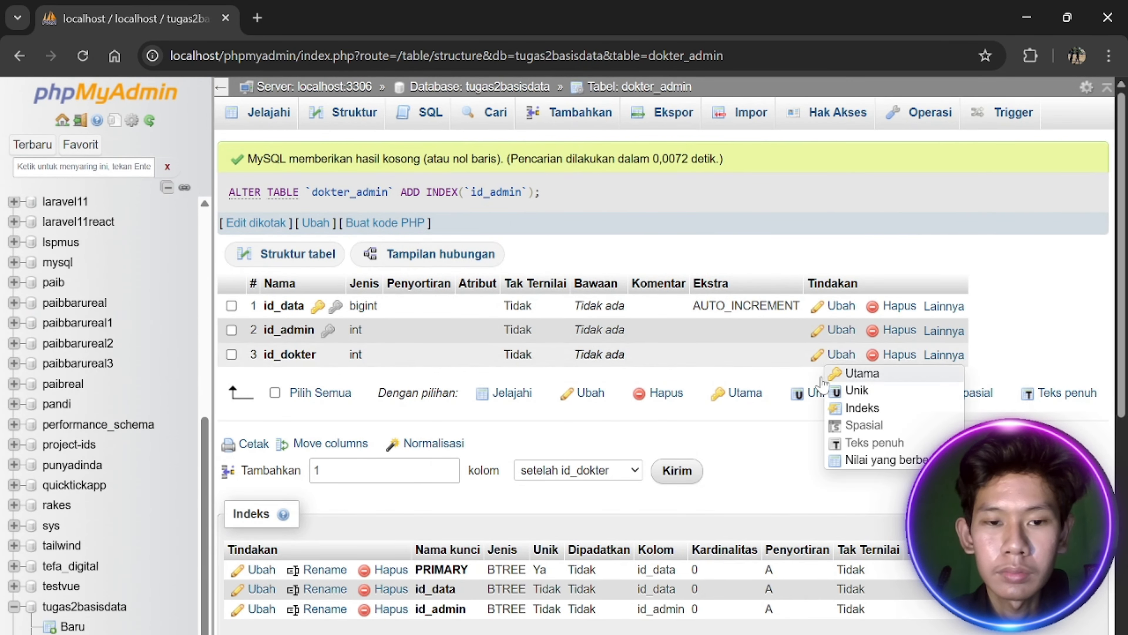
click(865, 408)
click(597, 416)
Add an index on id_pasien in the pasien table
scroll(66, 496, down, 3)
click(78, 600)
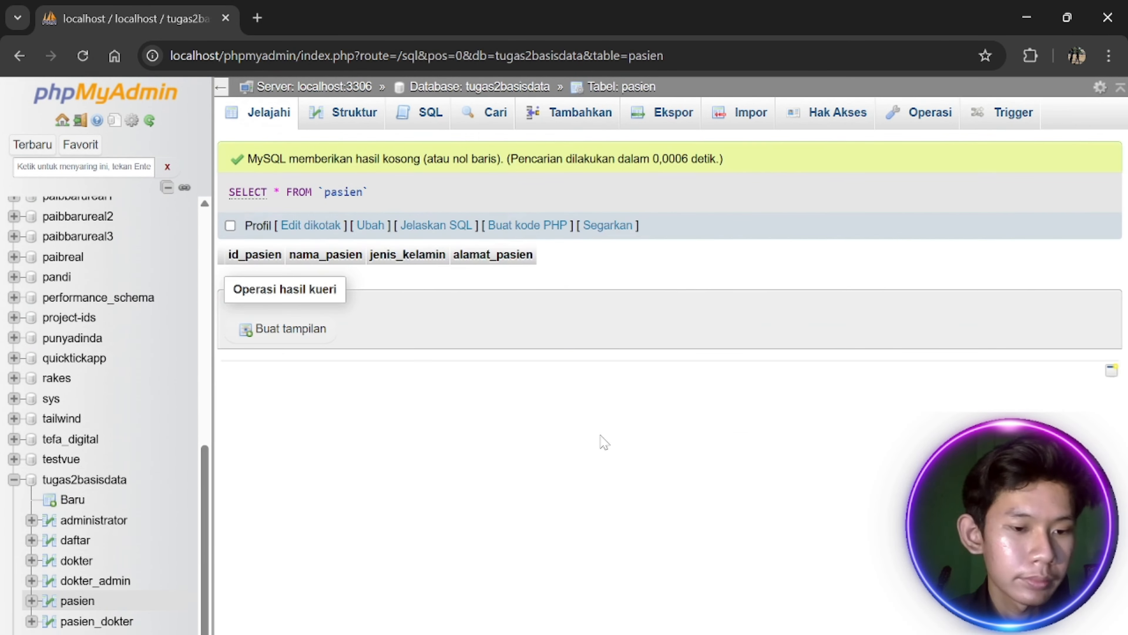
click(378, 118)
click(1013, 201)
click(929, 251)
click(585, 426)
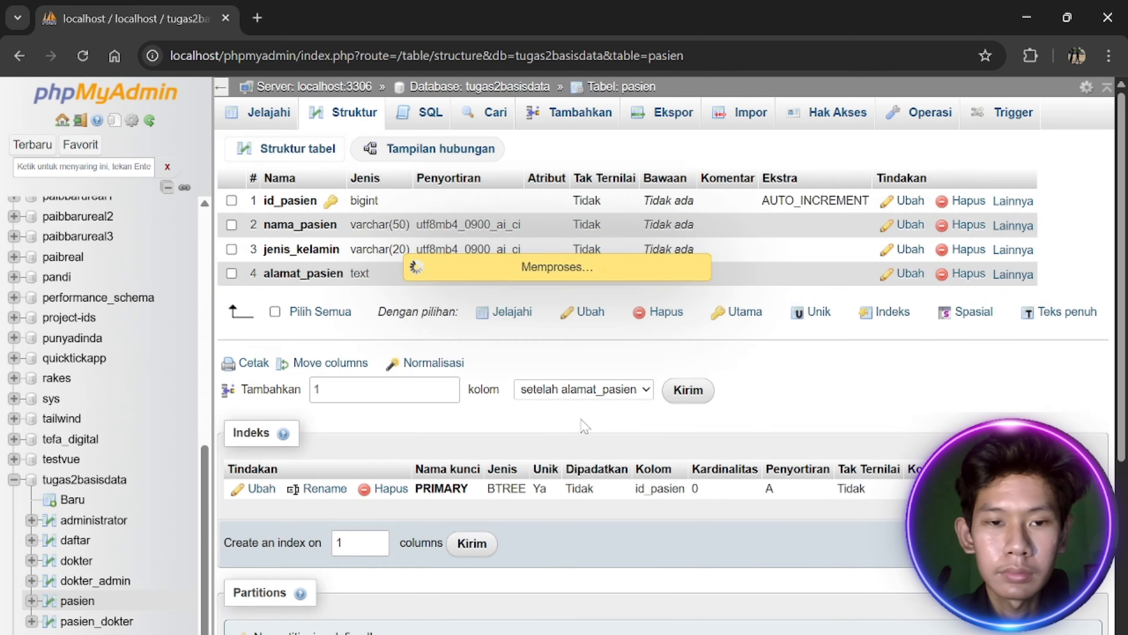
Index id, id_dokter and id_pasien in pasien_dokter, then return to the tugas2basisdata overview
scroll(89, 400, down, 2)
click(97, 621)
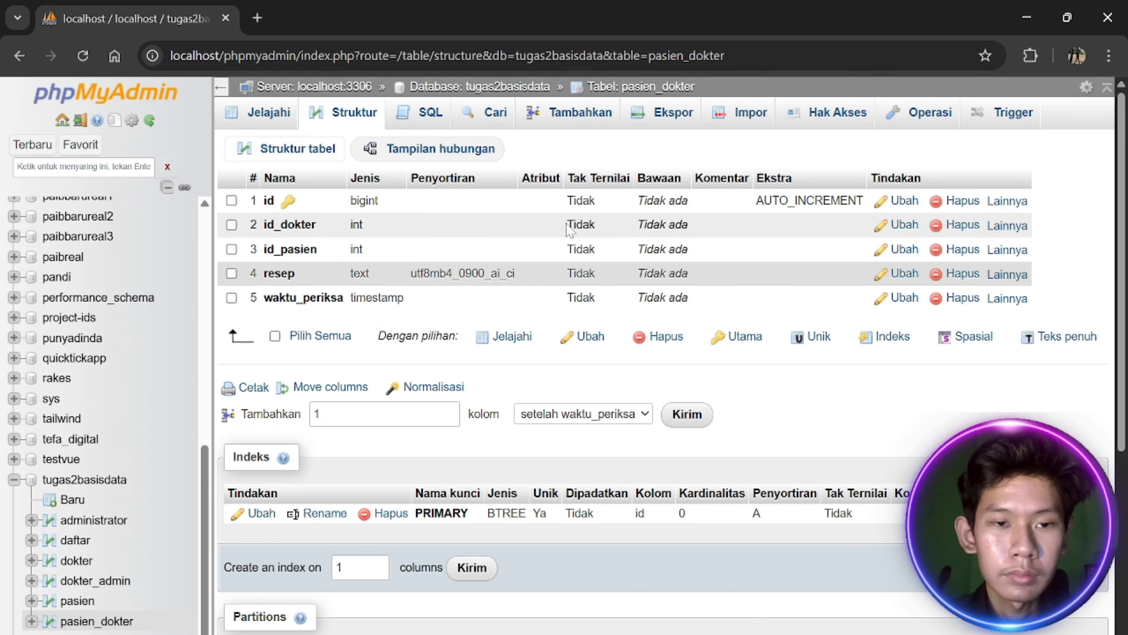
click(1008, 199)
click(924, 255)
click(584, 418)
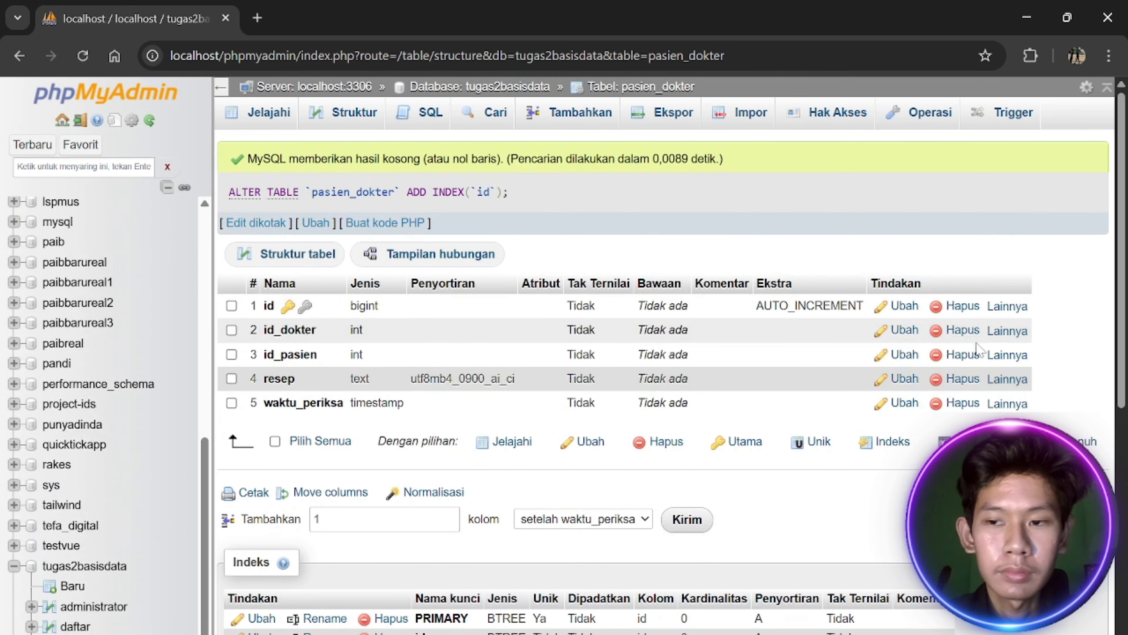
click(1007, 331)
click(922, 380)
click(589, 419)
click(1007, 354)
click(921, 406)
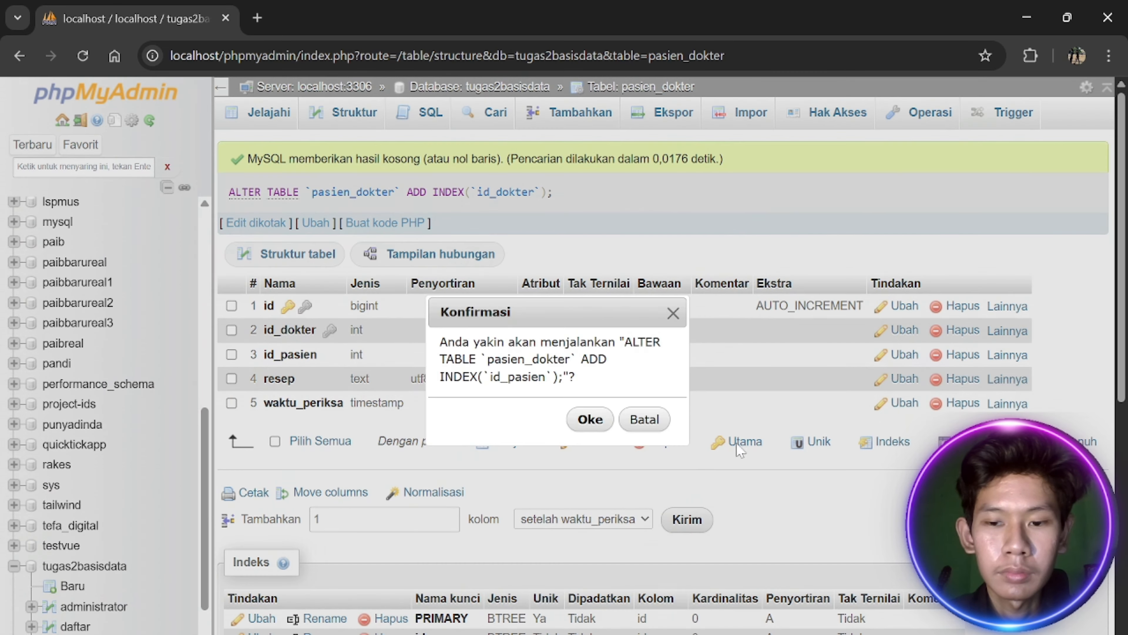
click(589, 419)
scroll(154, 550, down, 10)
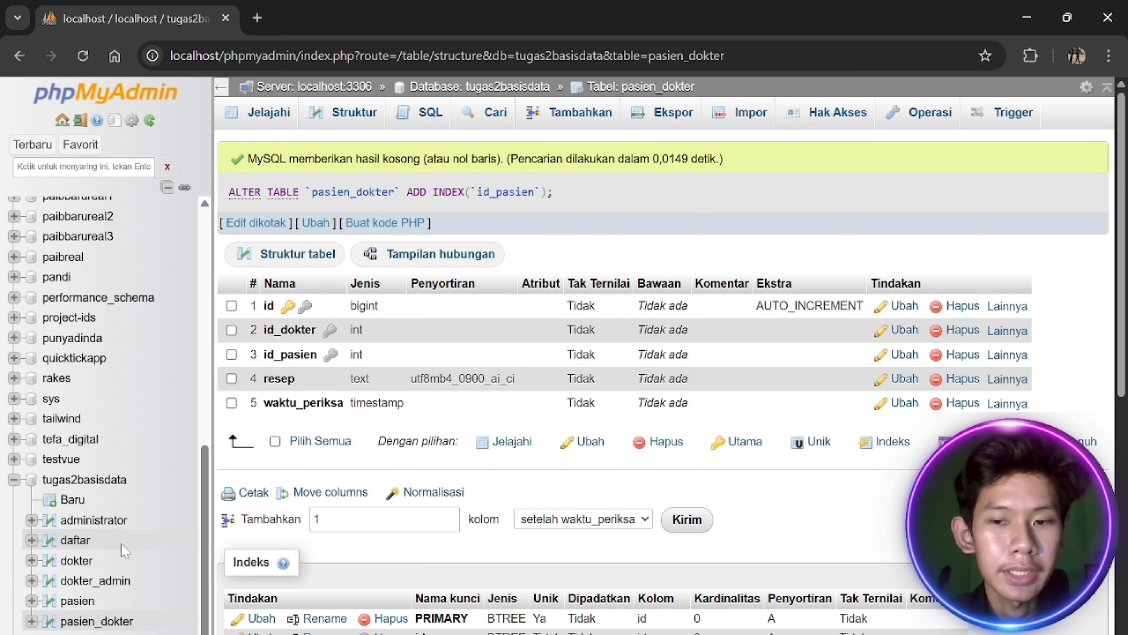
click(85, 479)
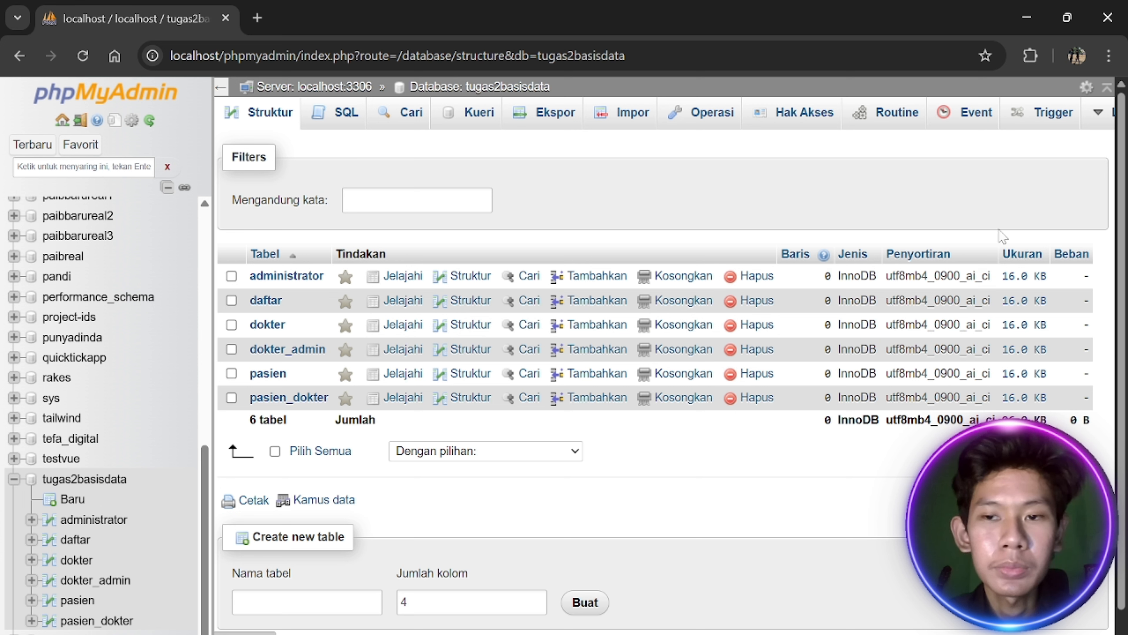
Open the Designer and drag dokter_admin, dokter, pasien, daftar and pasien_dokter apart
mouse_move(1113, 125)
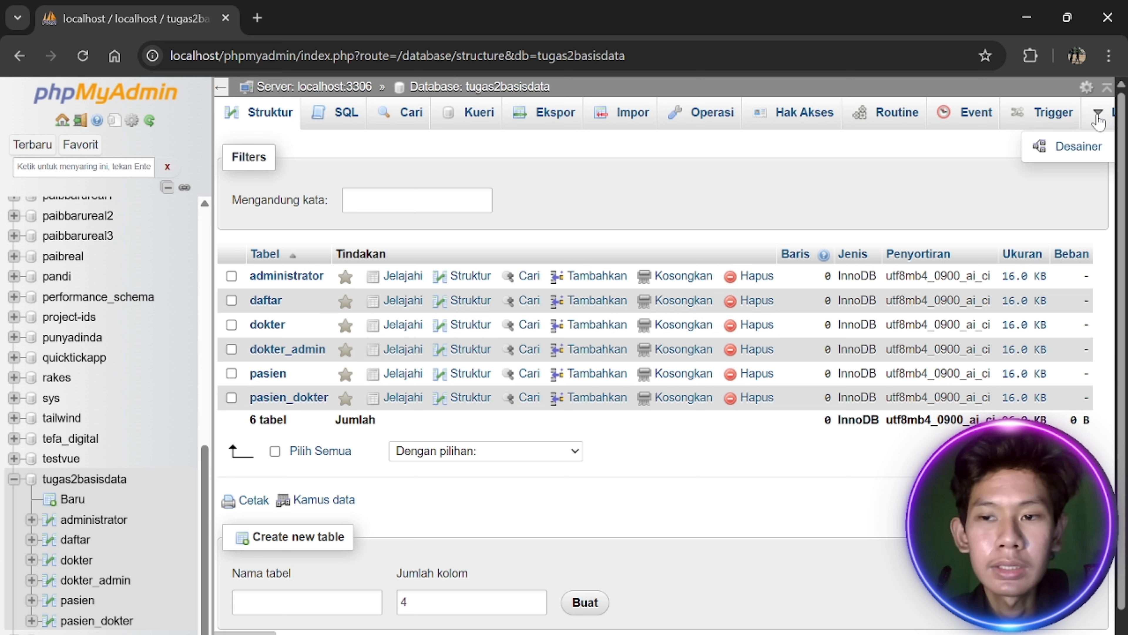
click(1068, 153)
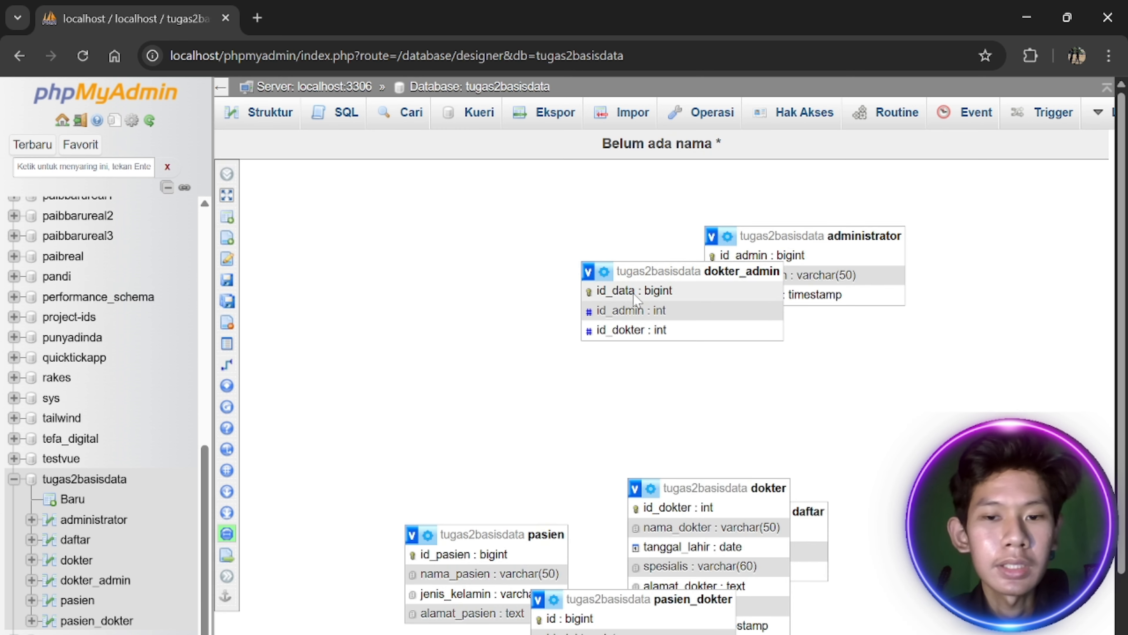
drag(693, 273, 444, 278)
drag(720, 488, 951, 369)
drag(470, 533, 368, 430)
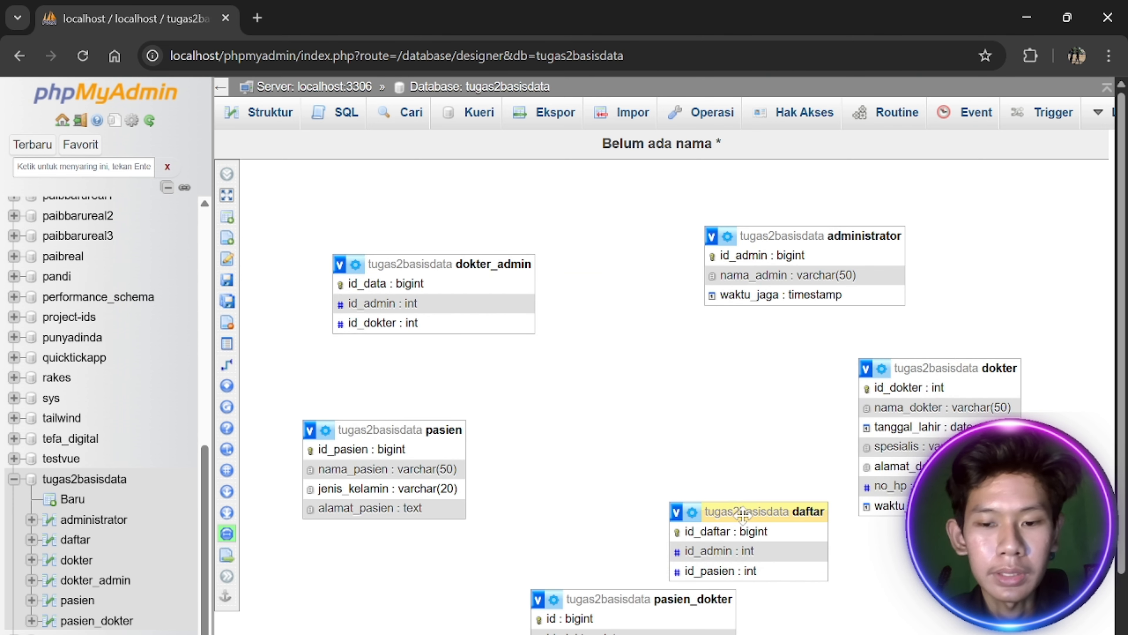
drag(733, 512, 655, 452)
drag(593, 599, 813, 584)
drag(688, 452, 606, 499)
Refine the box placement against the ERD PDF, moving daftar, administrator, pasien, dokter and pasien_dokter
key(alt+Tab)
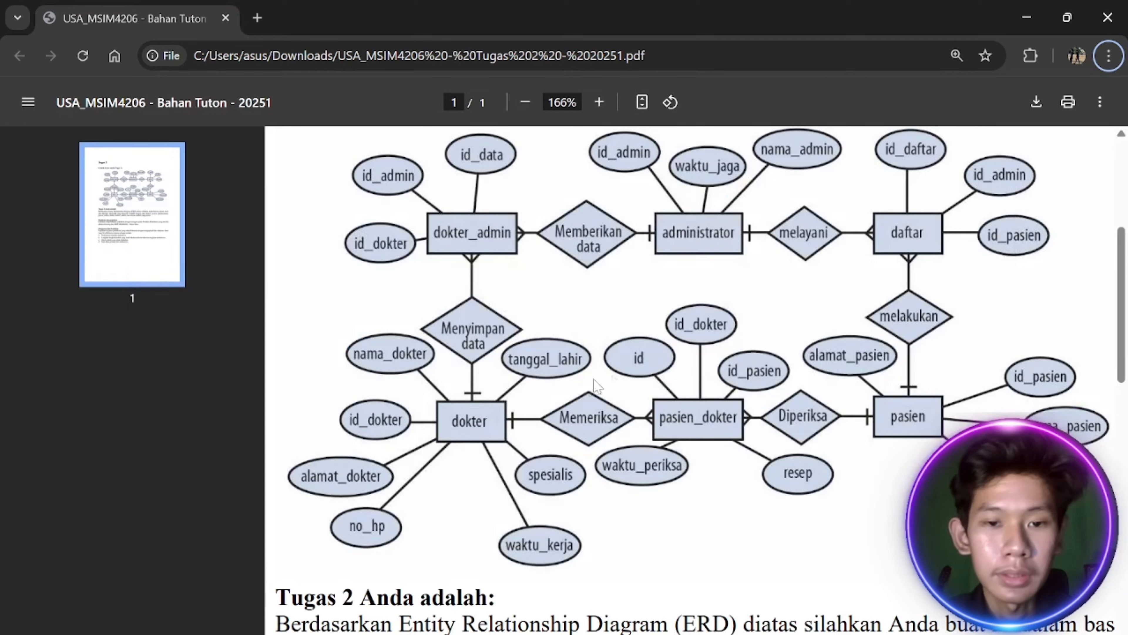
scroll(594, 379, down, 3)
key(alt+Tab)
key(alt+Tab)
key(alt+Tab)
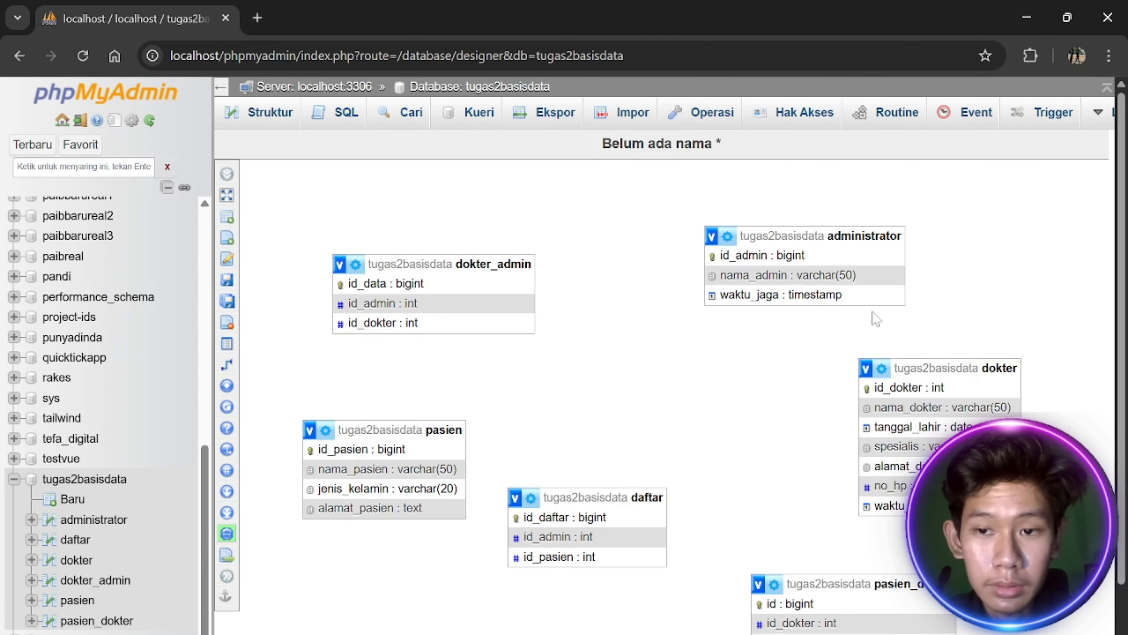
drag(633, 489, 677, 482)
drag(764, 250, 632, 300)
drag(660, 480, 958, 227)
key(alt+Tab)
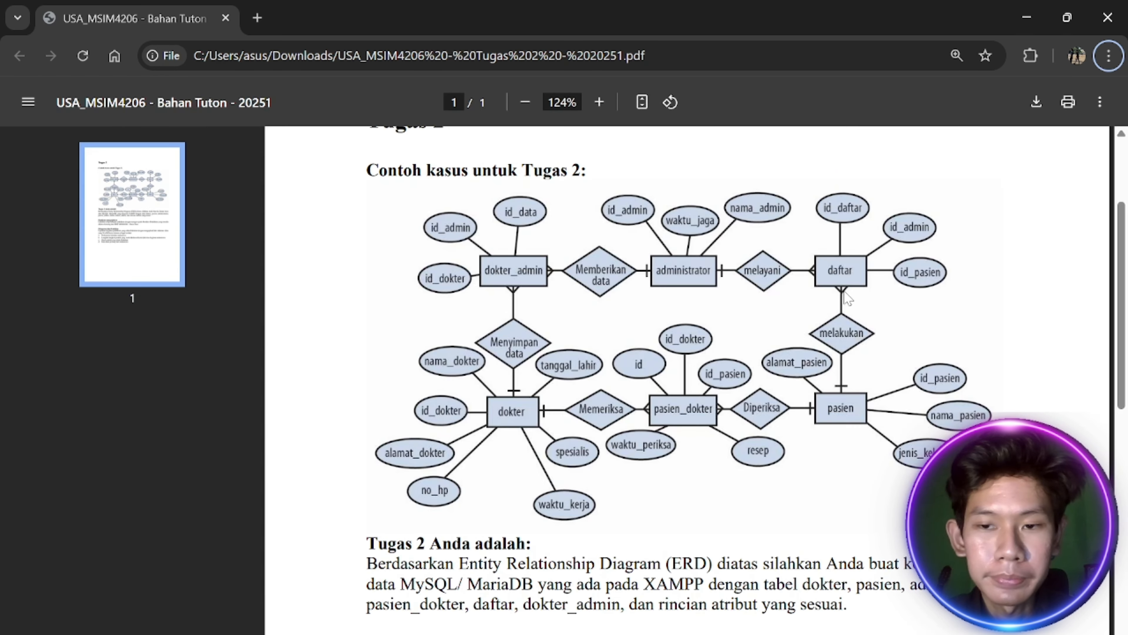
key(alt+Tab)
drag(409, 427, 781, 464)
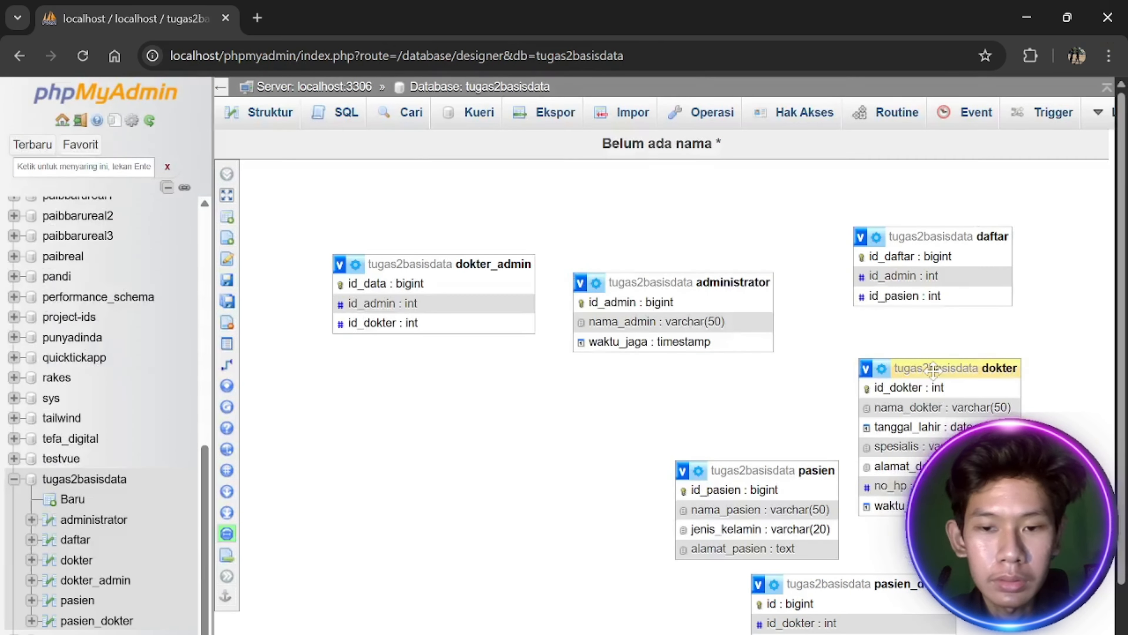
drag(933, 368, 372, 432)
drag(755, 467, 970, 417)
drag(862, 585, 707, 463)
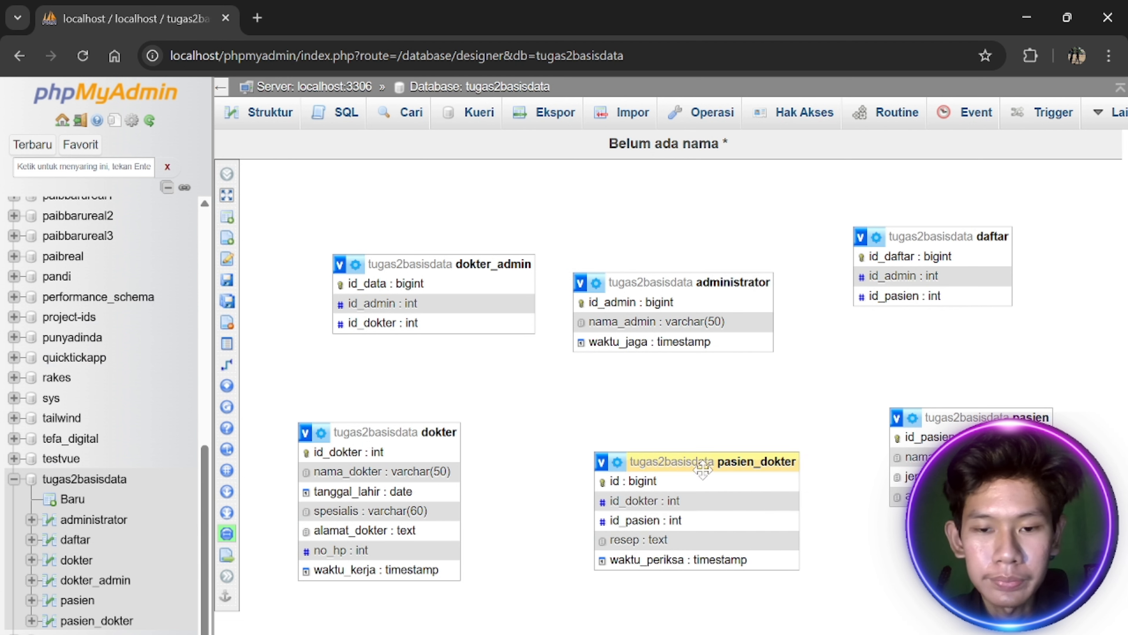
drag(657, 282, 669, 250)
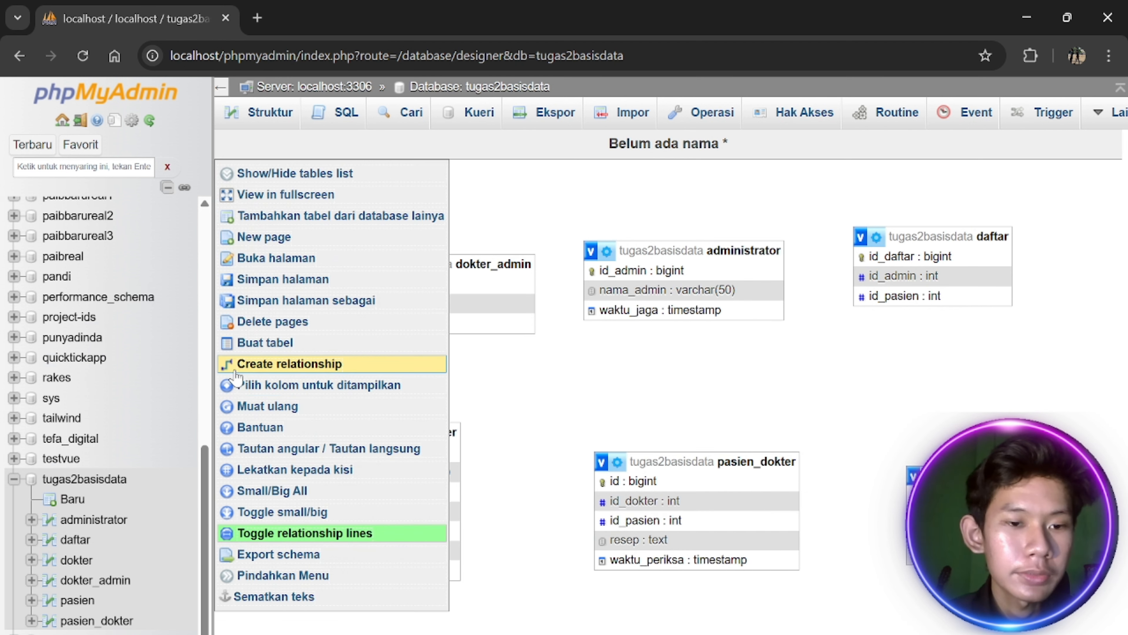
Create a foreign key from dokter_admin.id_dokter referencing dokter.id_dokter
mouse_move(236, 390)
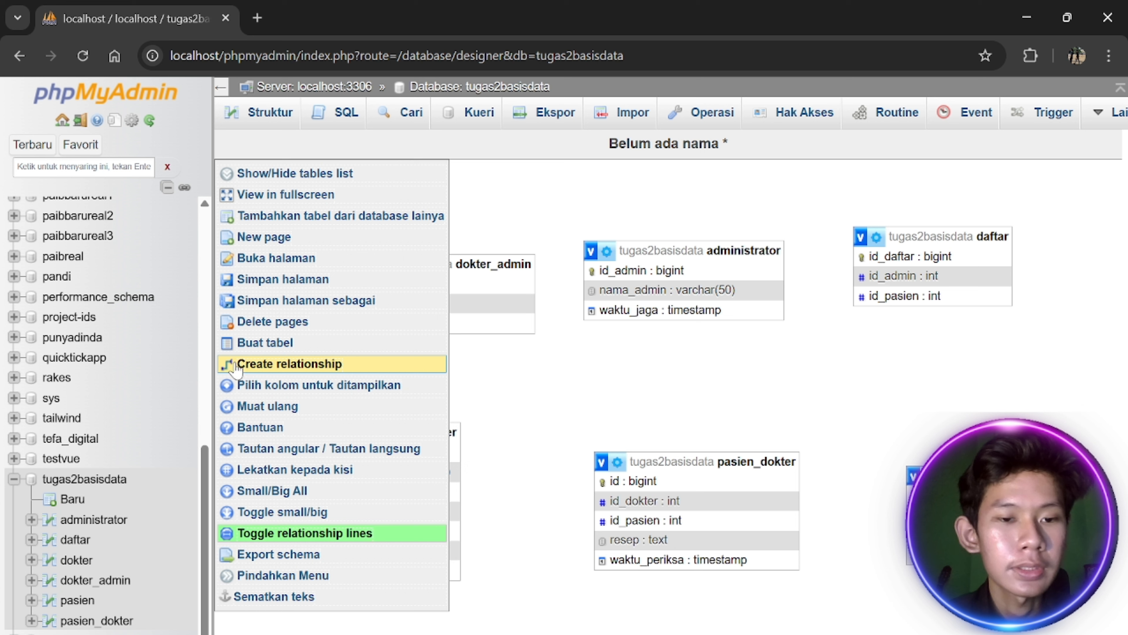
click(334, 367)
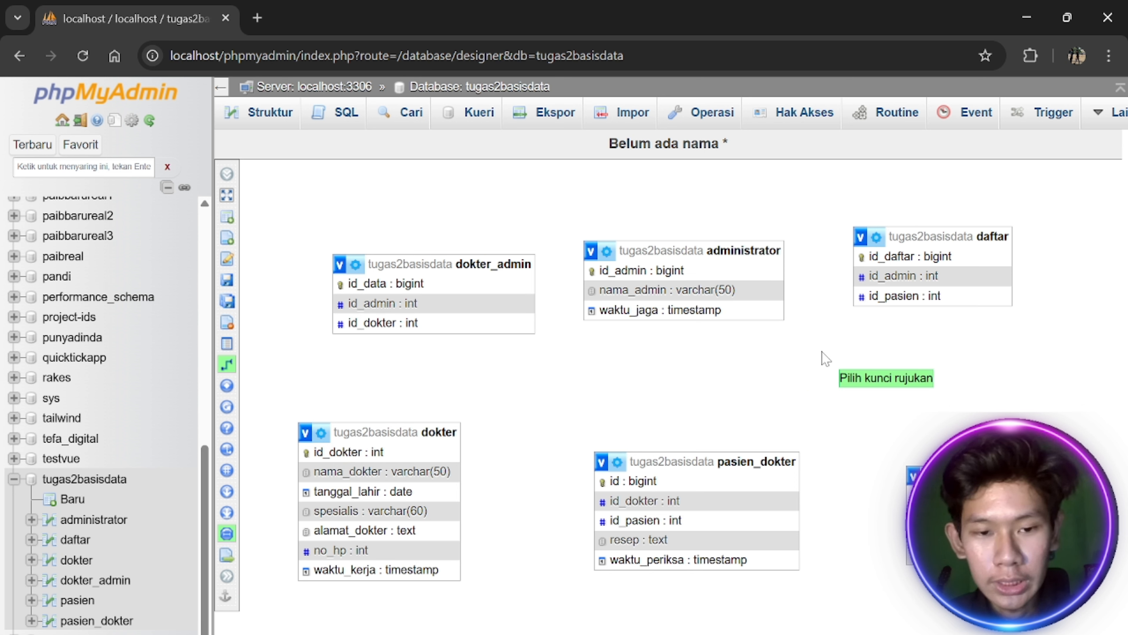
click(432, 453)
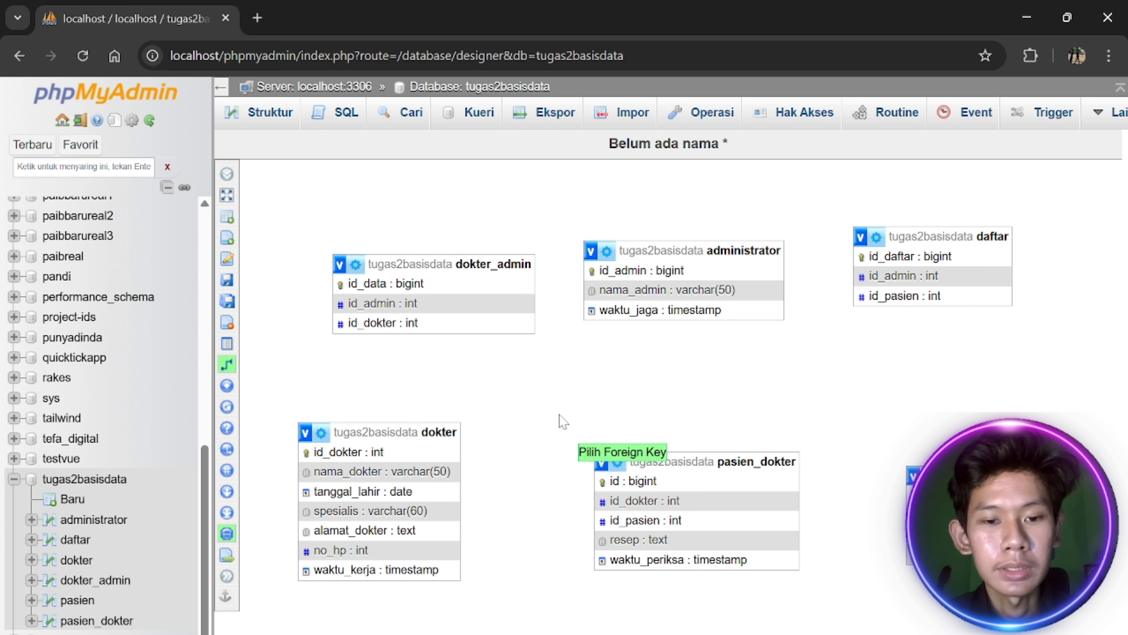
click(356, 326)
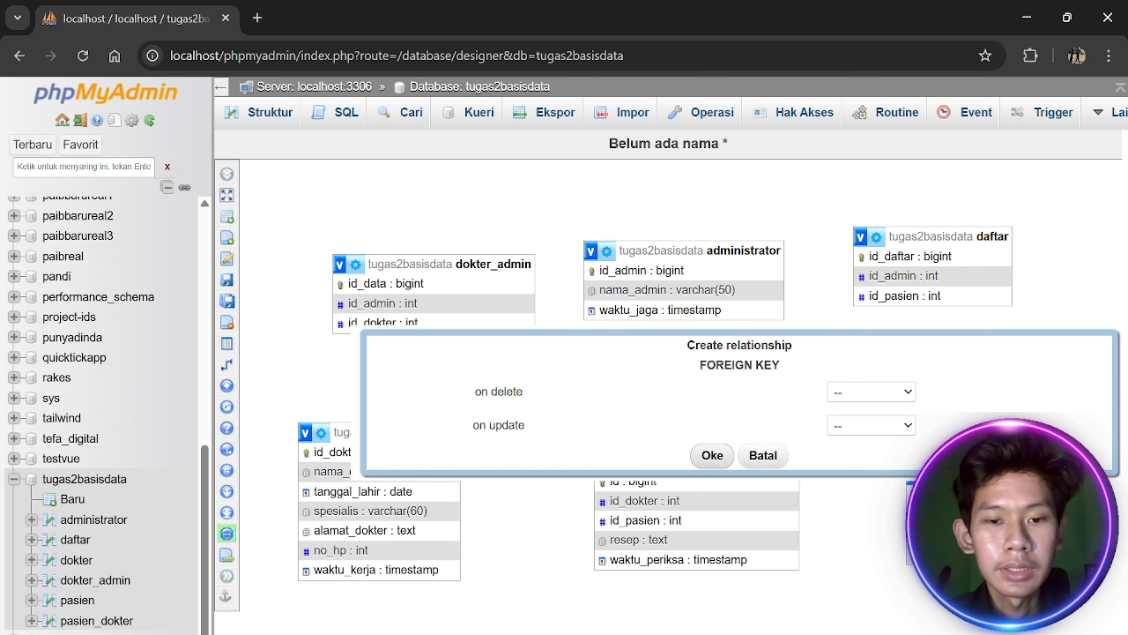
click(712, 455)
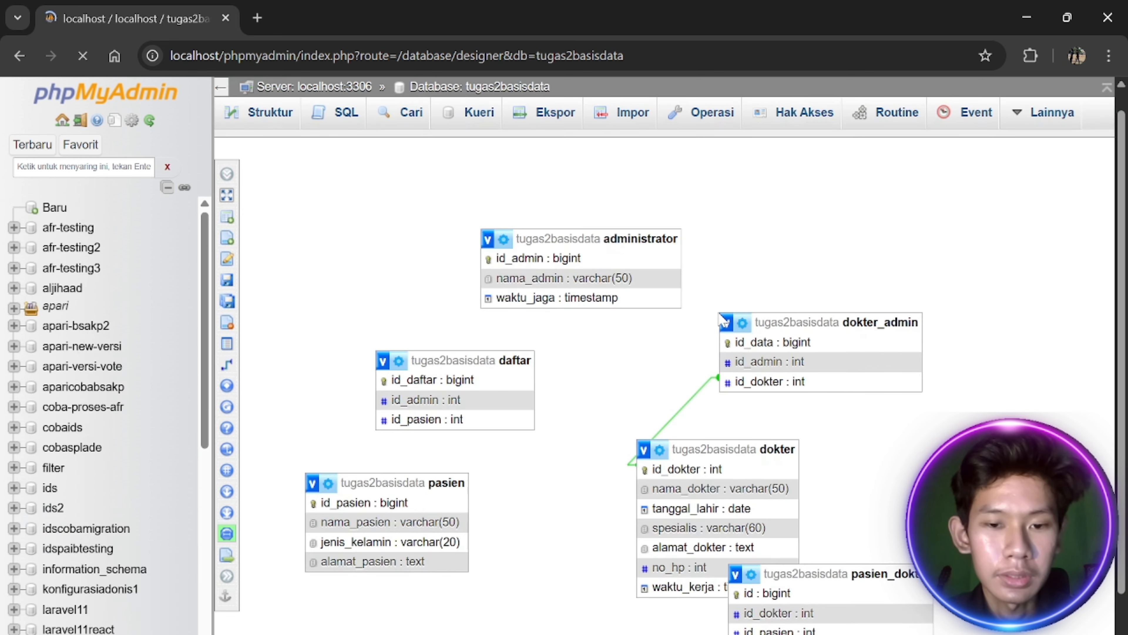
Place pasien_dokter below dokter, clear of pasien and shifted right, with dokter nudged right
scroll(854, 420, down, 1)
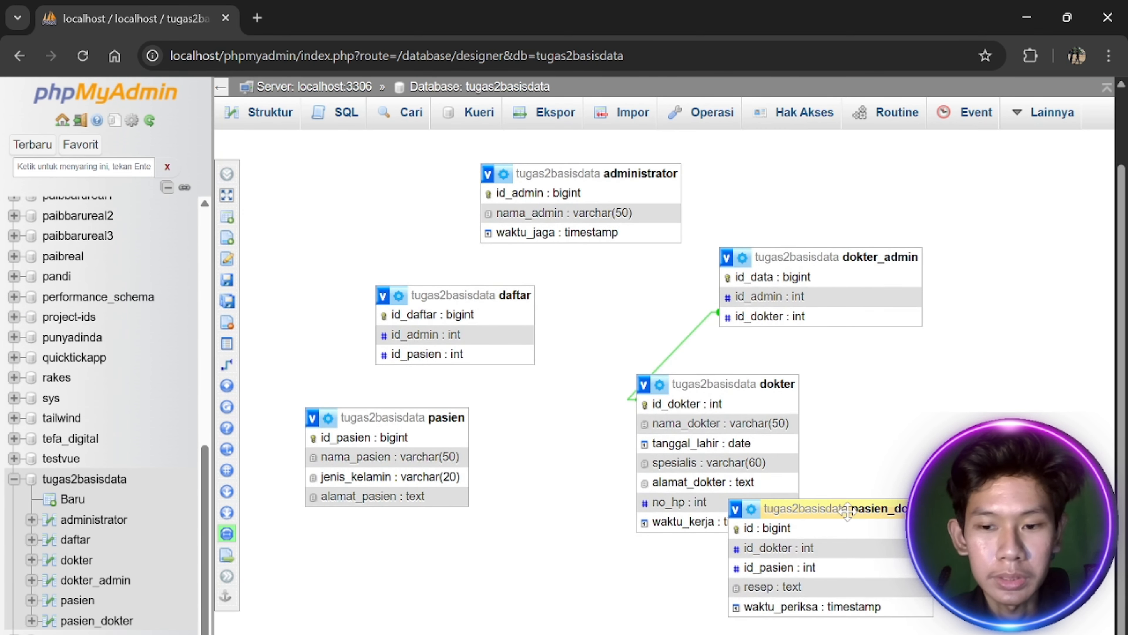
drag(843, 513, 676, 568)
scroll(857, 474, down, 2)
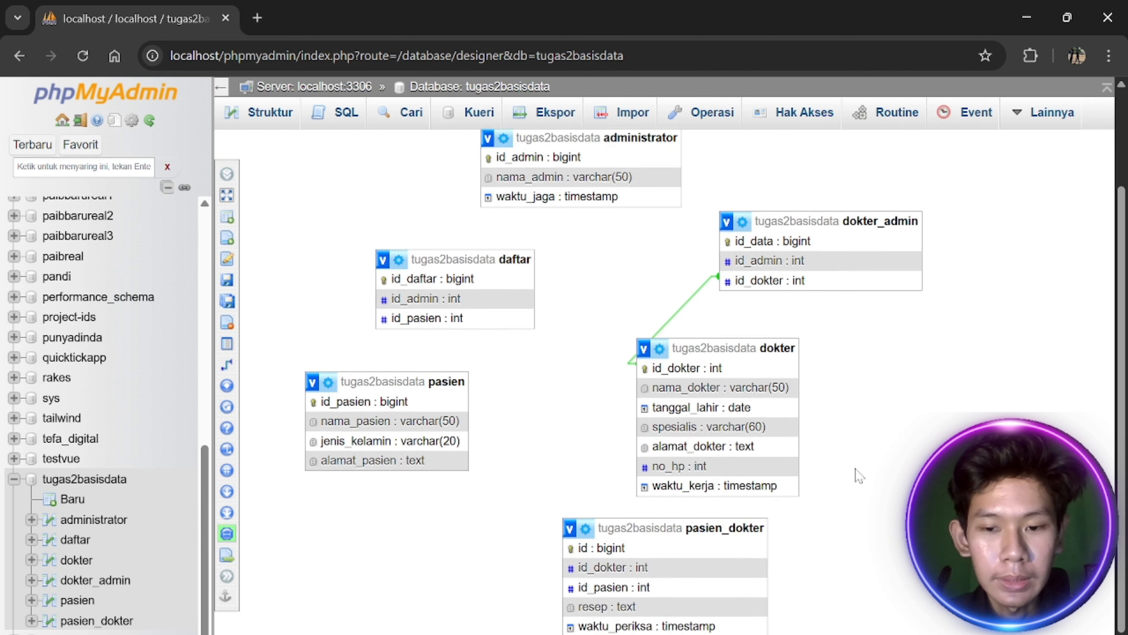
drag(743, 331, 882, 376)
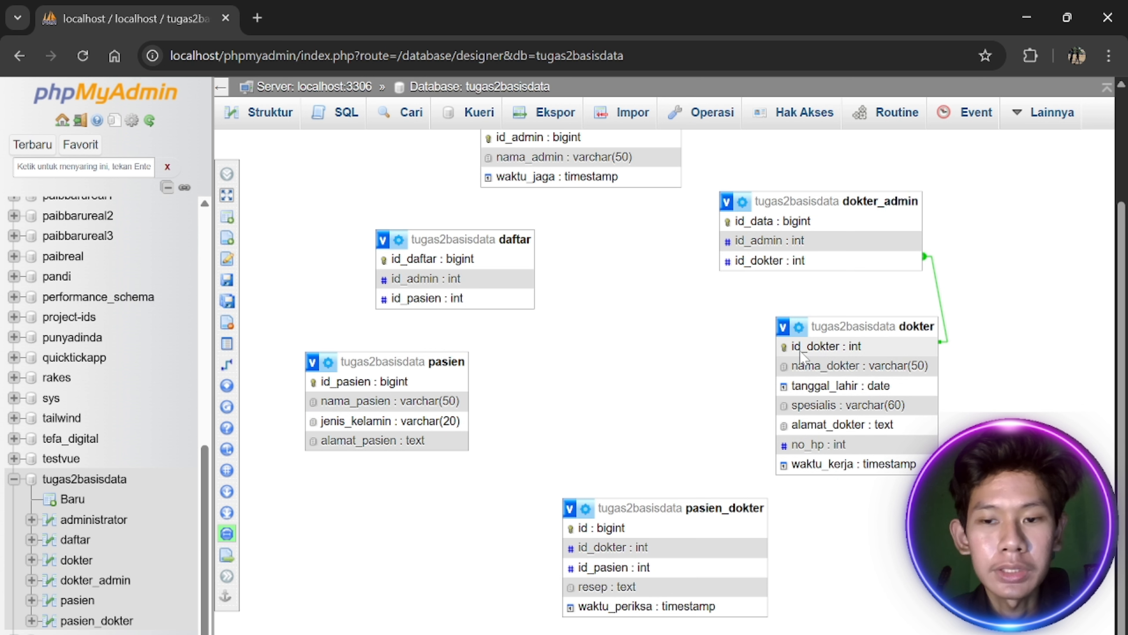
scroll(669, 298, up, 2)
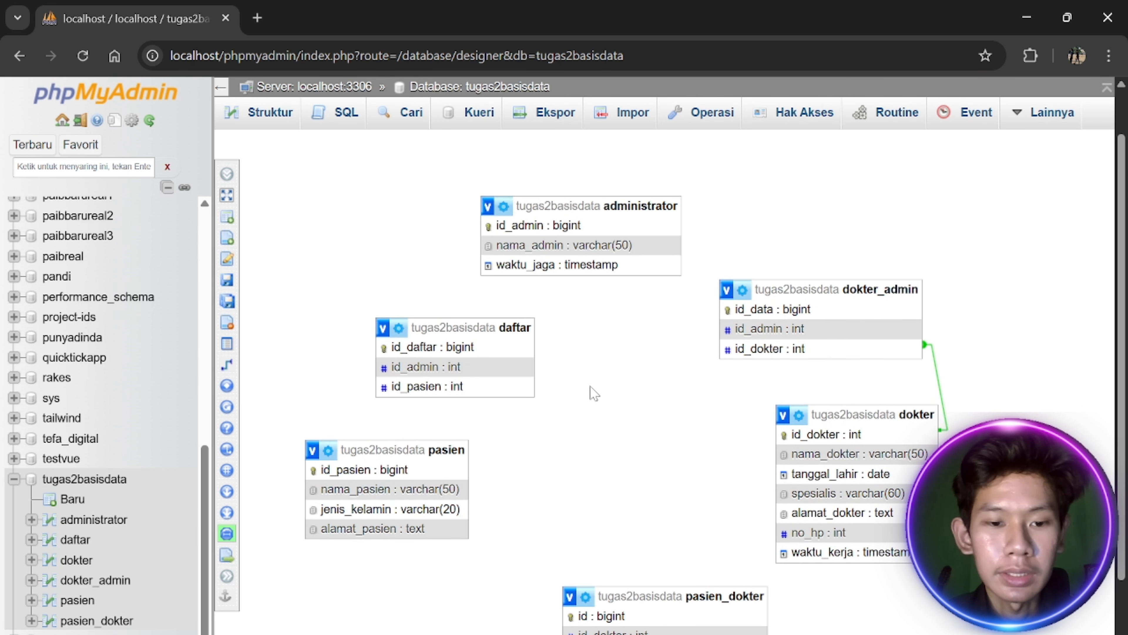
scroll(650, 448, down, 2)
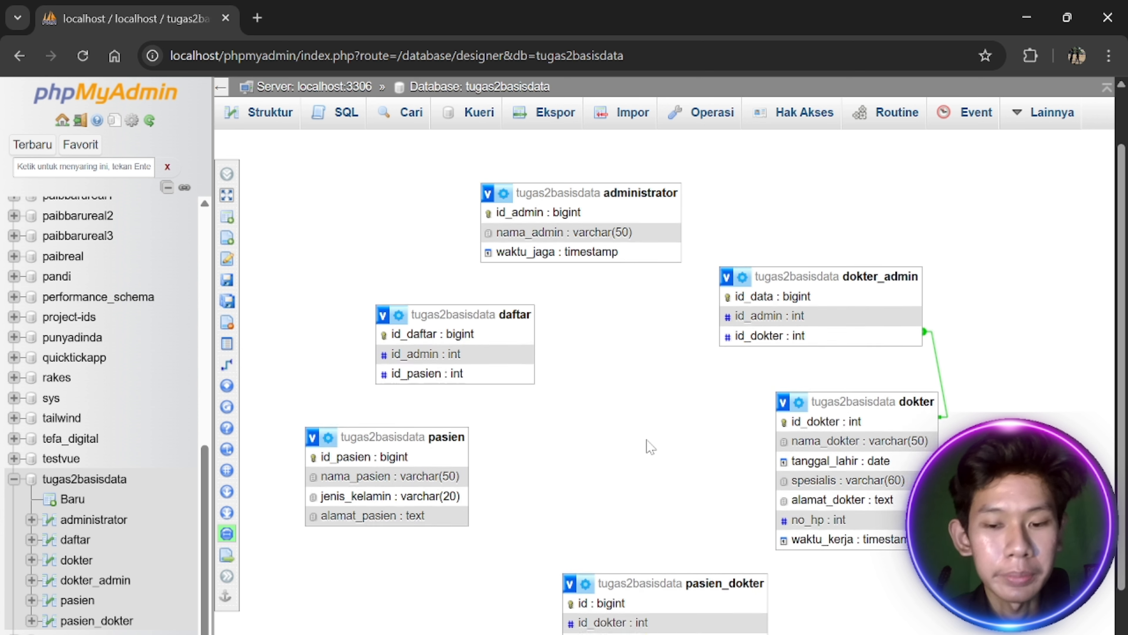
scroll(667, 493, up, 1)
scroll(656, 530, up, 1)
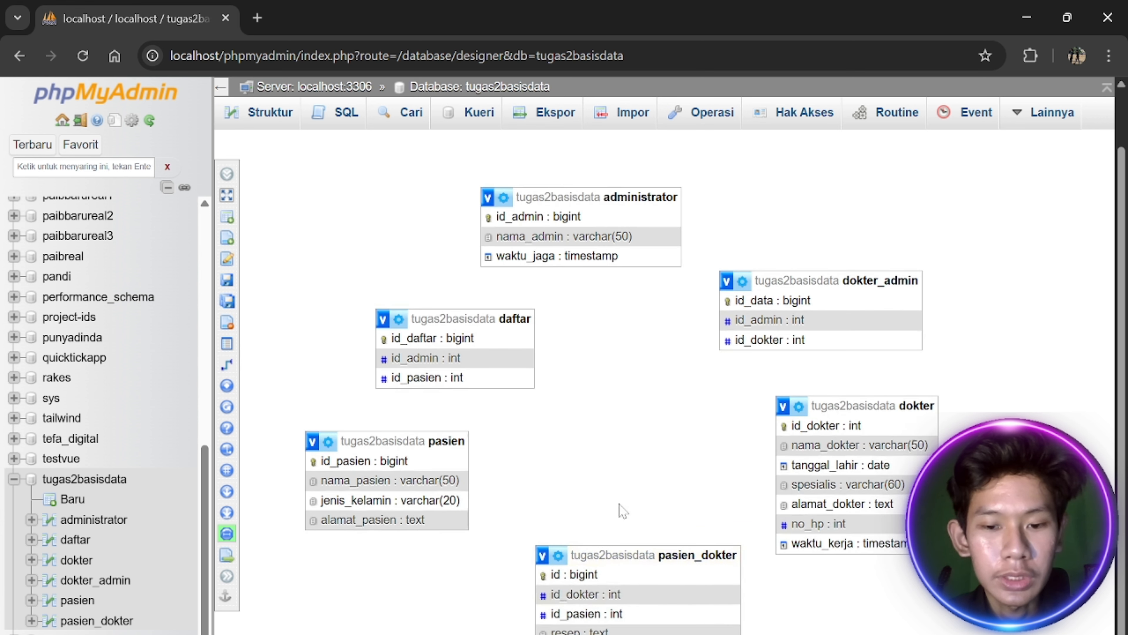
scroll(593, 440, up, 1)
drag(642, 618, 540, 584)
scroll(662, 486, down, 1)
scroll(688, 419, up, 1)
drag(617, 580, 589, 548)
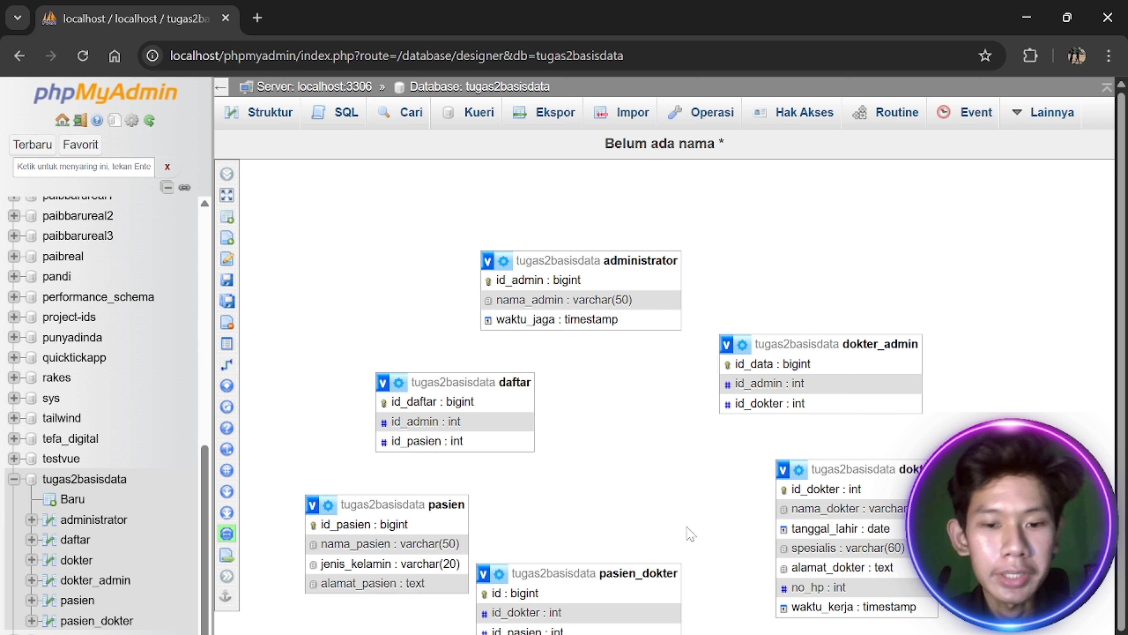
drag(586, 565, 644, 562)
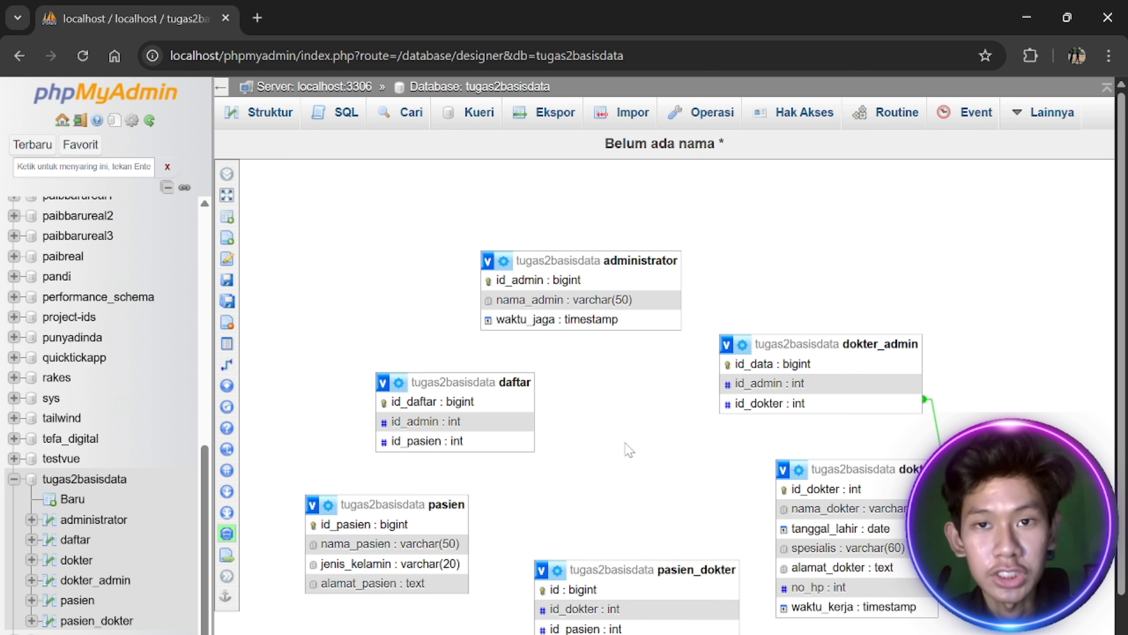
Link pasien_dokter.id_dokter to dokter.id_dokter, then reposition the pasien, administrator and daftar boxes
click(227, 363)
click(800, 489)
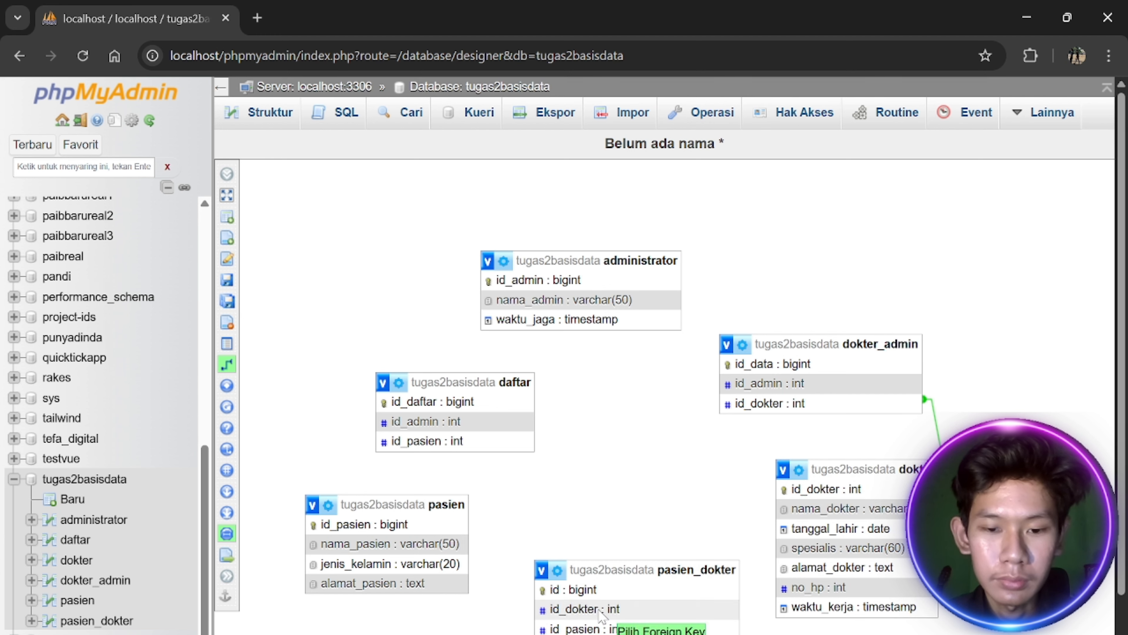
click(598, 610)
scroll(611, 478, down, 4)
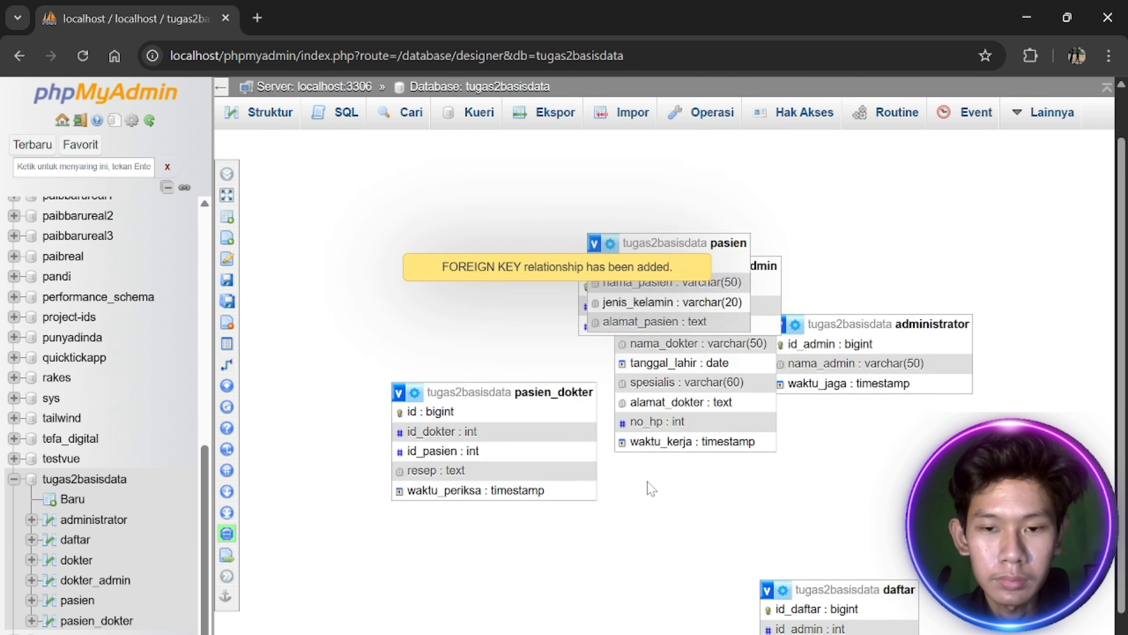
scroll(649, 483, down, 1)
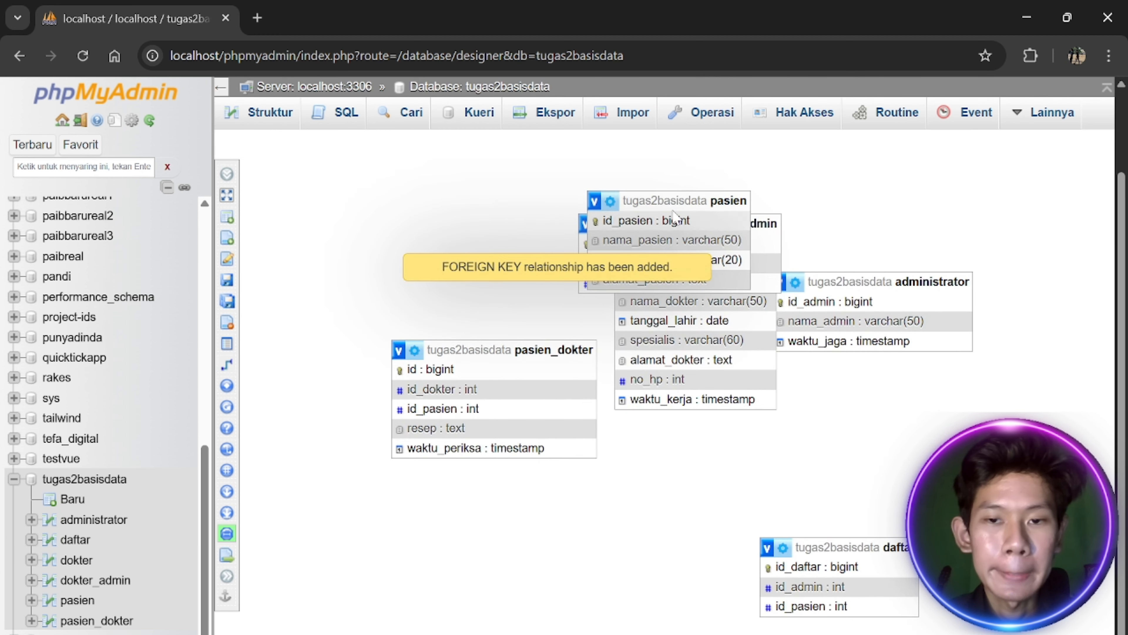
drag(675, 218, 592, 521)
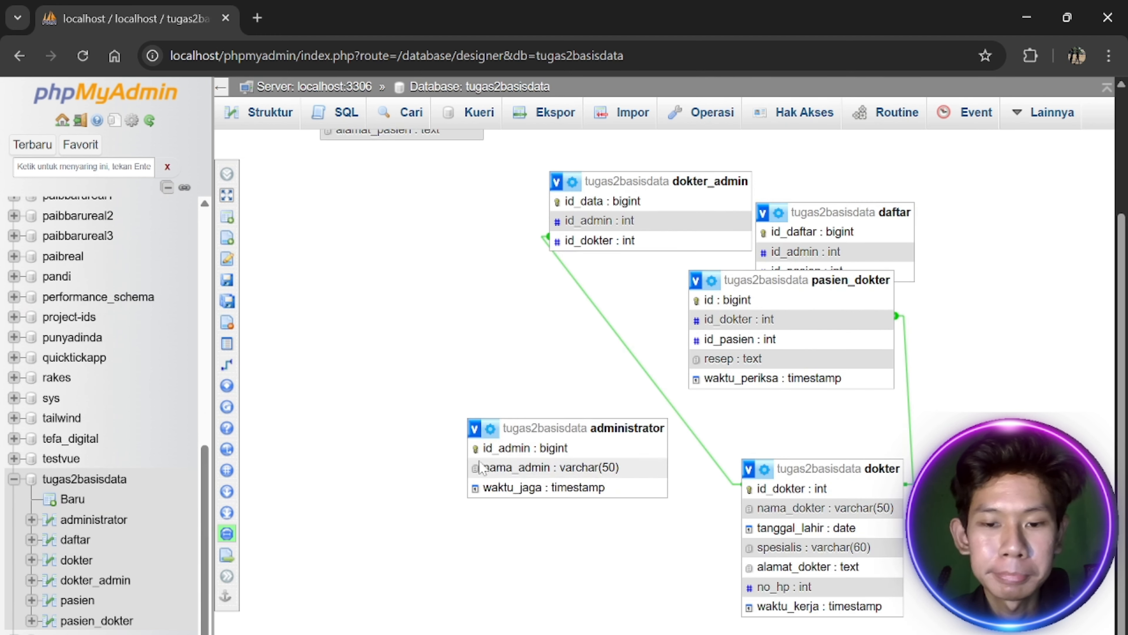
drag(600, 425, 522, 463)
drag(913, 205, 1009, 208)
scroll(996, 314, up, 3)
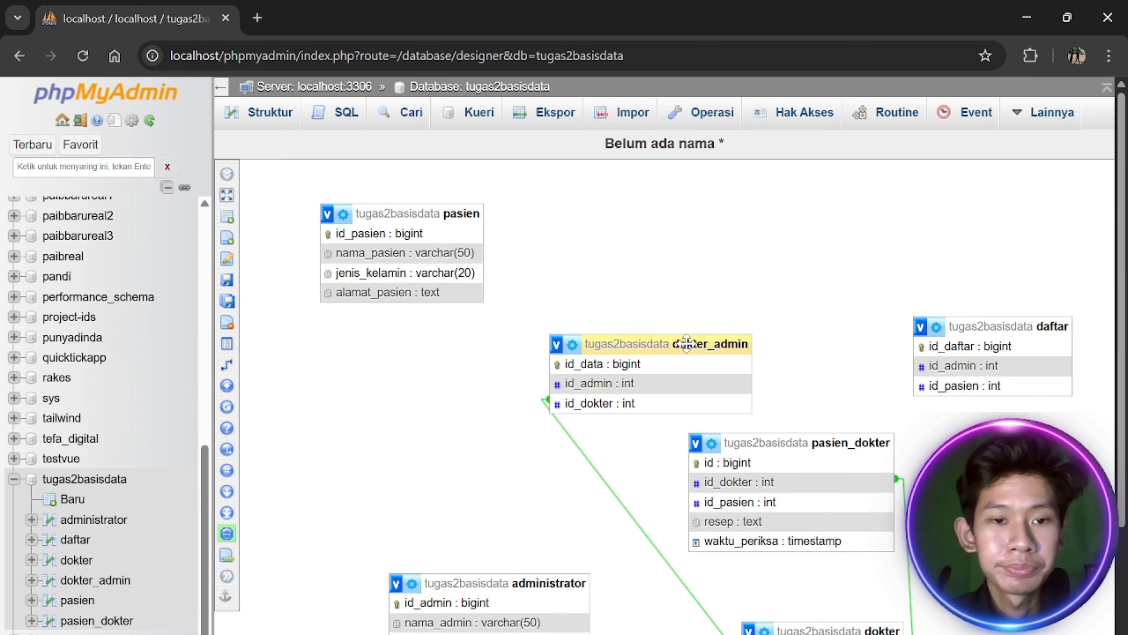
Try twice to link daftar.id_pasien to pasien.id_pasien, which fails with a missing-index error
click(249, 363)
click(378, 233)
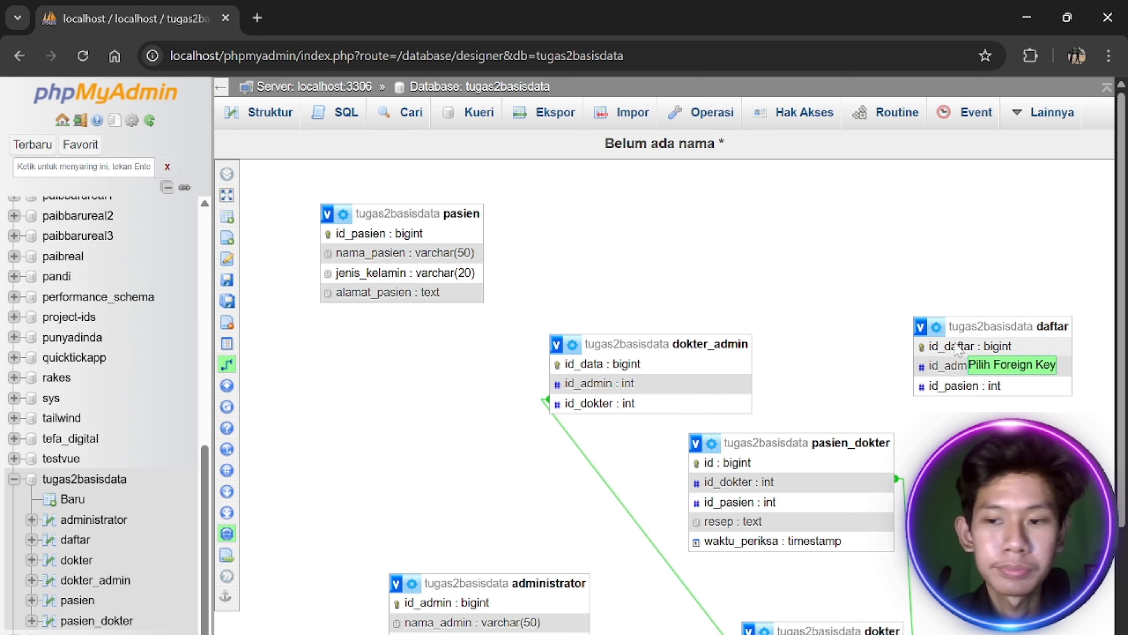
click(936, 385)
click(1014, 426)
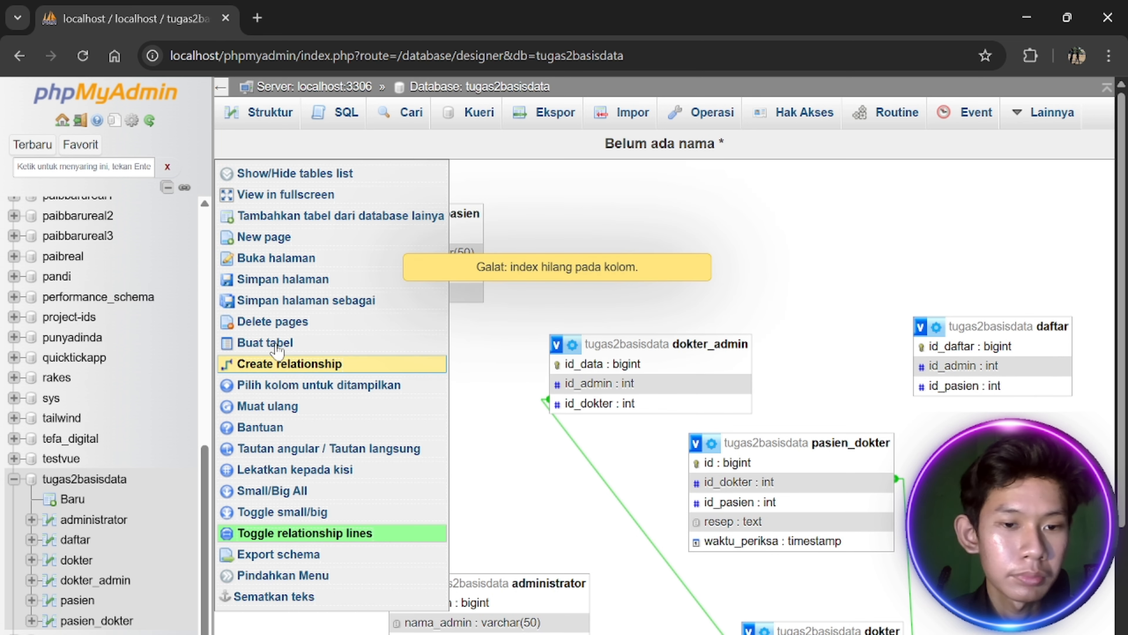
click(248, 363)
click(422, 241)
click(980, 384)
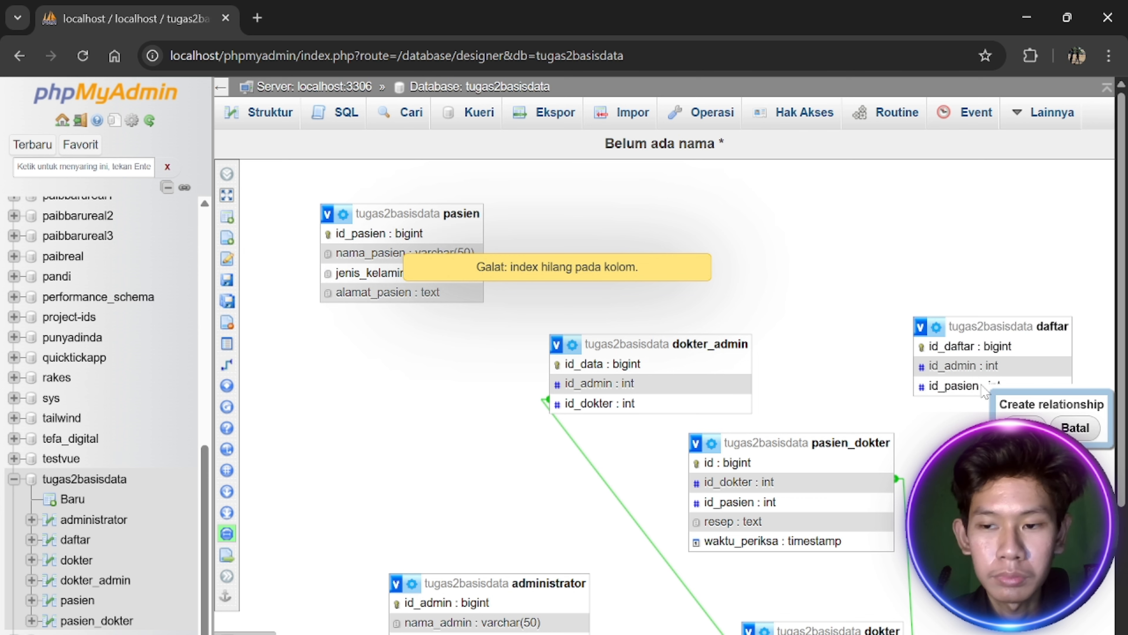
click(1048, 427)
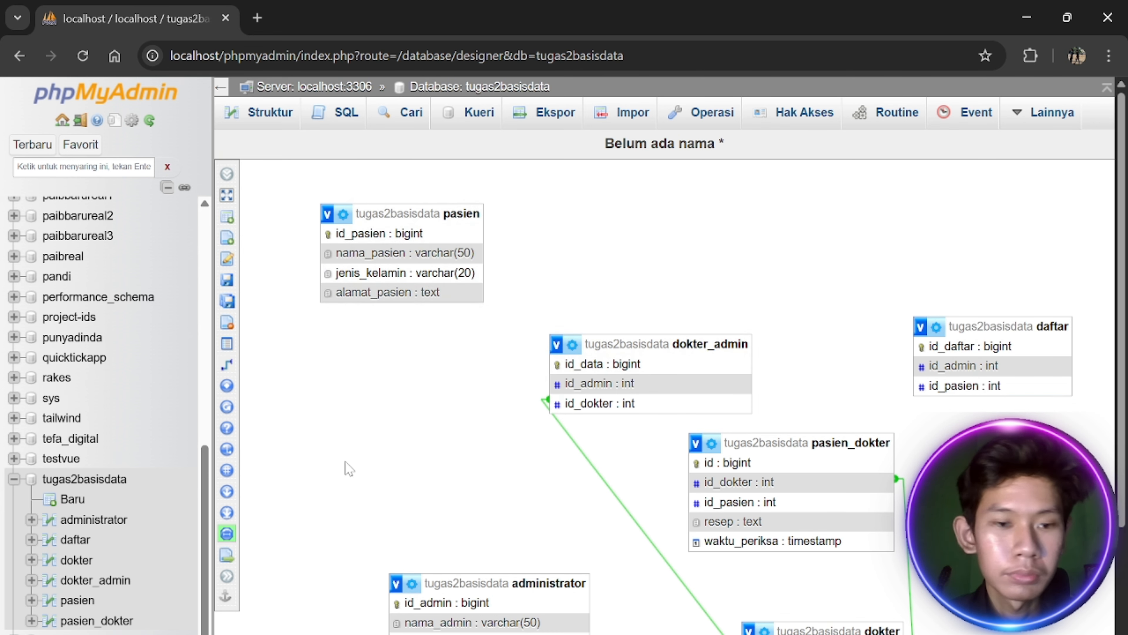
scroll(345, 466, down, 3)
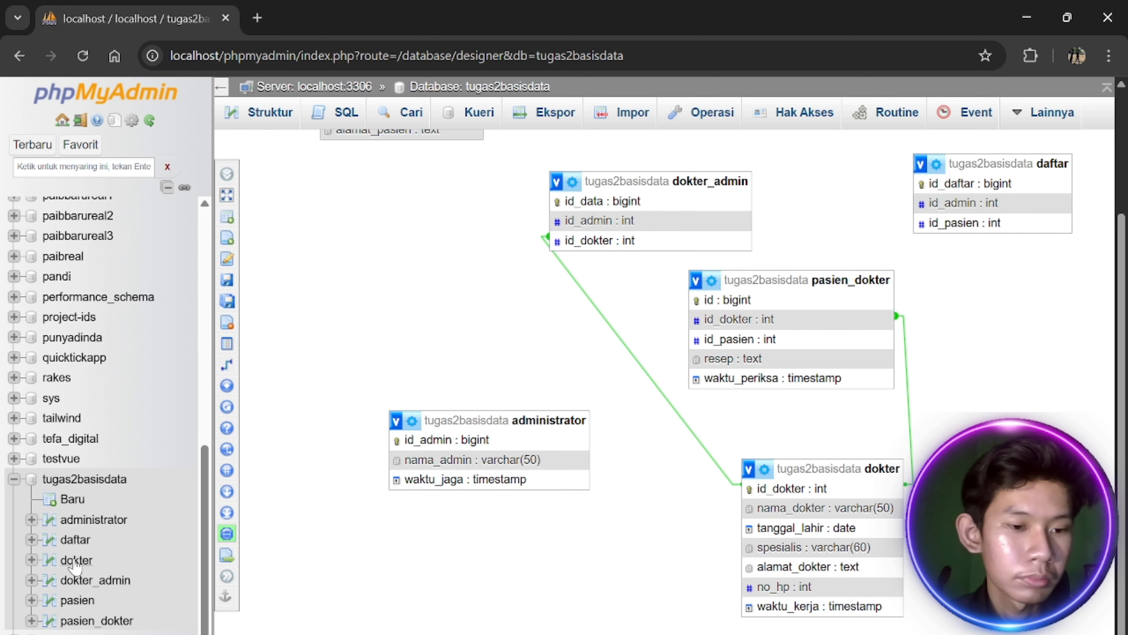
Add an index on the id_admin column of the daftar table
click(73, 540)
click(350, 113)
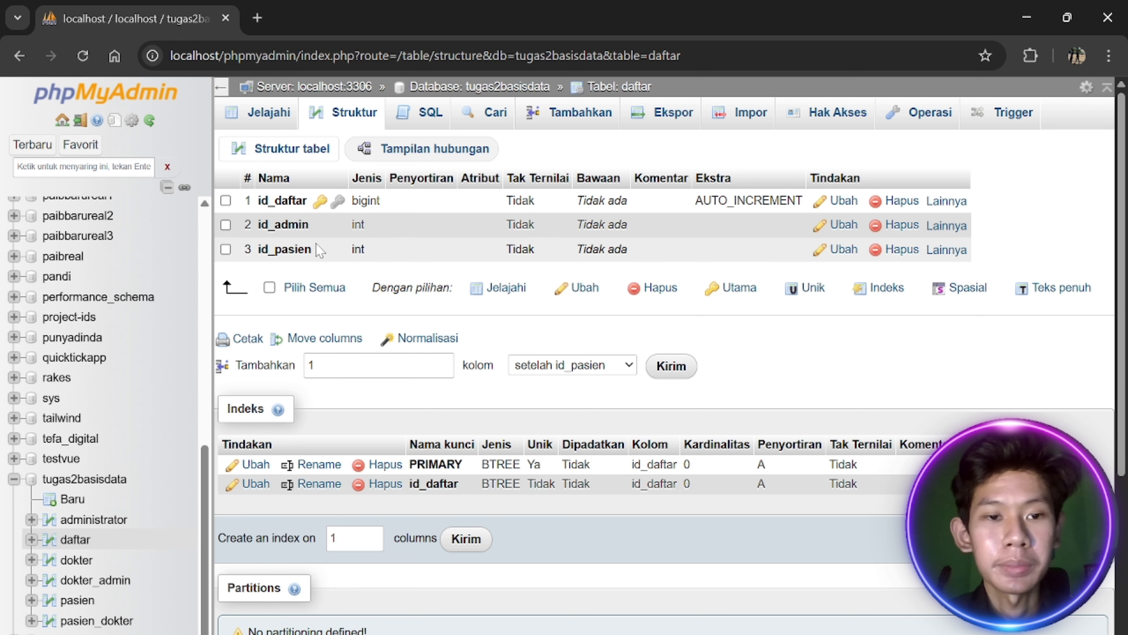
click(947, 225)
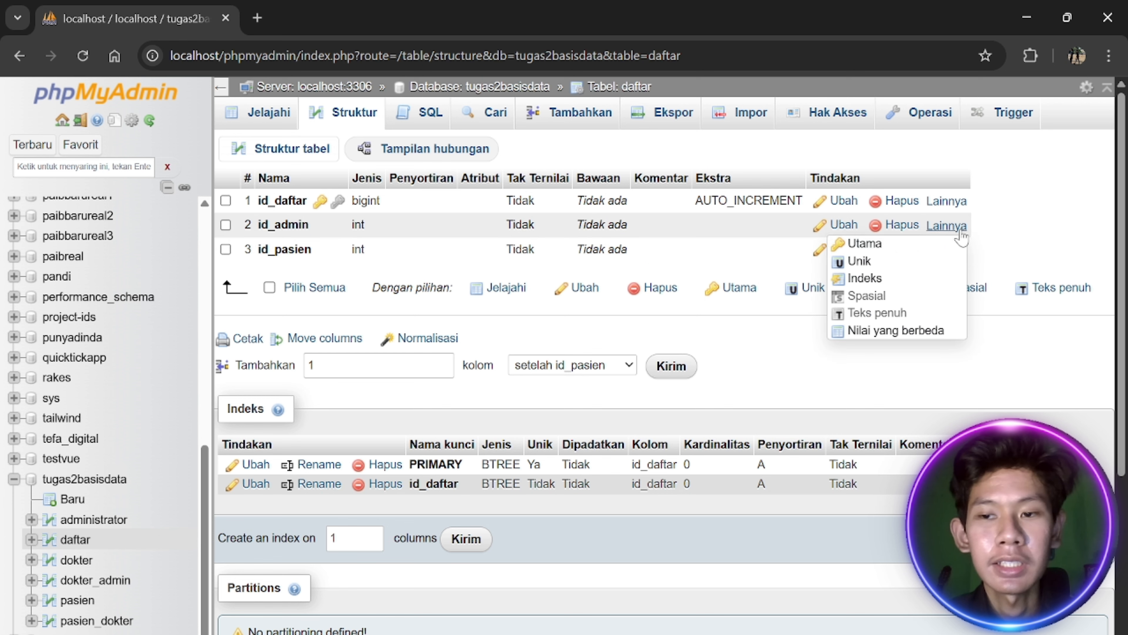
click(929, 278)
click(591, 421)
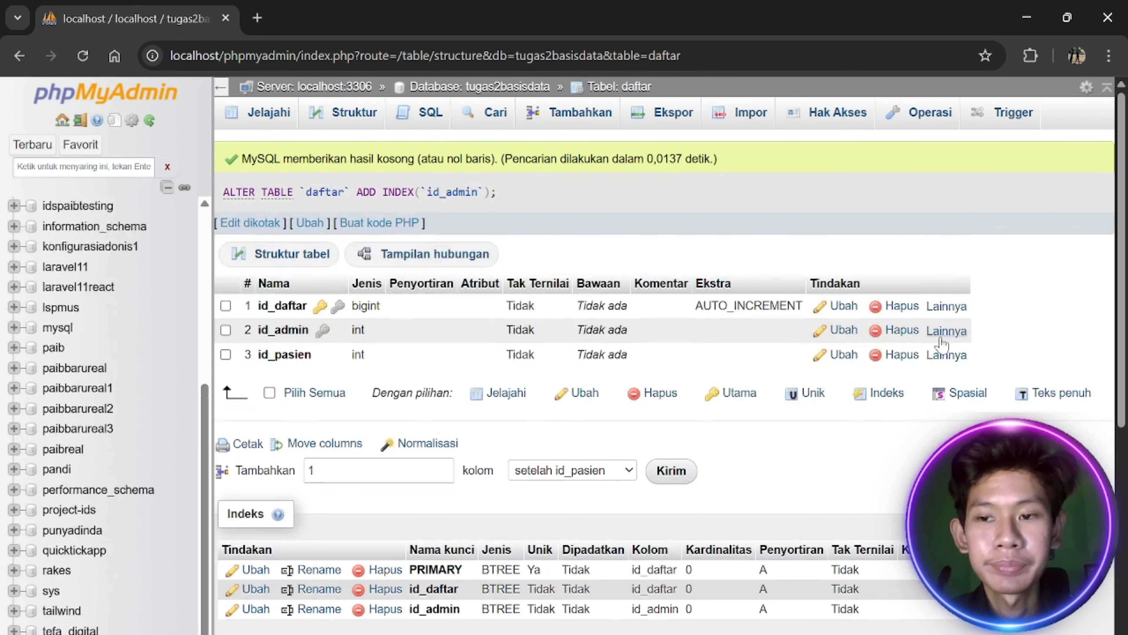
click(944, 355)
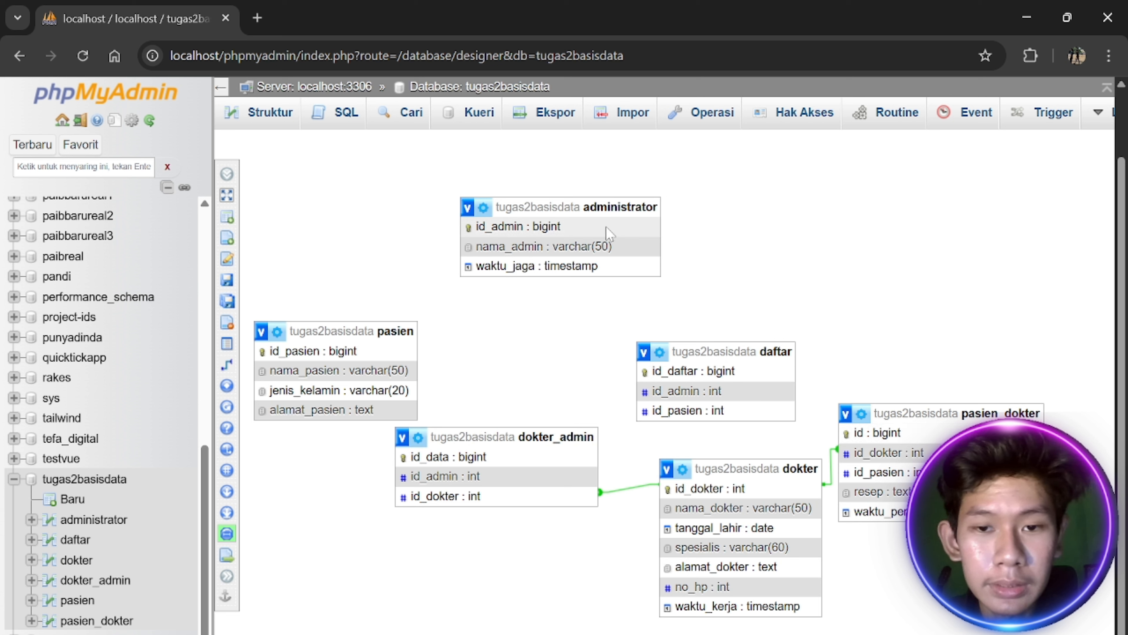
Try linking daftar.id_admin to administrator.id_admin and dismiss the incompatible-type error
click(275, 364)
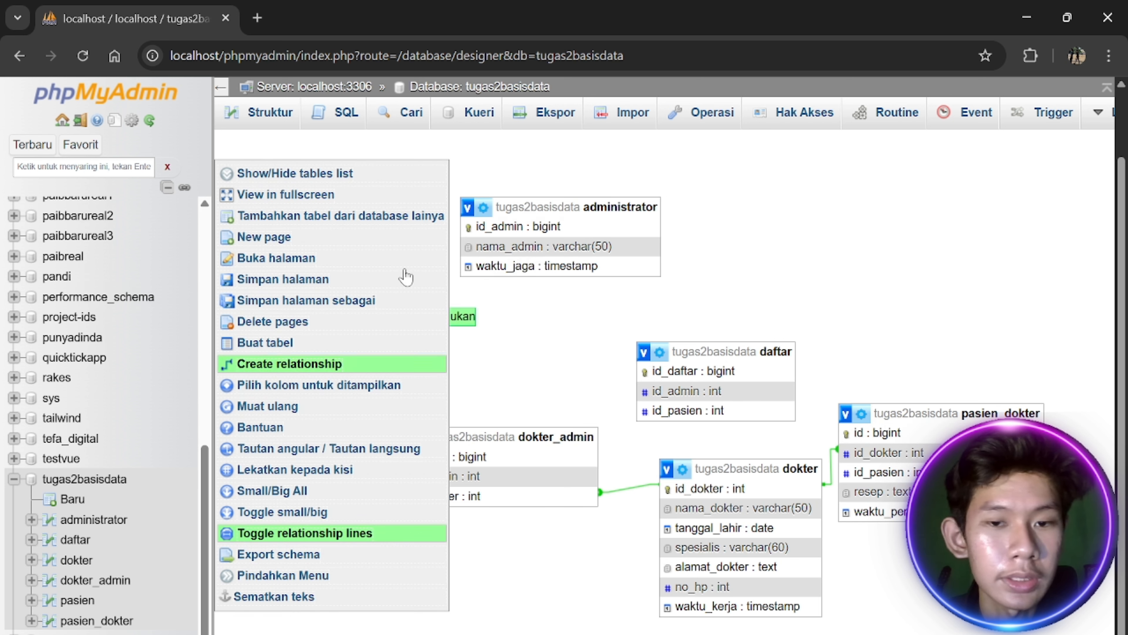
click(677, 394)
click(867, 522)
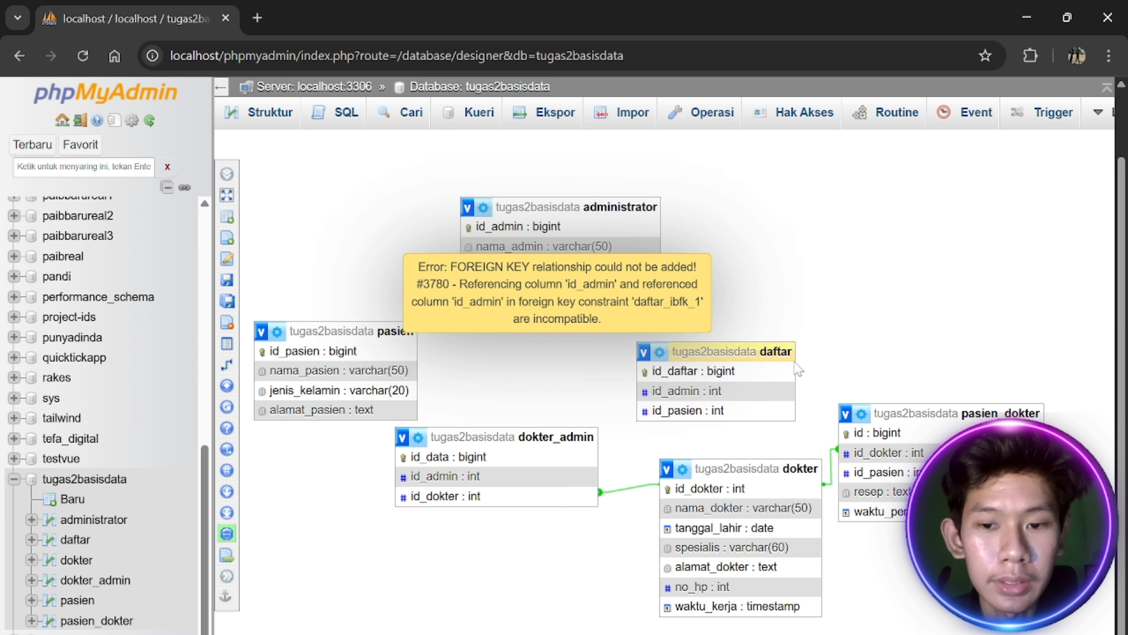
click(612, 277)
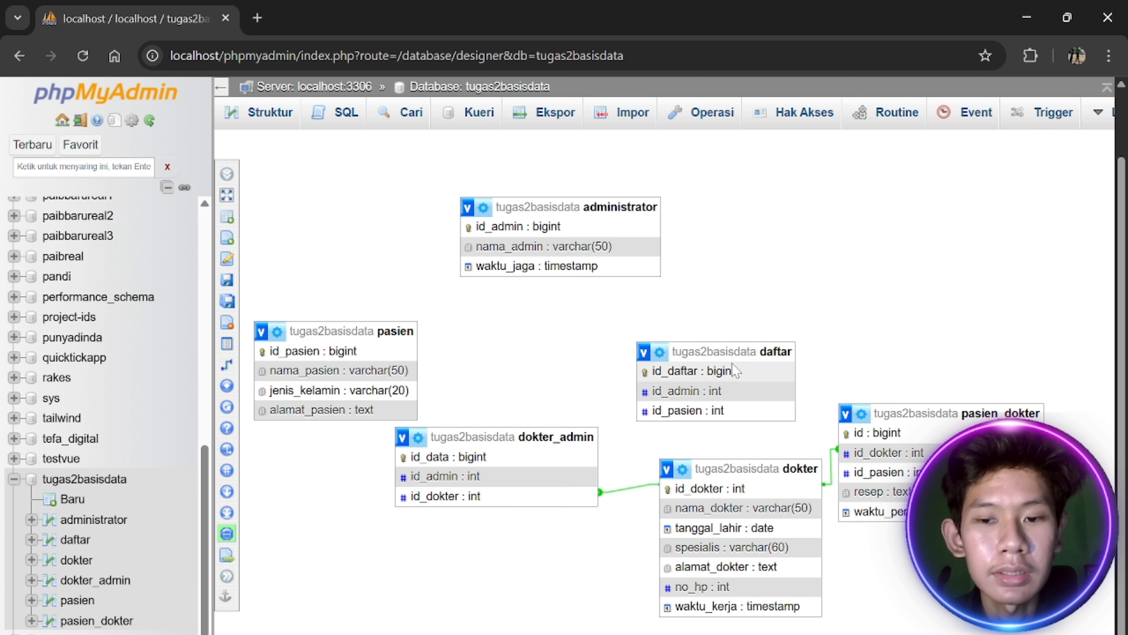
Move the daftar box slightly higher on the canvas
scroll(768, 334, up, 1)
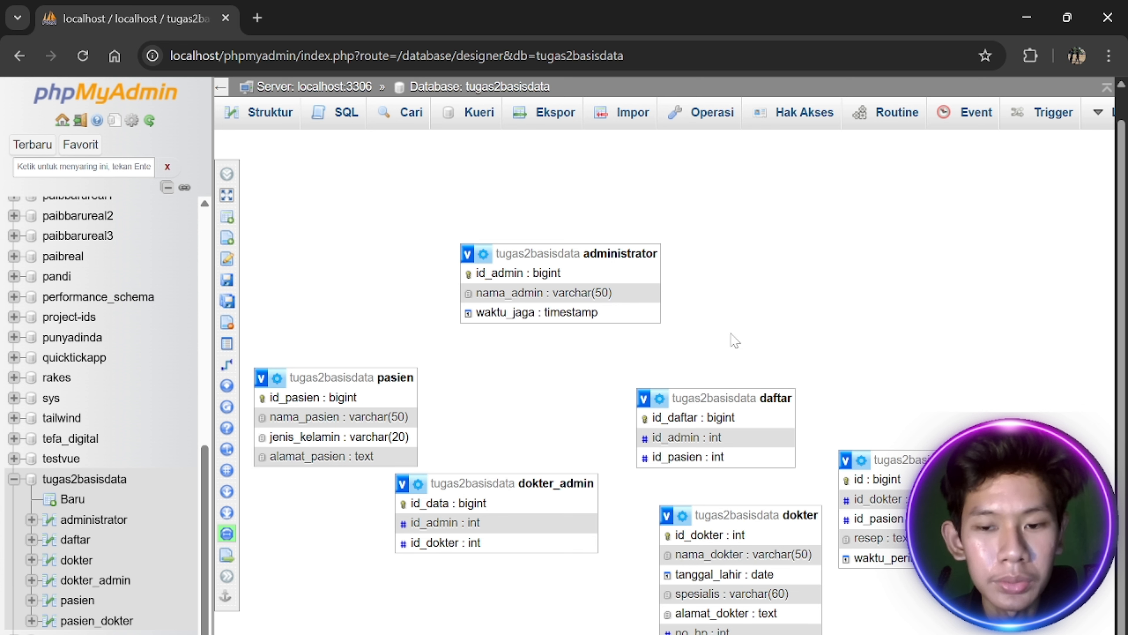
drag(746, 397, 744, 369)
scroll(744, 370, down, 1)
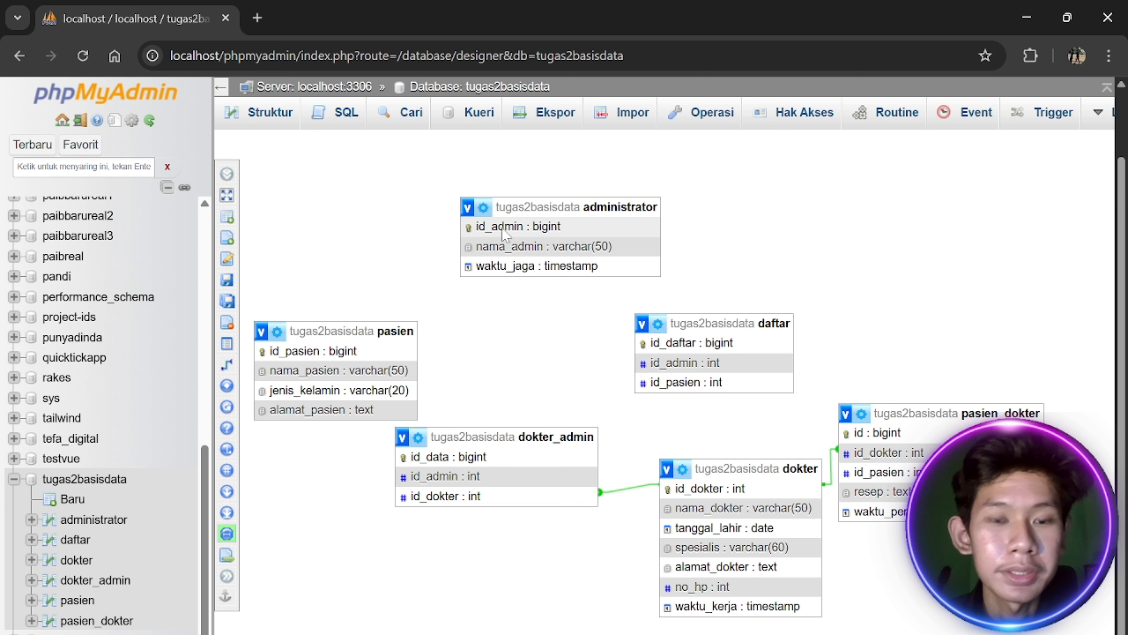
Change administrator.id_admin from BIGINT to INT and save
click(94, 519)
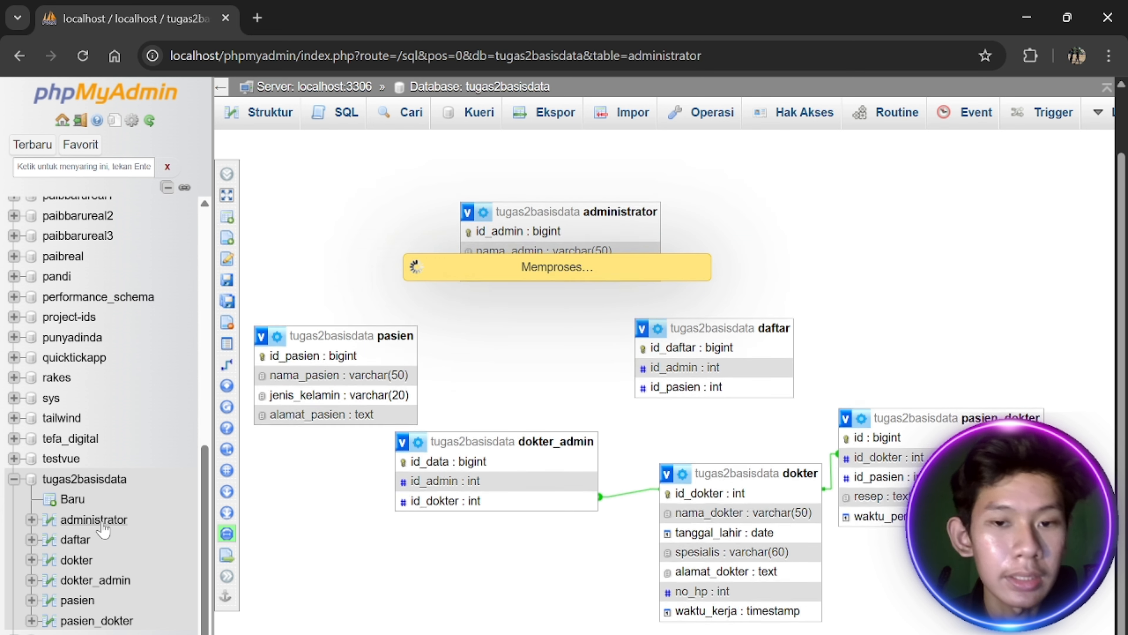
click(338, 129)
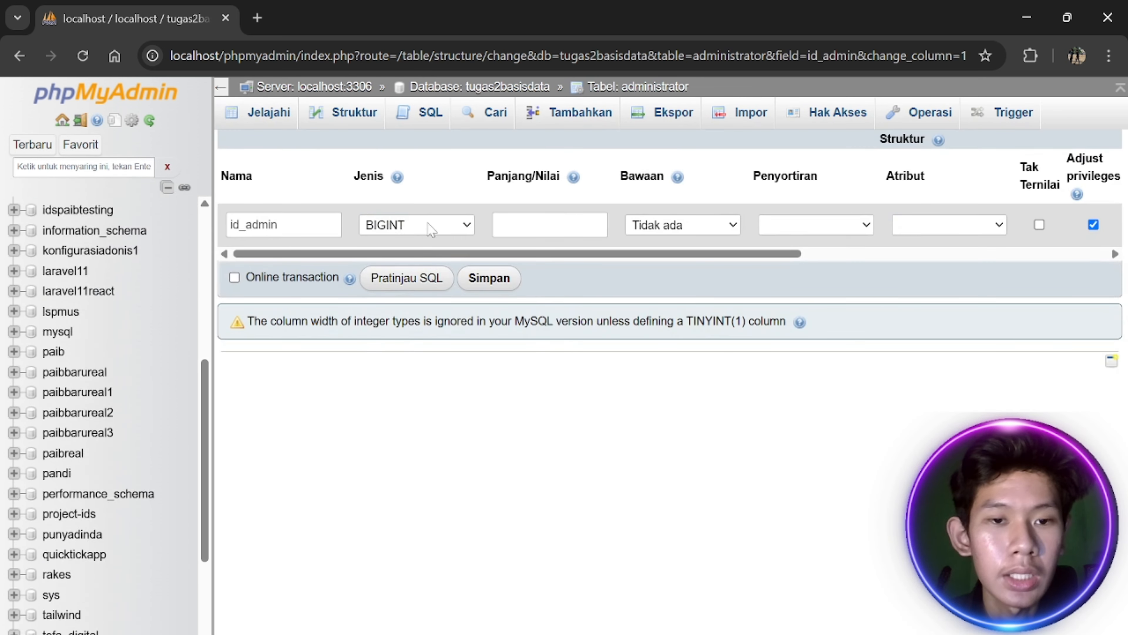
click(433, 224)
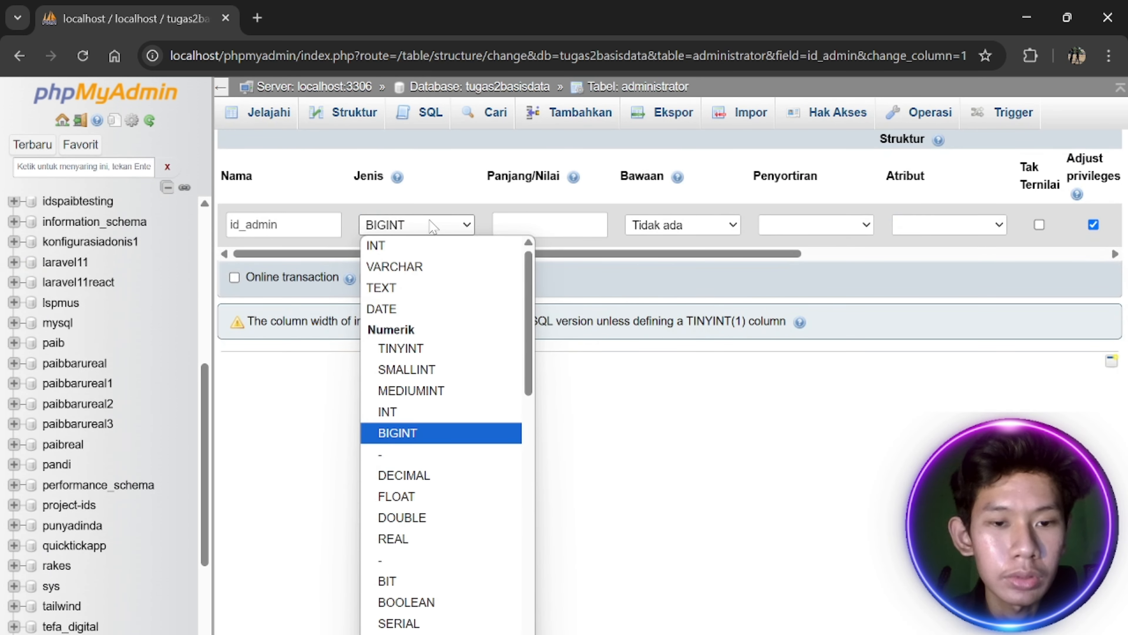
key(i)
key(Return)
click(501, 284)
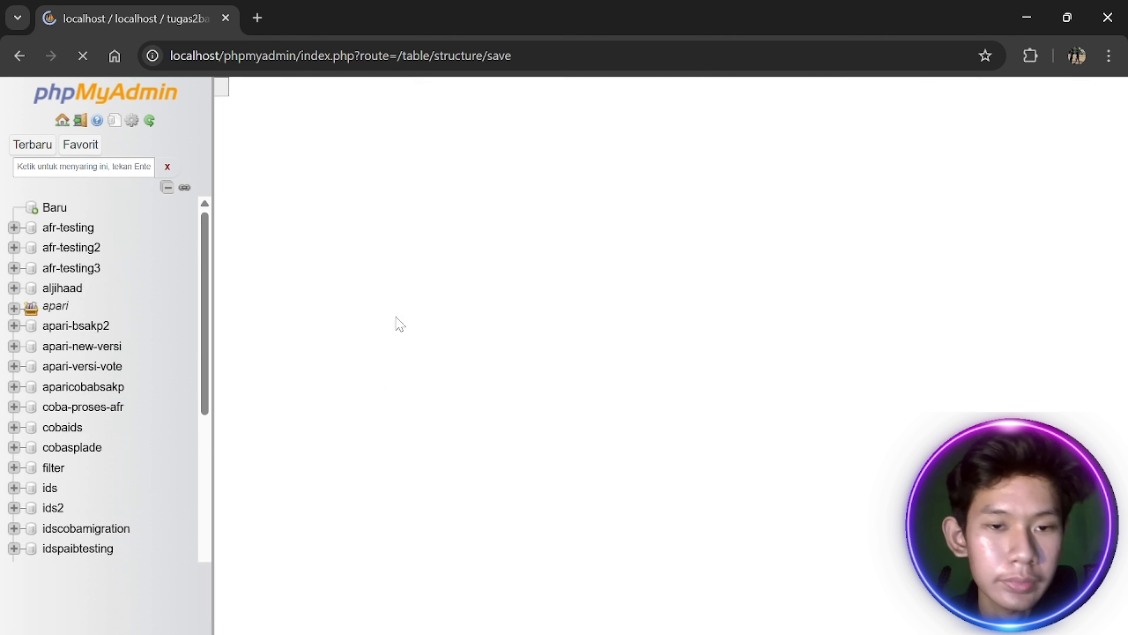
scroll(118, 446, down, 12)
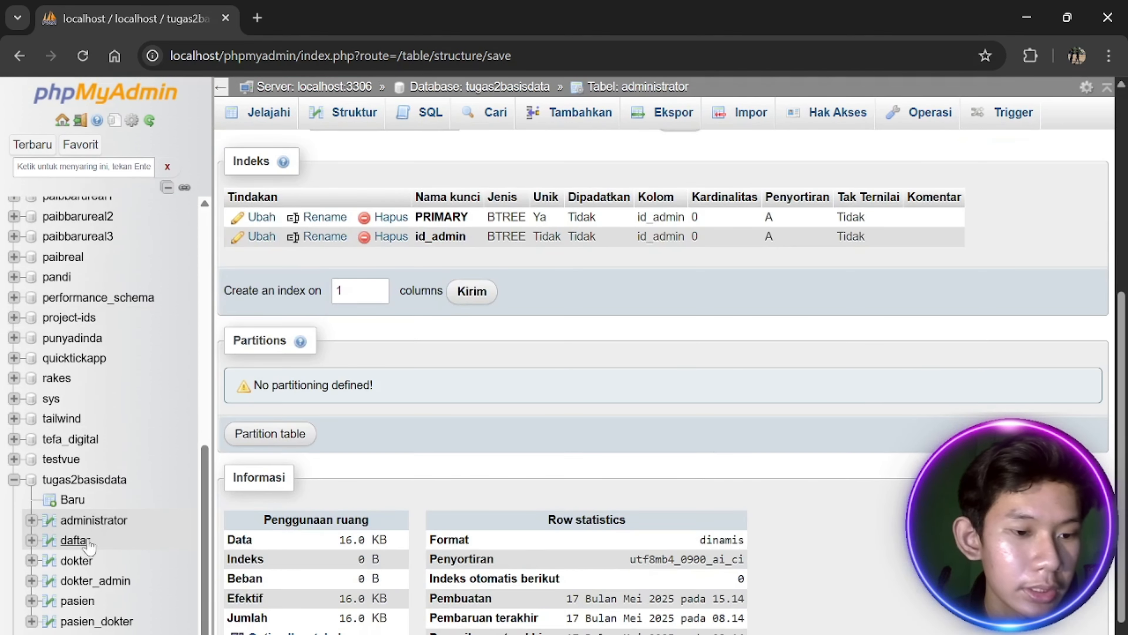
Change daftar.id_daftar to INT, save, and open the empty pasien table
click(75, 540)
click(351, 113)
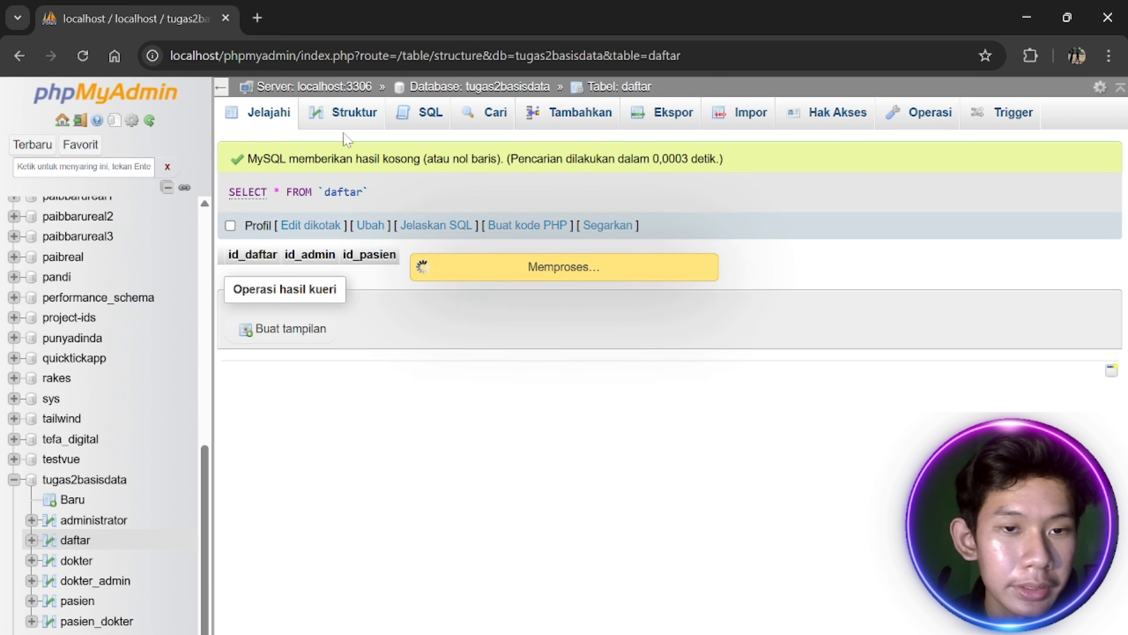
click(846, 200)
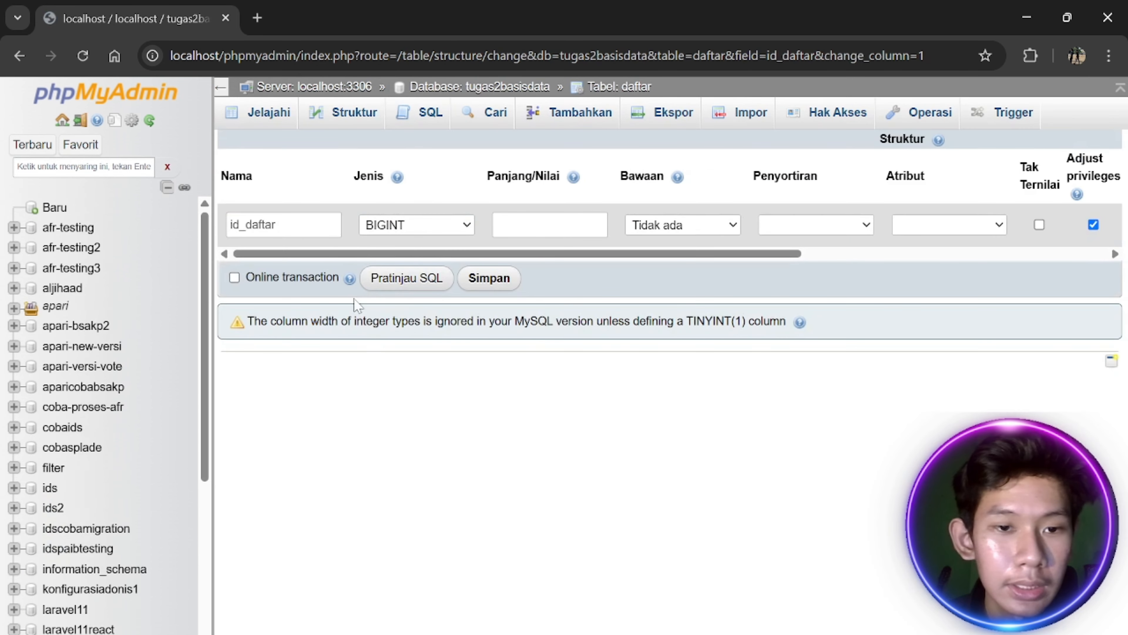
click(417, 224)
click(378, 244)
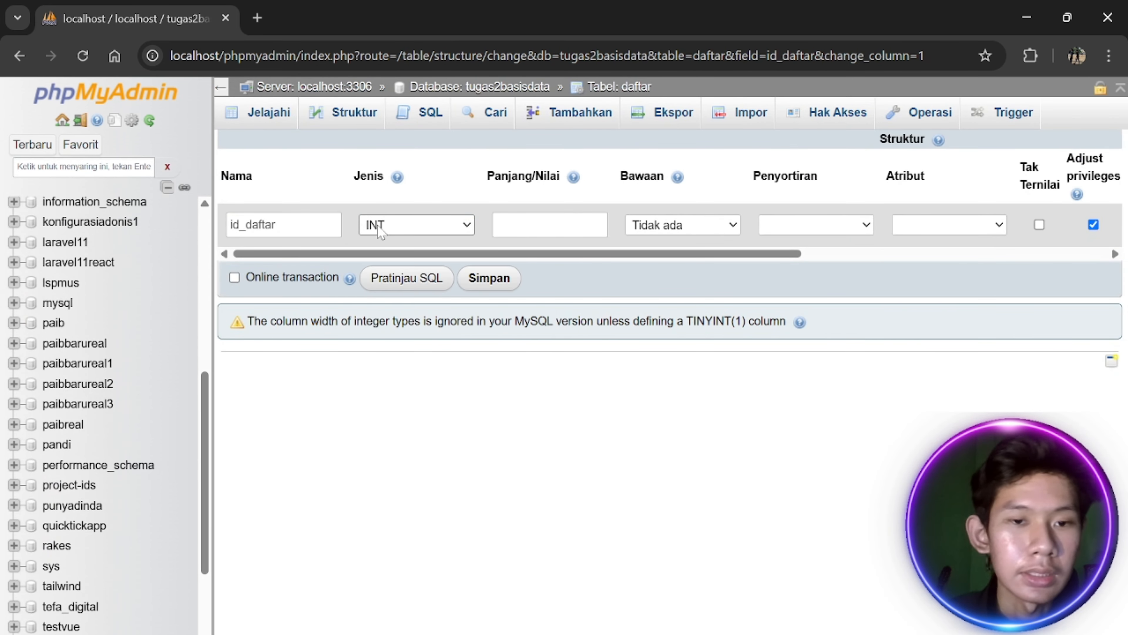
click(489, 278)
scroll(36, 604, down, 3)
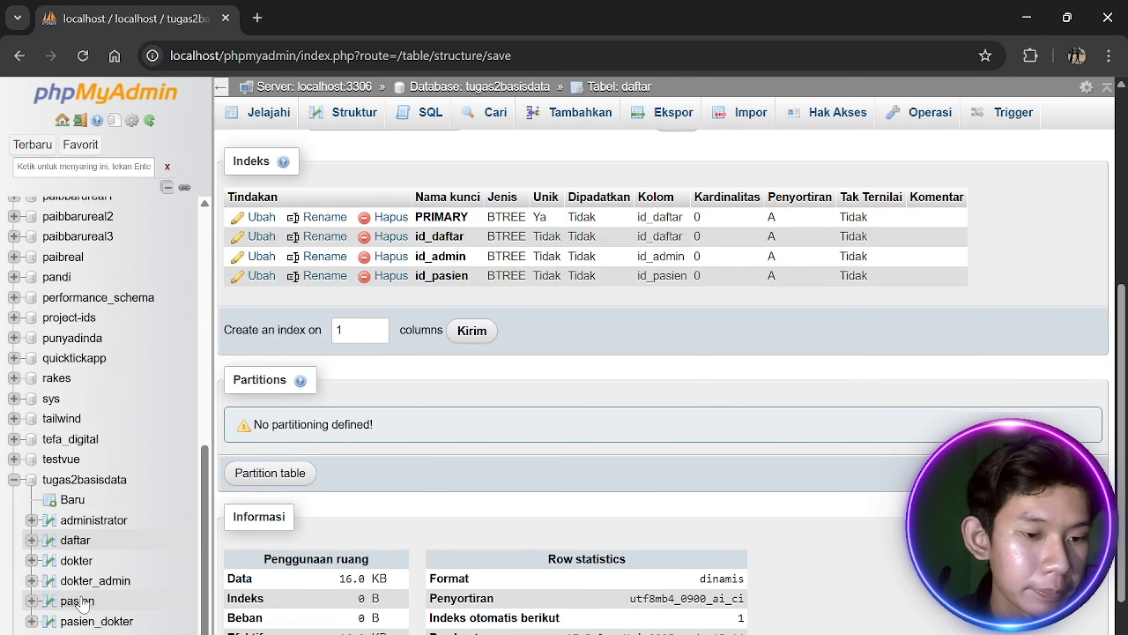
click(80, 601)
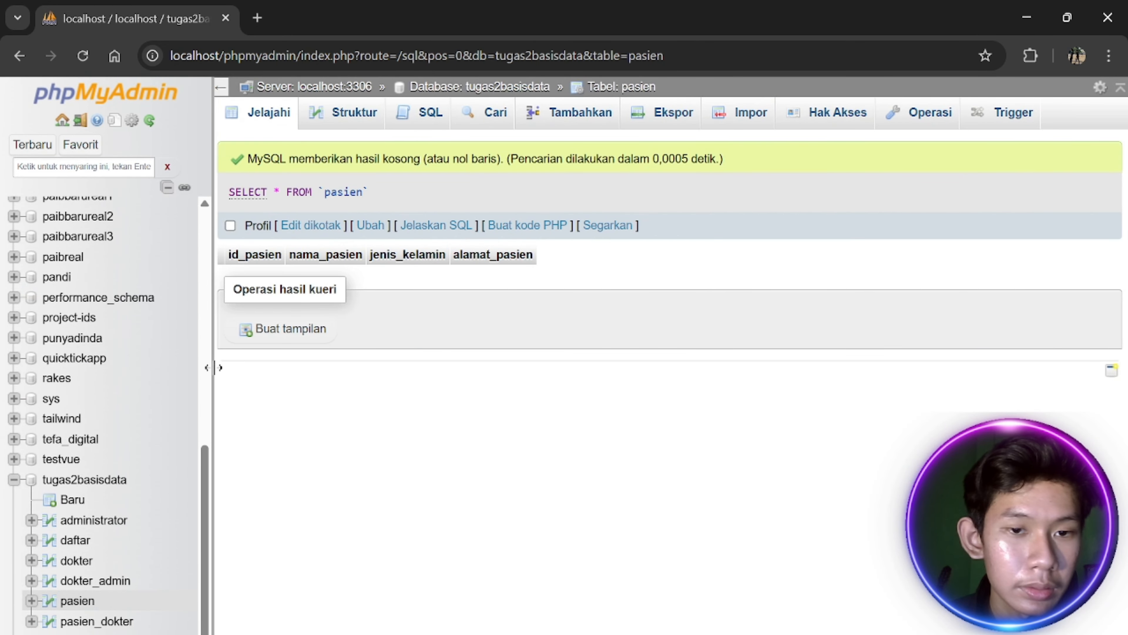
Change the pasien.id_pasien column type from bigint to INT and save it
click(349, 111)
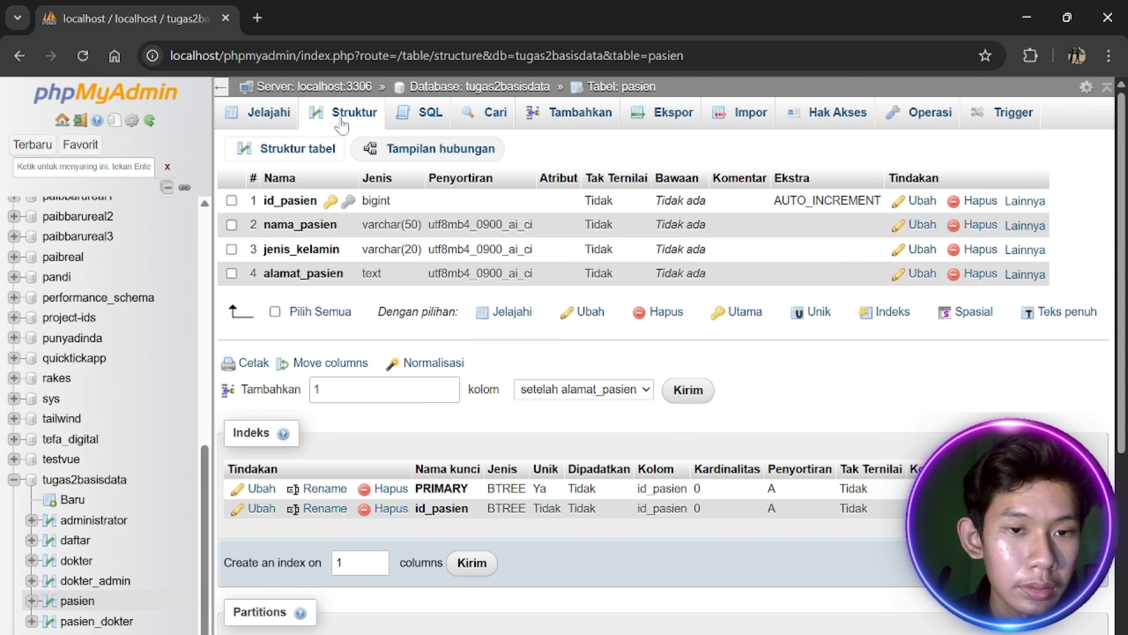
click(921, 201)
click(433, 226)
key(i)
key(Return)
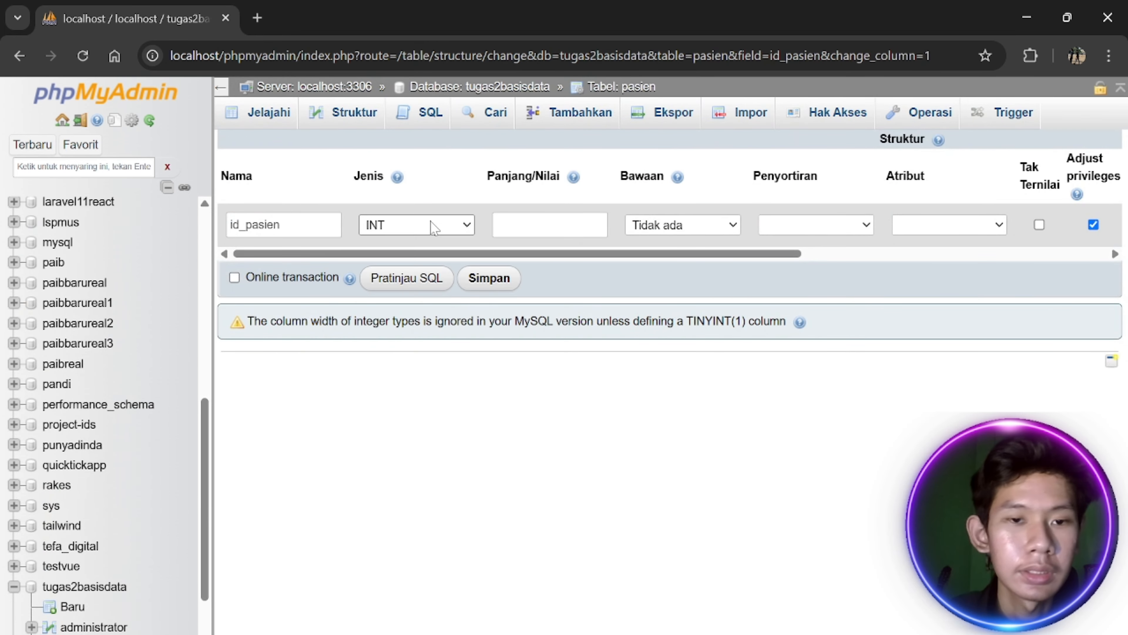
click(502, 280)
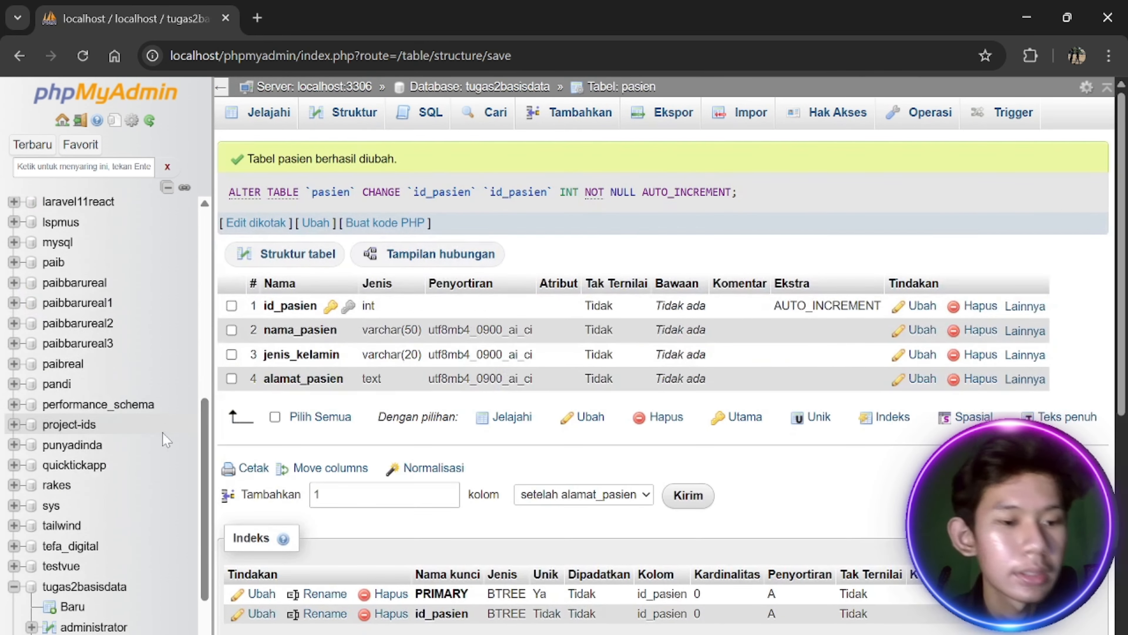
Review the column structures of the dokter, daftar and pasien tables
click(87, 561)
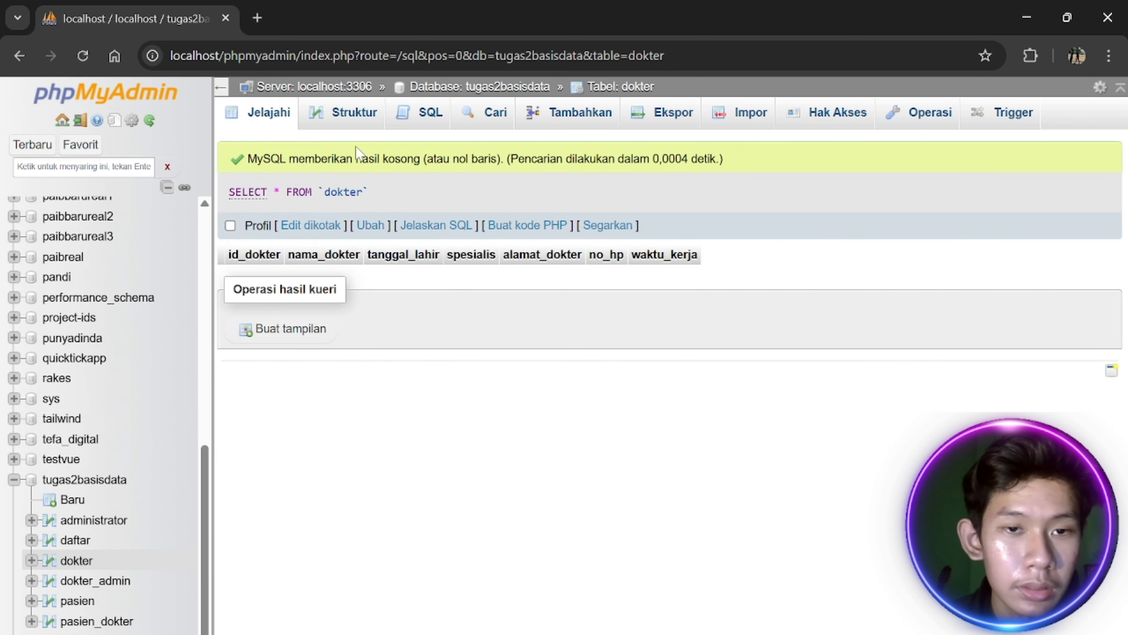
click(351, 112)
scroll(254, 216, down, 5)
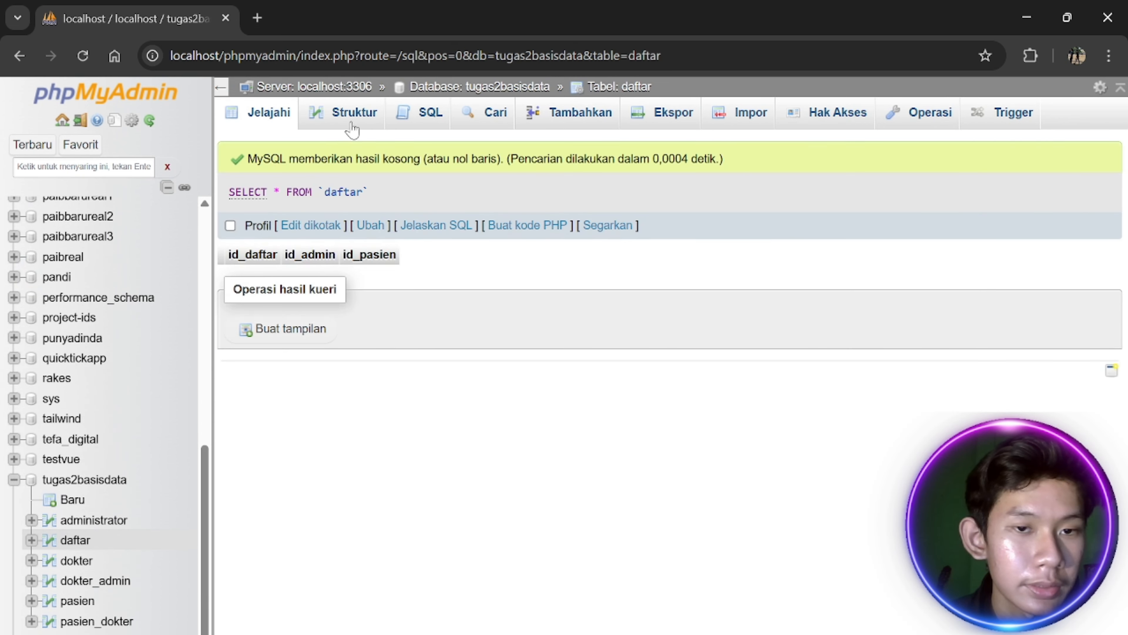
click(350, 112)
scroll(355, 311, down, 5)
click(98, 599)
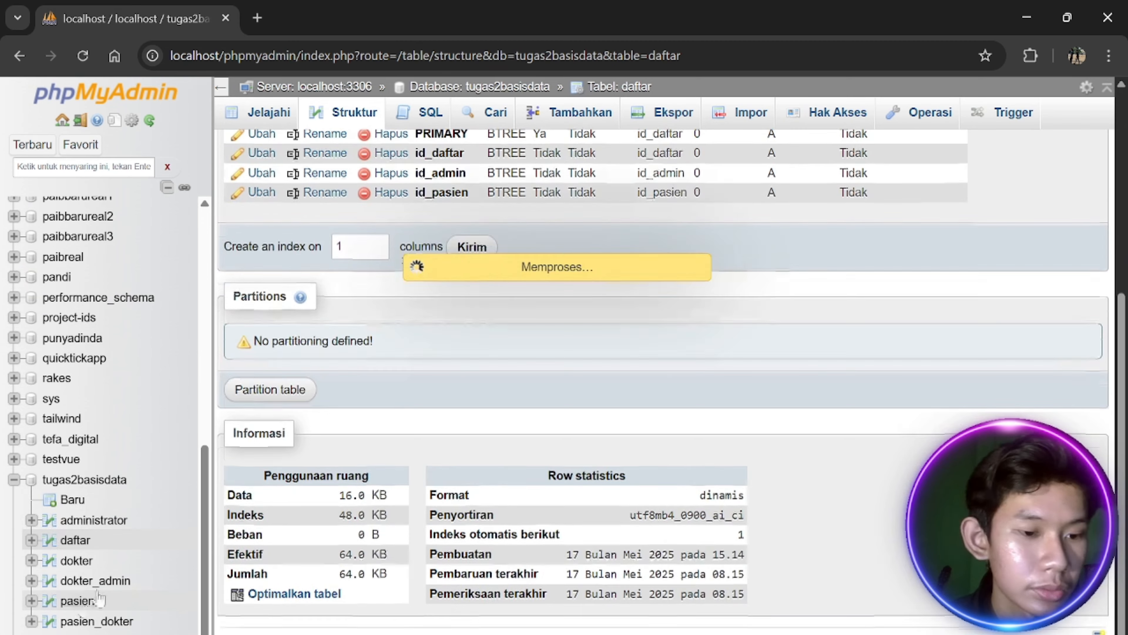
click(356, 120)
scroll(80, 578, down, 5)
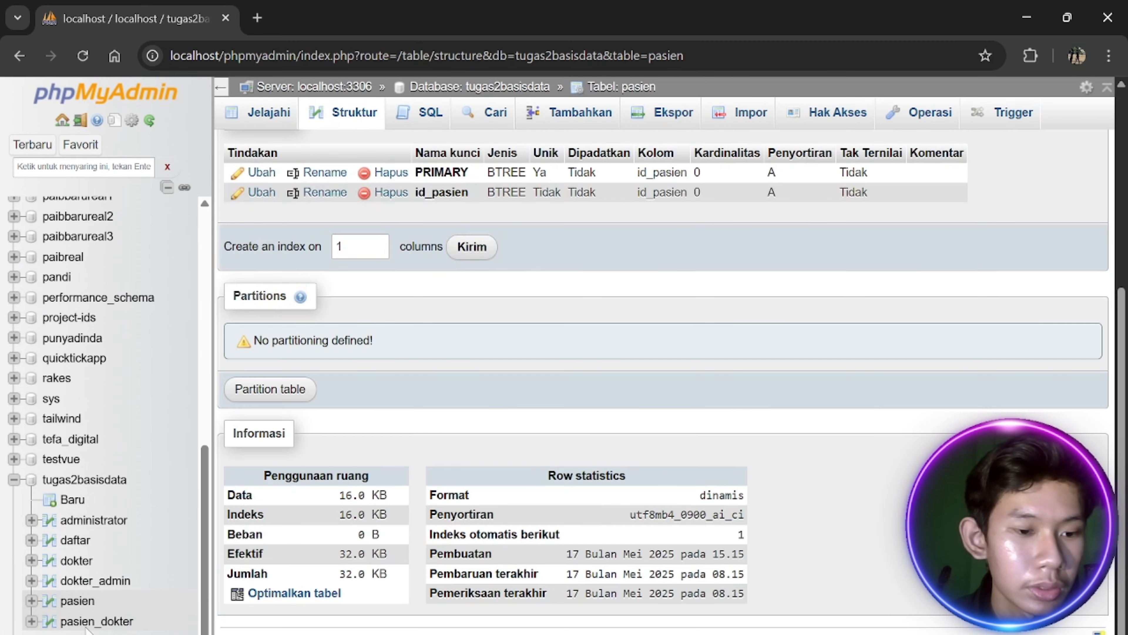
Change pasien_dokter.id to INT, save, and return to the tugas2basisdata database
click(89, 622)
click(350, 122)
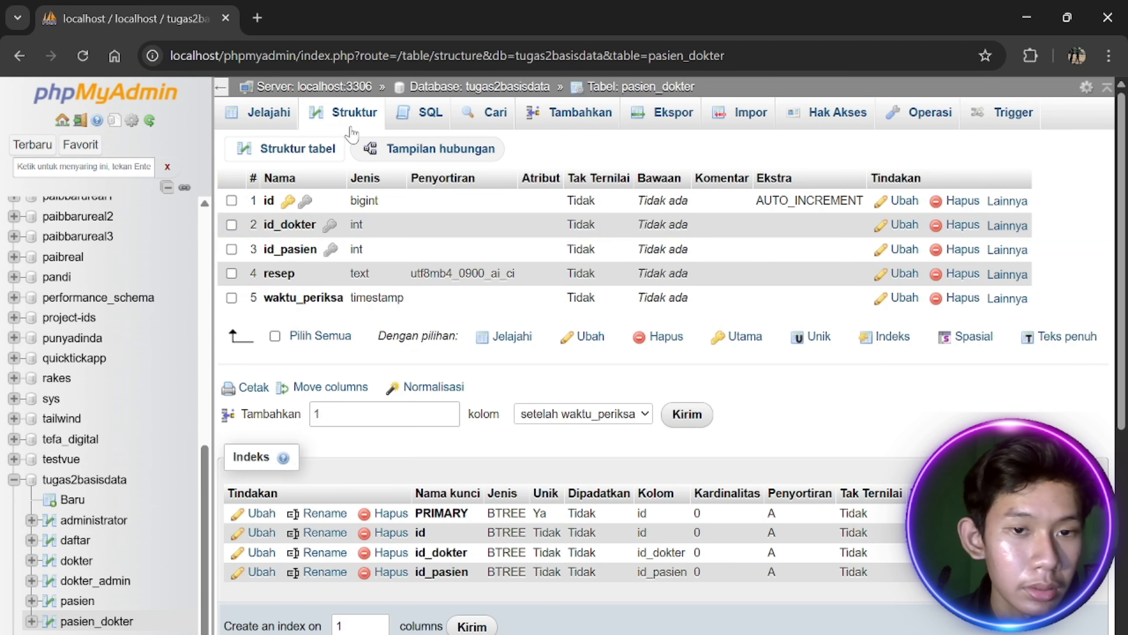
click(895, 206)
click(458, 227)
key(i)
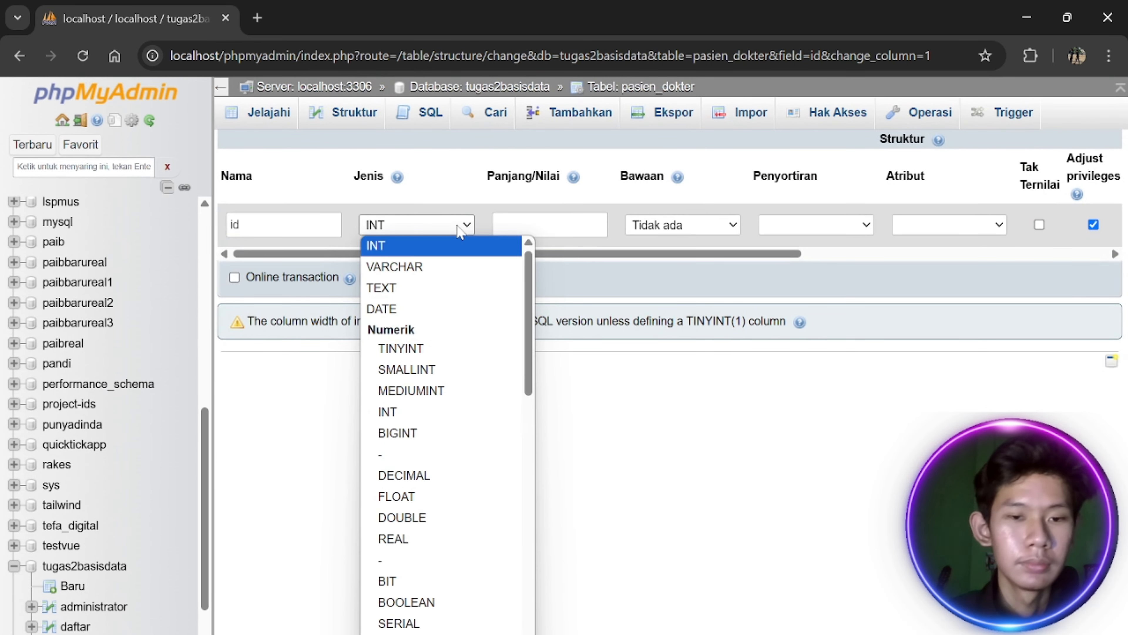
key(Return)
click(484, 279)
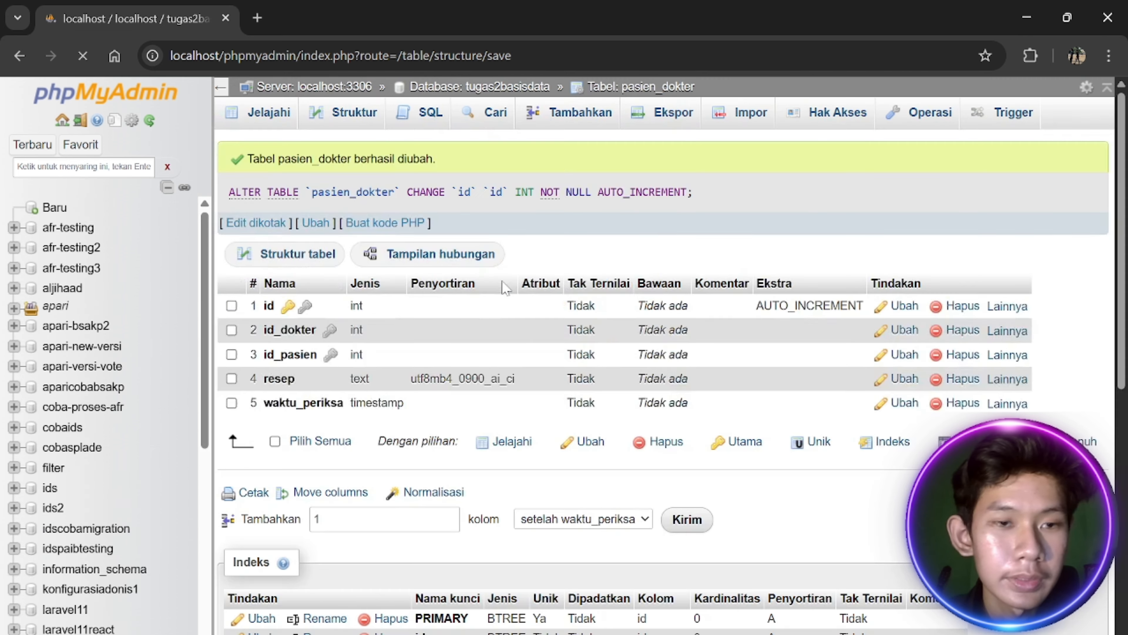
scroll(241, 428, down, 5)
click(84, 479)
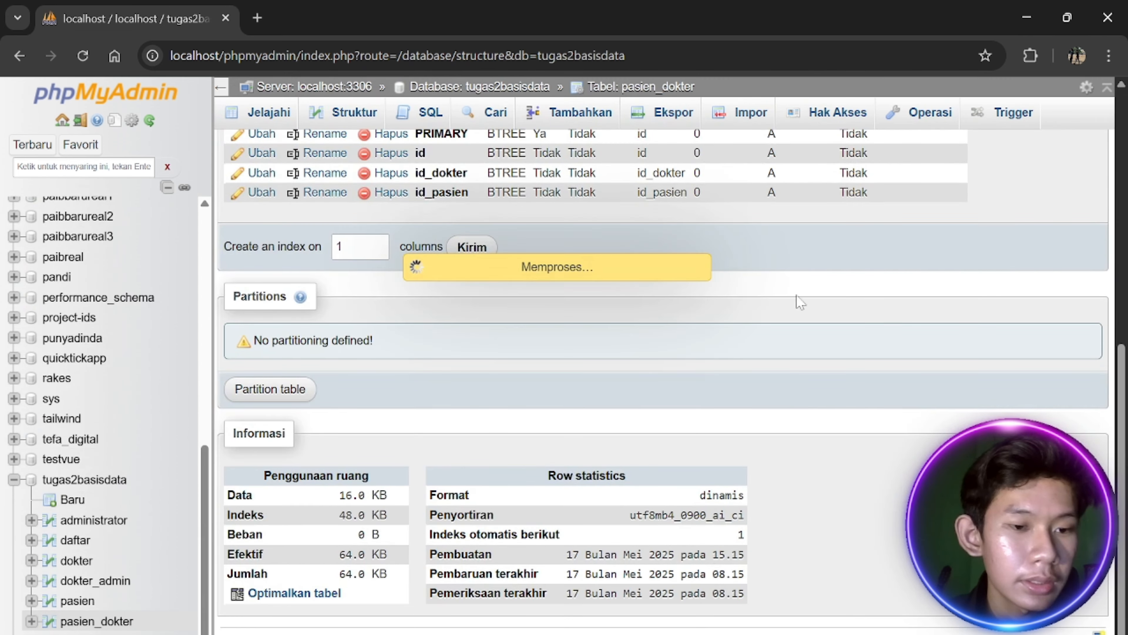
In Designer, drag pasien_dokter, pasien, dokter, administrator and daftar apart so none overlap
mouse_move(1096, 113)
click(1075, 147)
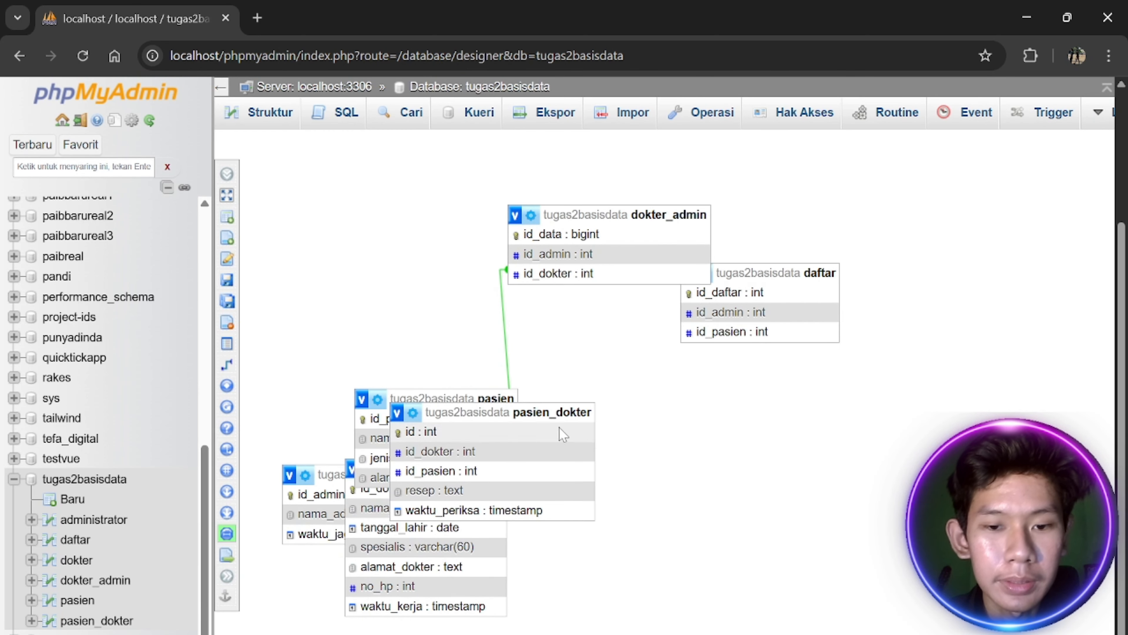
drag(556, 410, 840, 504)
drag(626, 506, 398, 246)
drag(476, 395, 715, 507)
drag(484, 500, 644, 512)
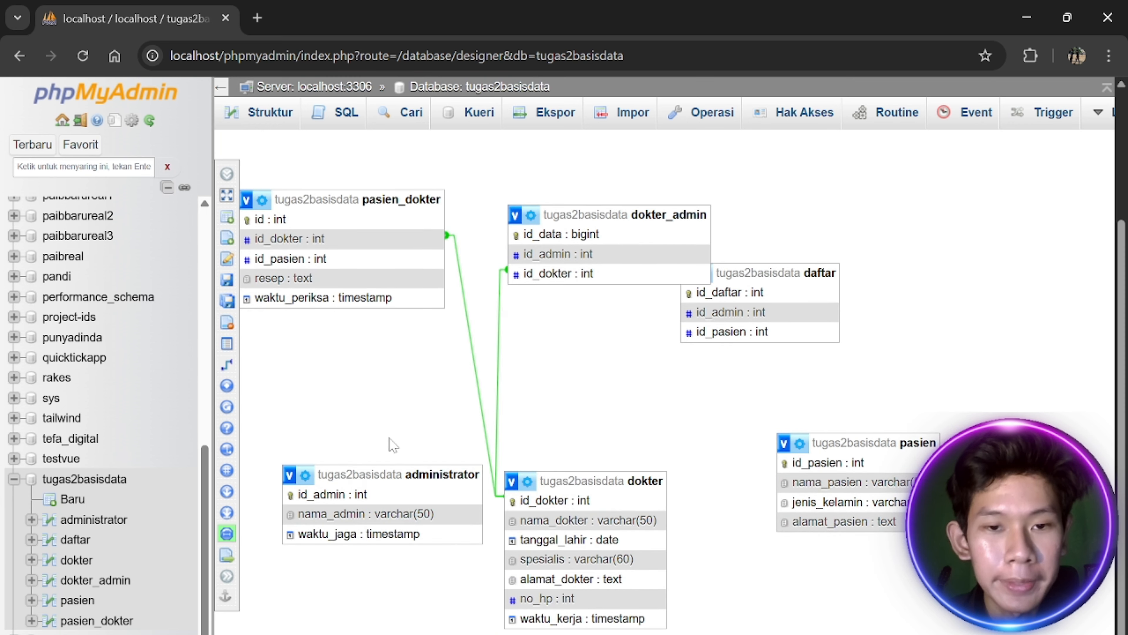
drag(380, 471, 346, 492)
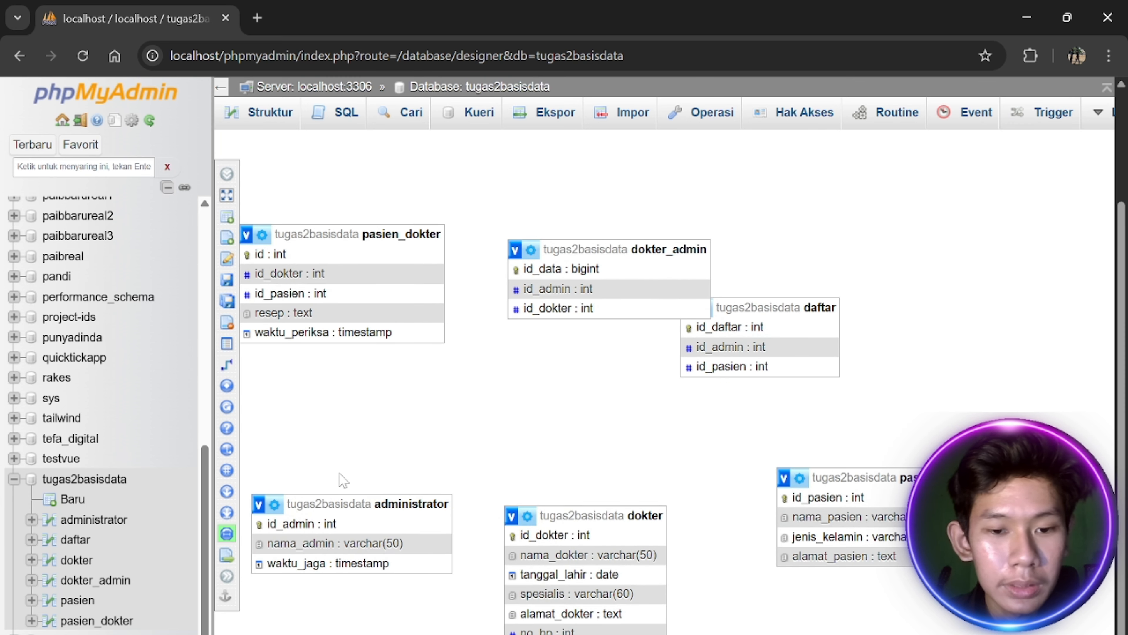
drag(440, 367, 340, 423)
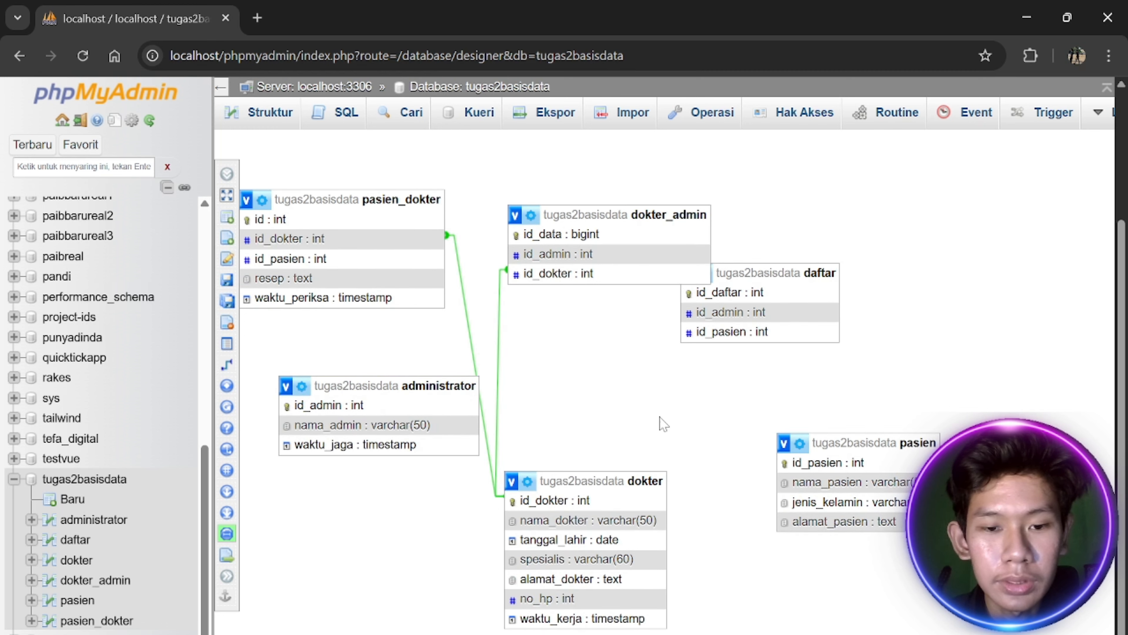
drag(822, 273, 850, 342)
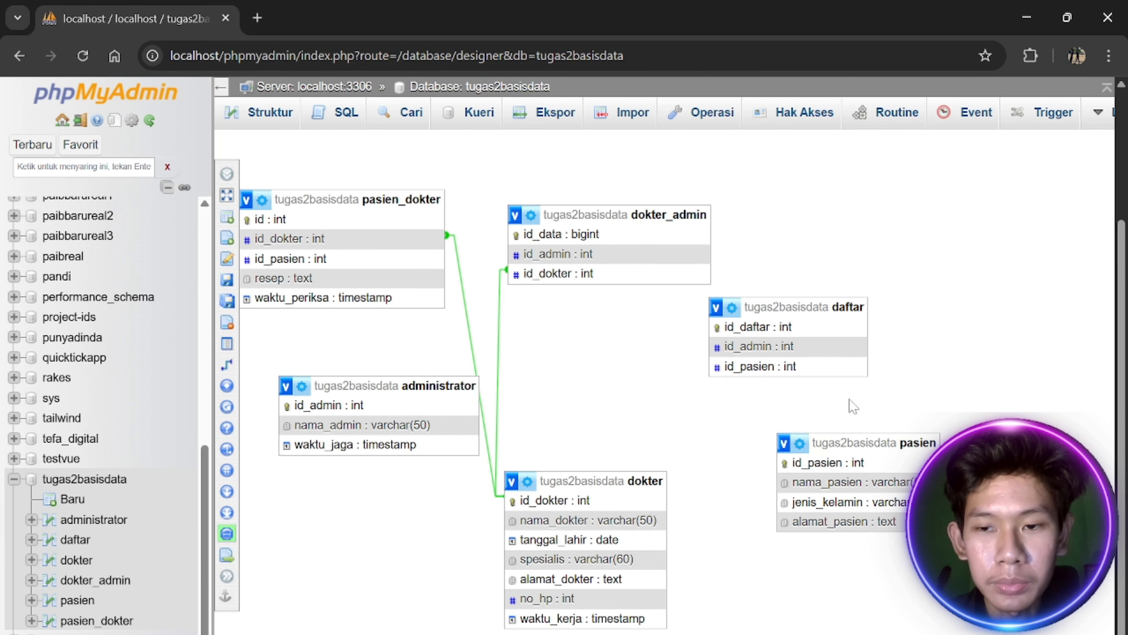
Link daftar.id_pasien to pasien.id_pasien, then move pasien_dokter beside administrator
click(227, 364)
click(846, 465)
click(762, 367)
click(905, 498)
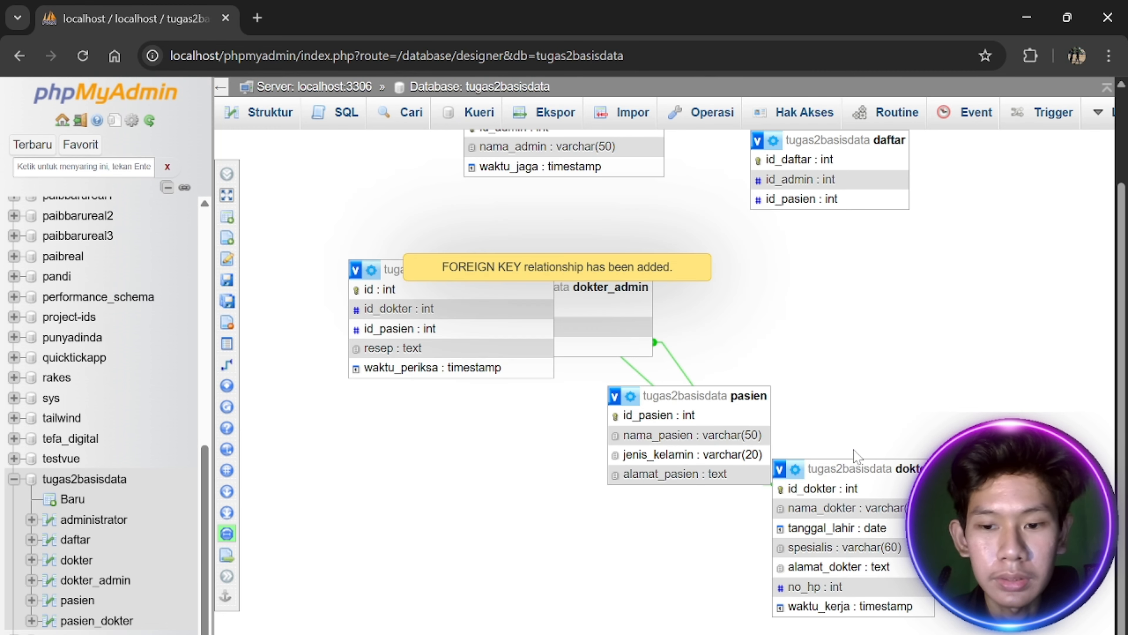
scroll(453, 384, up, 2)
drag(511, 358, 377, 260)
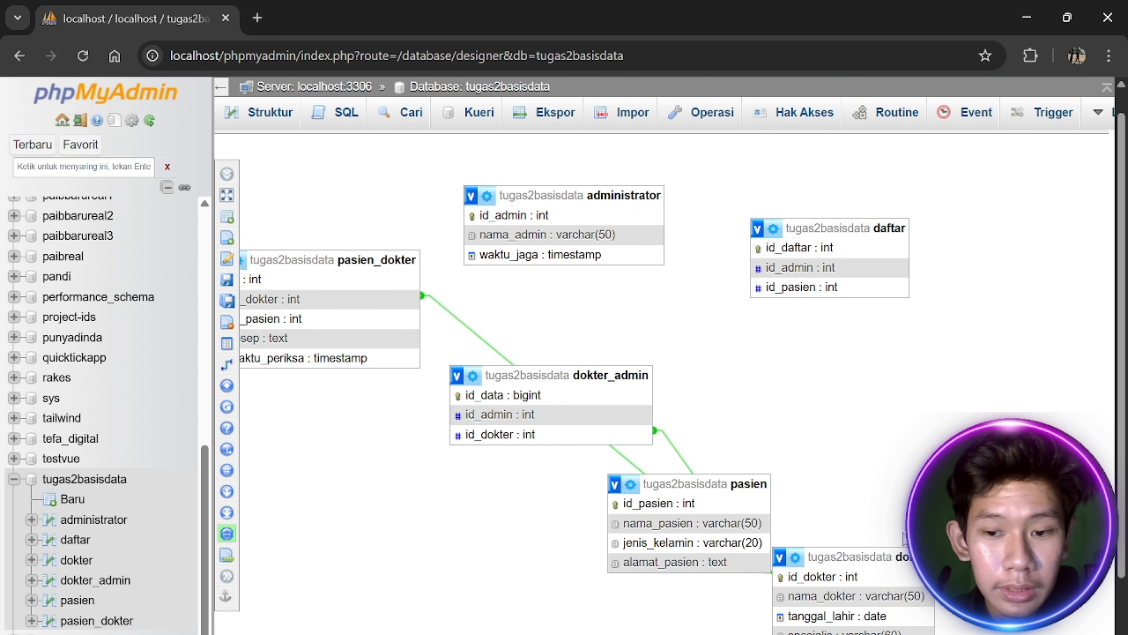
Link daftar.id_admin to administrator.id_admin and move the dokter_admin table aside
click(227, 363)
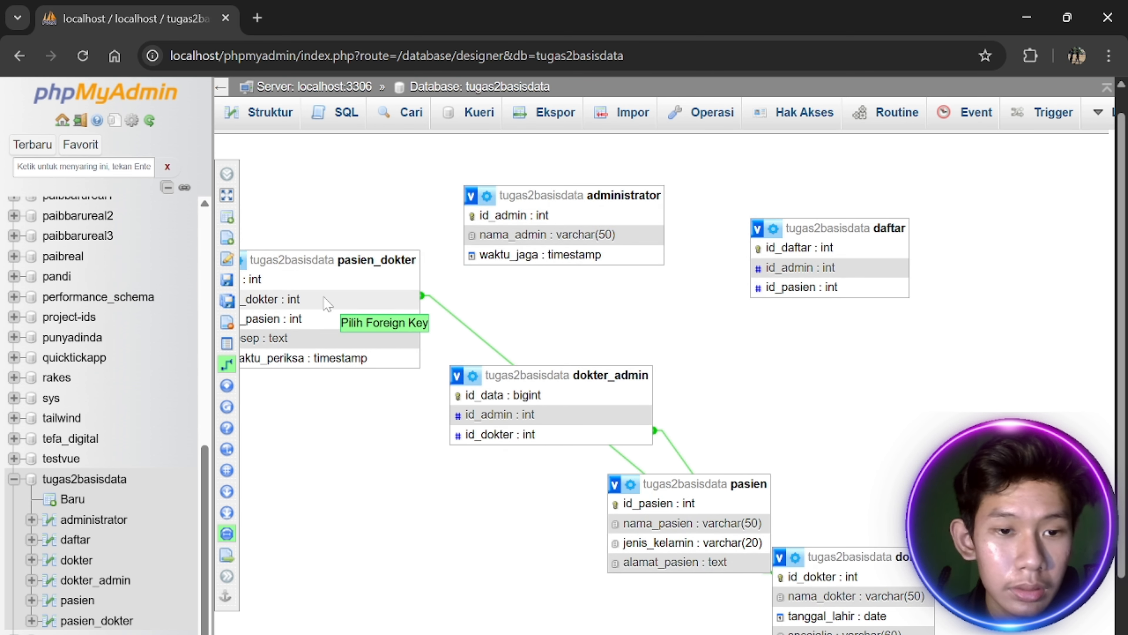
click(228, 364)
click(227, 364)
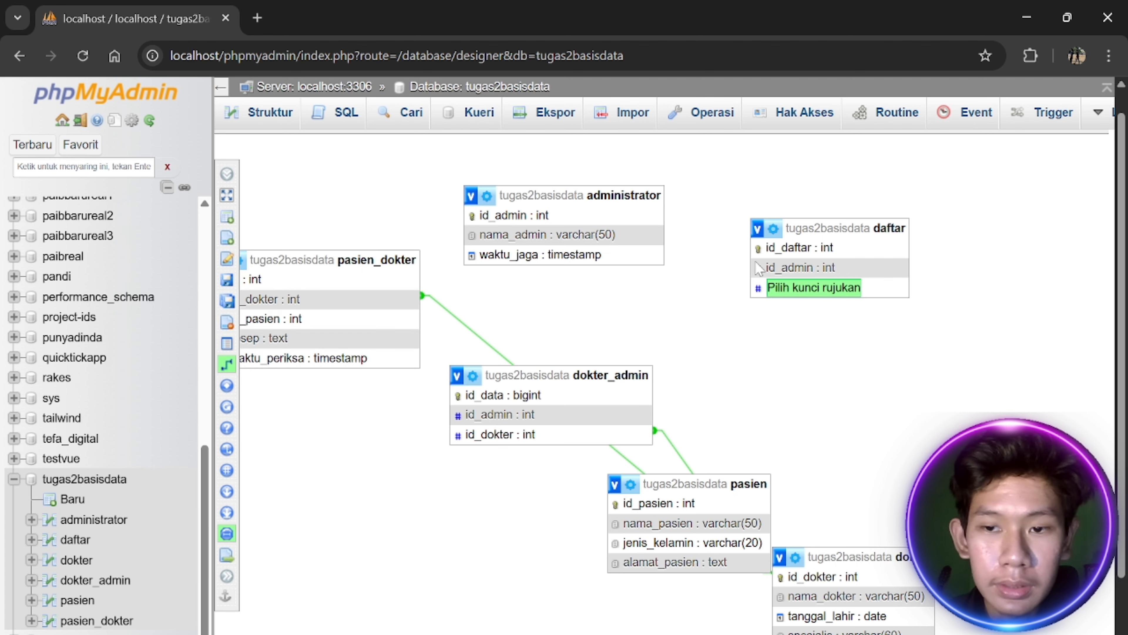
click(597, 217)
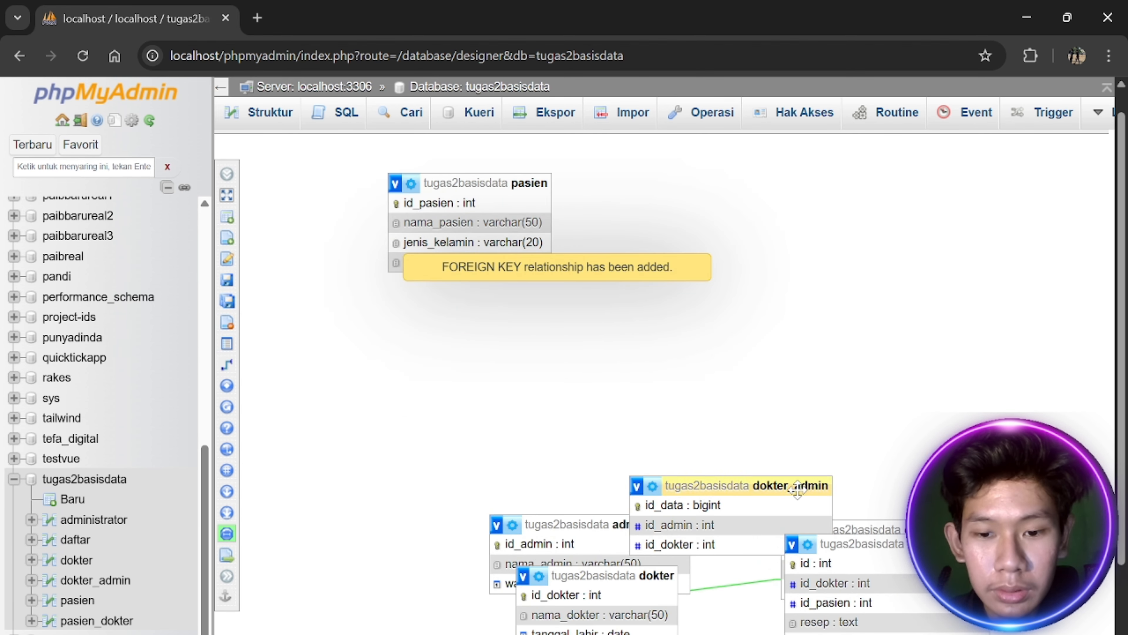
drag(797, 488, 354, 389)
key(F5)
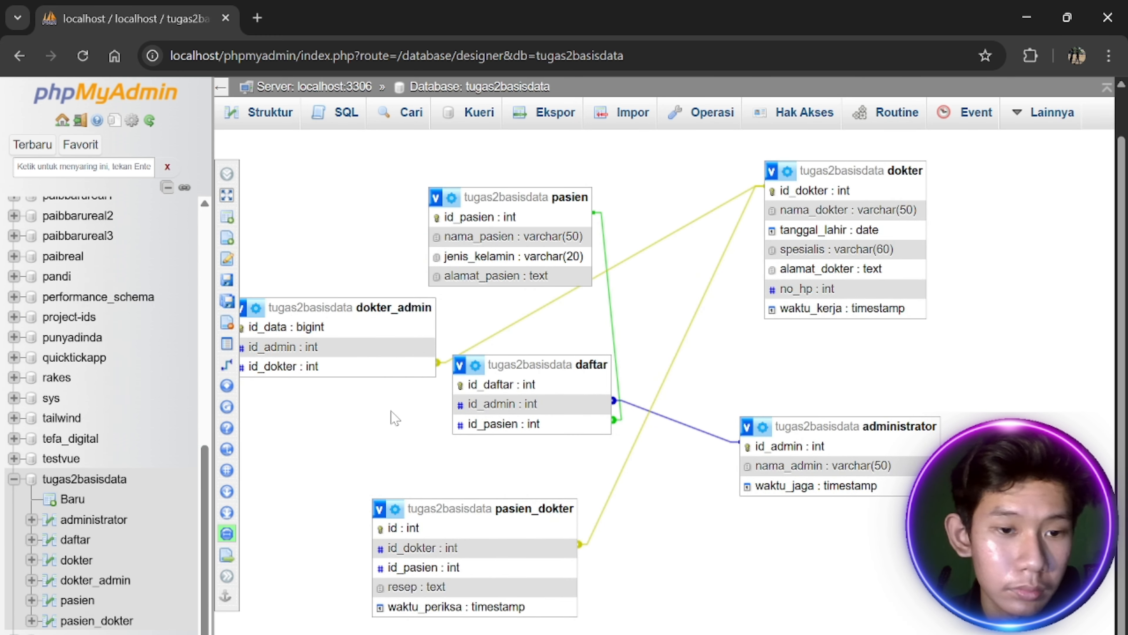
Link dokter_admin.id_admin to administrator.id_admin
click(243, 368)
click(780, 493)
click(302, 394)
click(735, 525)
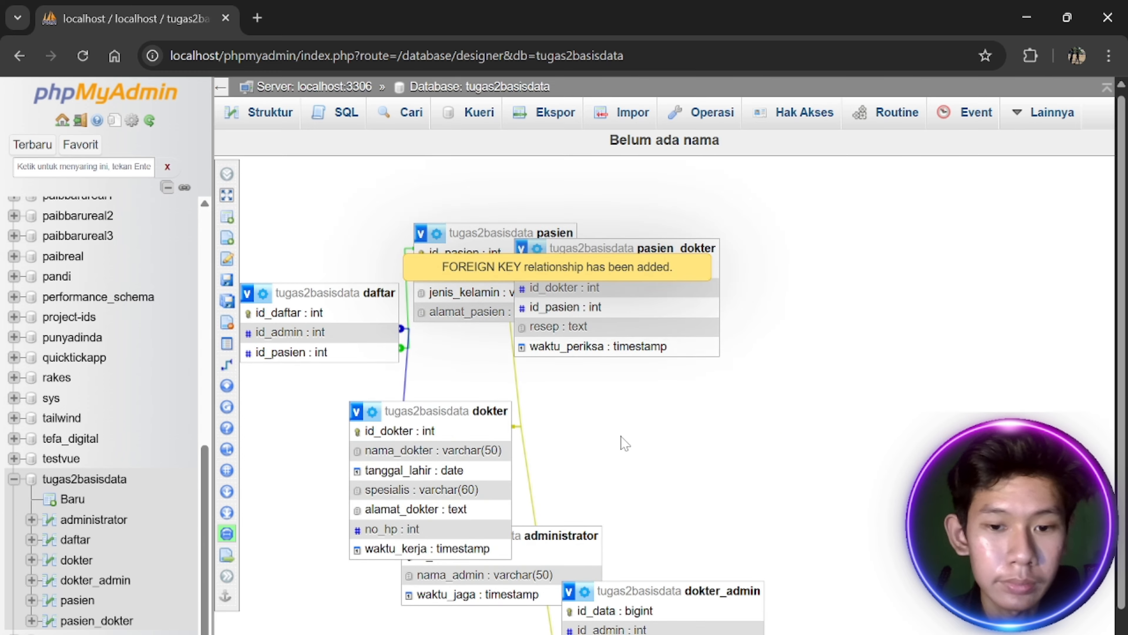
key(F5)
key(F5)
Move daftar aside and link pasien_dokter.id_pasien to pasien.id_pasien
scroll(537, 423, down, 2)
drag(820, 471, 988, 582)
drag(733, 433, 909, 433)
drag(768, 213, 858, 282)
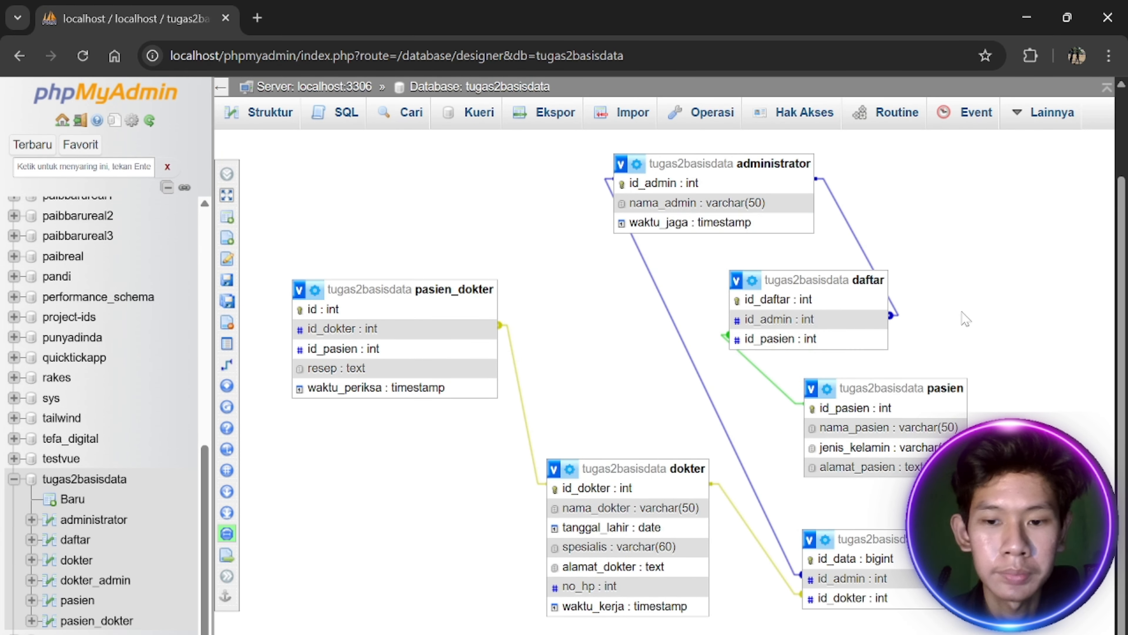
click(236, 365)
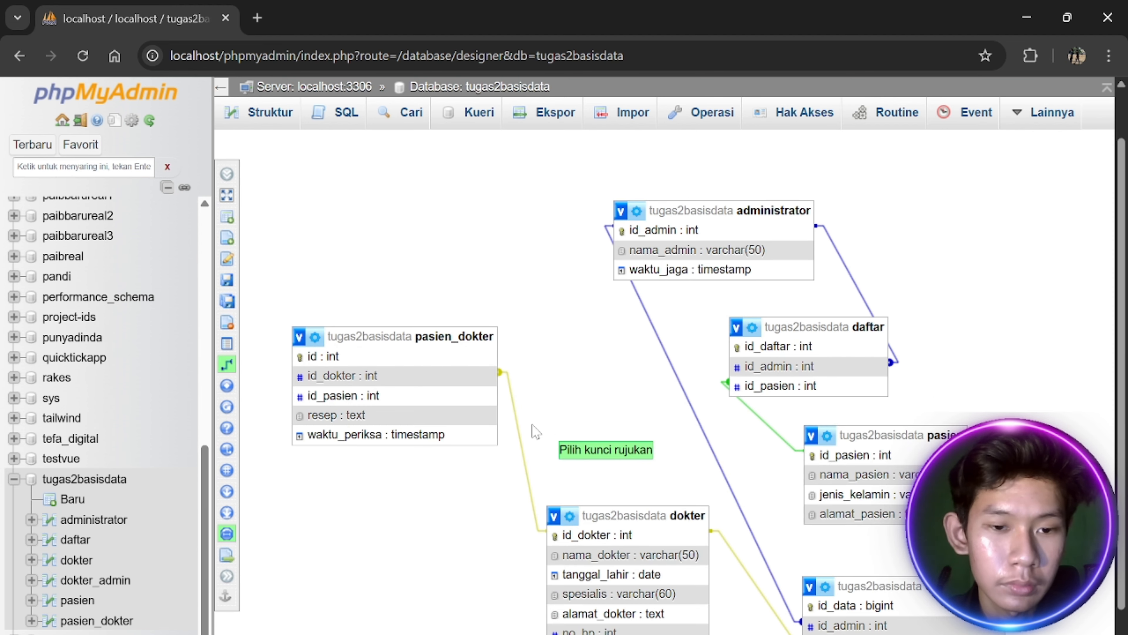
click(822, 454)
scroll(666, 422, down, 1)
click(403, 349)
click(773, 483)
Refresh the Designer and rearrange tables so the dokter table is uncovered
key(F5)
key(F5)
scroll(585, 323, down, 1)
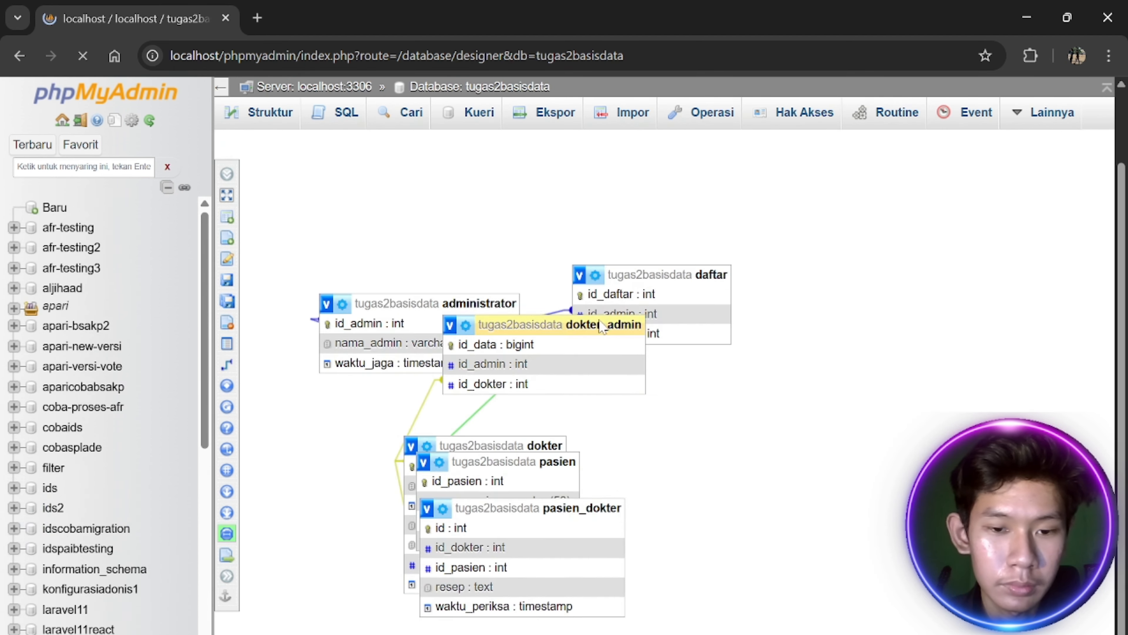
key(F5)
drag(624, 303, 454, 230)
scroll(622, 311, down, 1)
drag(688, 353, 816, 395)
drag(510, 393, 658, 494)
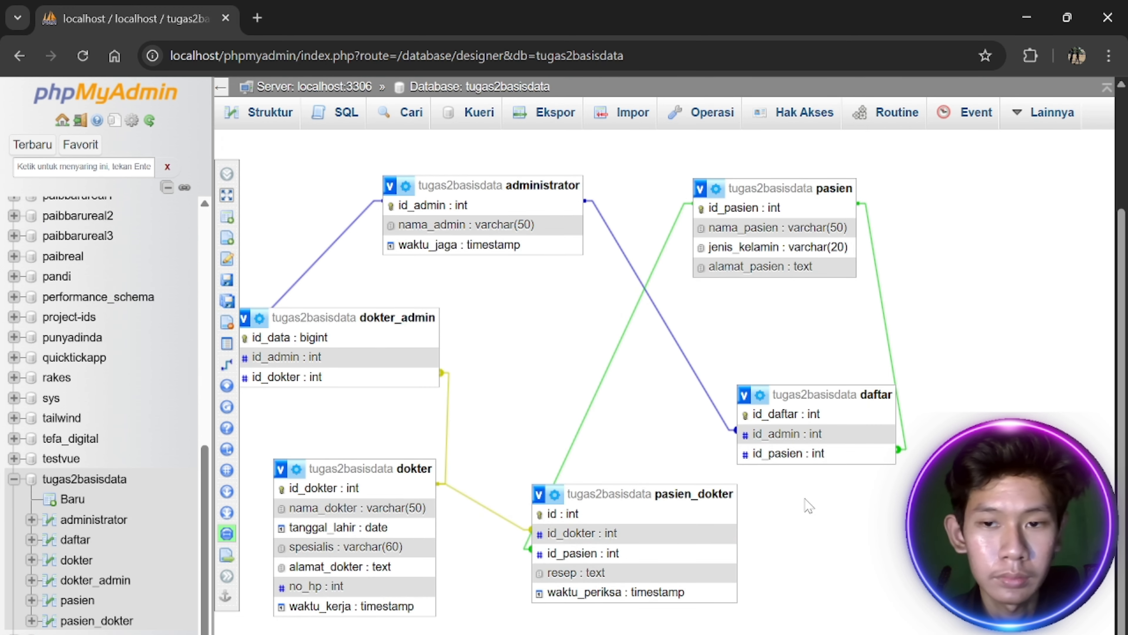
Try linking an id_admin column to administrator.id_admin again and nudge the tables
click(246, 365)
scroll(426, 276, up, 1)
click(437, 253)
click(414, 404)
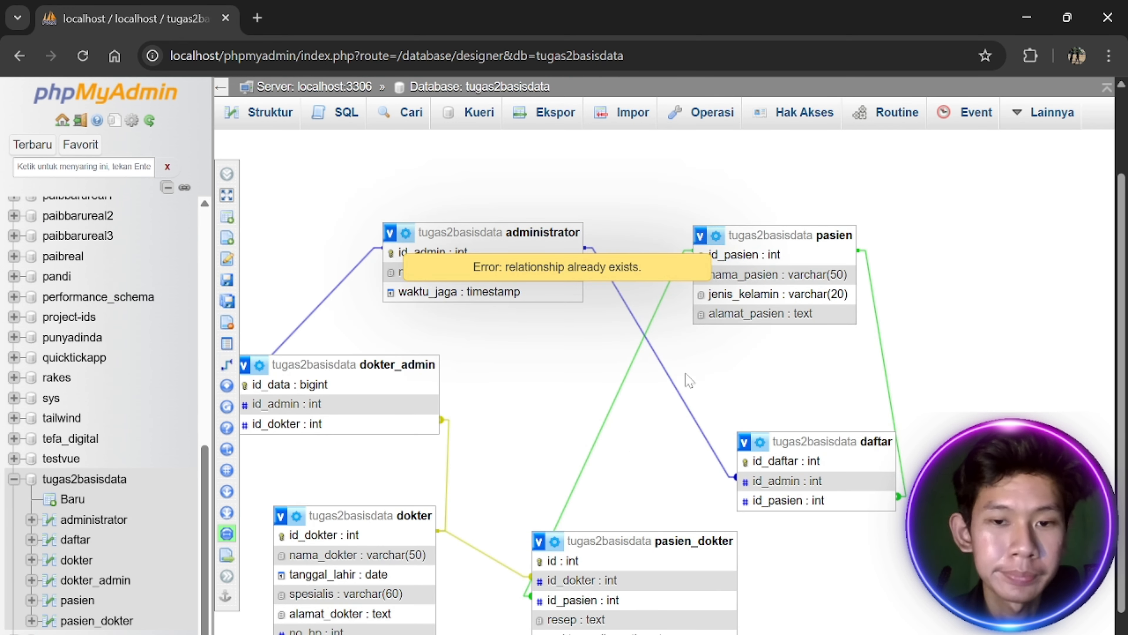
drag(400, 365, 456, 367)
drag(693, 541, 724, 554)
drag(844, 441, 876, 441)
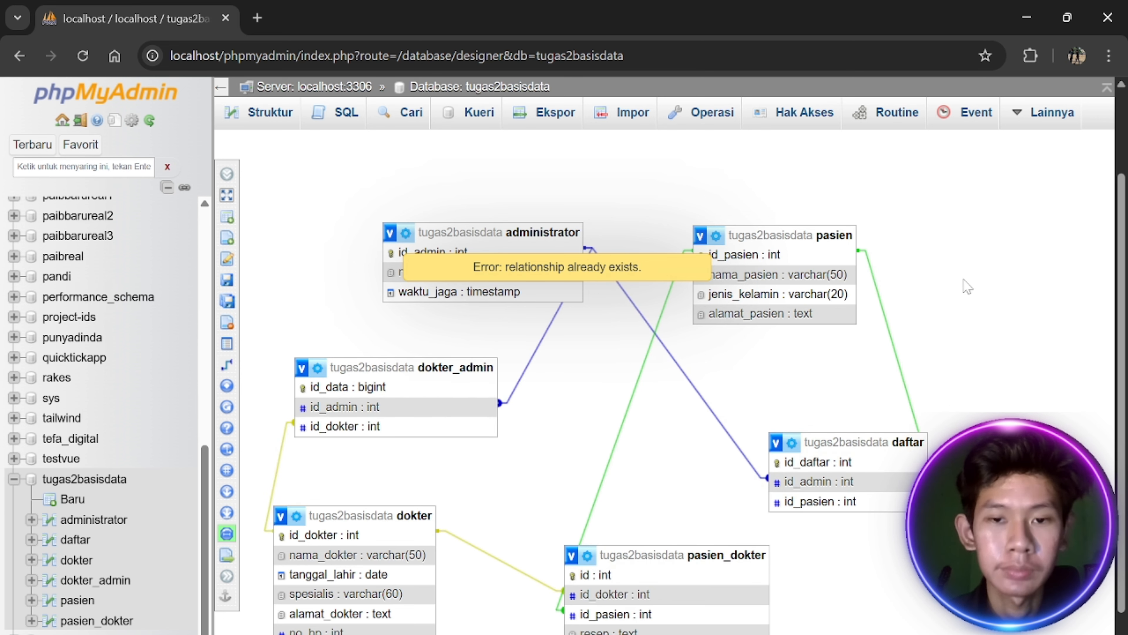
scroll(780, 353, down, 1)
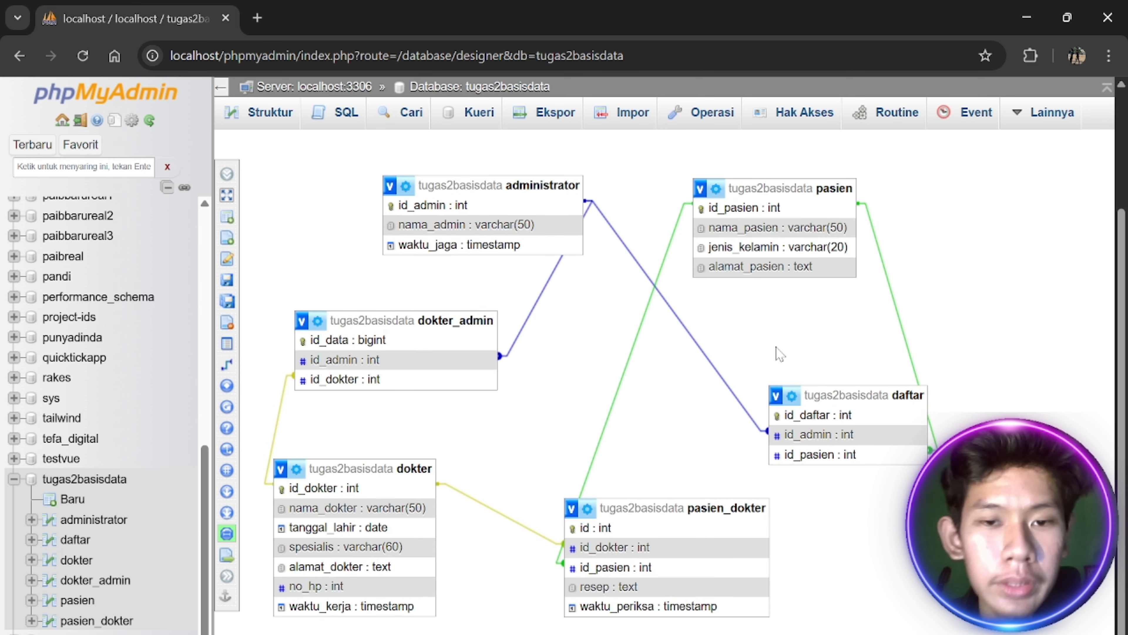
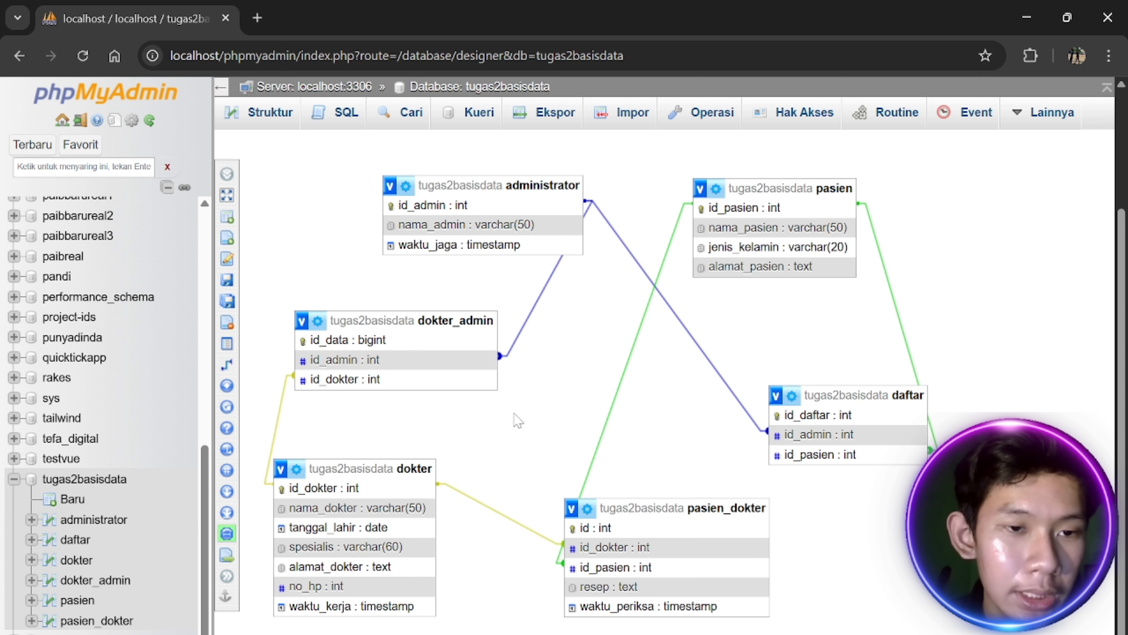
Browse the empty dokter table from the tugas2basisdata sidebar
click(88, 569)
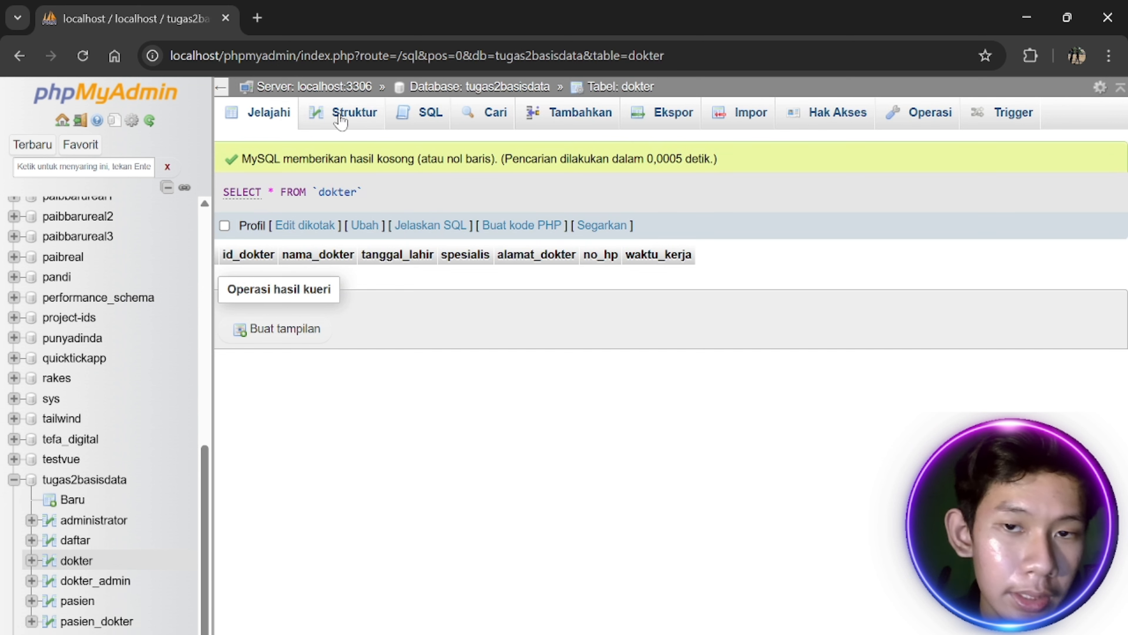
Start a new dokter row with the doctor's name, birth date 2005-05-01 and address
click(578, 114)
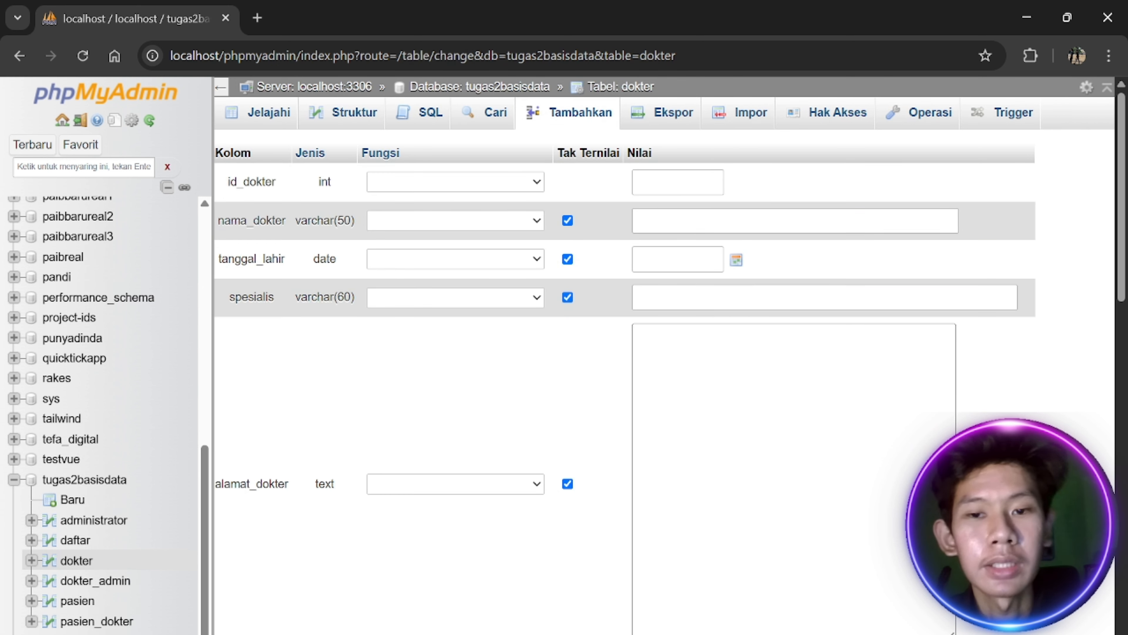
click(679, 221)
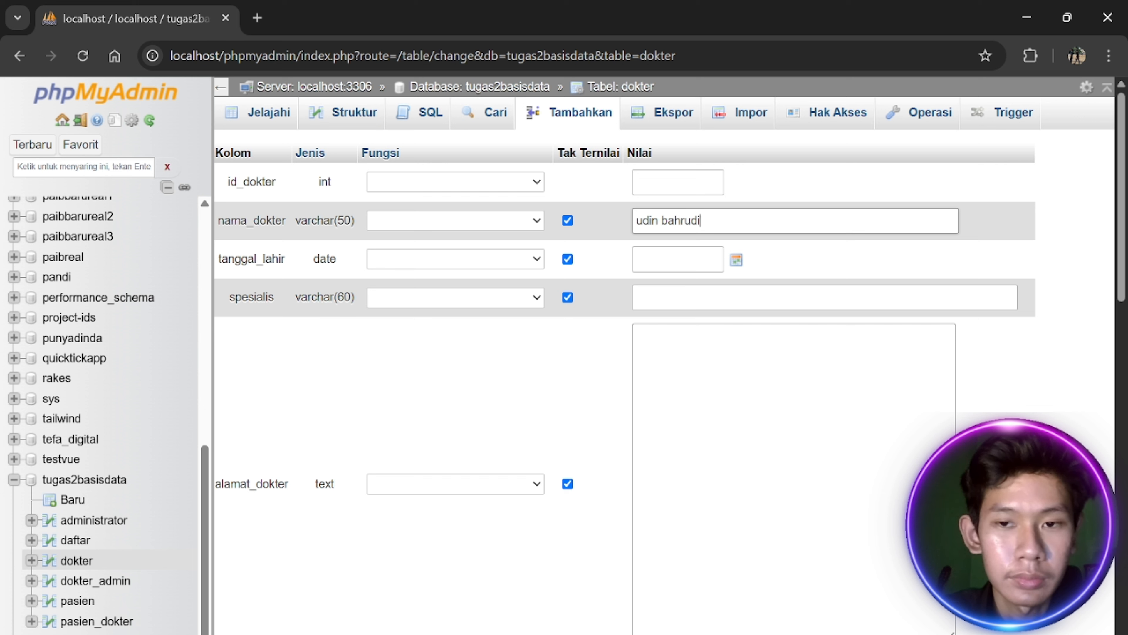
click(736, 260)
click(744, 290)
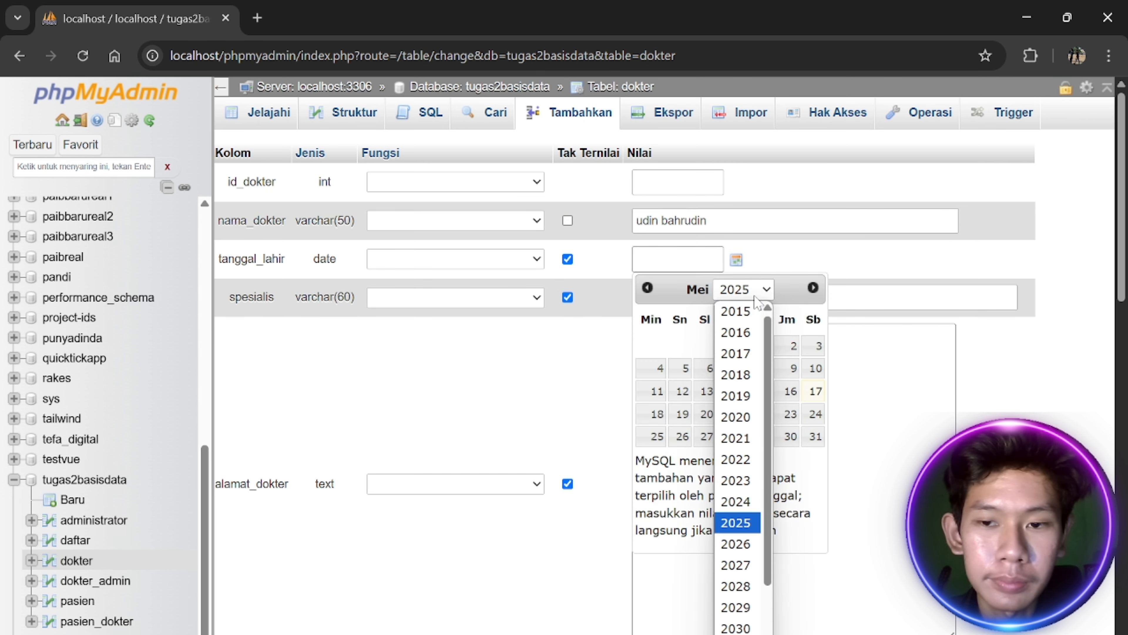
click(747, 318)
click(744, 289)
click(746, 312)
click(652, 345)
click(864, 383)
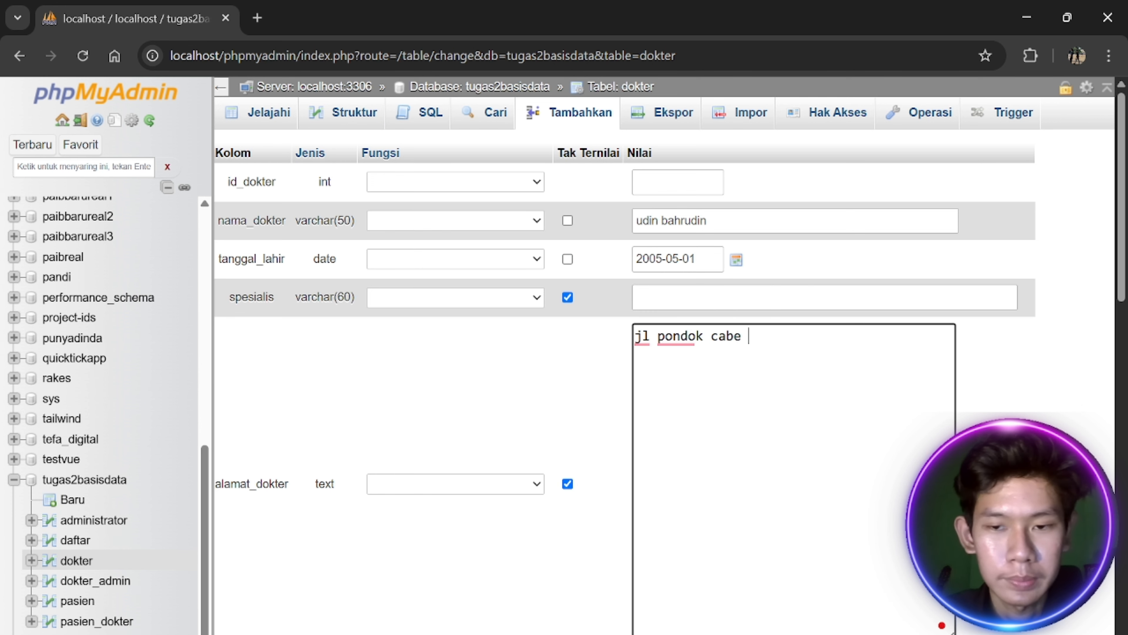
scroll(614, 423, down, 4)
click(707, 319)
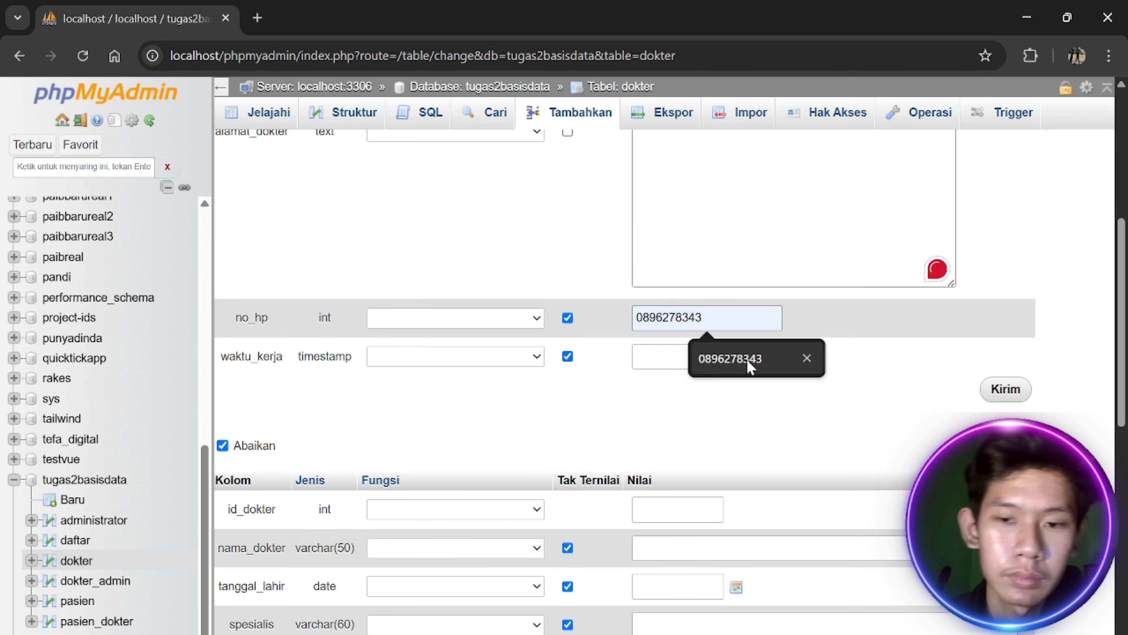
click(755, 358)
click(789, 357)
scroll(768, 338, up, 5)
click(814, 355)
scroll(815, 356, down, 5)
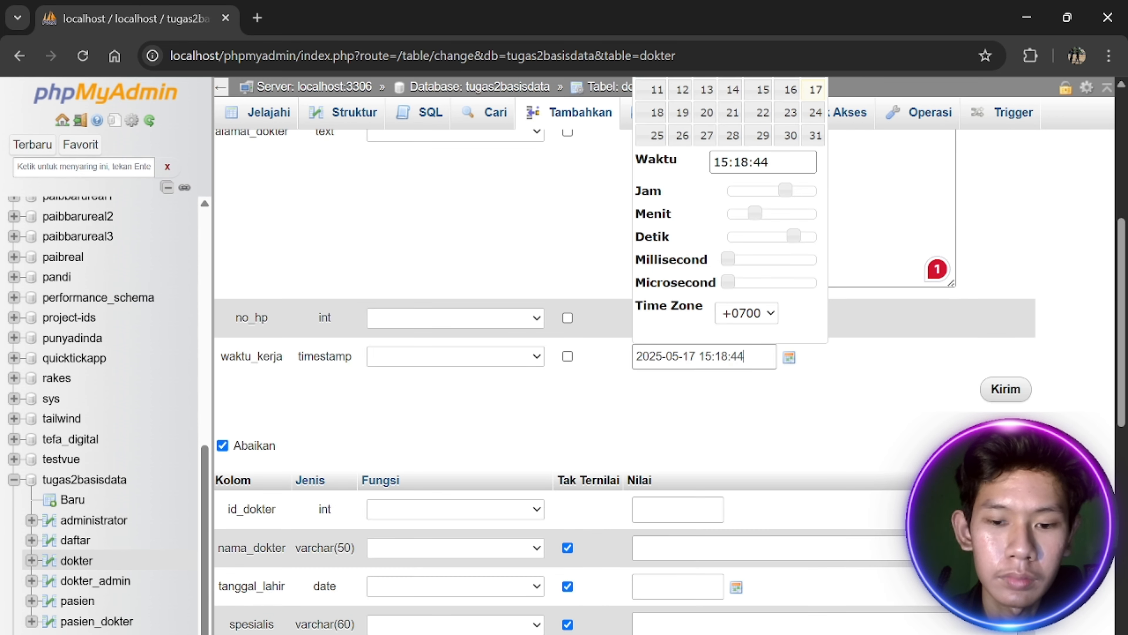
click(870, 378)
click(1005, 388)
scroll(622, 267, down, 3)
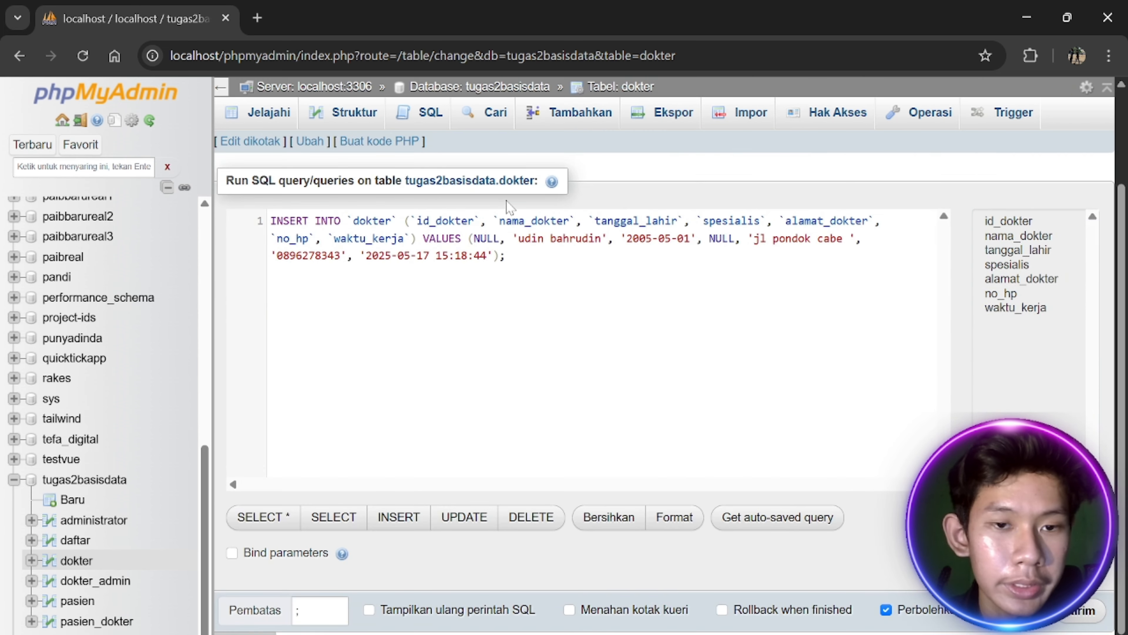
scroll(510, 206, up, 3)
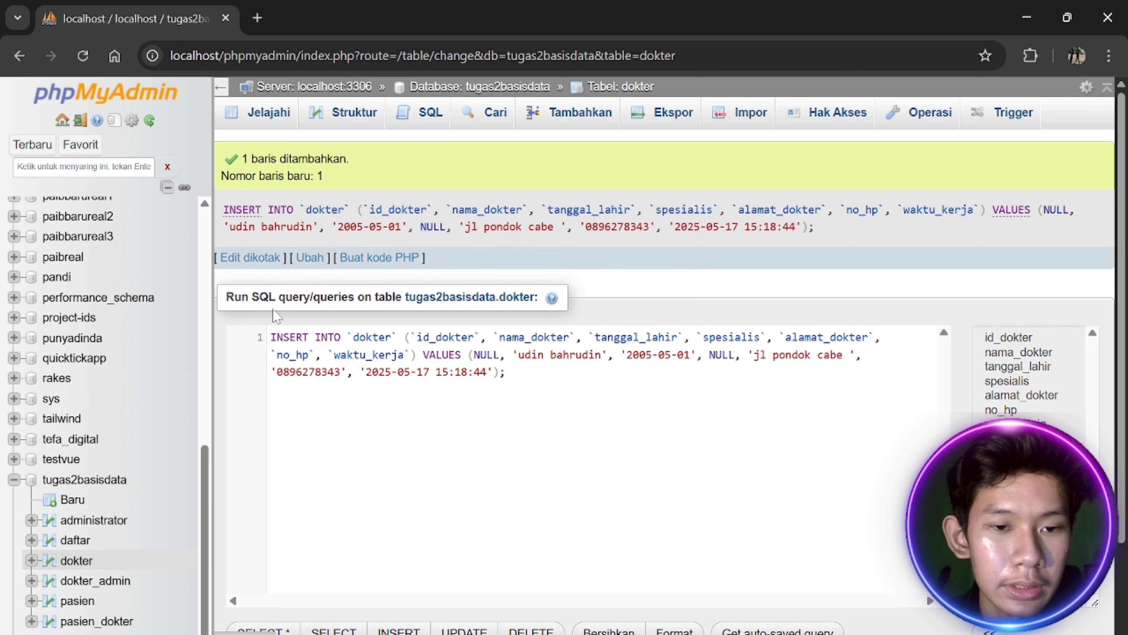
Set the dokter row's spesialis to gizi inline, then go to the pasien table
click(346, 114)
click(271, 116)
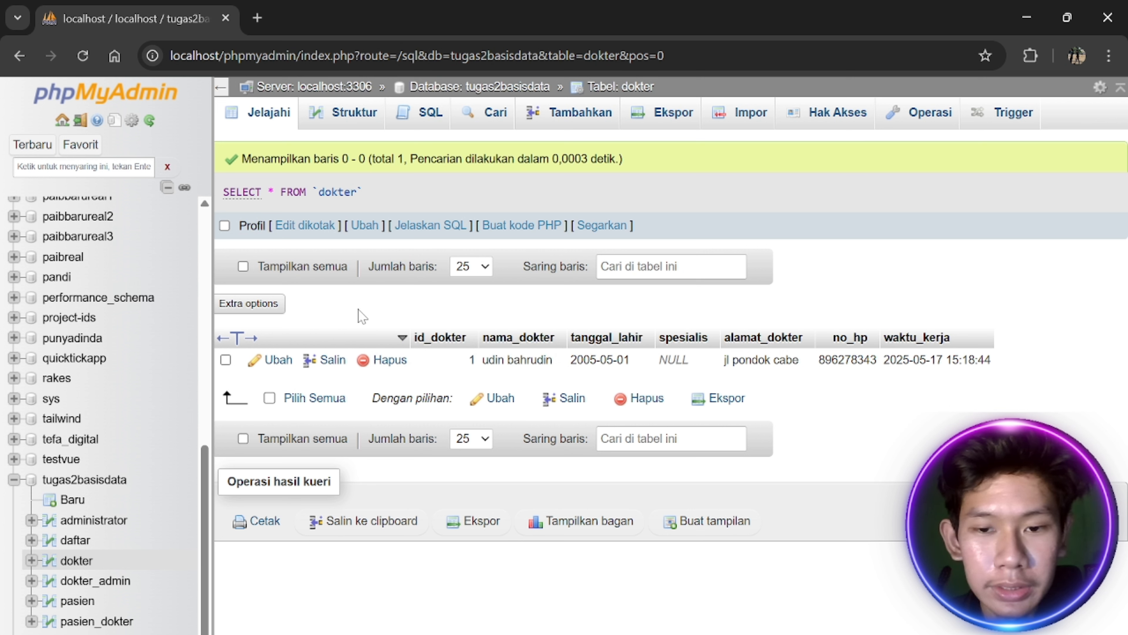
drag(1049, 371, 382, 319)
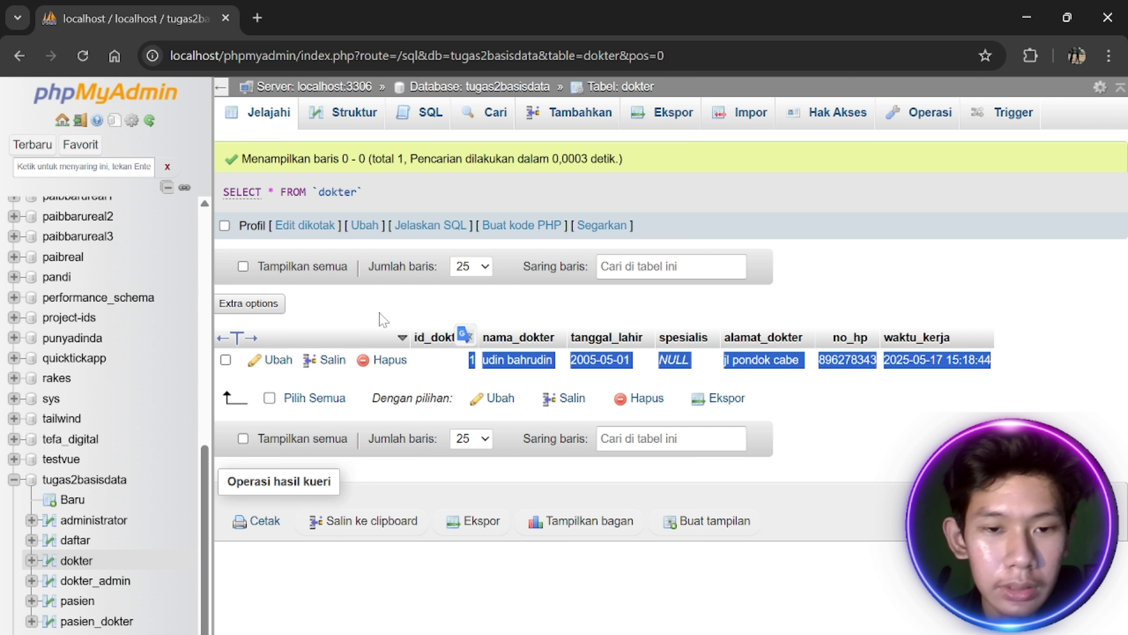
click(378, 314)
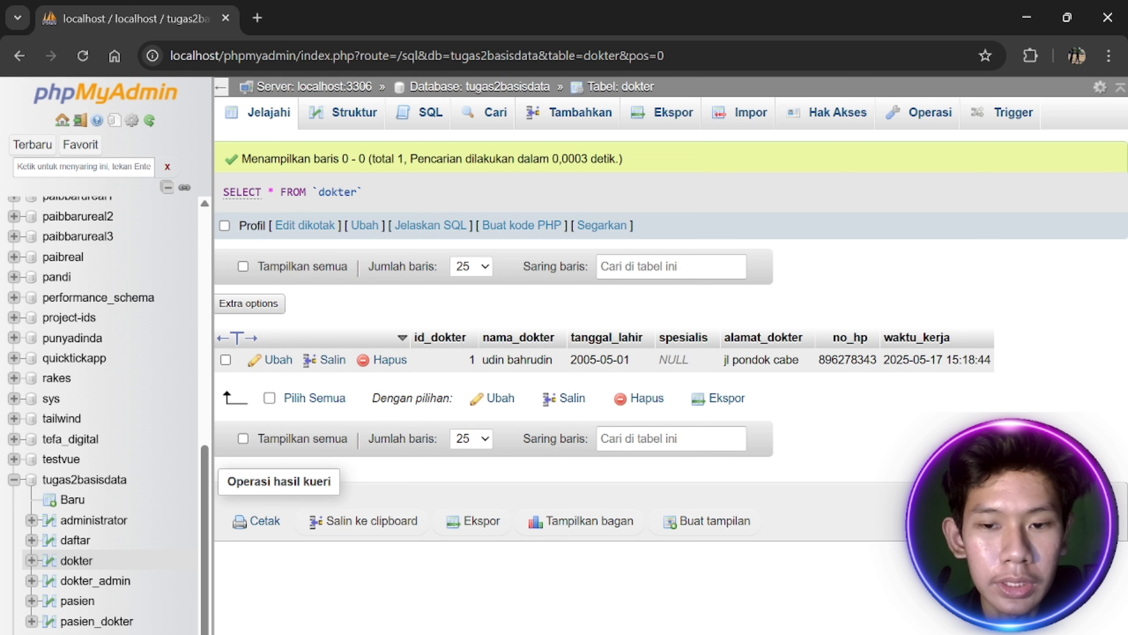
double_click(675, 360)
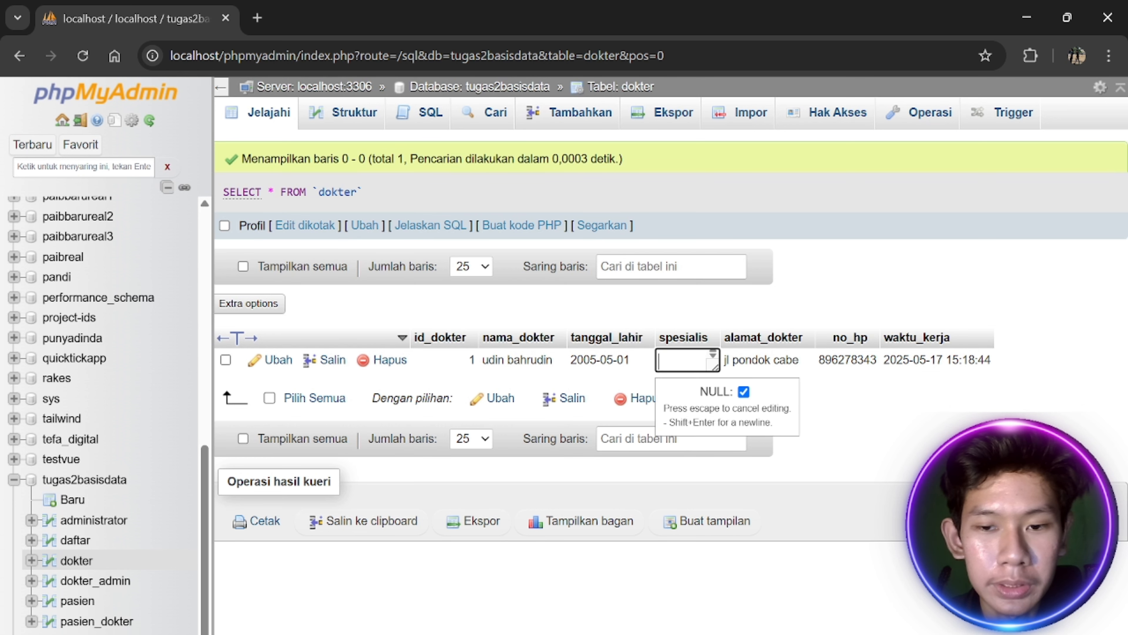
text(gizi)
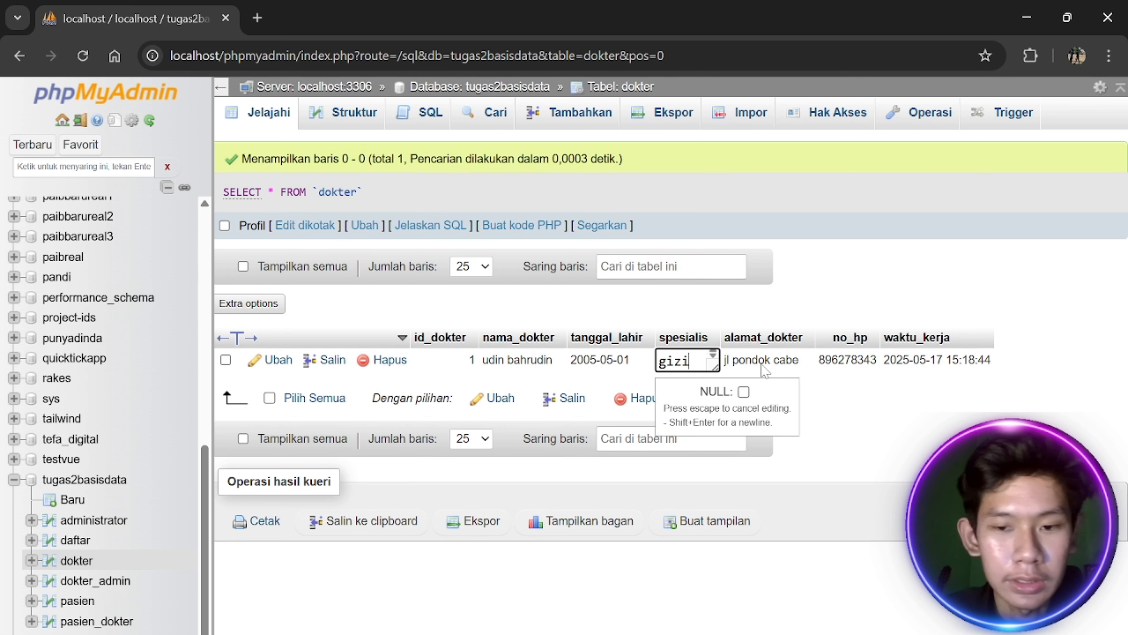
key(Return)
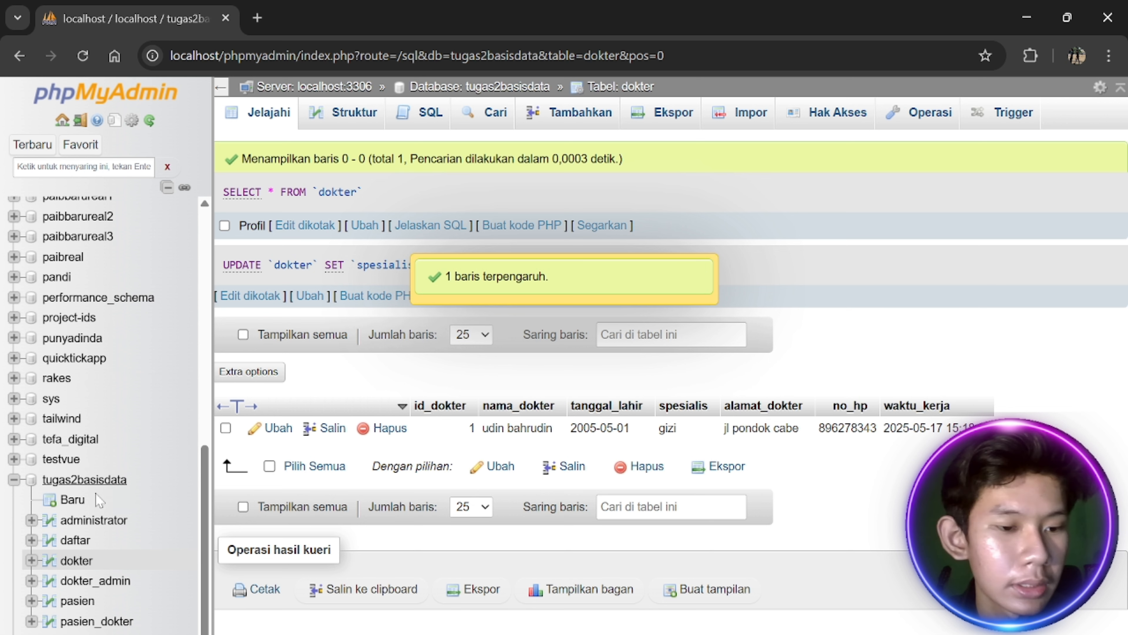
click(88, 605)
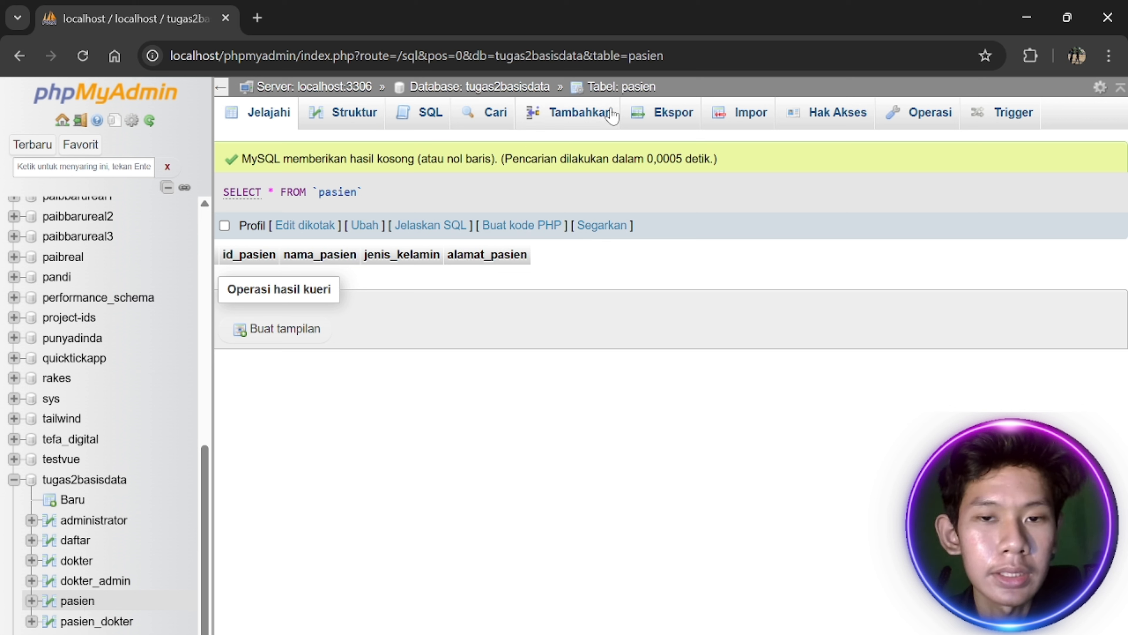
Fill a new pasien row with the patient's name, gender laki laki and address
click(579, 122)
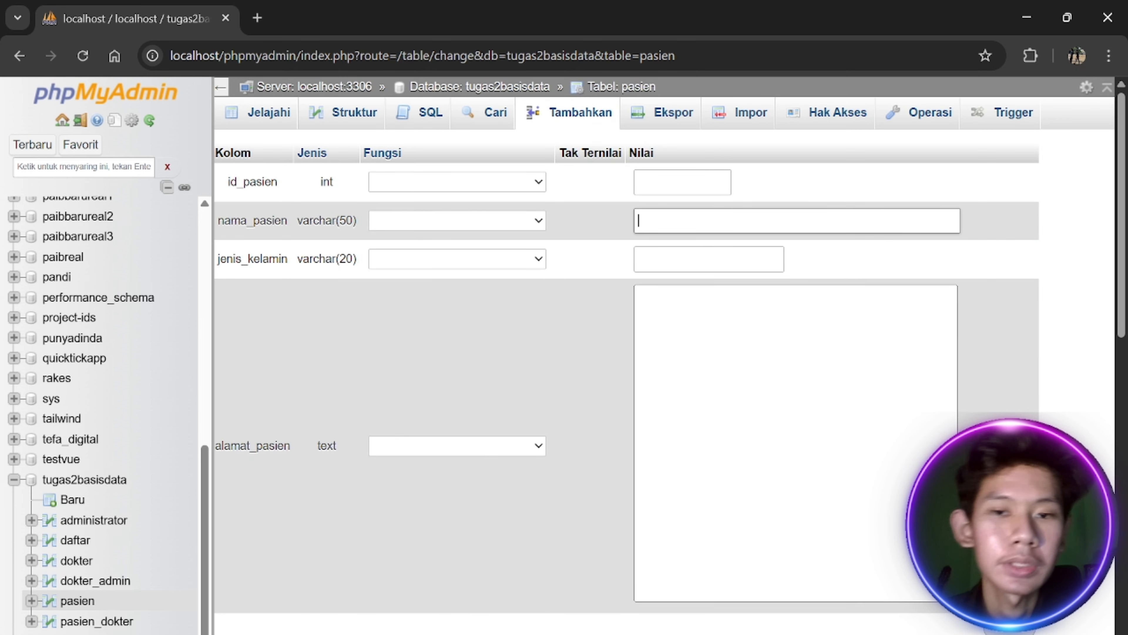
click(669, 237)
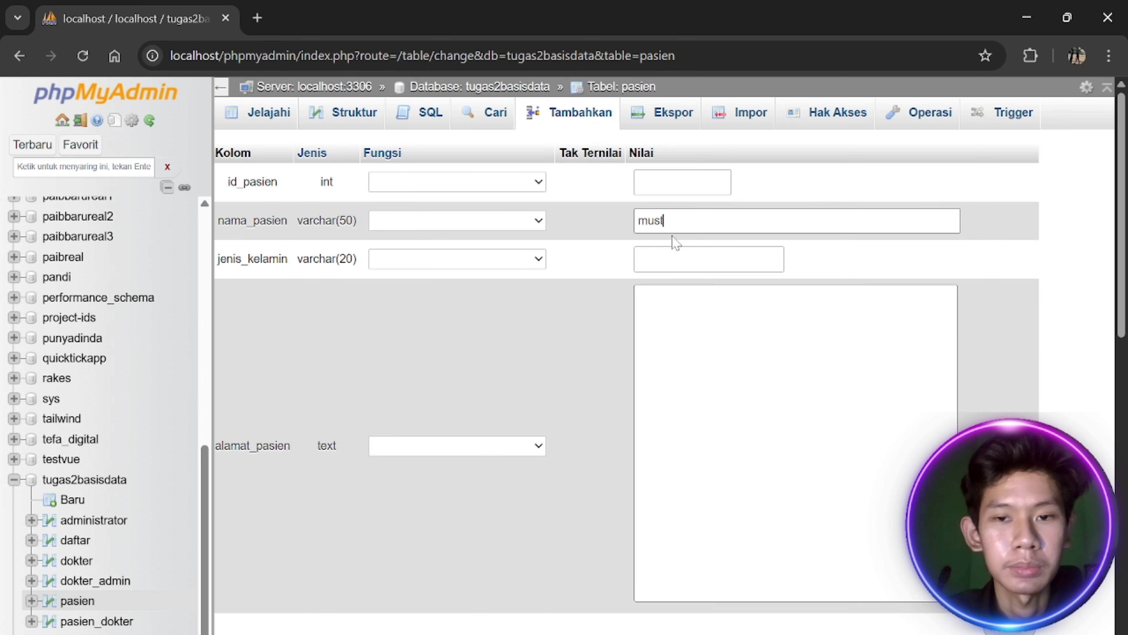
text(musthaa)
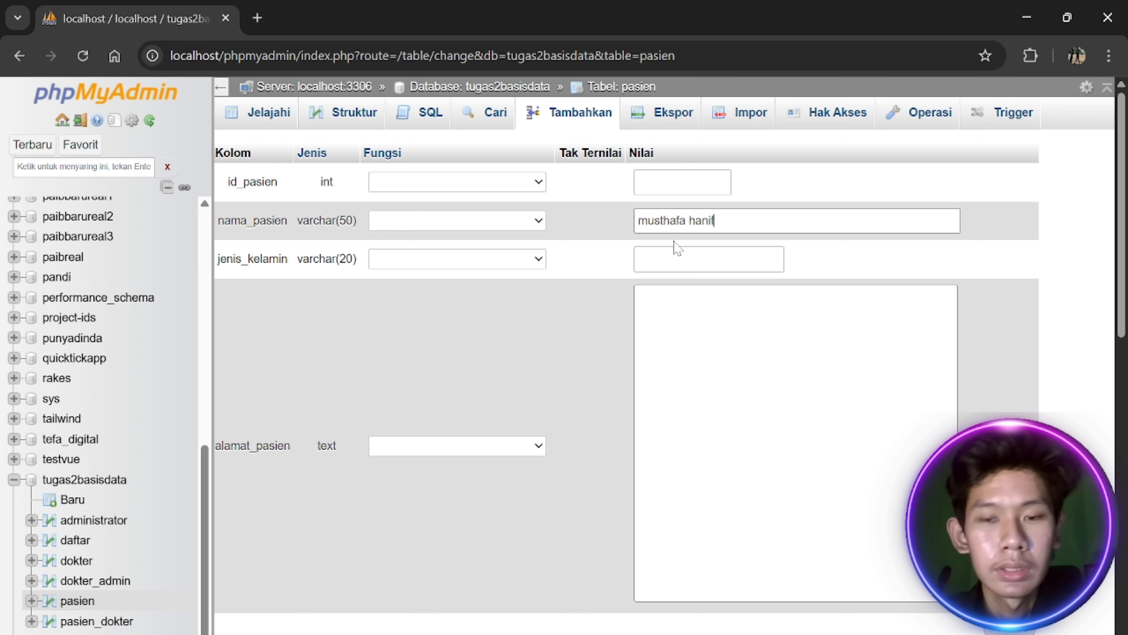
click(675, 253)
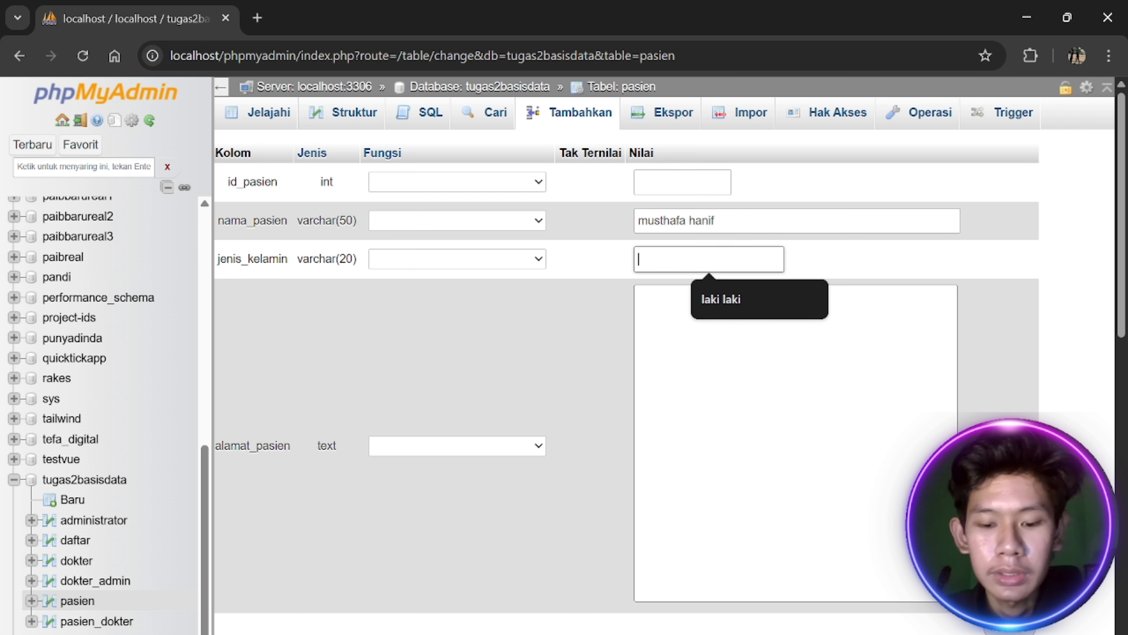
text(laki laki)
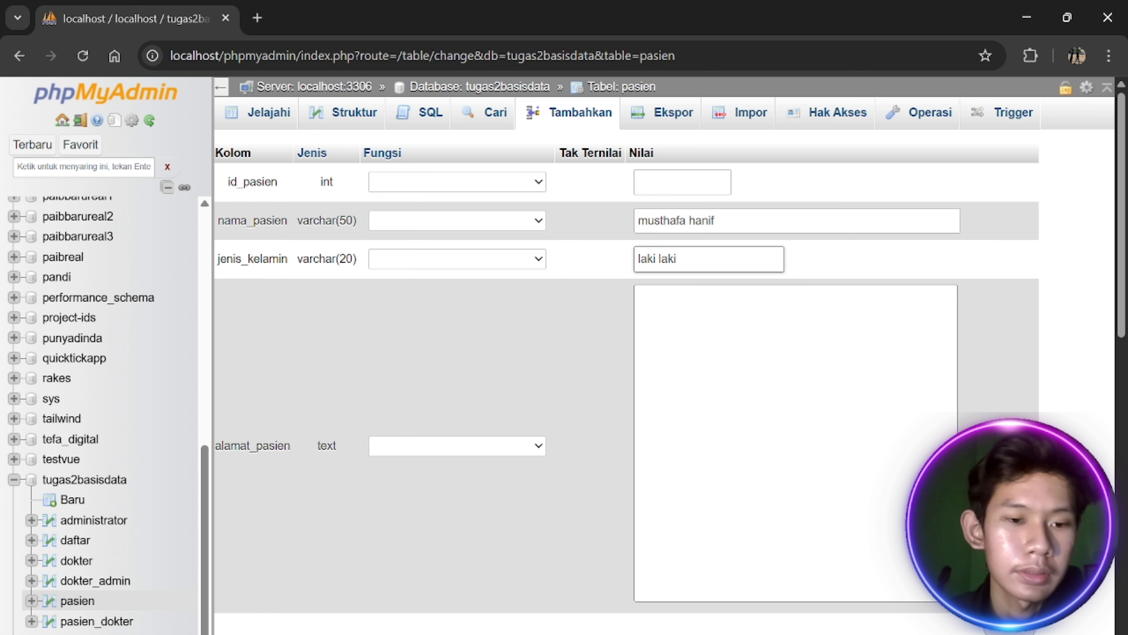
key(Tab)
text(jl)
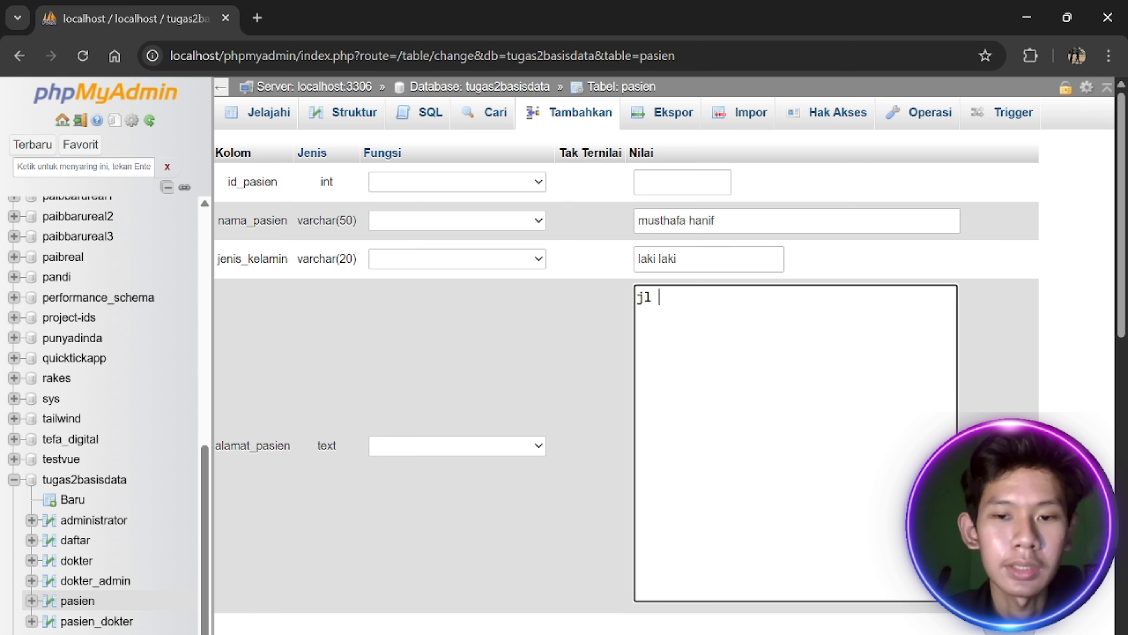
text( ond)
text( pondok kopi)
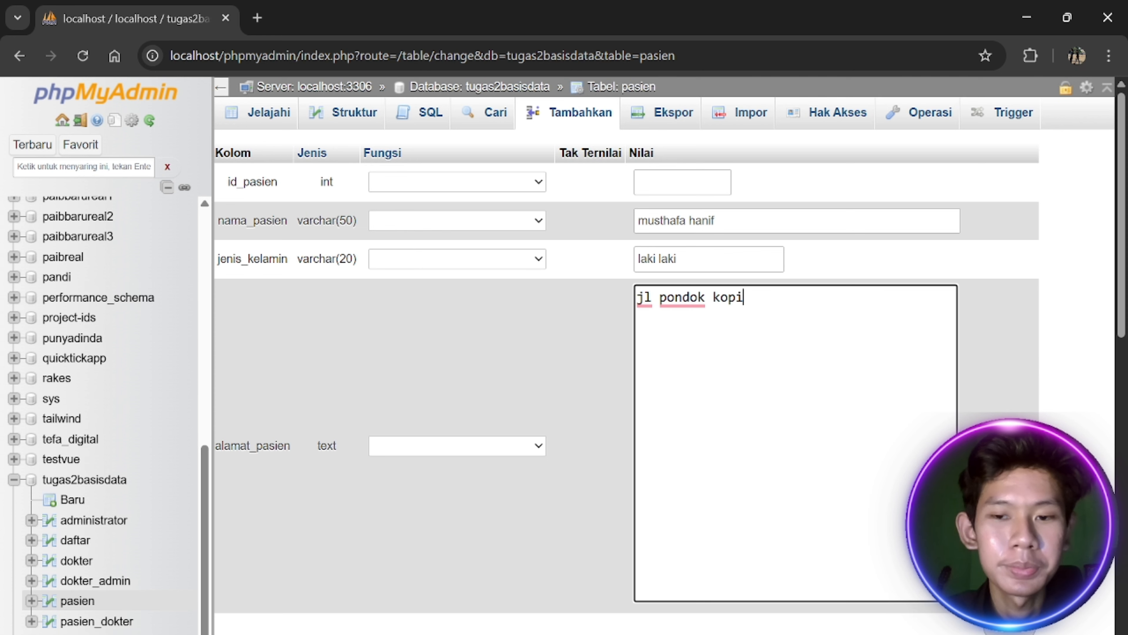
Submit the patient row, check it in the table, then open pasien_dokter
scroll(689, 420, down, 5)
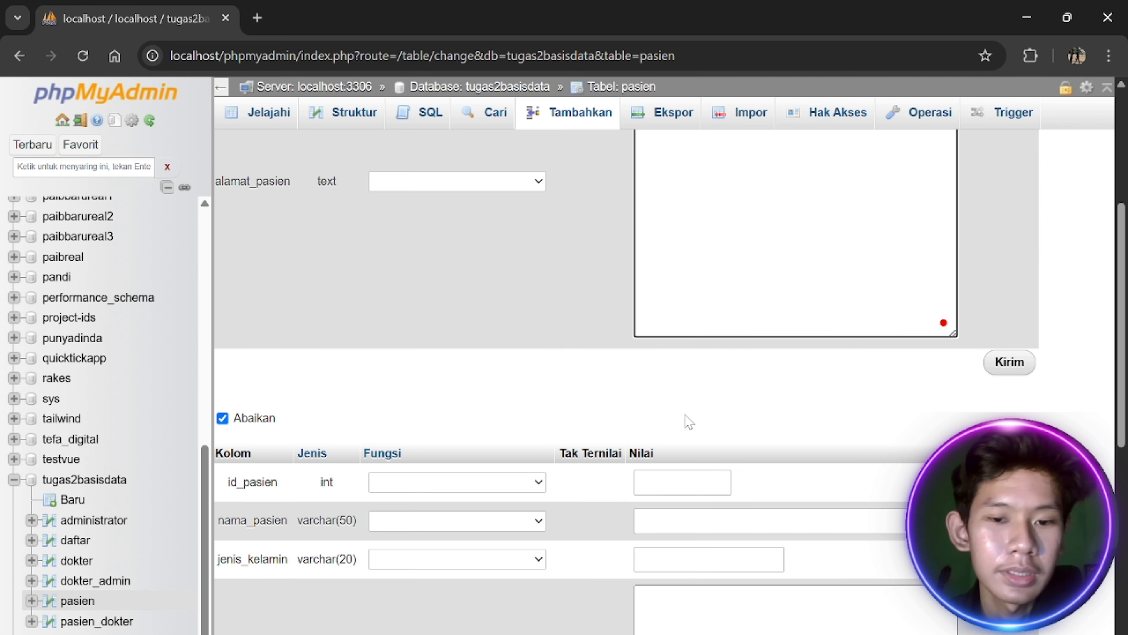
click(1008, 362)
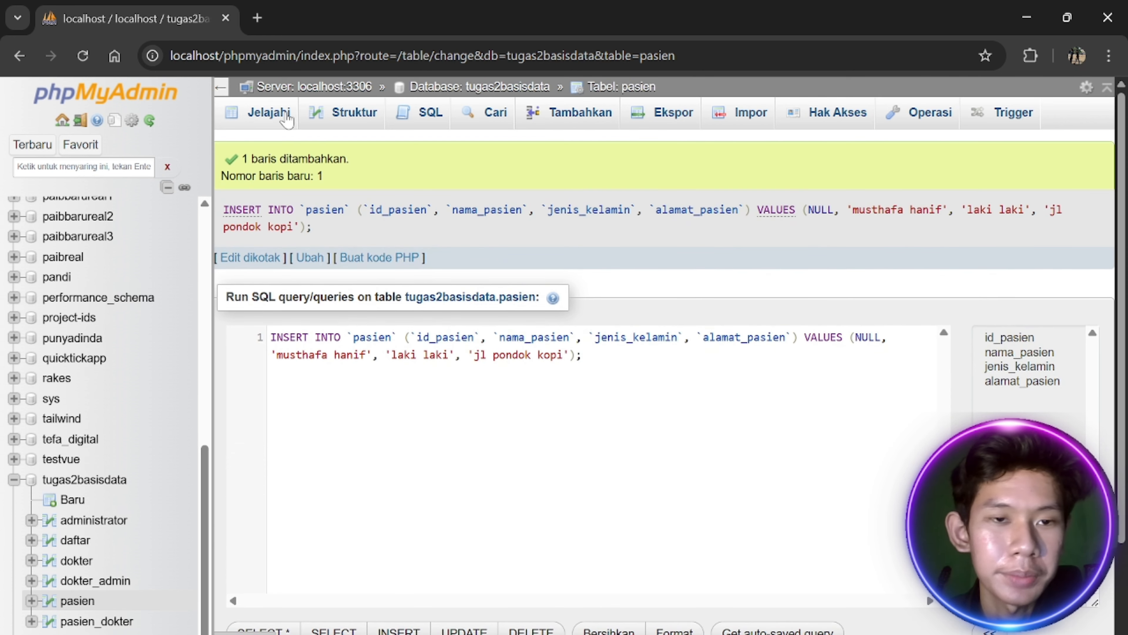
click(280, 114)
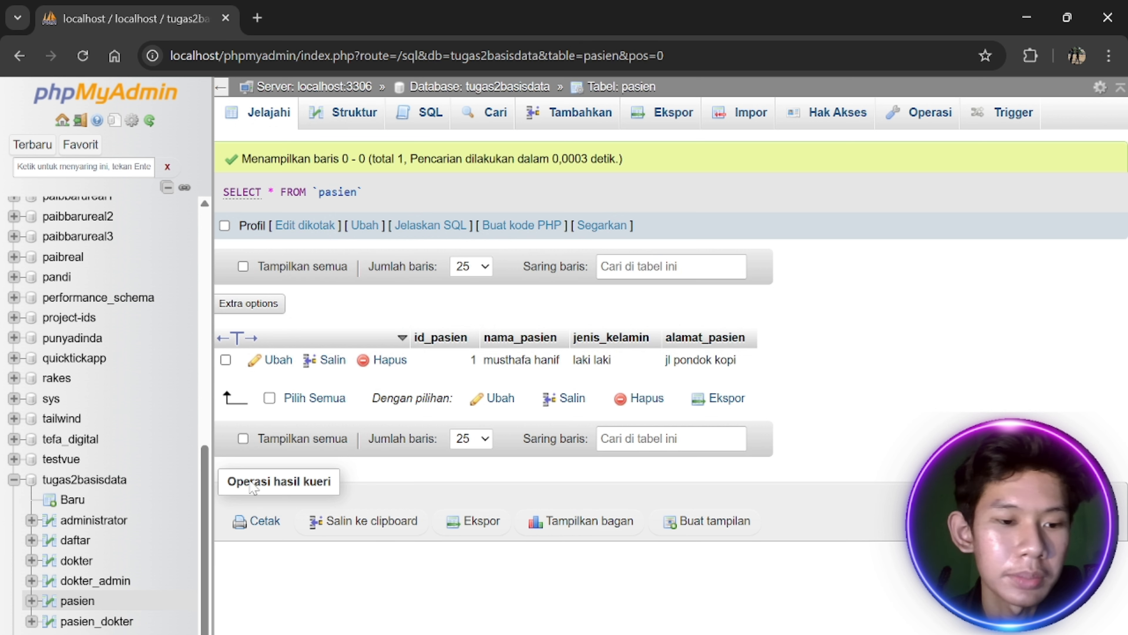
click(126, 622)
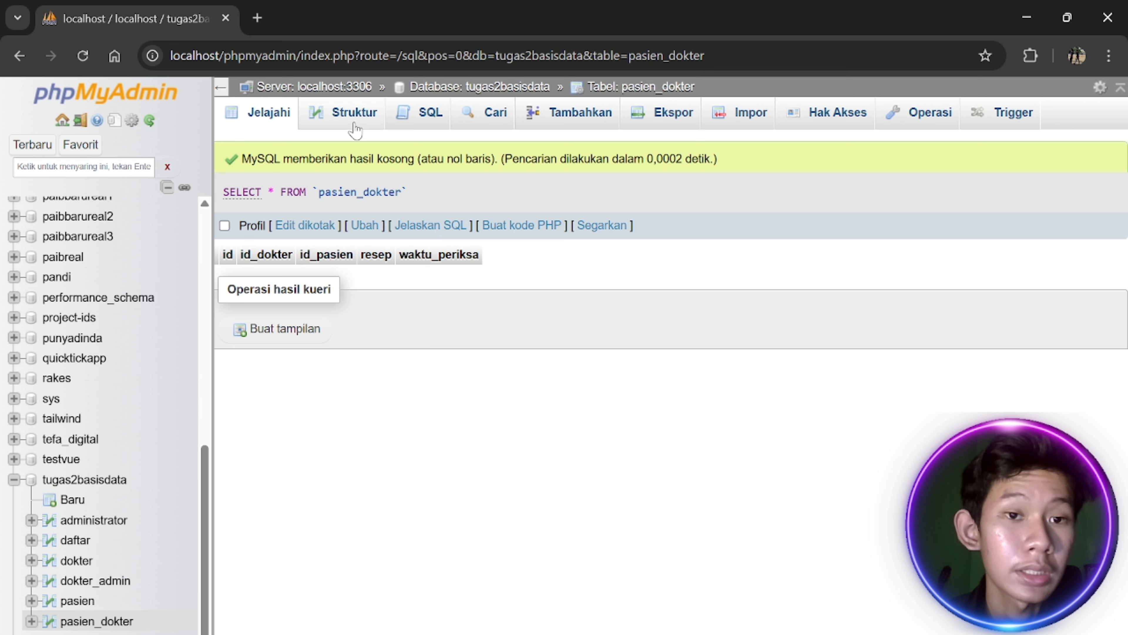
Start a pasien_dokter row linking doctor 1 and patient 1
click(563, 121)
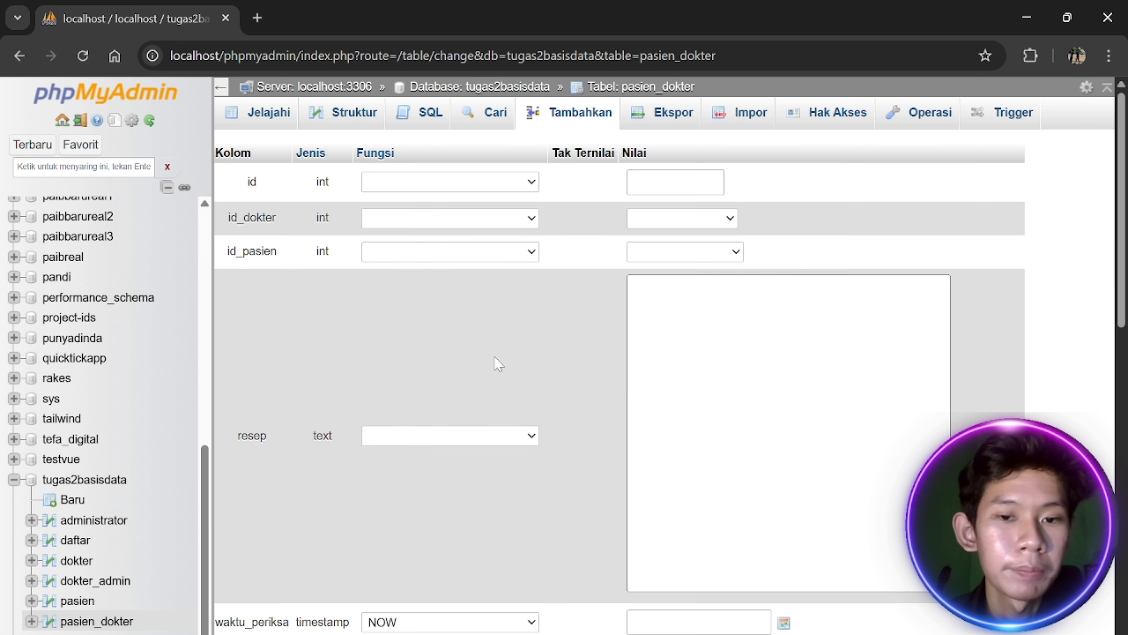
click(672, 224)
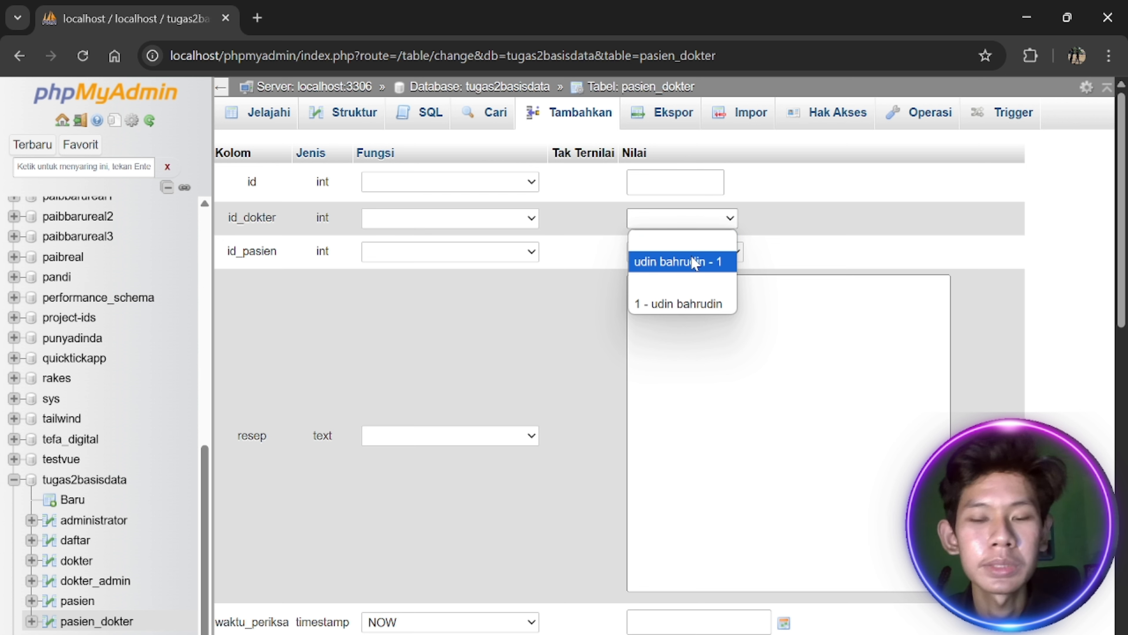
click(733, 226)
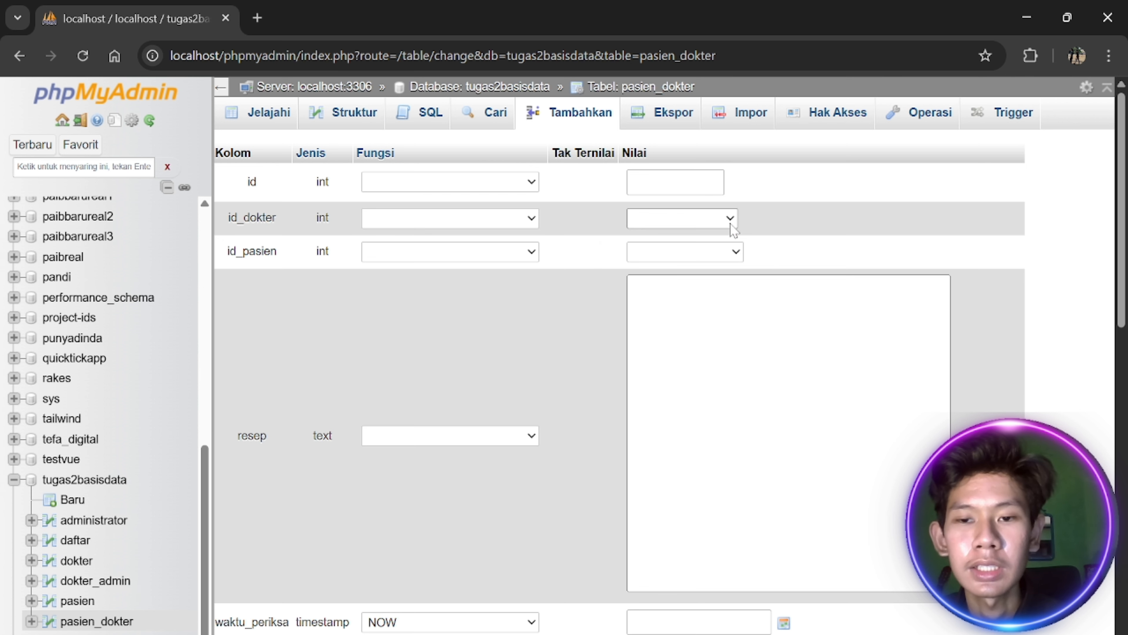
click(733, 226)
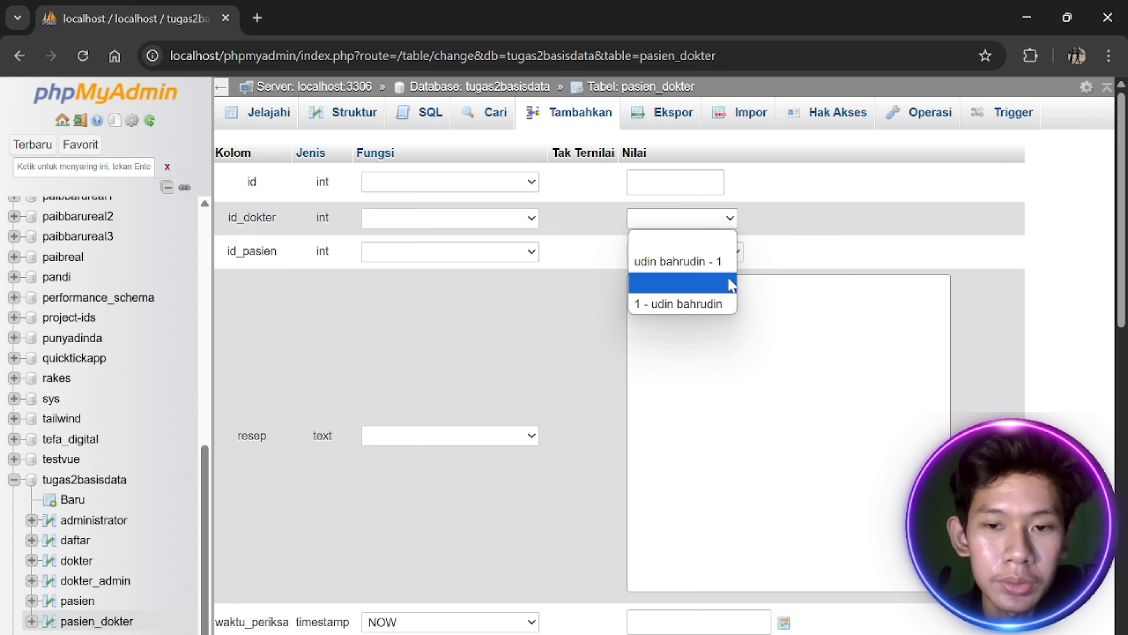
click(723, 261)
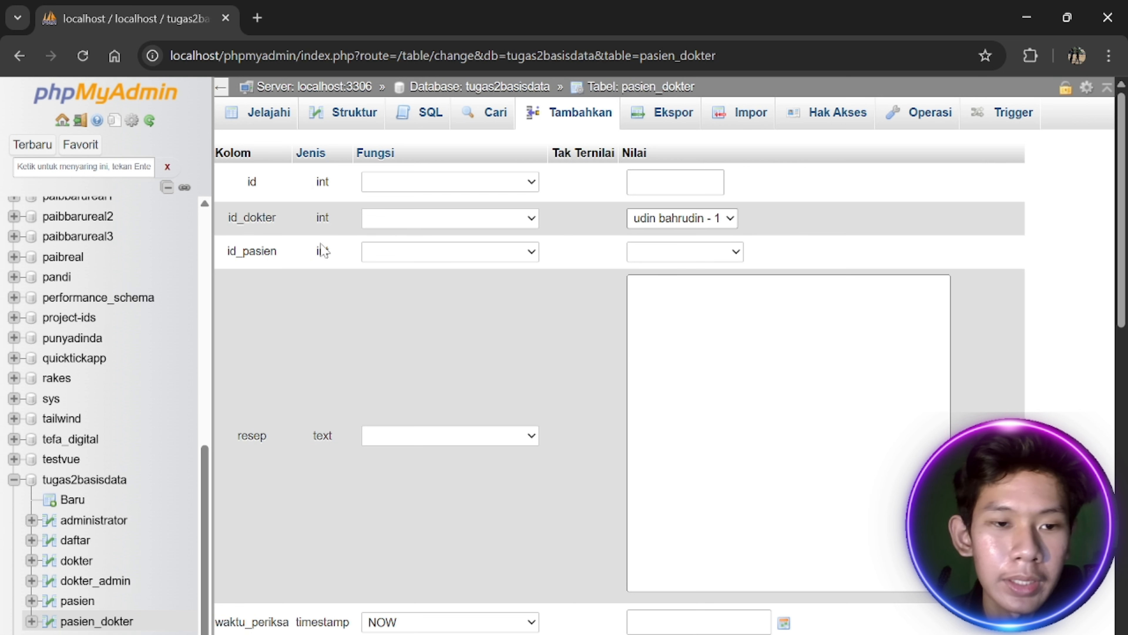
click(696, 252)
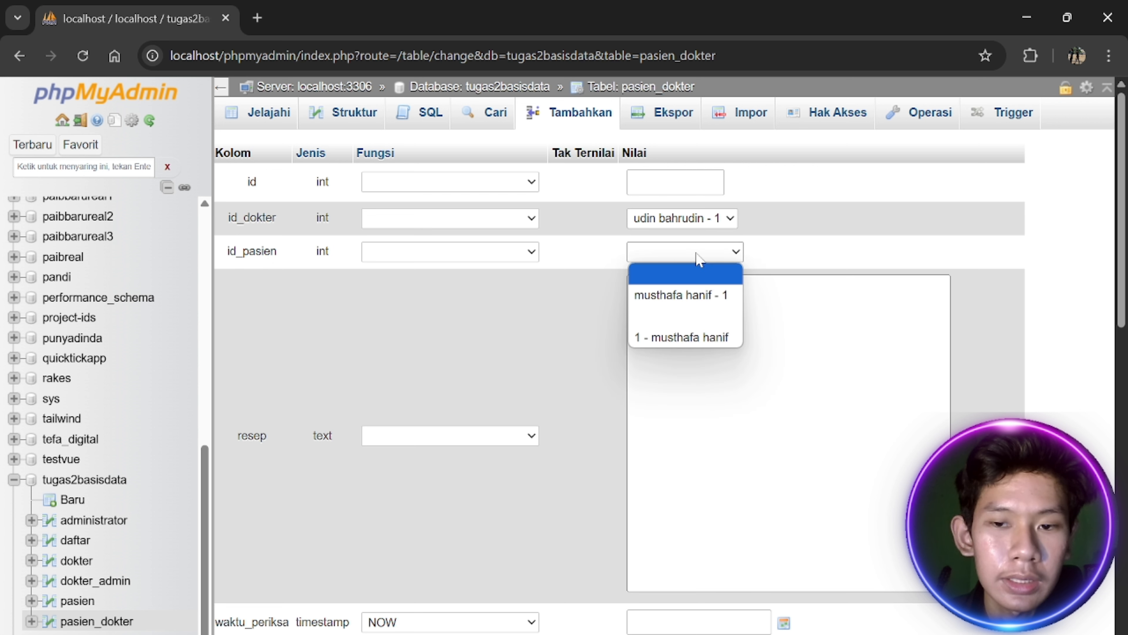
click(704, 297)
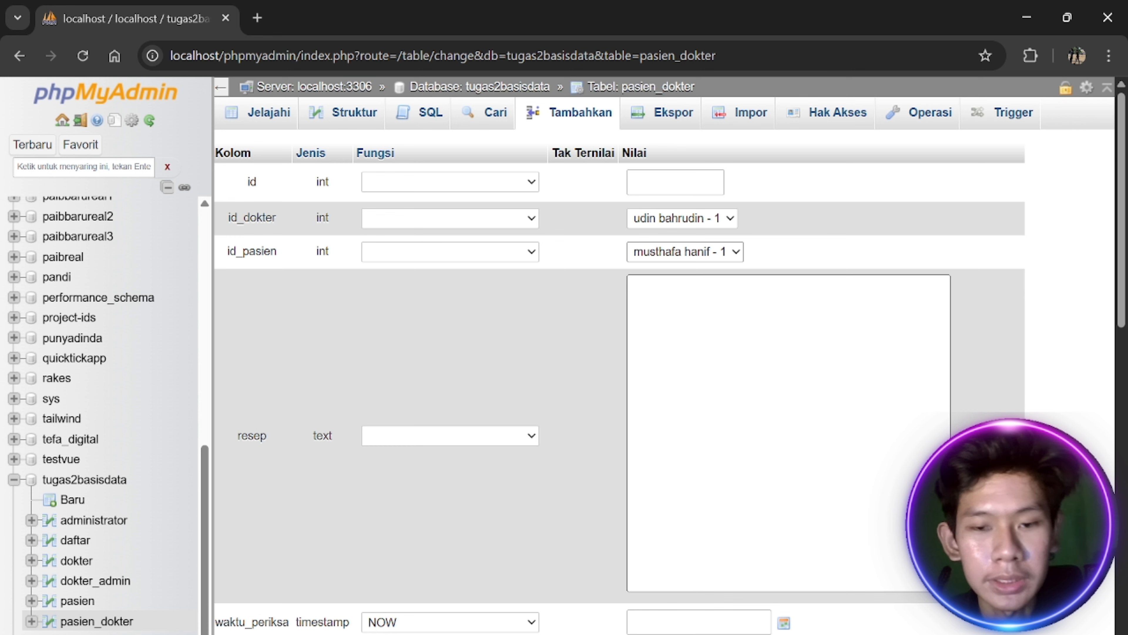
click(704, 307)
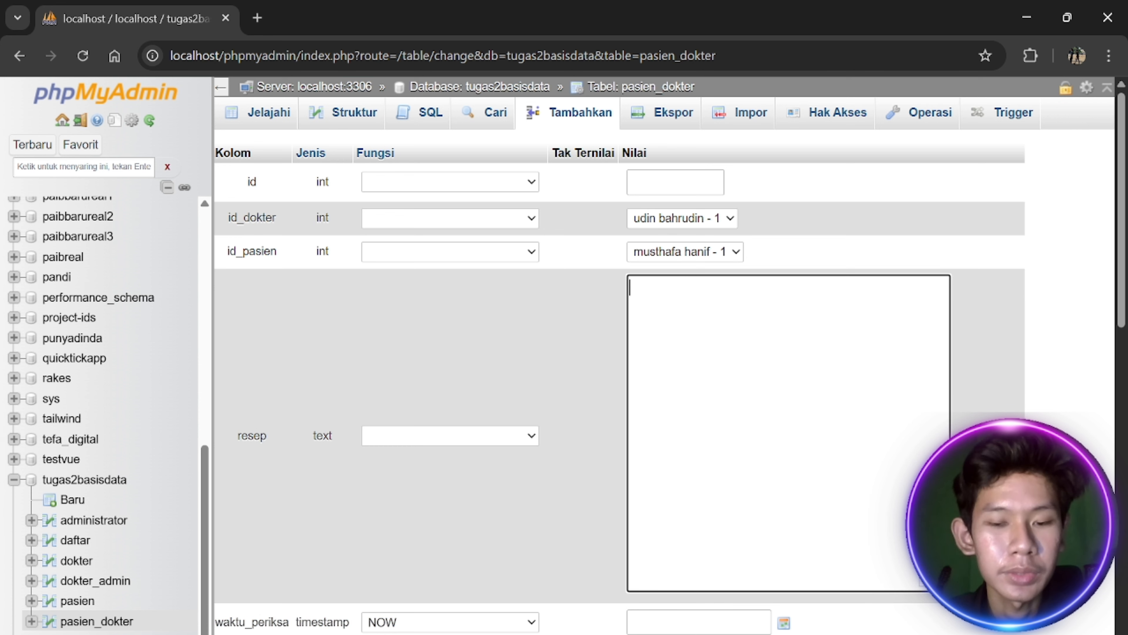
text(paracetamol)
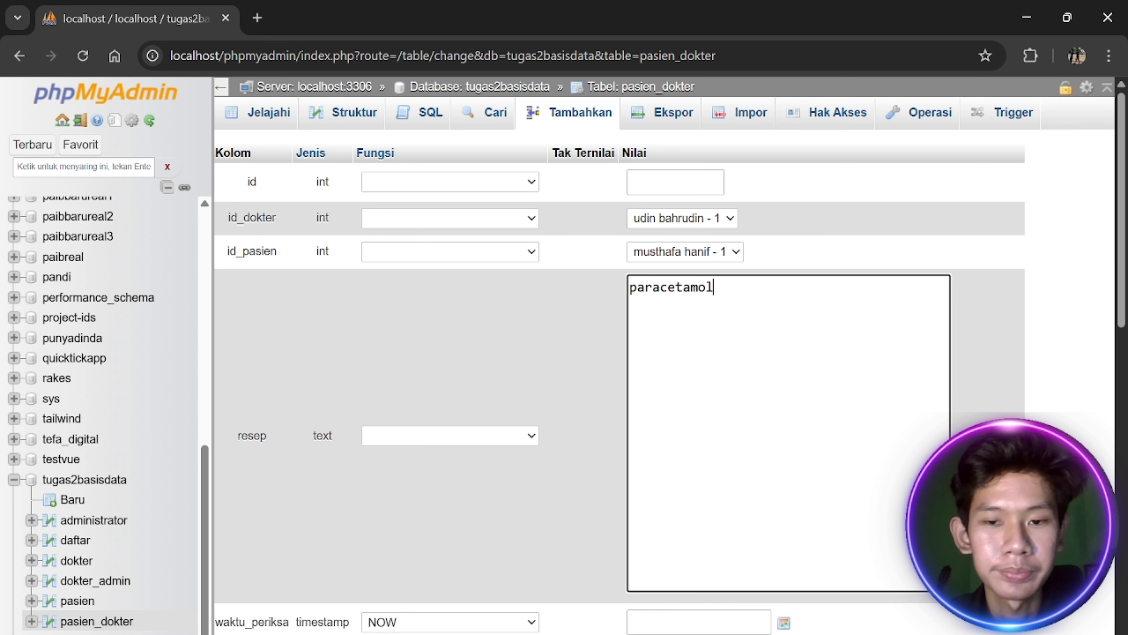
scroll(604, 290, down, 8)
scroll(467, 395, up, 4)
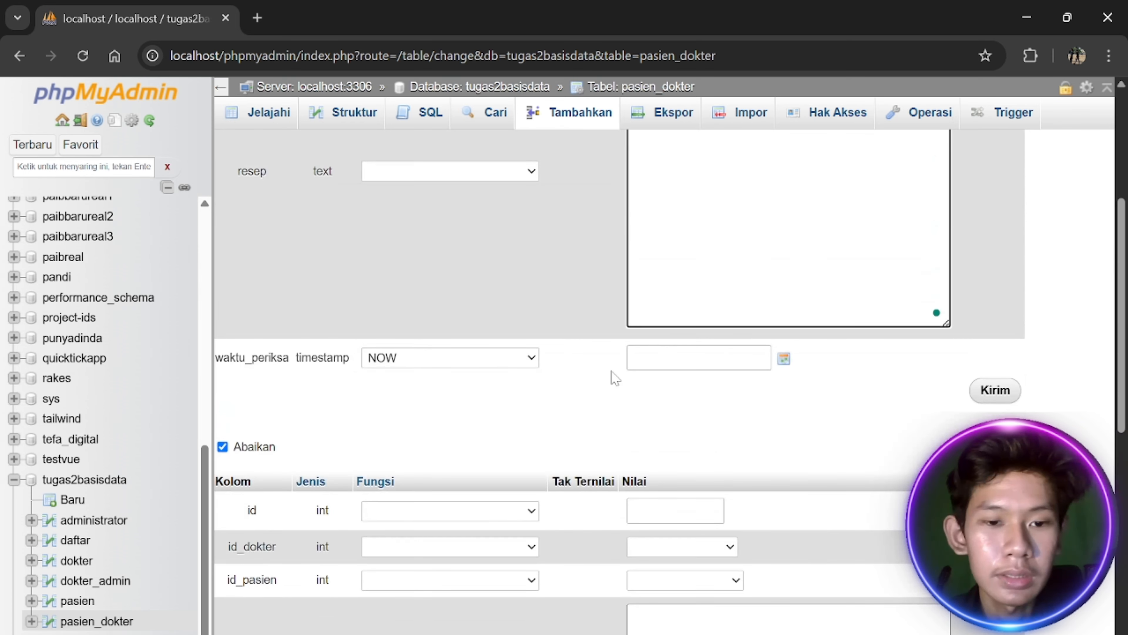
click(785, 359)
scroll(782, 143, up, 2)
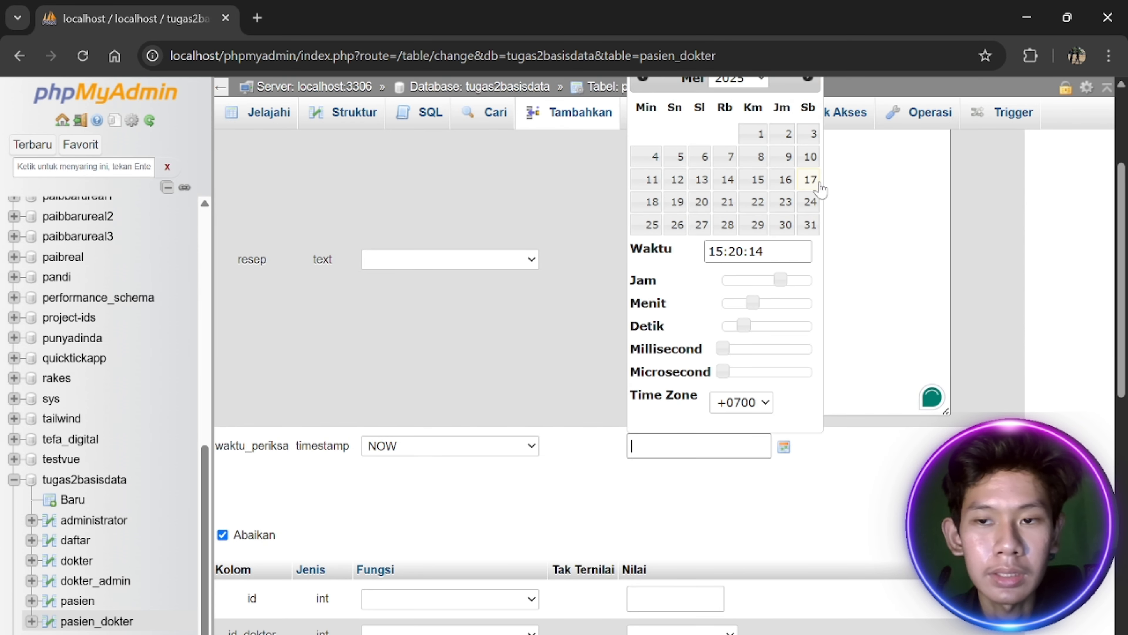
click(811, 180)
key(Return)
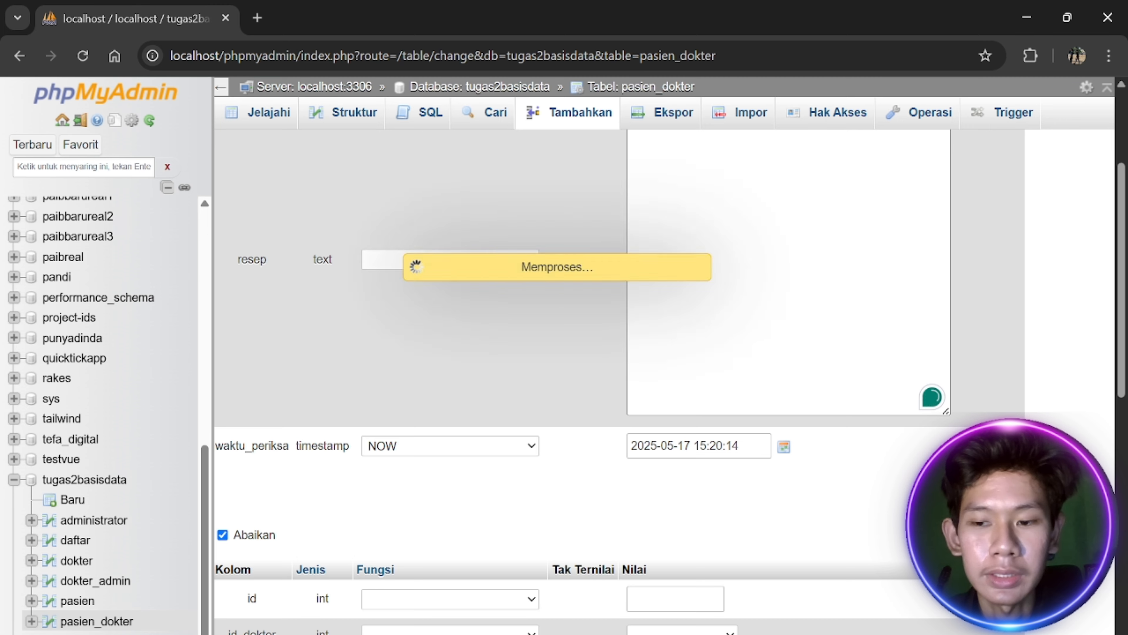
Check the pasien_dokter rows and move on to the administrator table
click(278, 116)
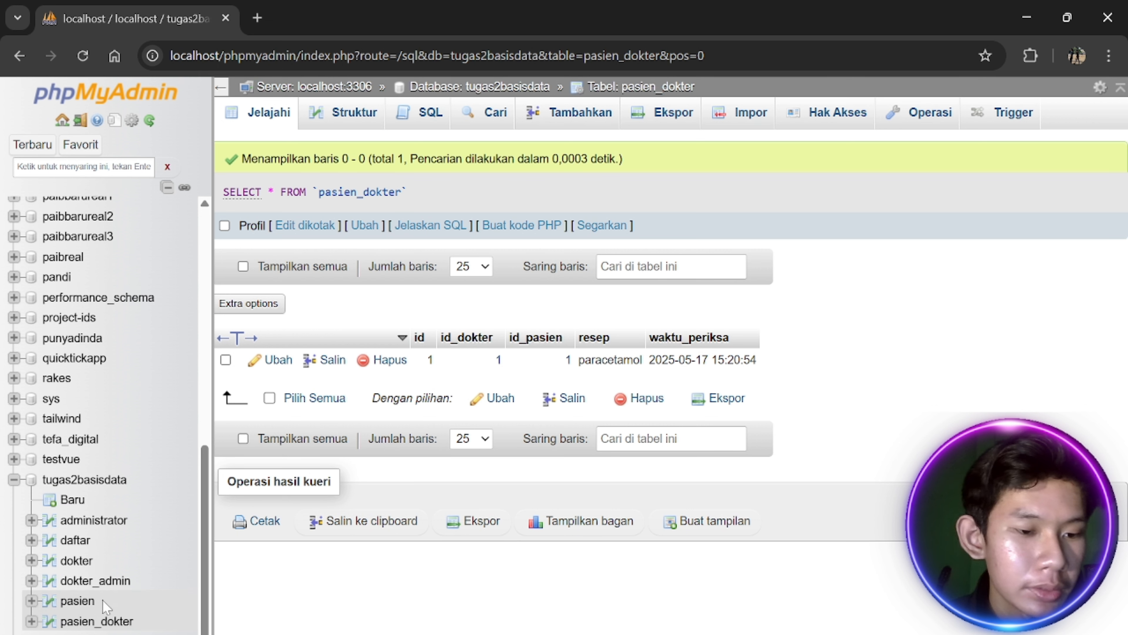
click(106, 582)
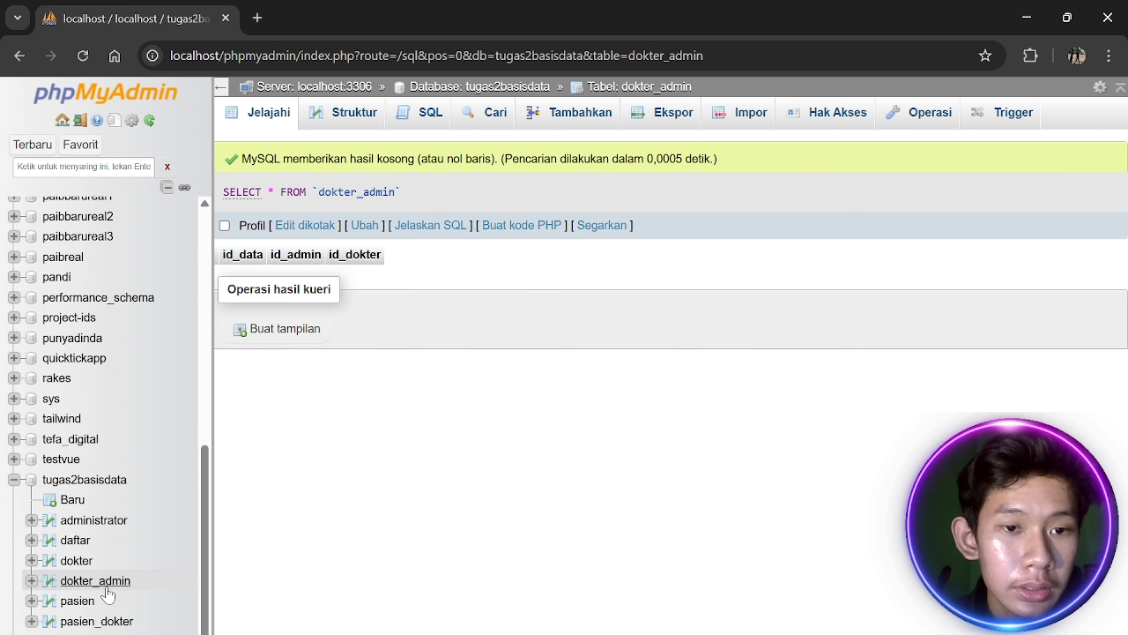
click(98, 522)
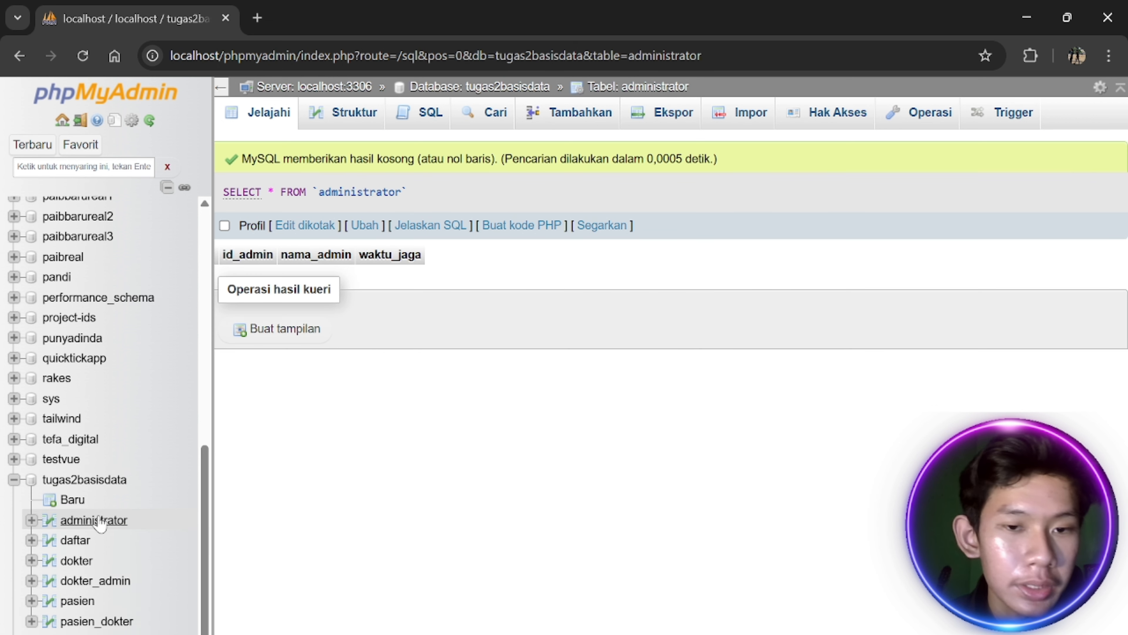
click(538, 121)
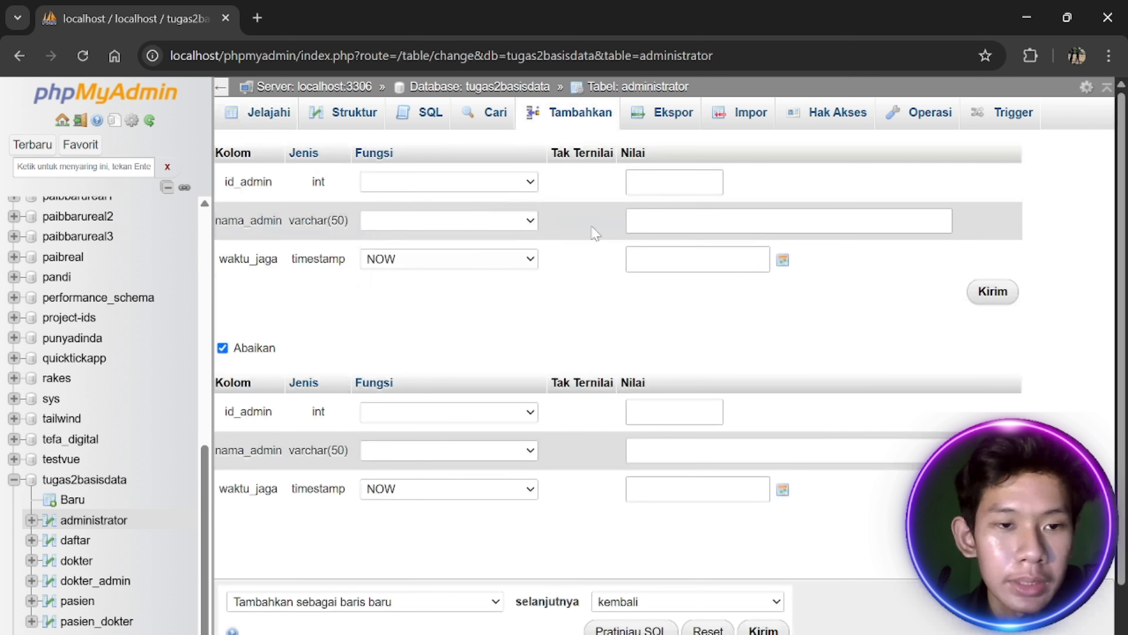
click(636, 222)
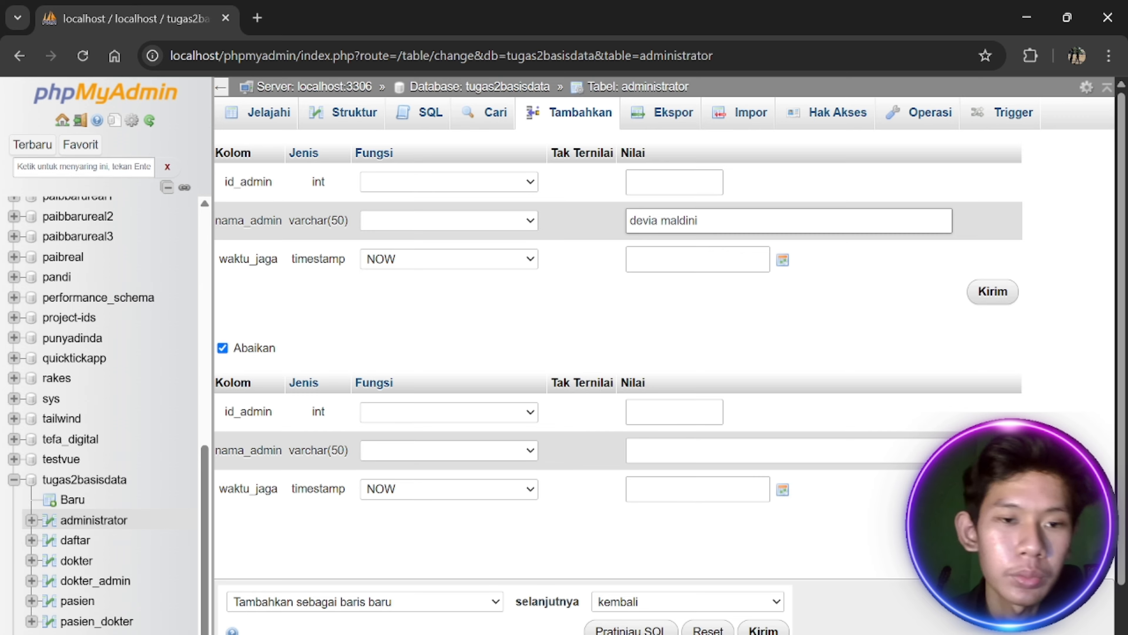
drag(783, 260, 813, 328)
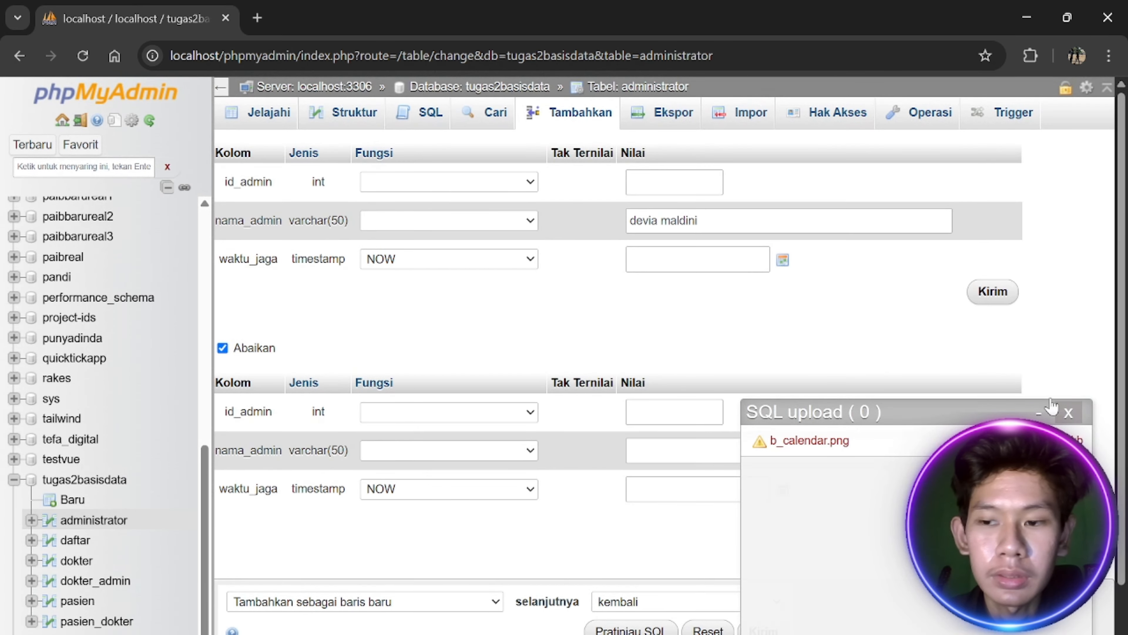
click(1069, 412)
click(784, 260)
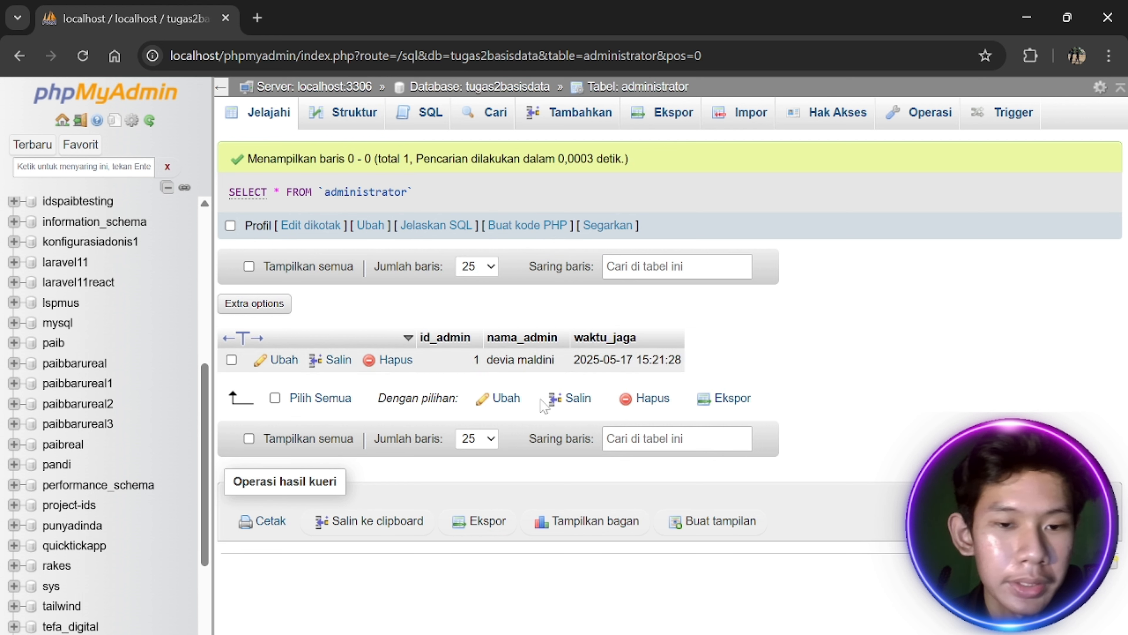
scroll(111, 511, down, 4)
Add a daftar row linking admin 1 and patient 1
click(77, 543)
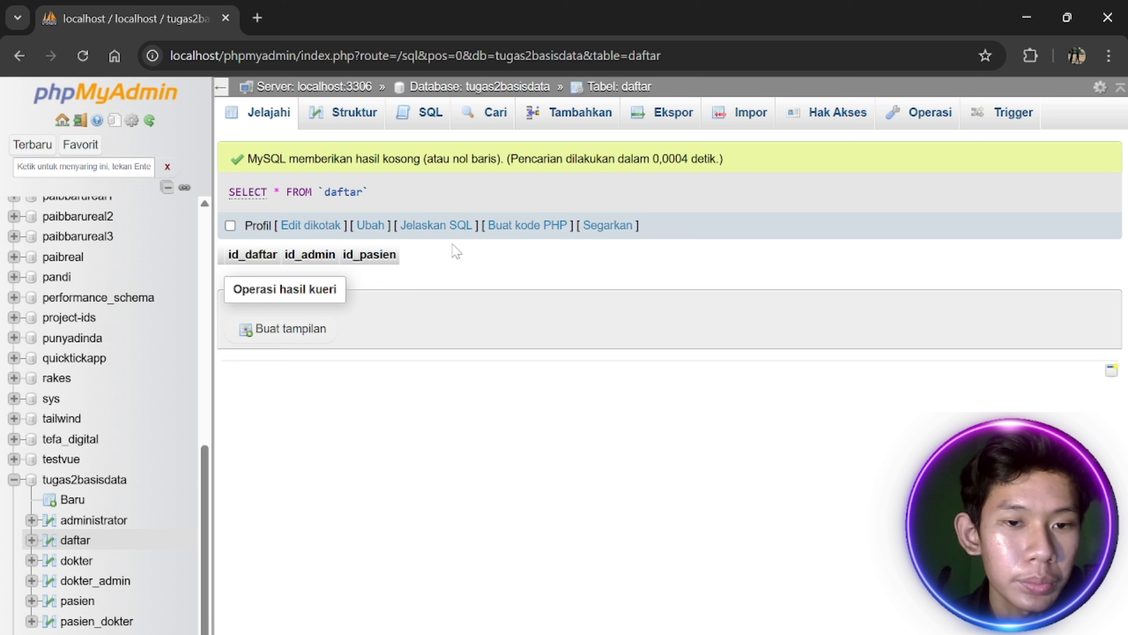
click(561, 120)
click(636, 219)
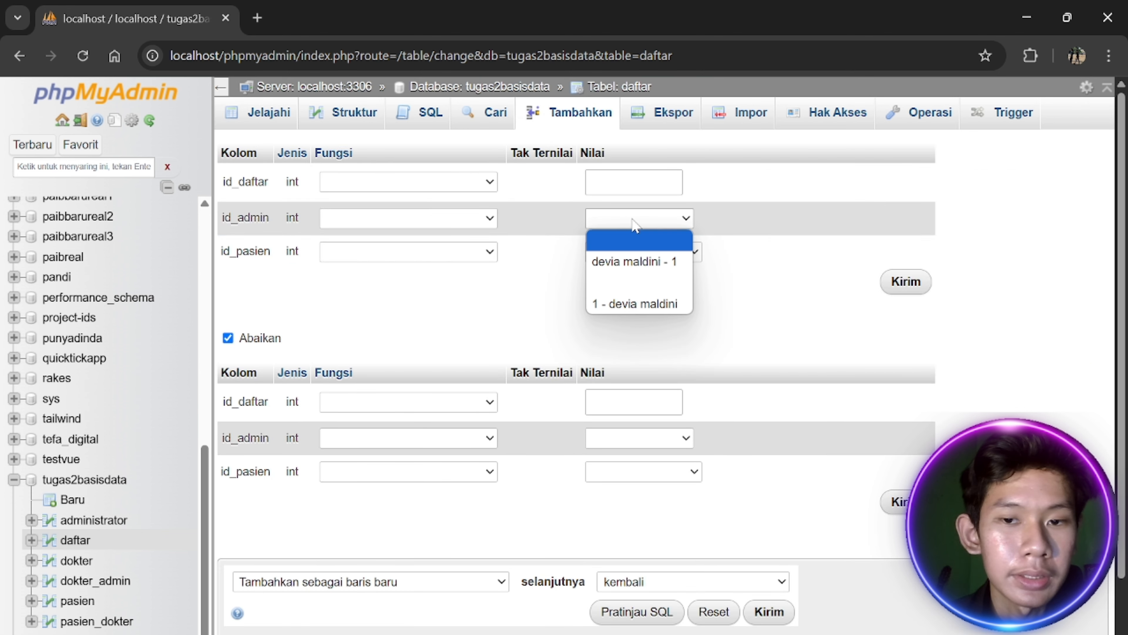
click(635, 262)
click(644, 252)
click(662, 294)
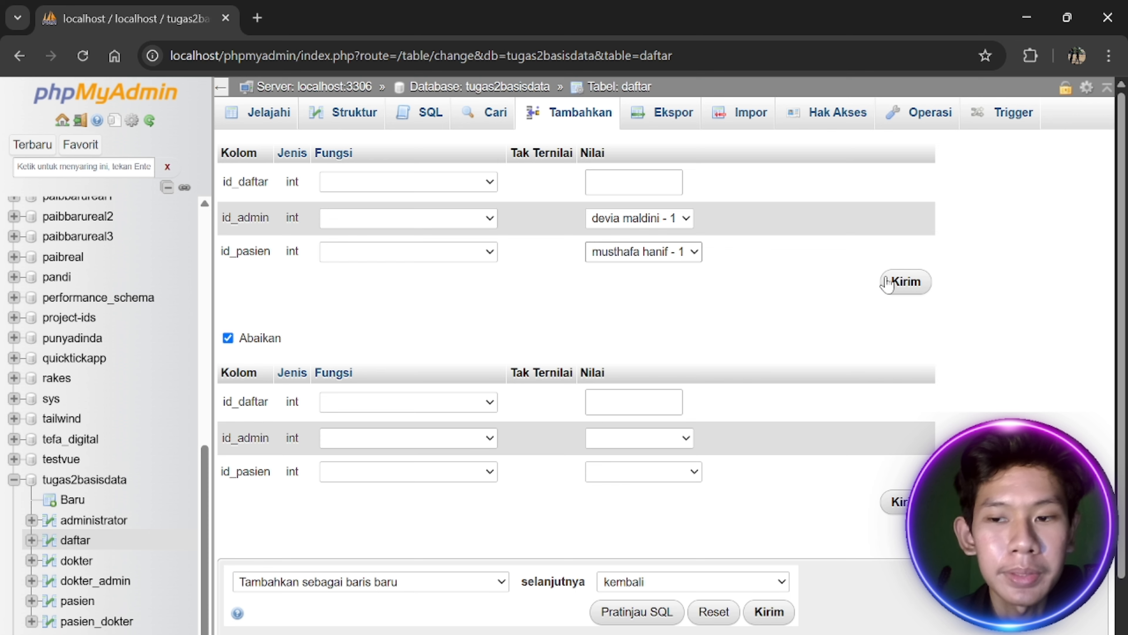
click(905, 281)
click(338, 119)
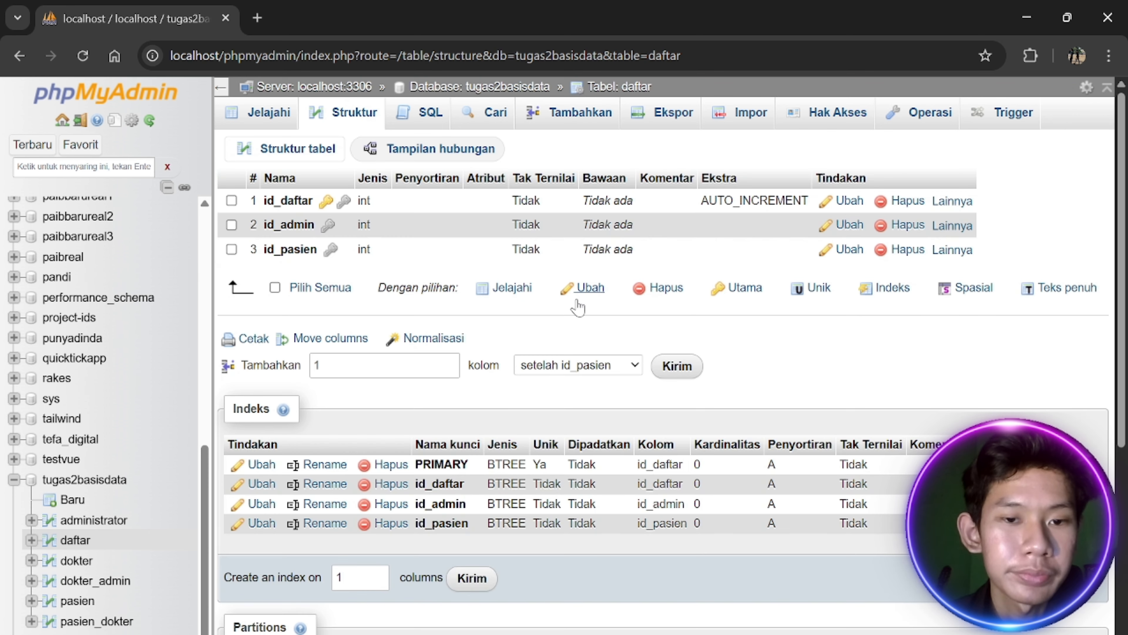
scroll(151, 511, down, 5)
Add a dokter_admin row with id_admin 1 and id_dokter 1, then open pasien
click(82, 580)
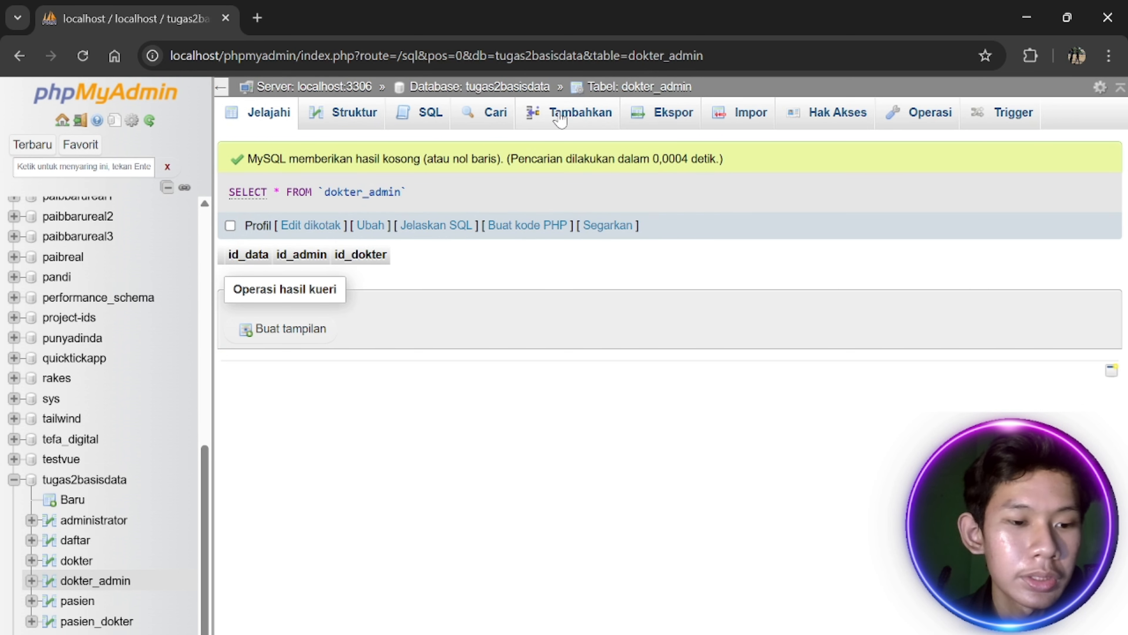
click(560, 118)
click(633, 220)
click(631, 260)
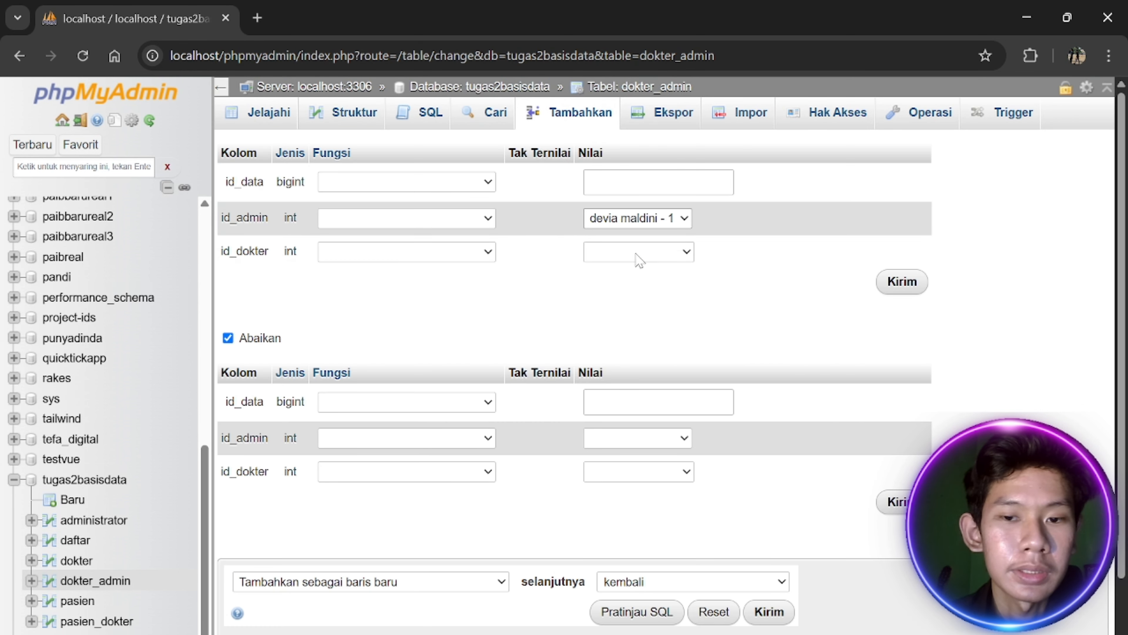
click(637, 253)
click(642, 298)
click(902, 282)
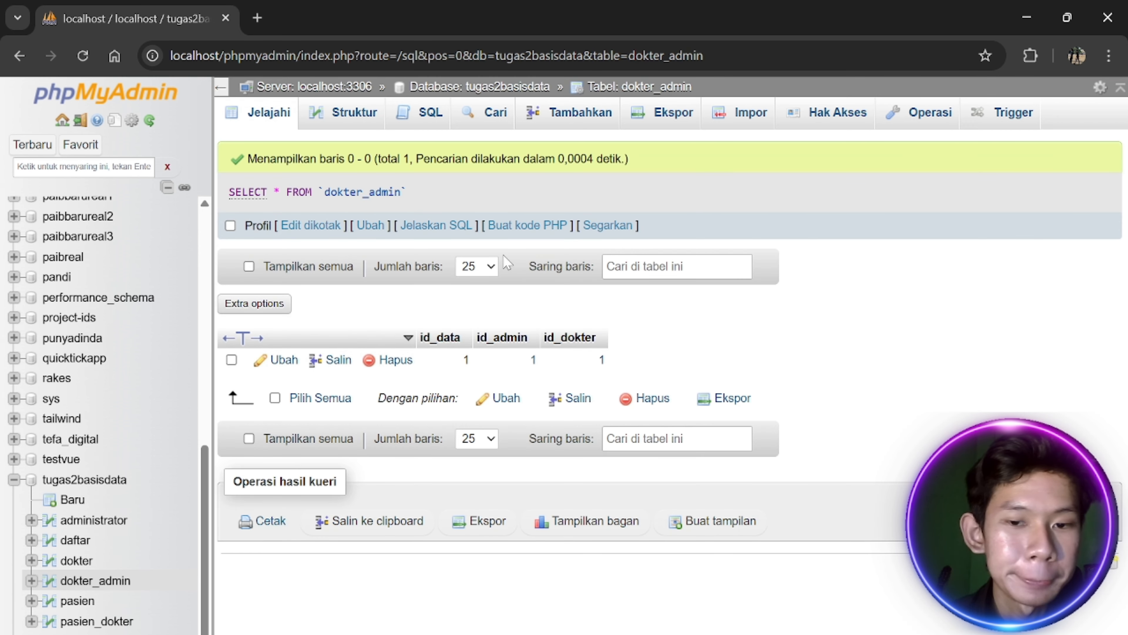
click(78, 601)
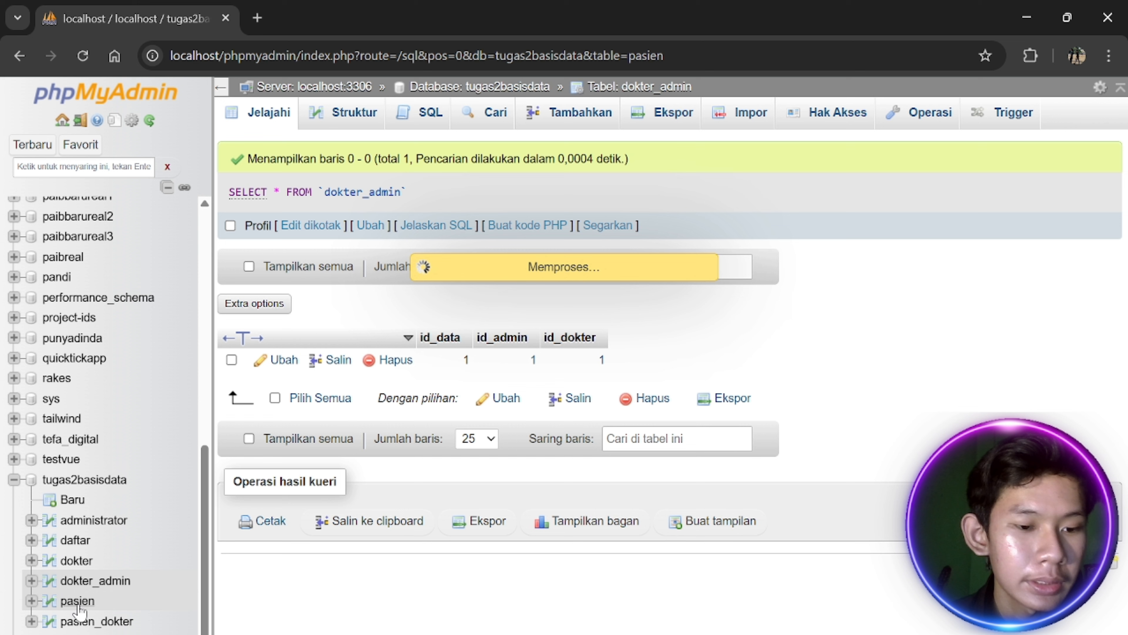
Insert a second patient with the patient's name, gender laki laki and address
click(582, 129)
click(737, 221)
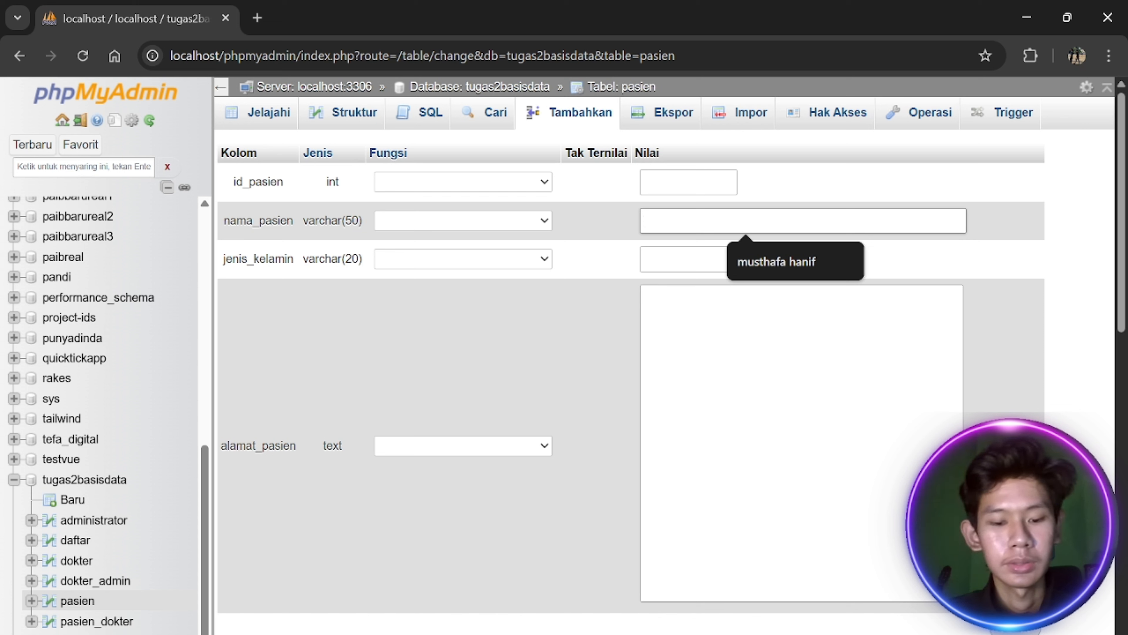
key(Escape)
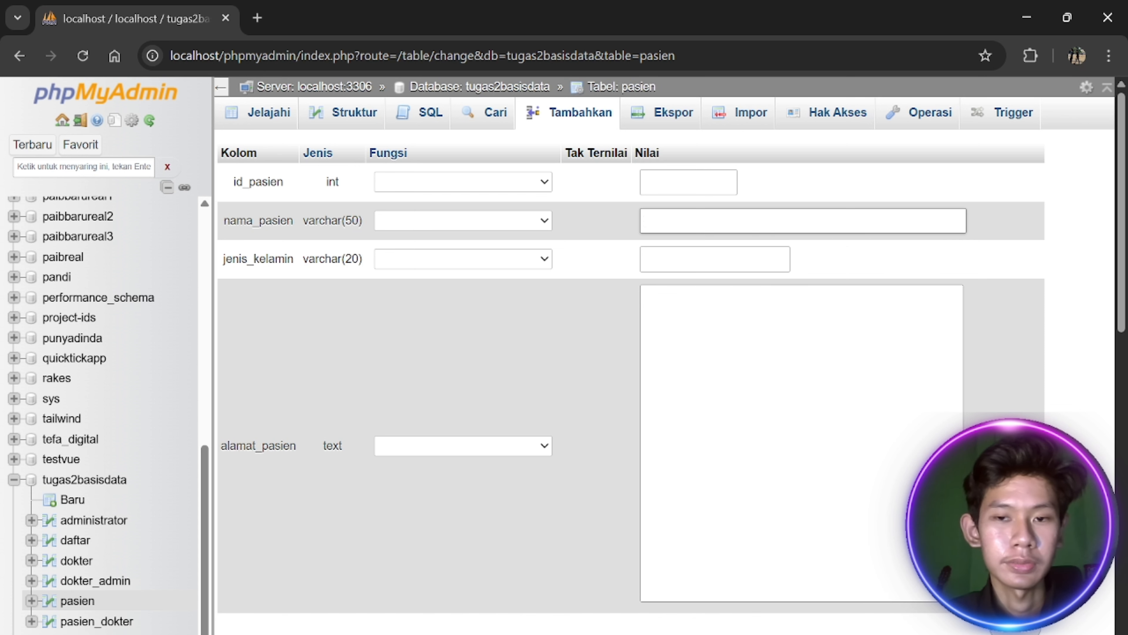
click(715, 259)
click(733, 300)
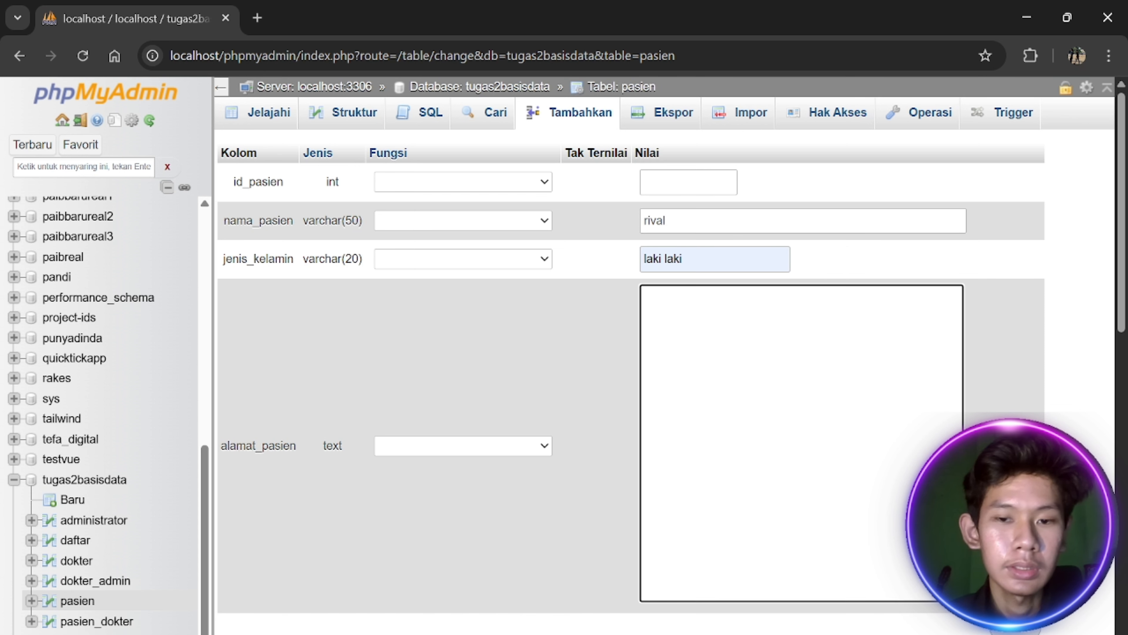
text(jl pondok)
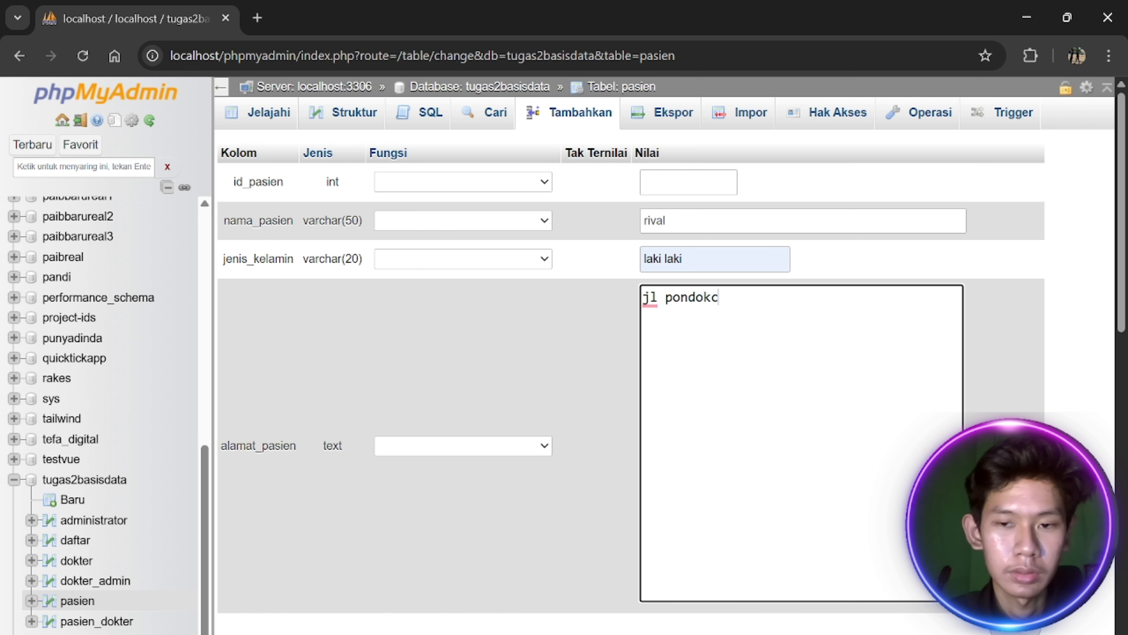
text( cipta)
key(Tab)
key(Return)
Open the insert form of the pasien_dokter table
scroll(424, 442, down, 3)
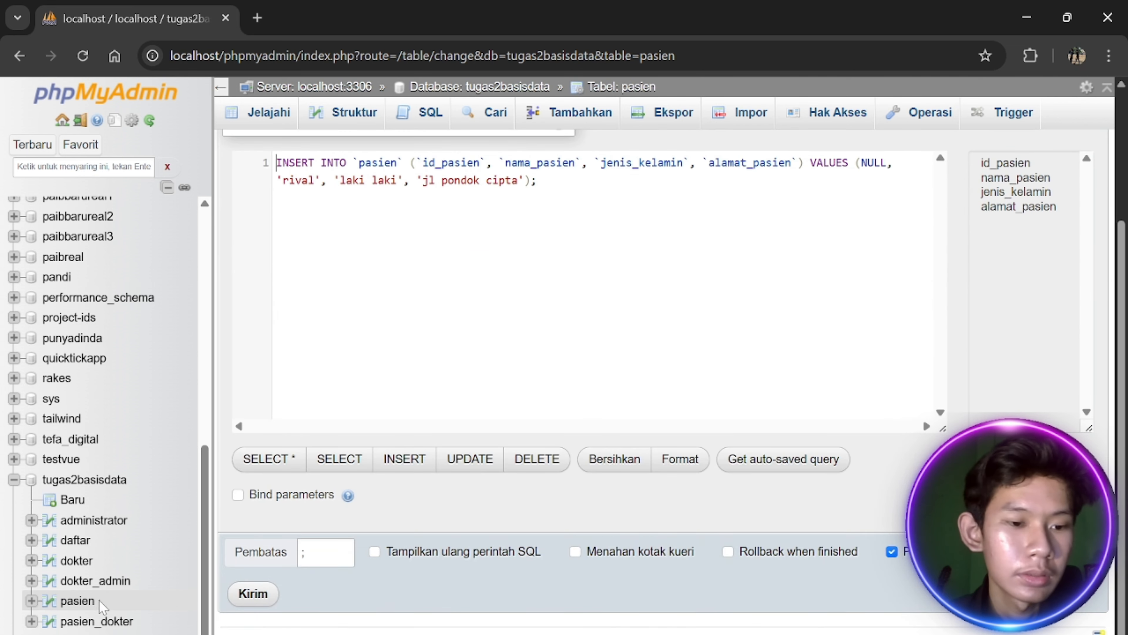
click(97, 621)
click(573, 111)
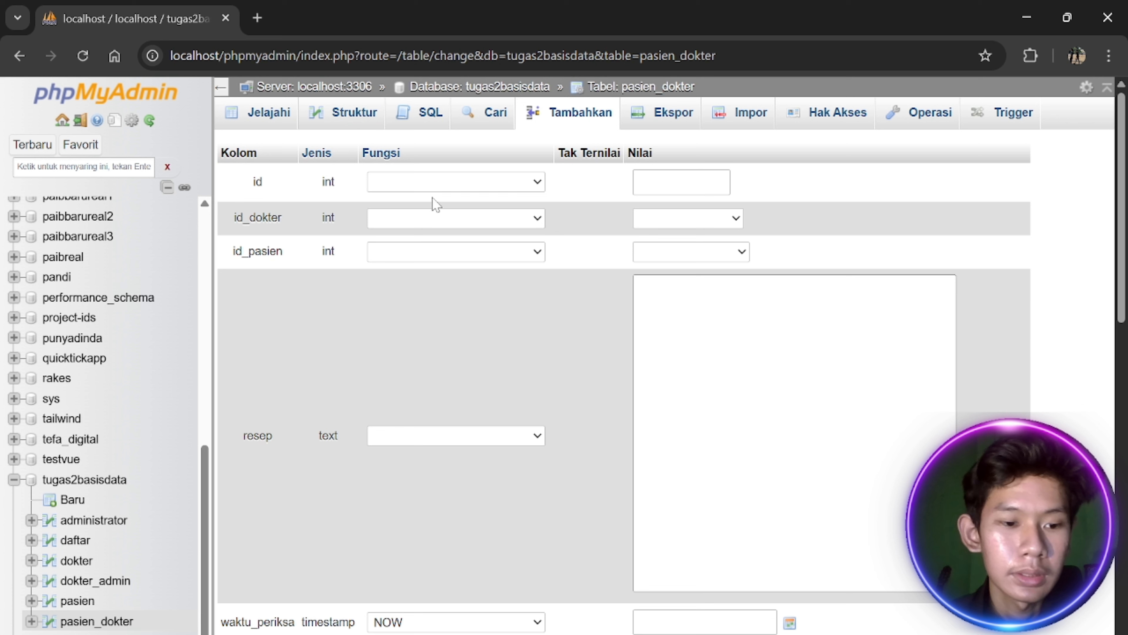
Fill a pasien_dokter row for doctor 1 and patient 2 with resep obat panas
click(688, 218)
click(679, 260)
click(691, 252)
click(700, 317)
key(Tab)
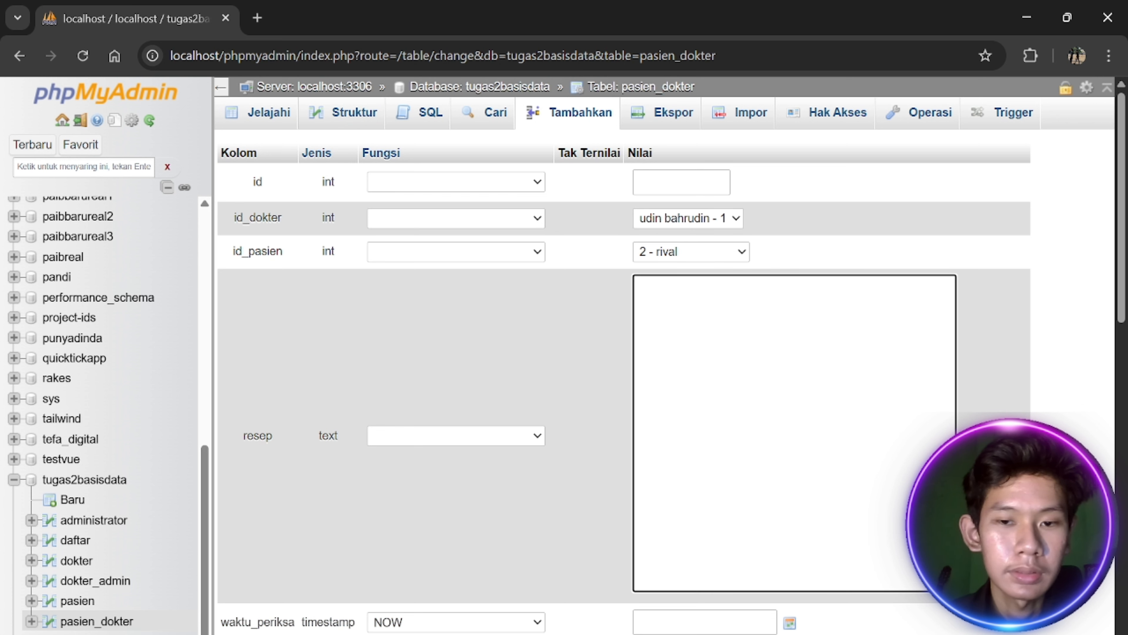
text(oabt)
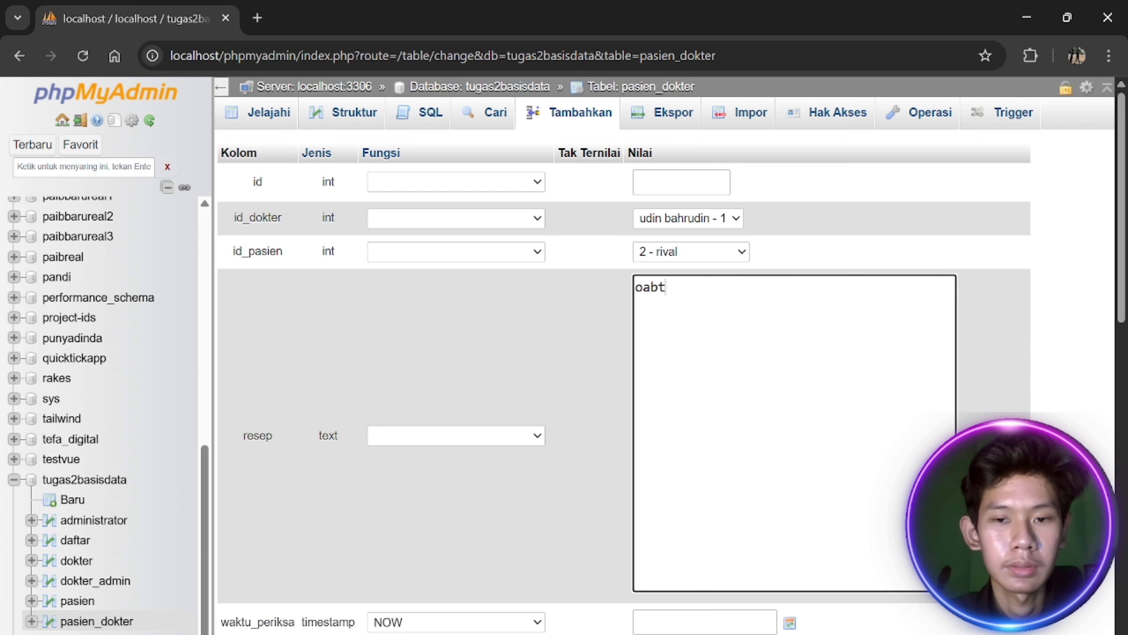
key(BackSpace)
key(BackSpace)
key(BackSpace)
text(bat panas)
scroll(809, 287, down, 6)
click(790, 270)
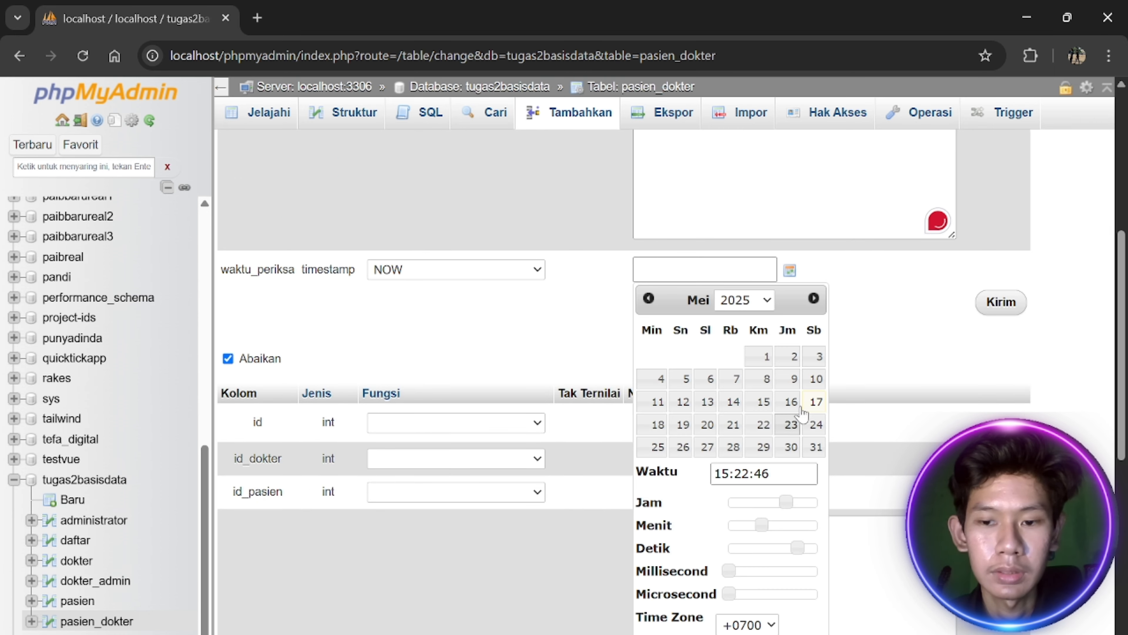
click(815, 403)
click(921, 329)
click(1000, 302)
click(259, 121)
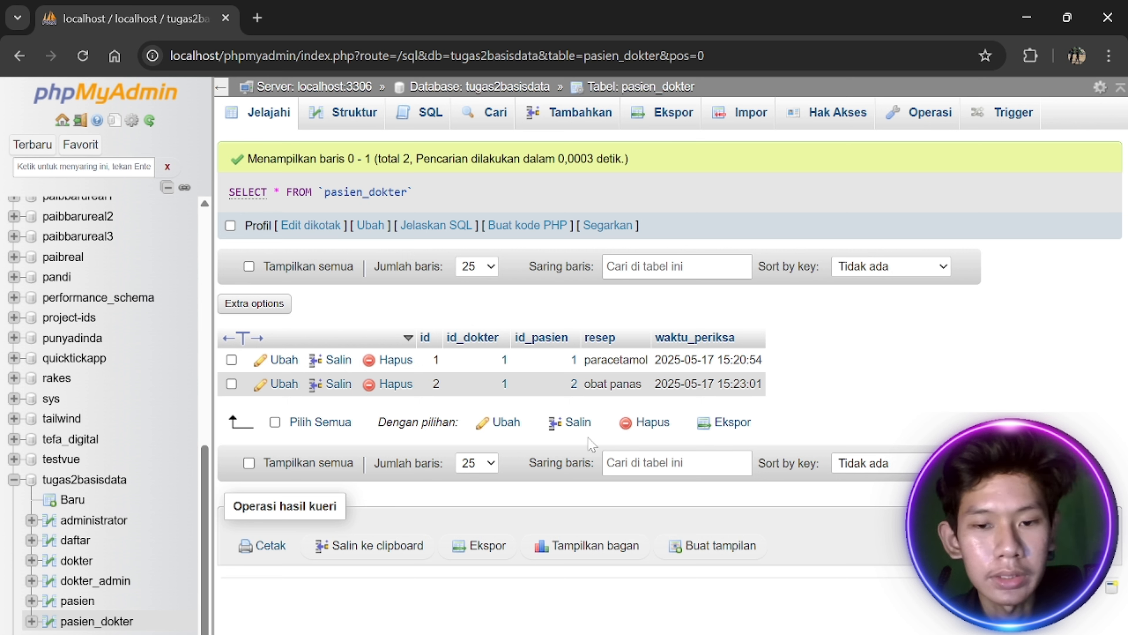
click(91, 580)
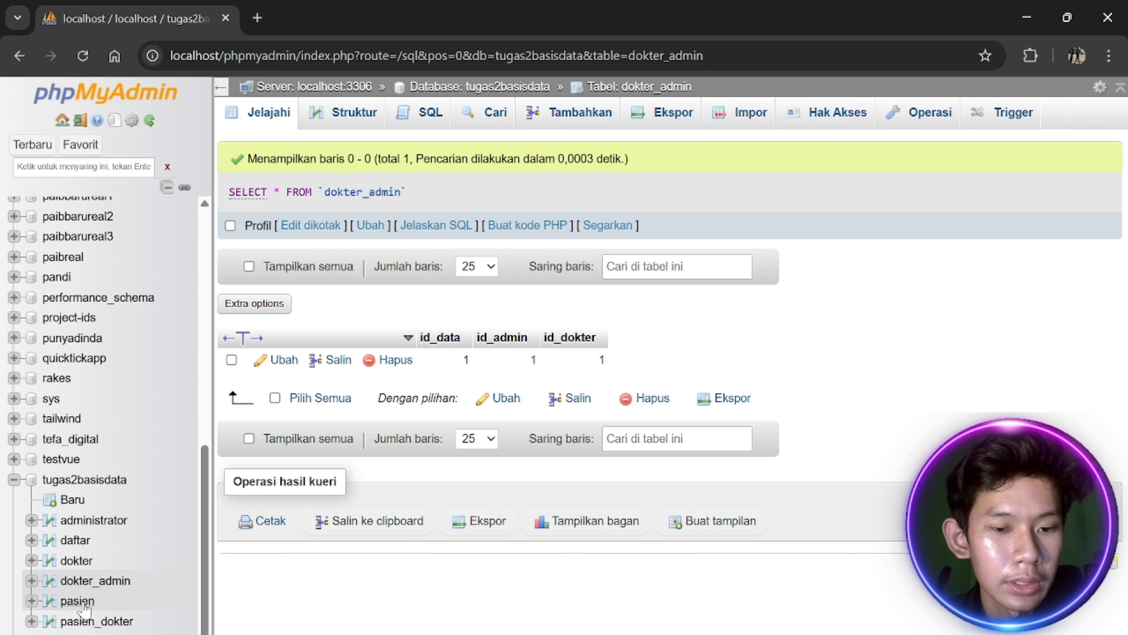
click(80, 602)
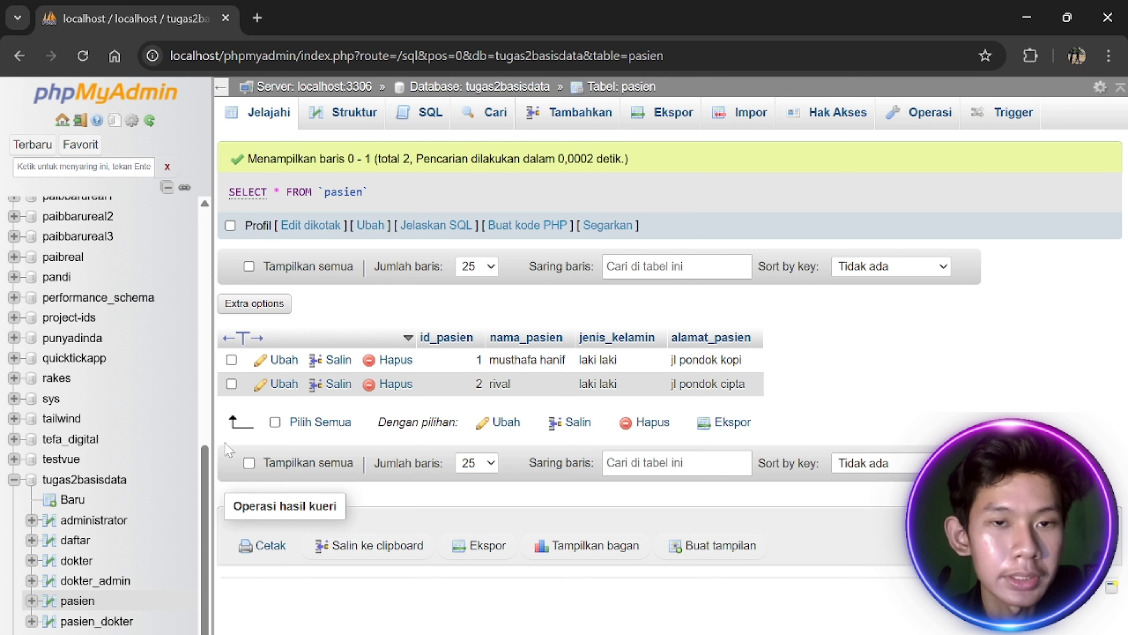
Run 'select * from pasien;' in the tugas2basisdata SQL editor
click(93, 485)
click(353, 127)
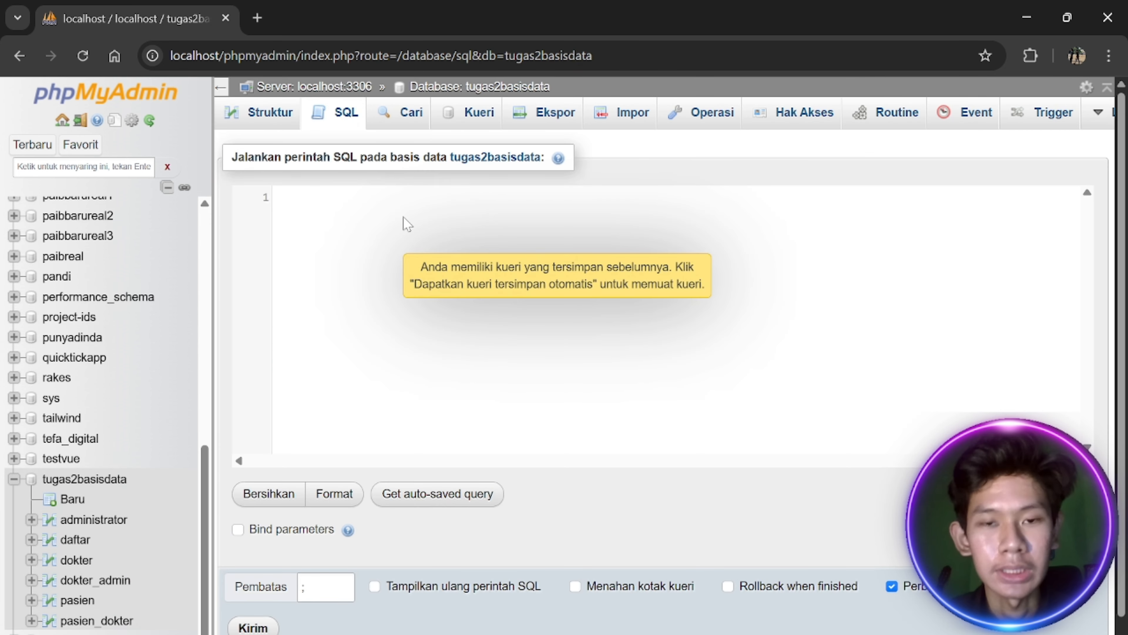
text(sel)
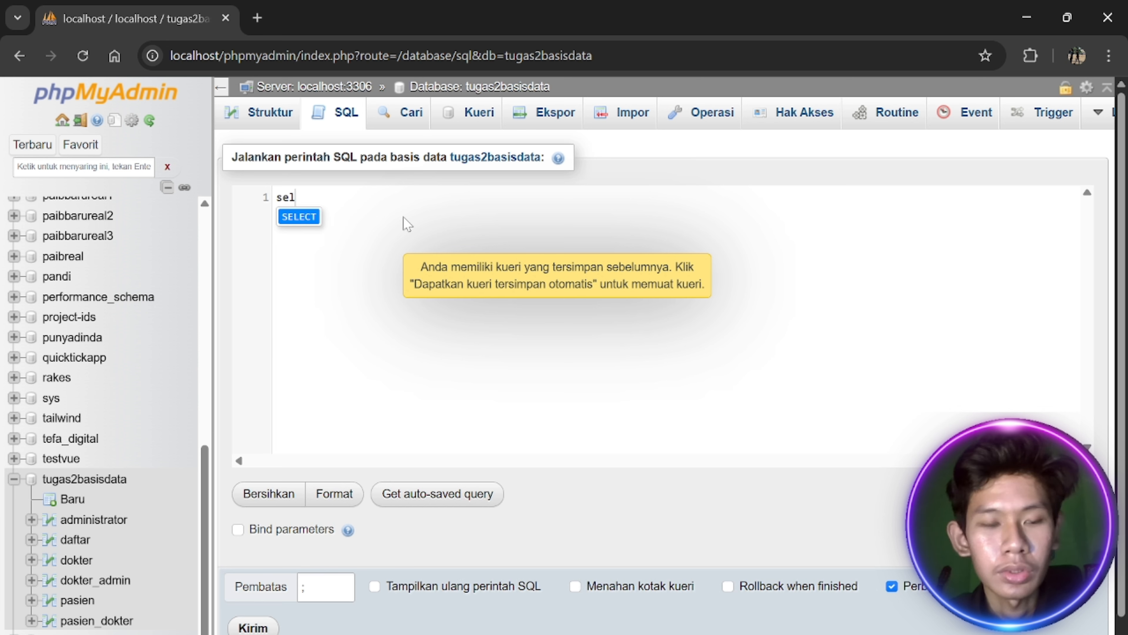
text(ect * )
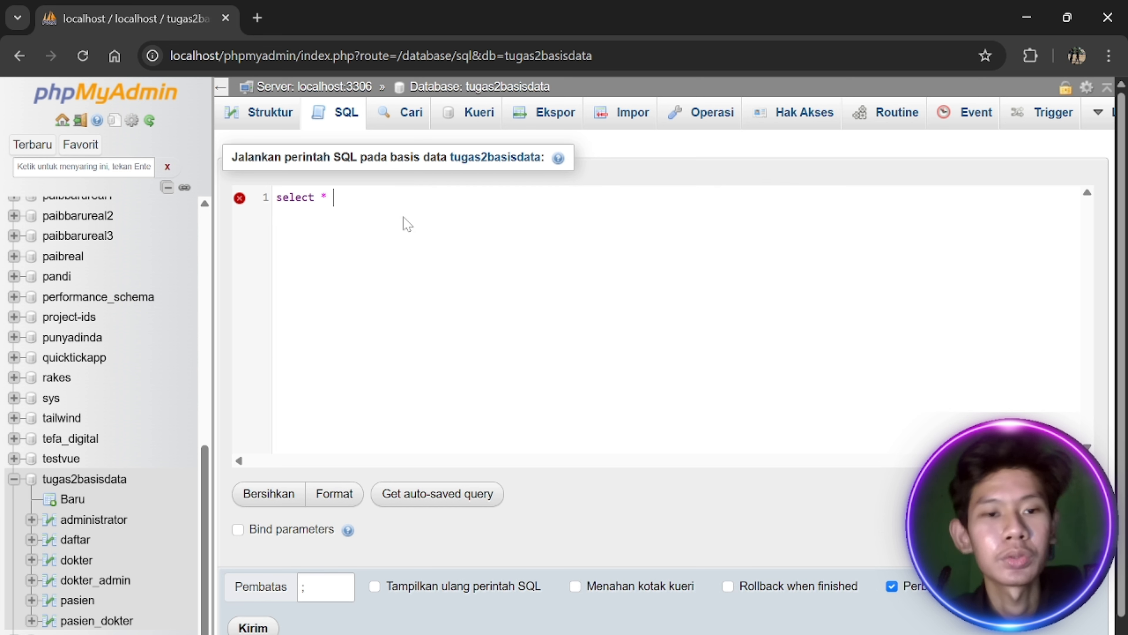
text(f)
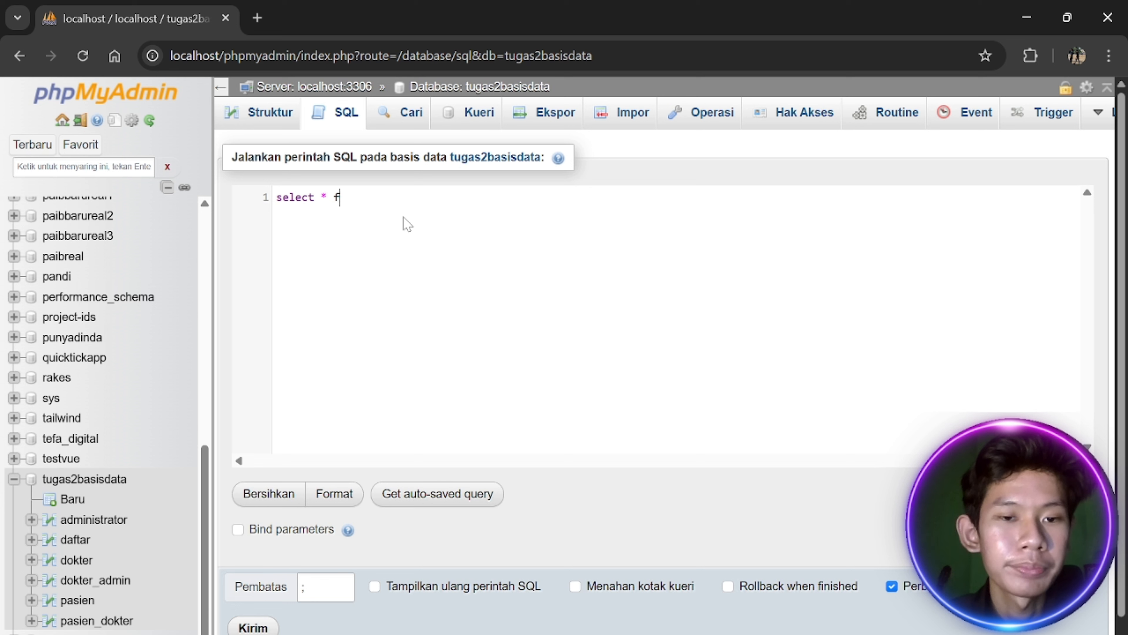
text(ormrom )
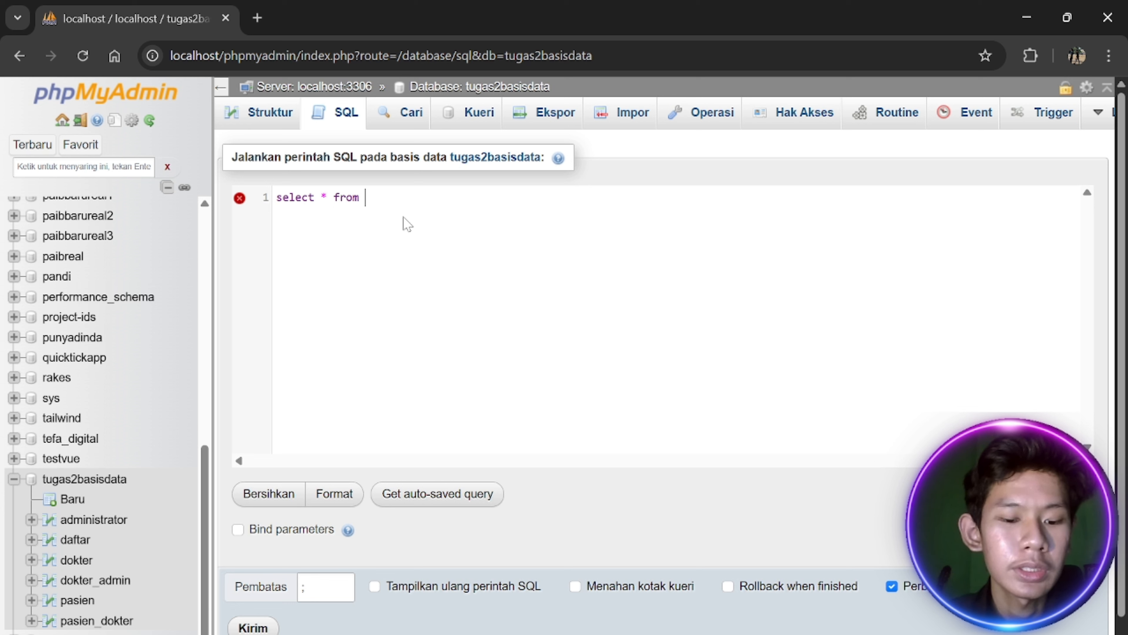
text(pasien;)
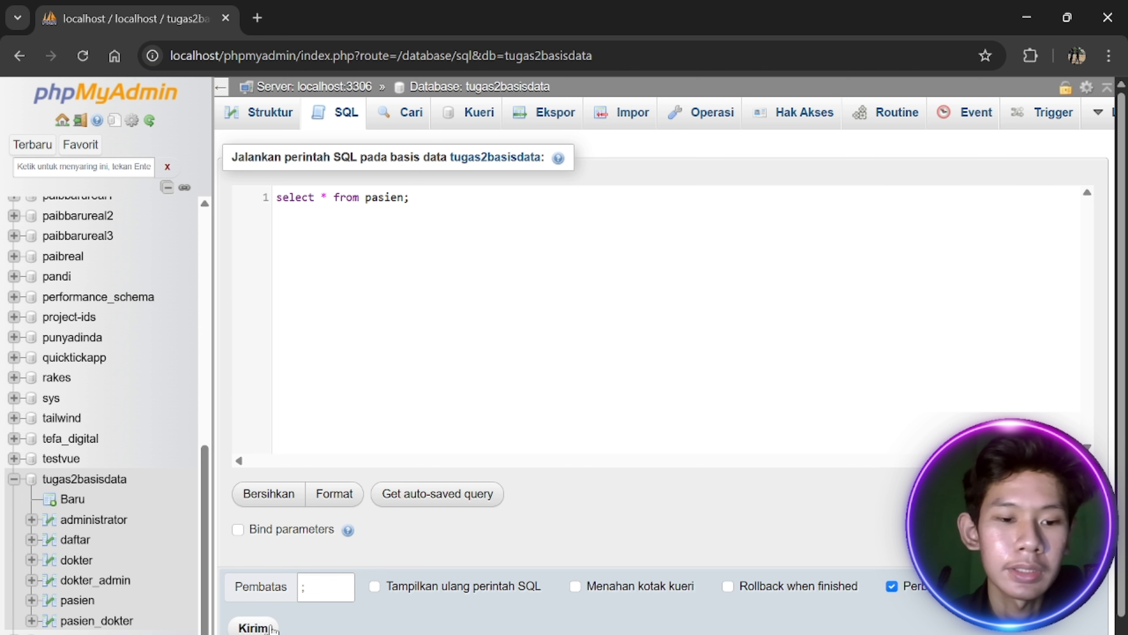
click(254, 627)
Review the second patient's row and the pasien_dokter table, then return to the tugas2basisdata overview
drag(773, 436, 511, 427)
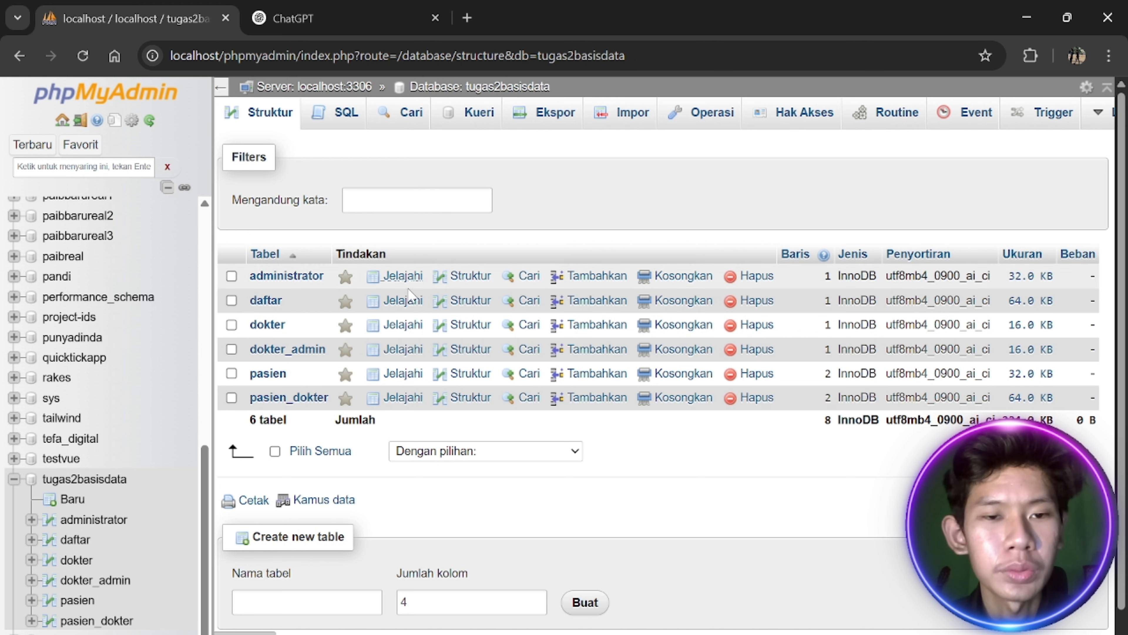
click(97, 621)
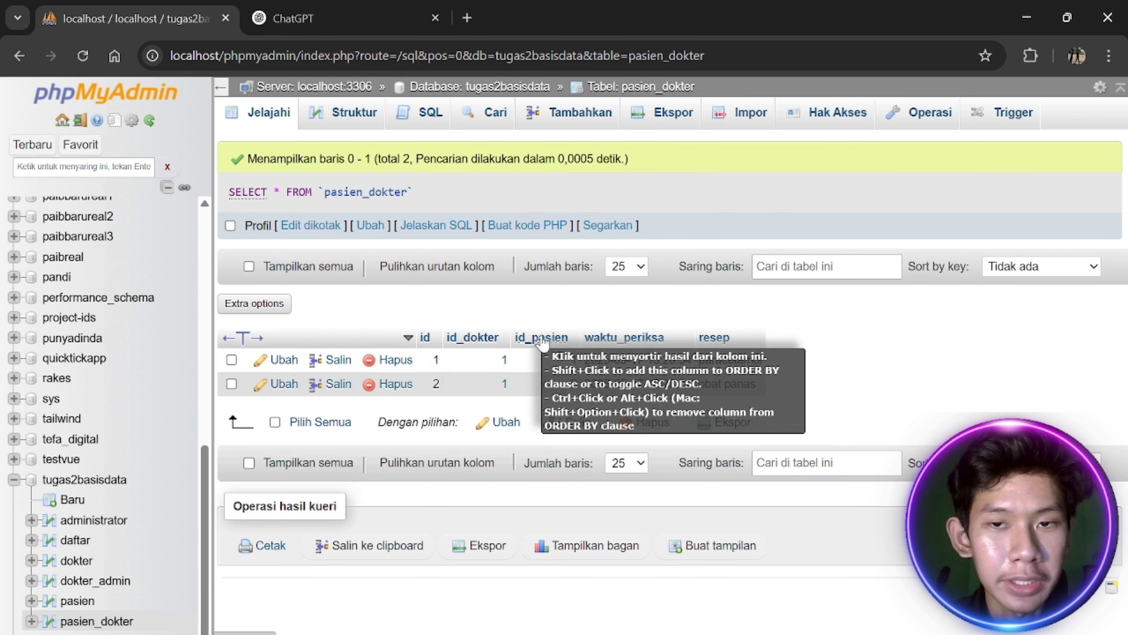
click(76, 601)
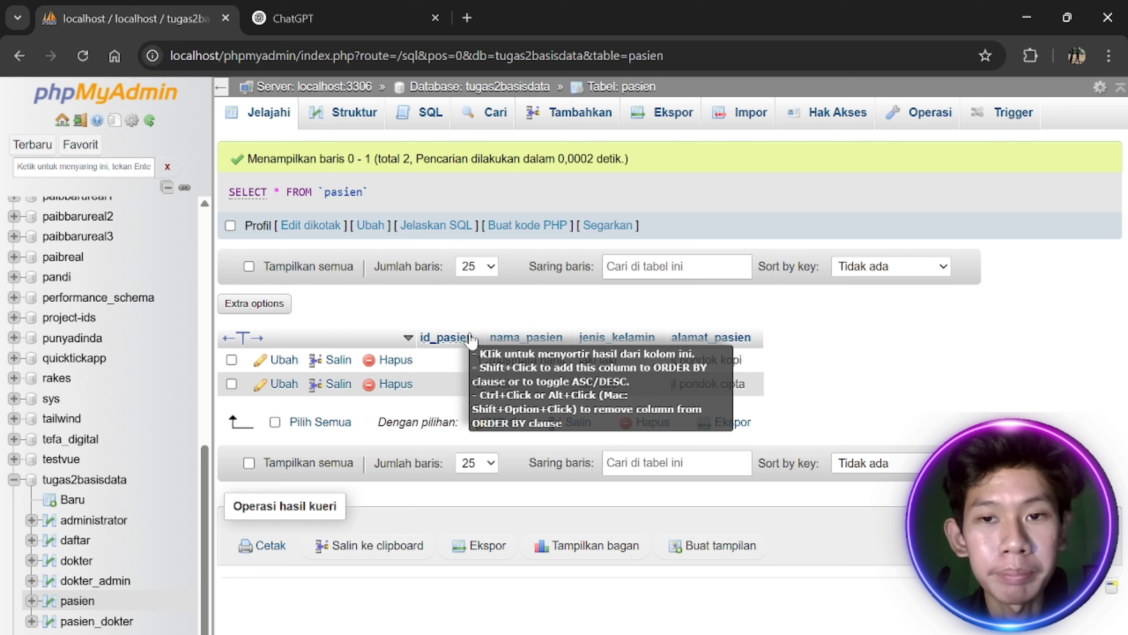
click(114, 483)
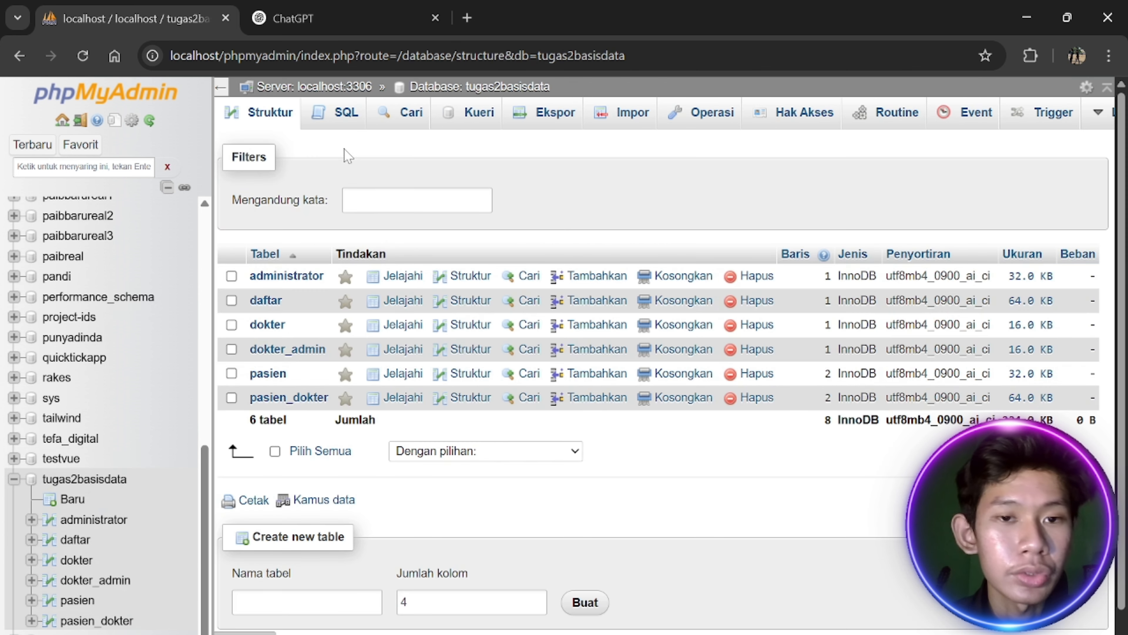
In the database's SQL editor, begin 'select * from pasien' and remove a misplaced ON keyword
click(349, 116)
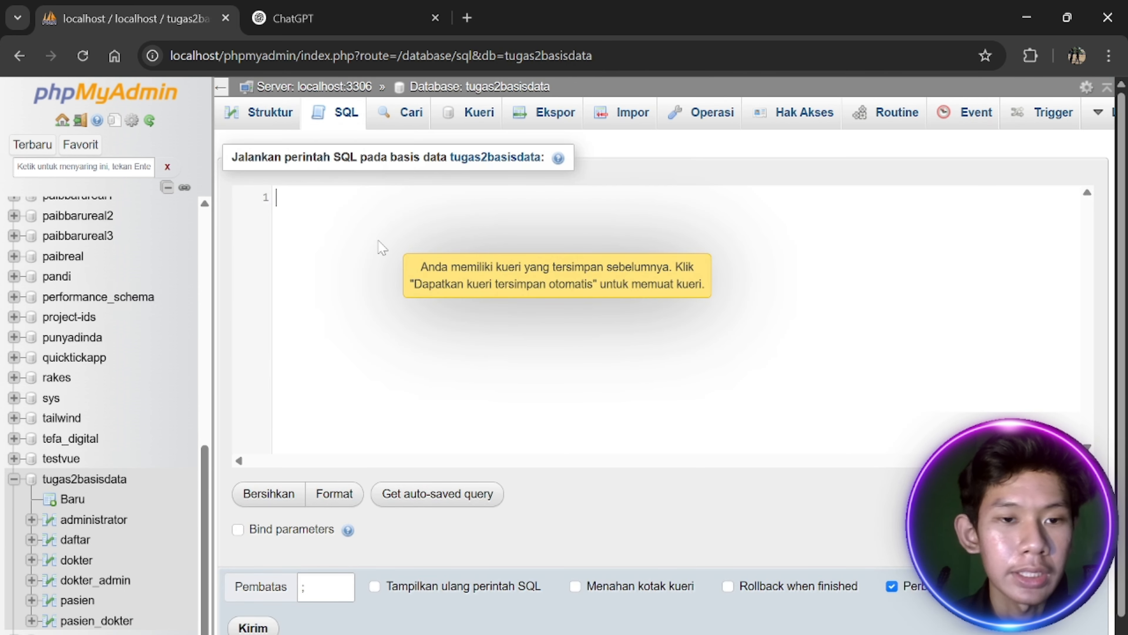
text(select *)
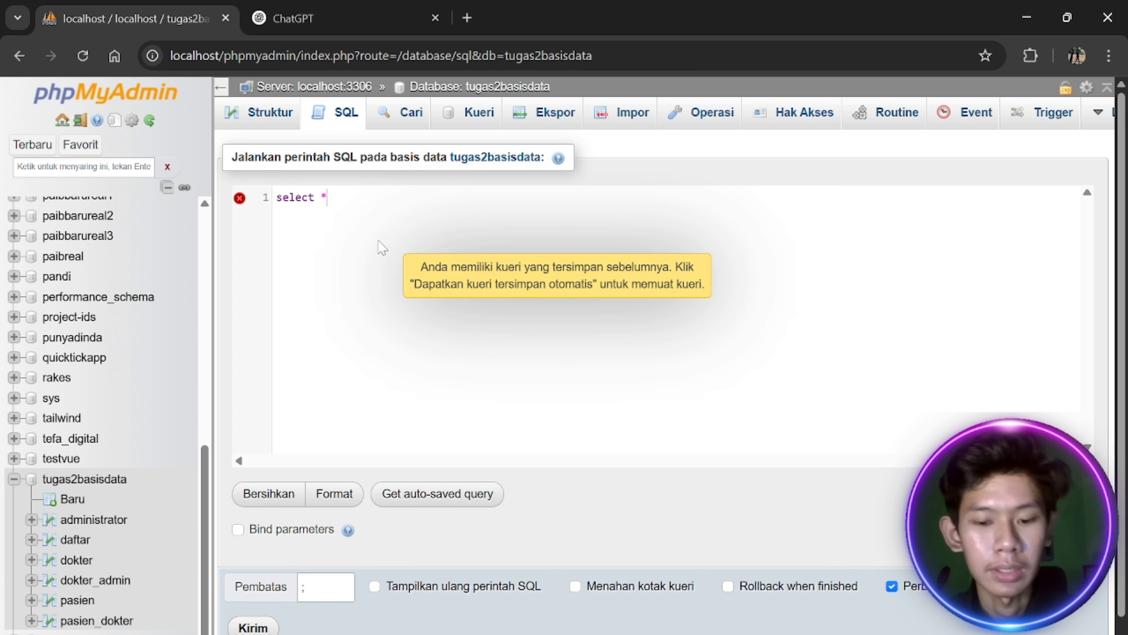
text( from )
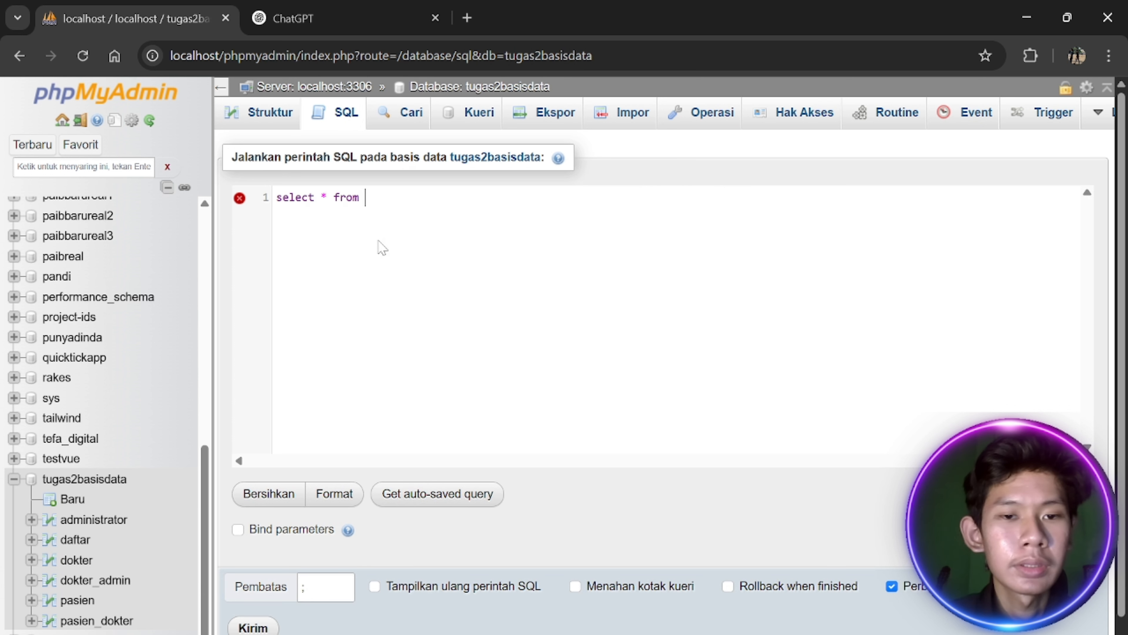
text(pas)
key(Down)
key(Return)
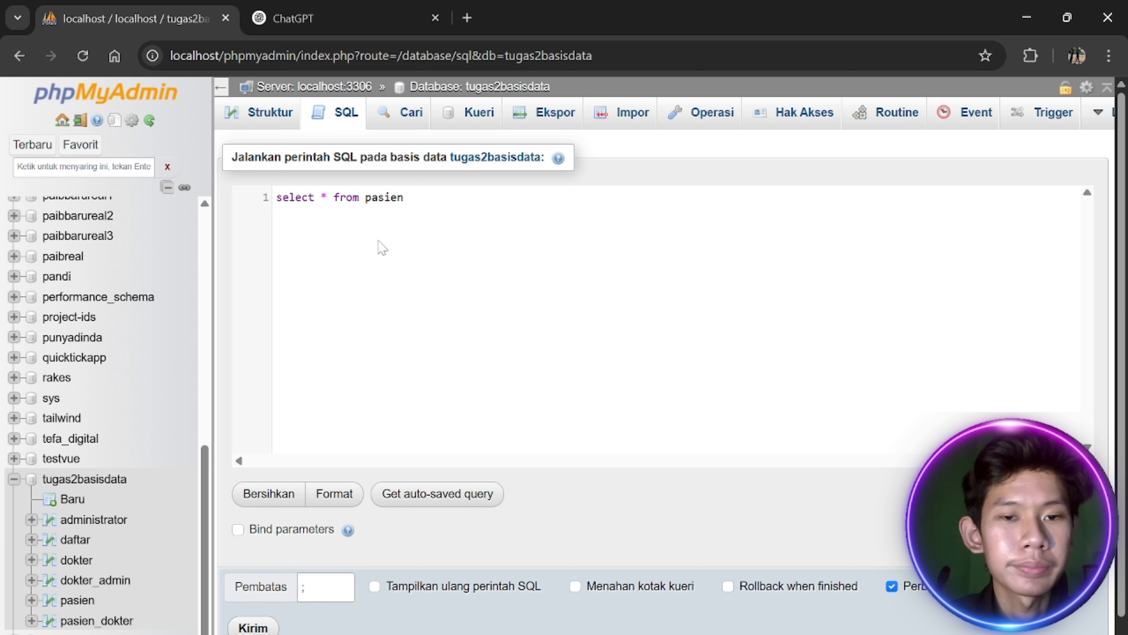
text(o)
key(Return)
text(pas)
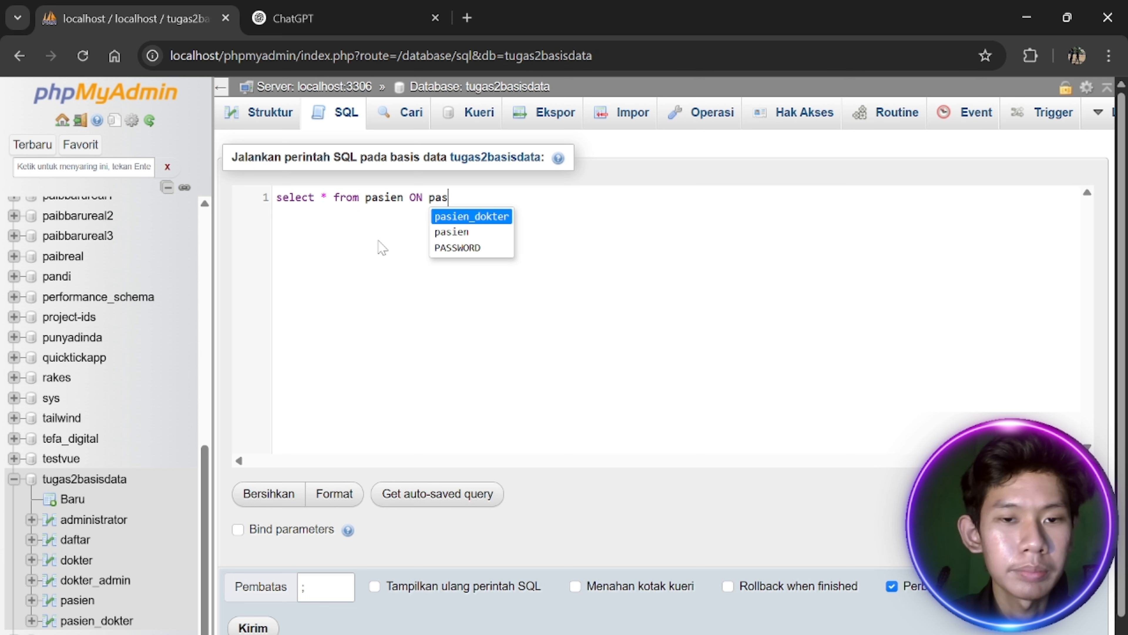
key(Return)
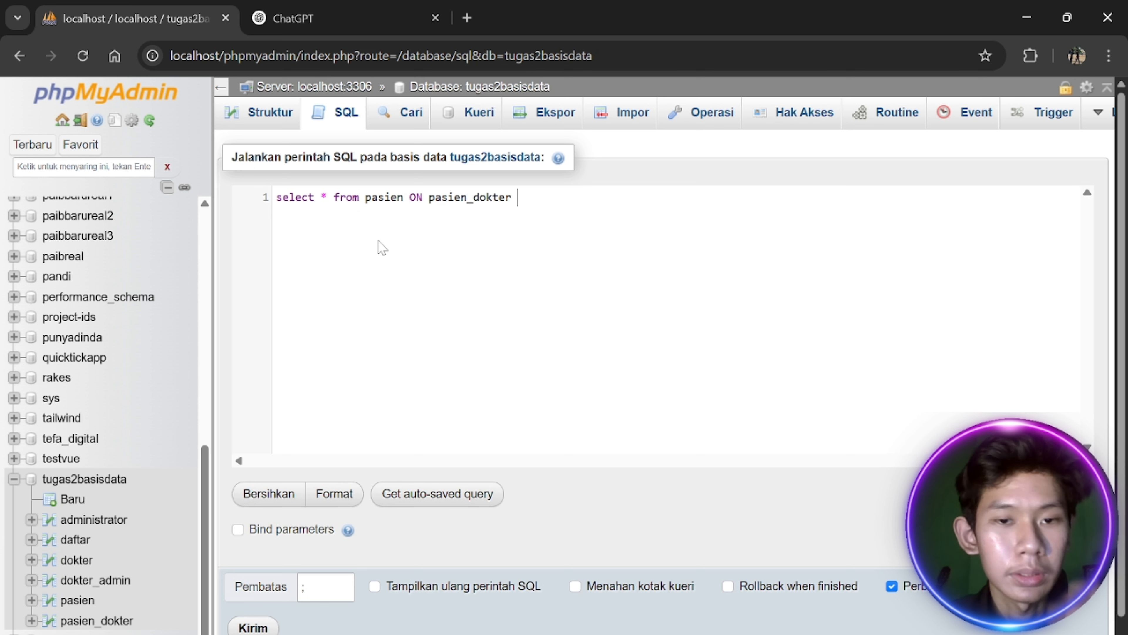
key(BackSpace)
key(Home)
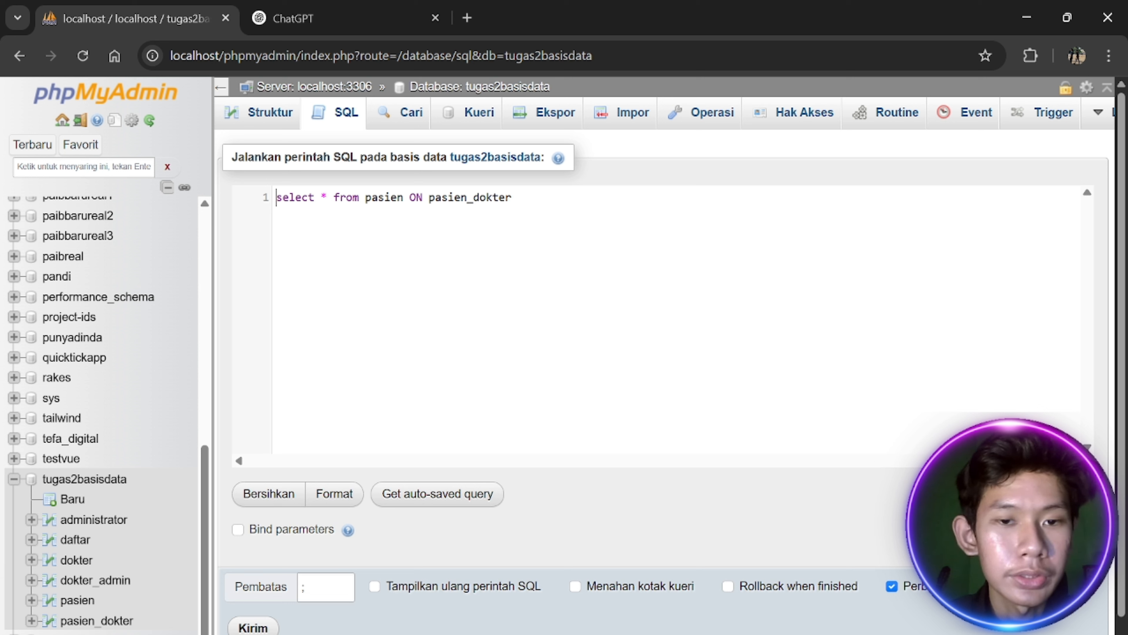
key(BackSpace)
key(Delete)
Add 'JOIN pasien_dokter ON pasien.id_pasien = pasien_dokter.id_pasien' to the query
text(JOI)
key(Return)
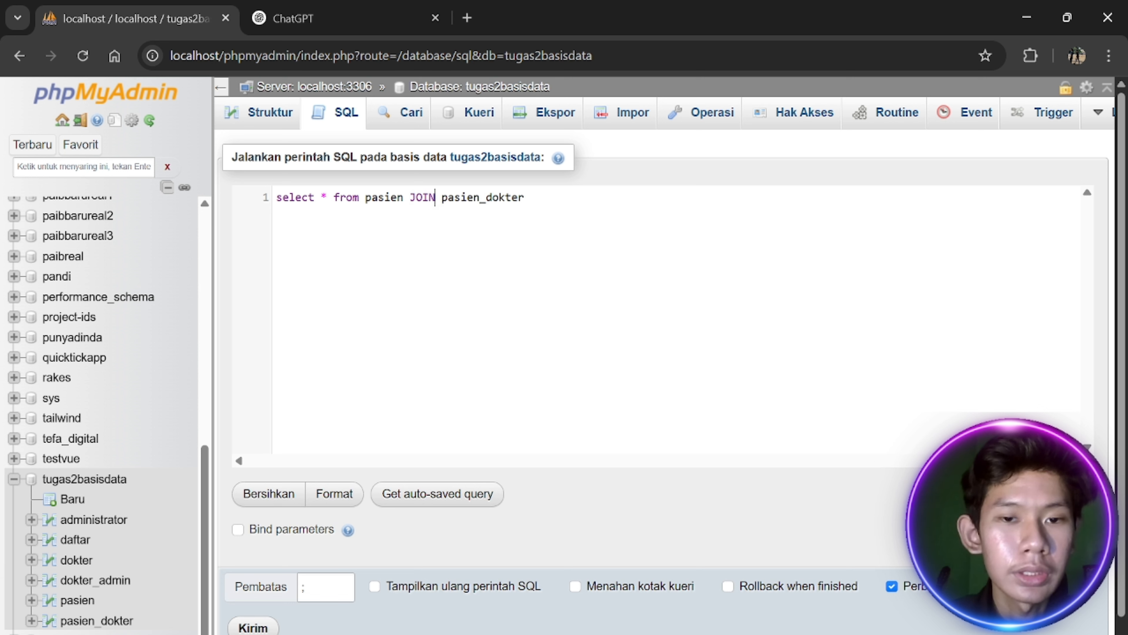
text(o)
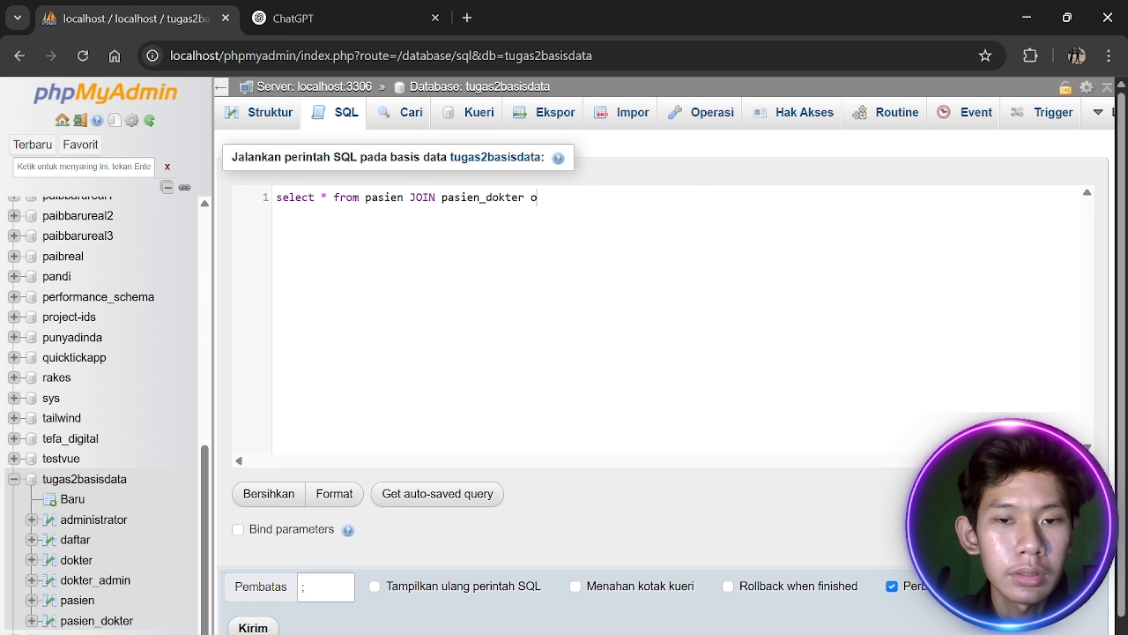
text(n n)
key(Return)
text(pasien)
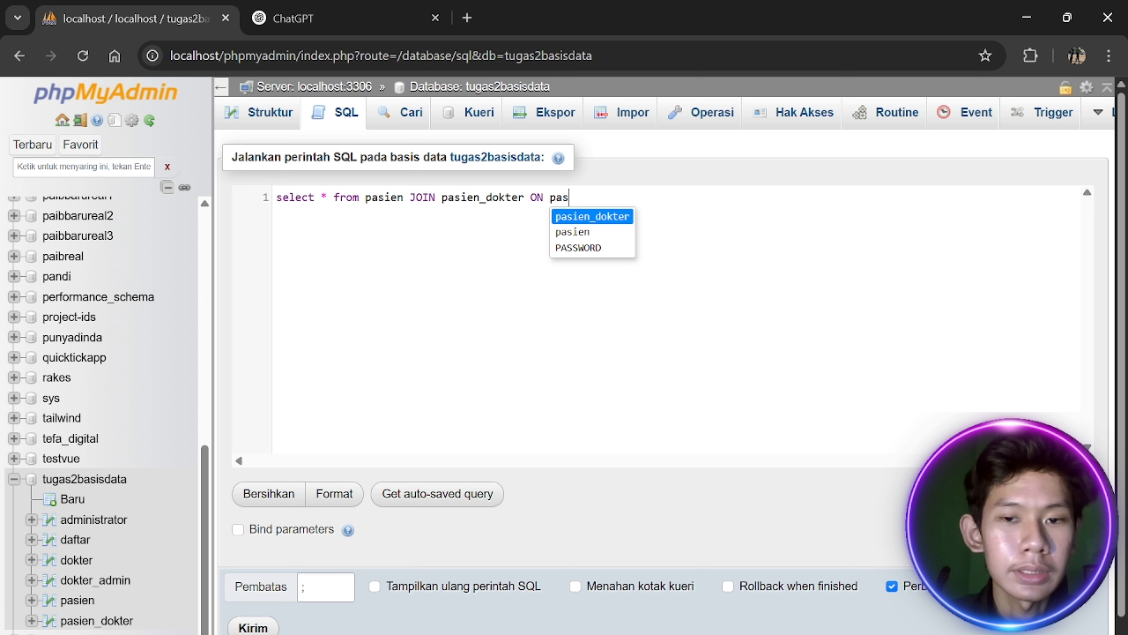
text(.id)
key(Return)
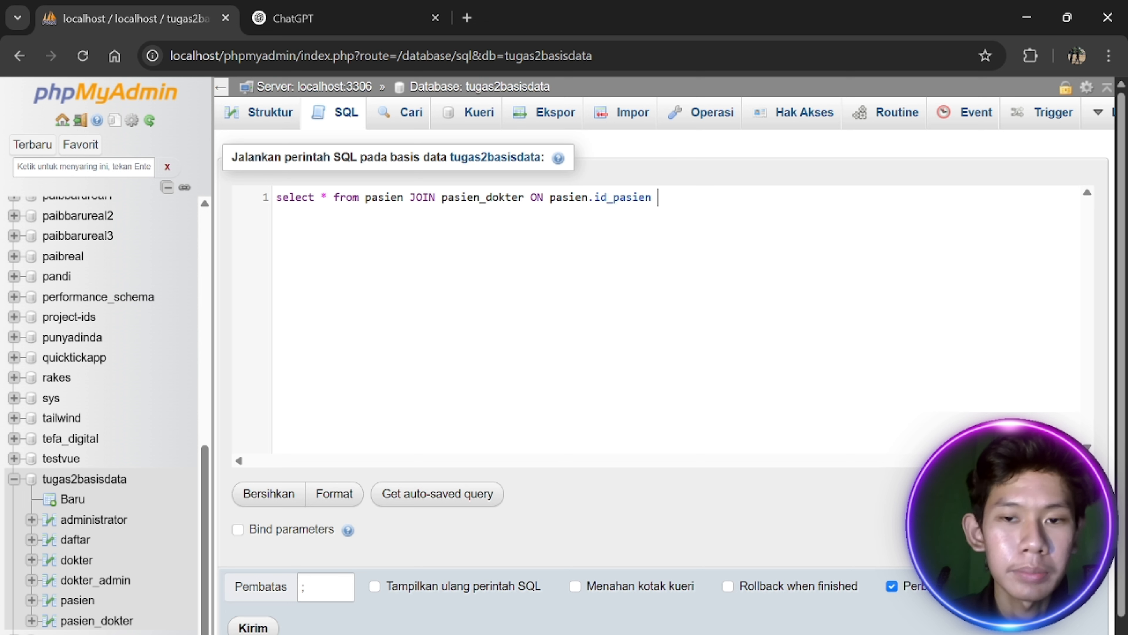
text(= pa)
key(BackSpace)
text(p)
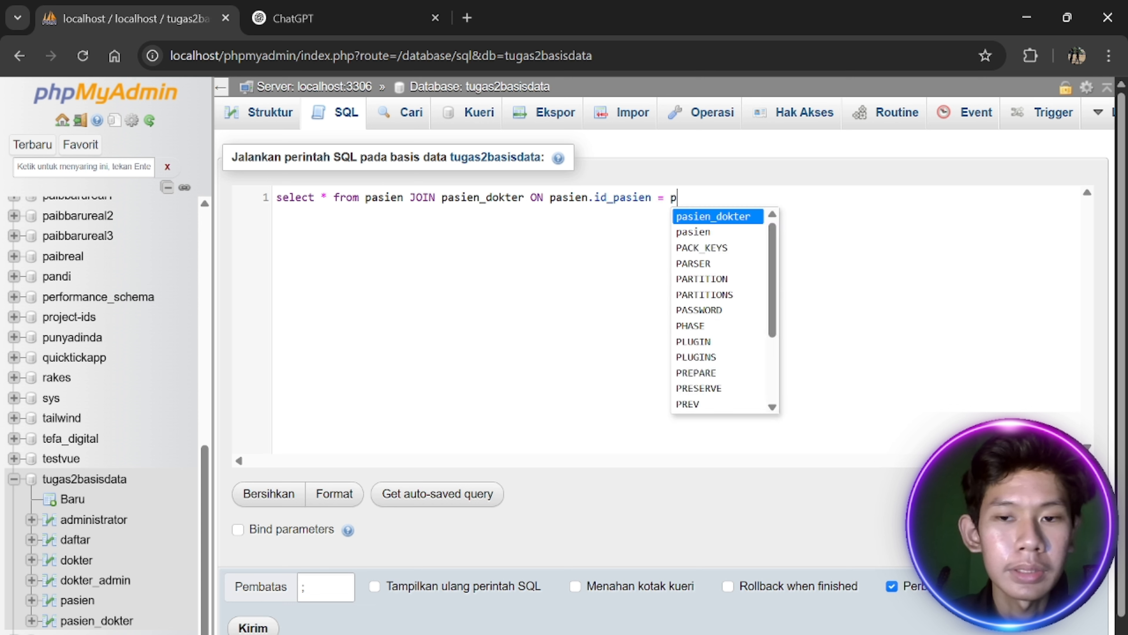
key(Return)
text(.i)
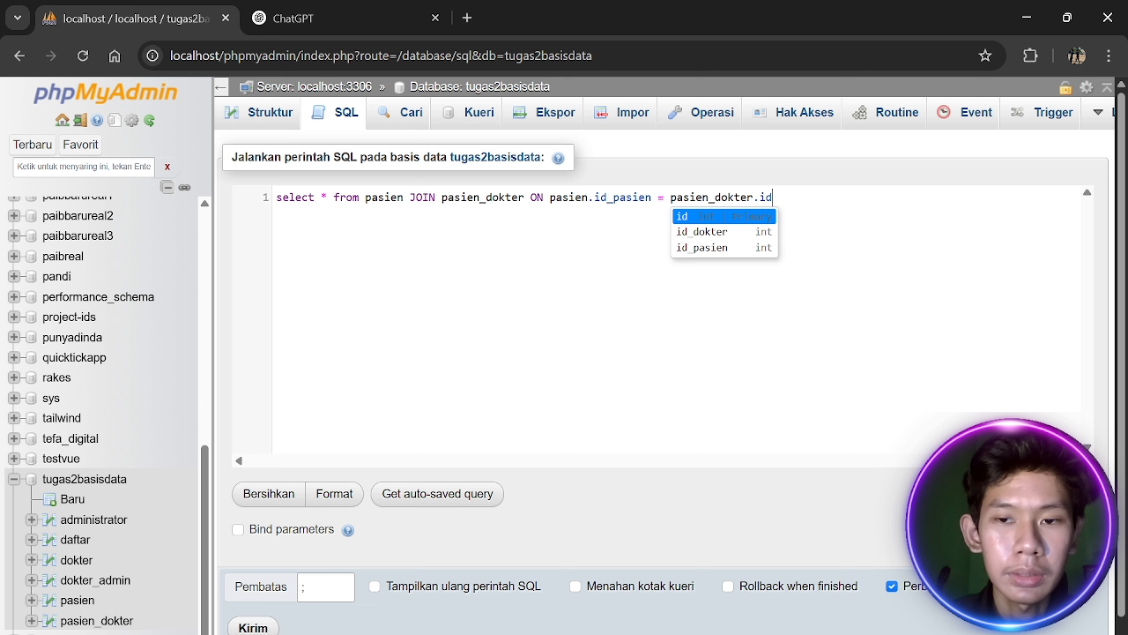
text(d)
key(Down)
key(Down)
key(Return)
Filter with WHERE pasien_dokter.resep = 'paracetamol' and run the query
text(where)
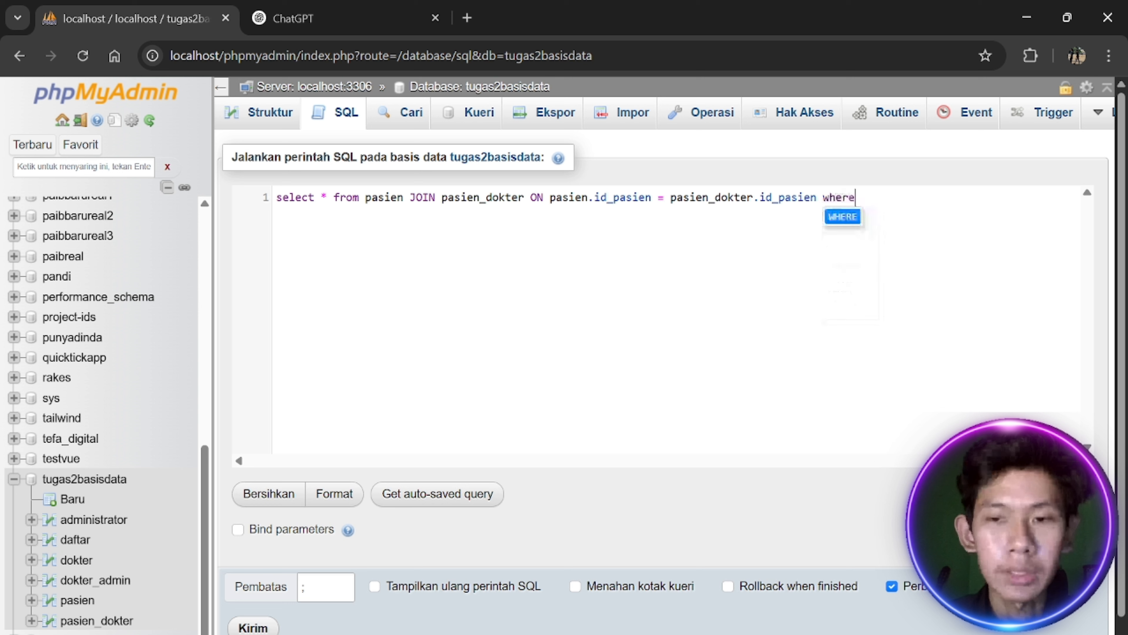
key(Return)
text(pasi)
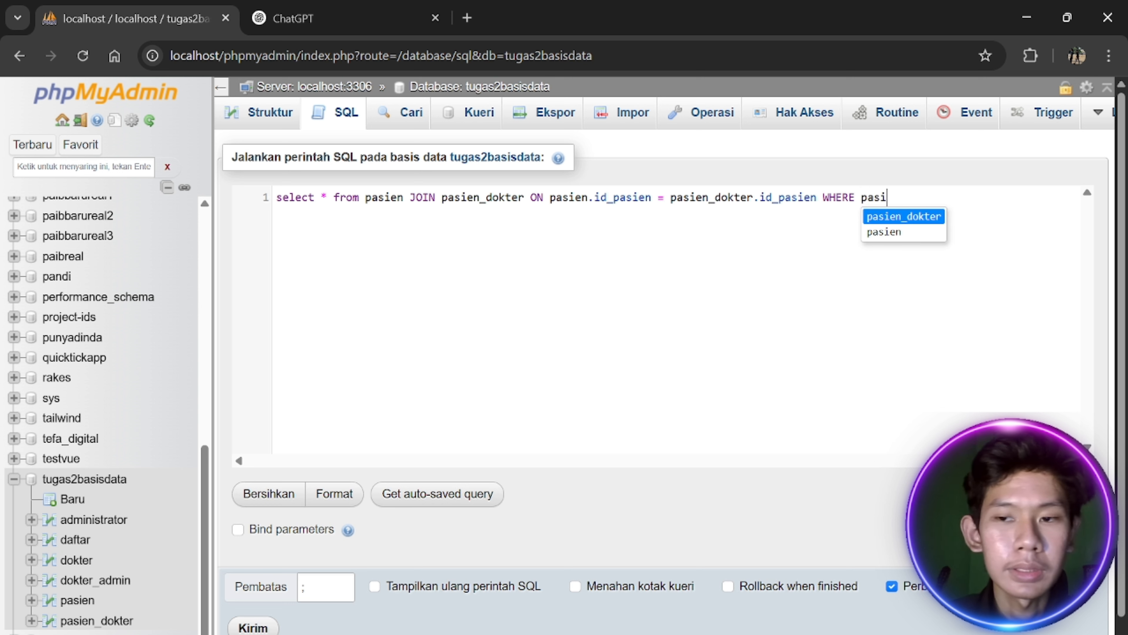
key(Return)
text(.resep = )
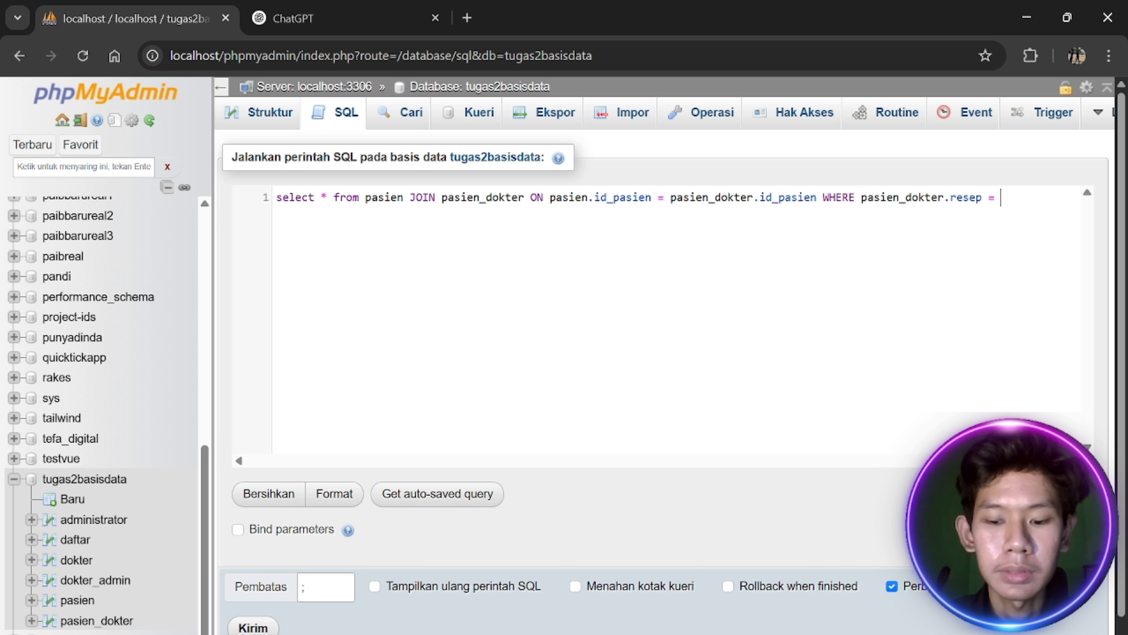
text('aras)
key(BackSpace)
key(BackSpace)
key(BackSpace)
key(BackSpace)
text(par)
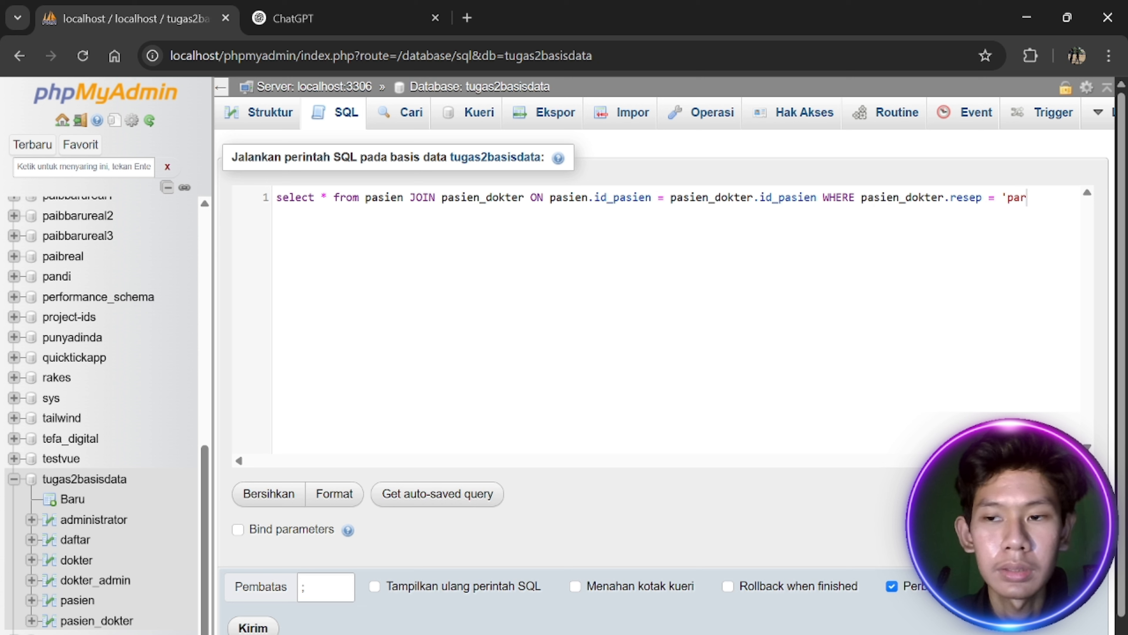
text(acetamo)
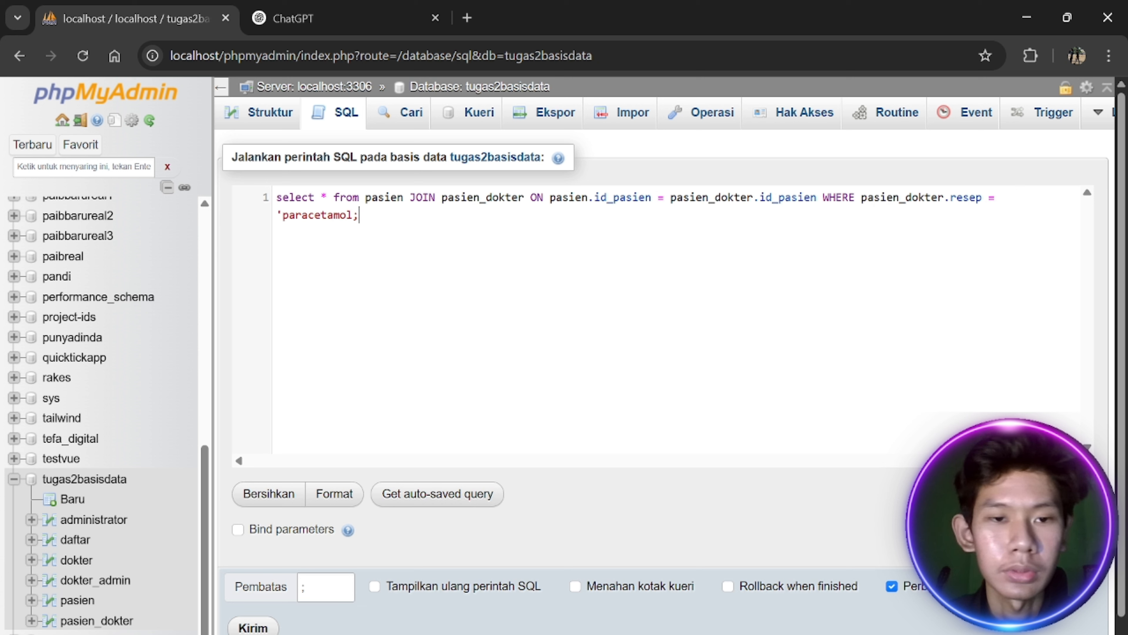
text(l;)
text(;)
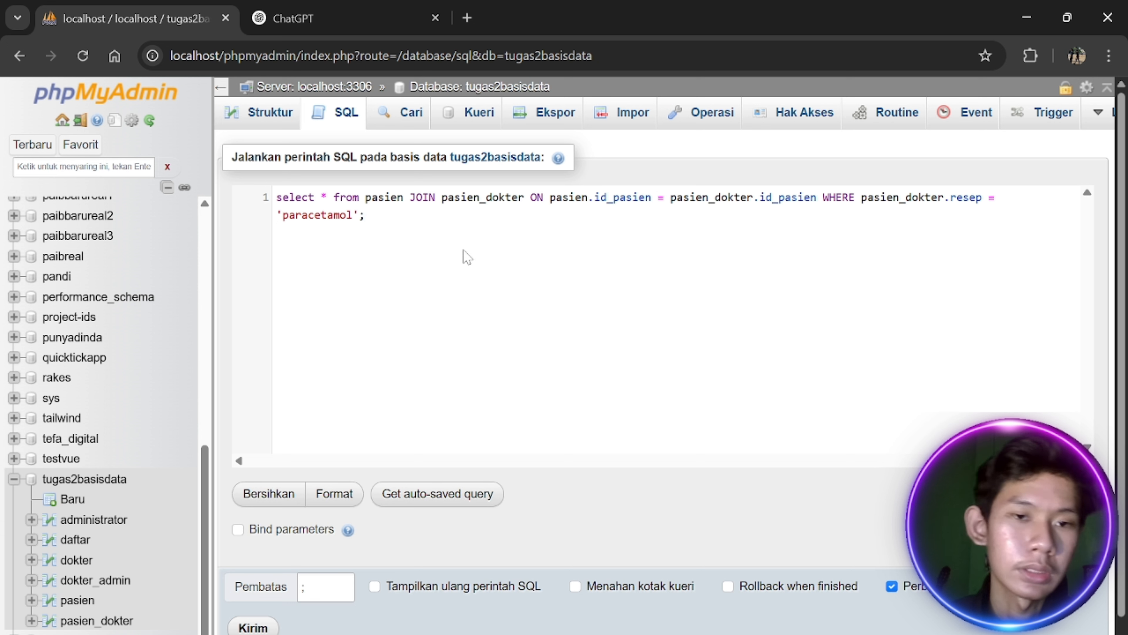
click(354, 199)
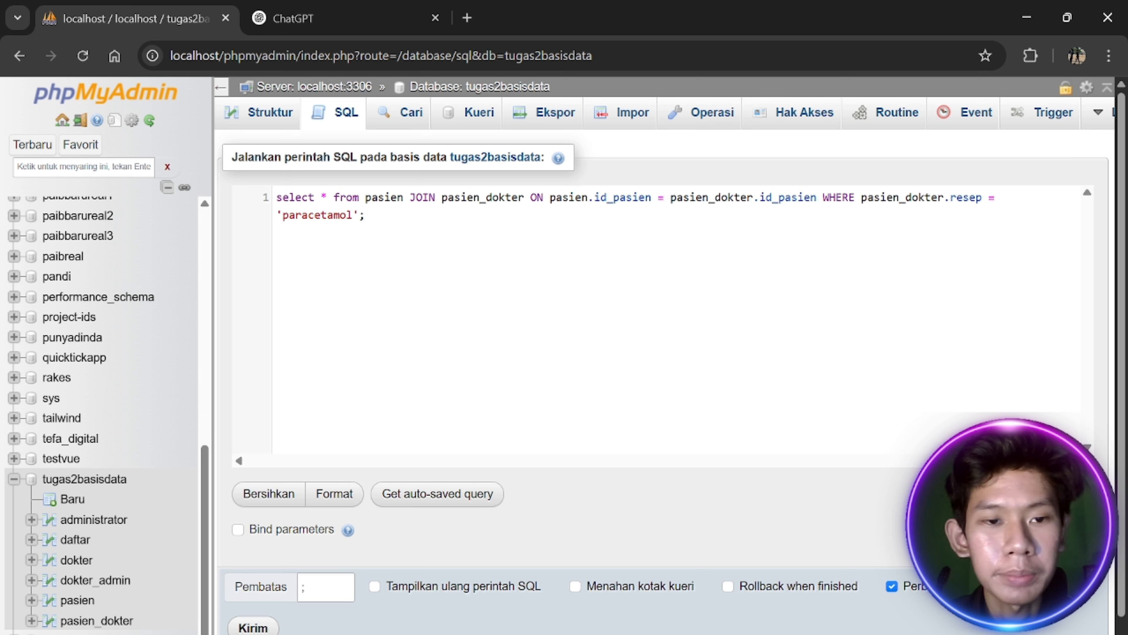
click(254, 627)
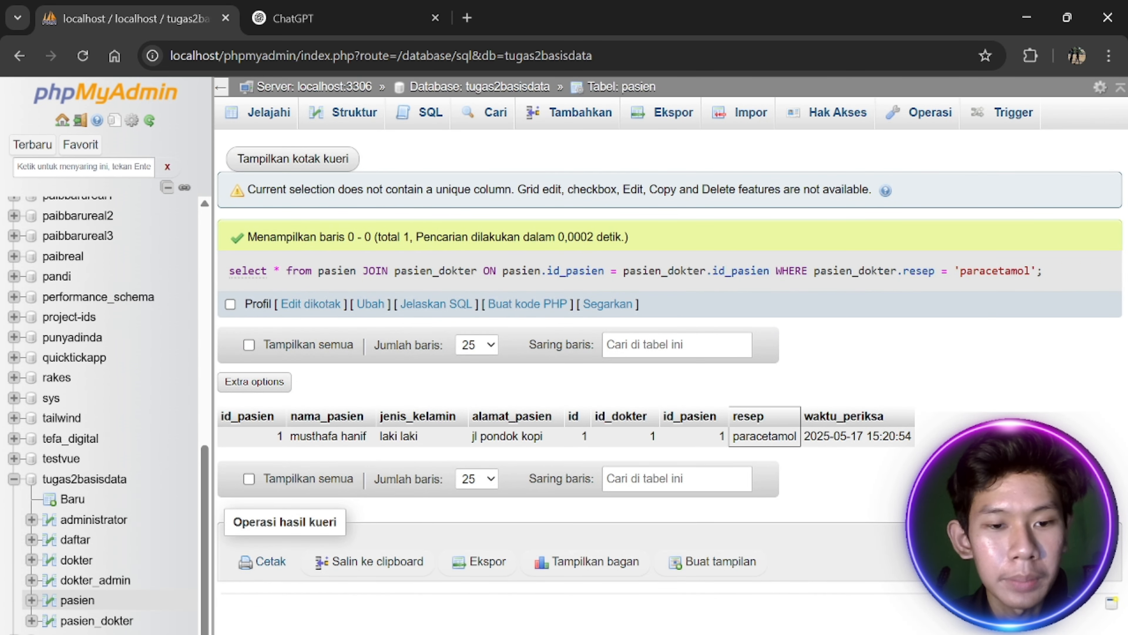
Highlight the matching patient's name in the single paracetamol result row
drag(291, 436, 363, 436)
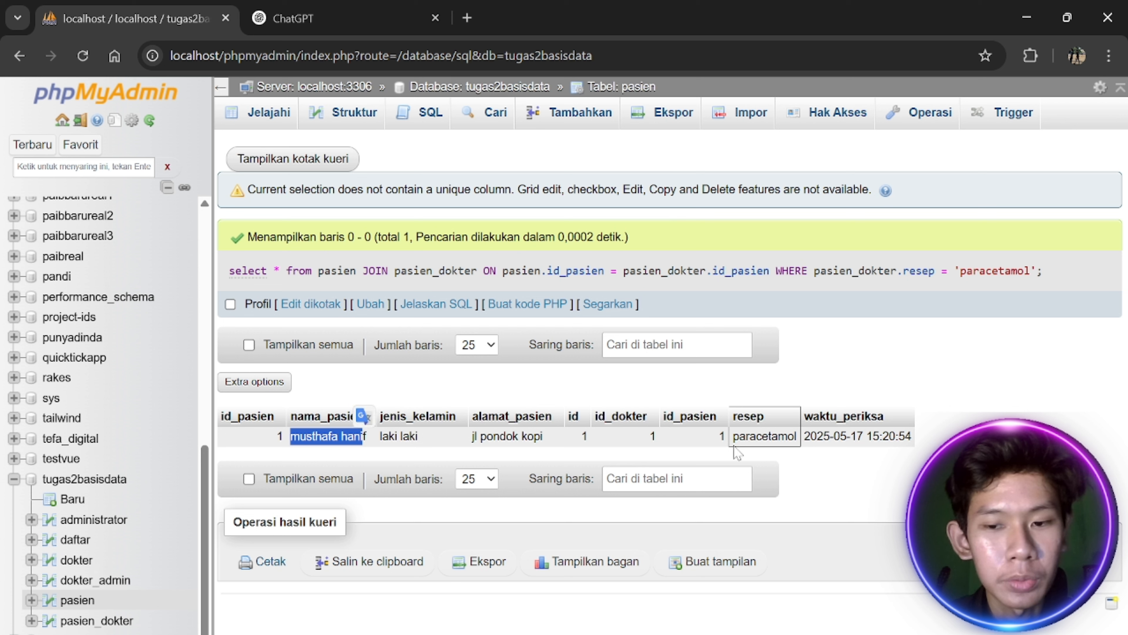